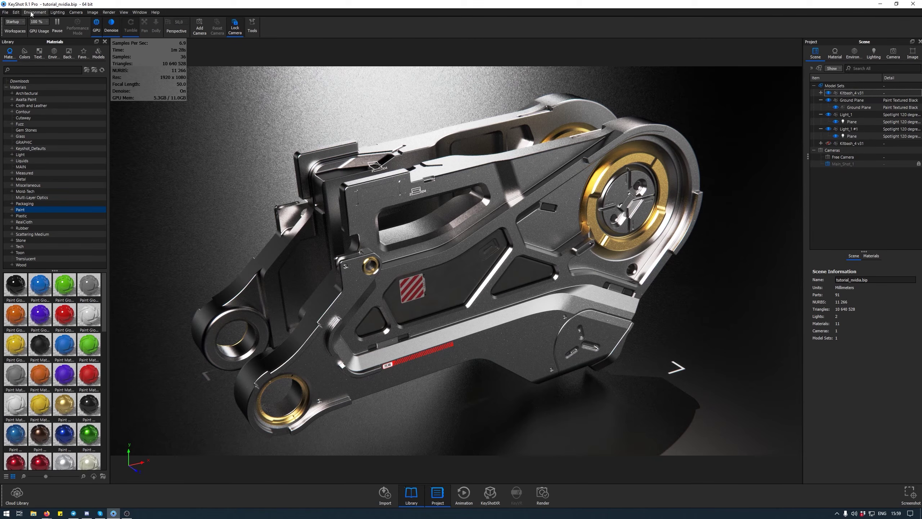
- Start a new empty scene and discard the changes to the current one
click(4, 12)
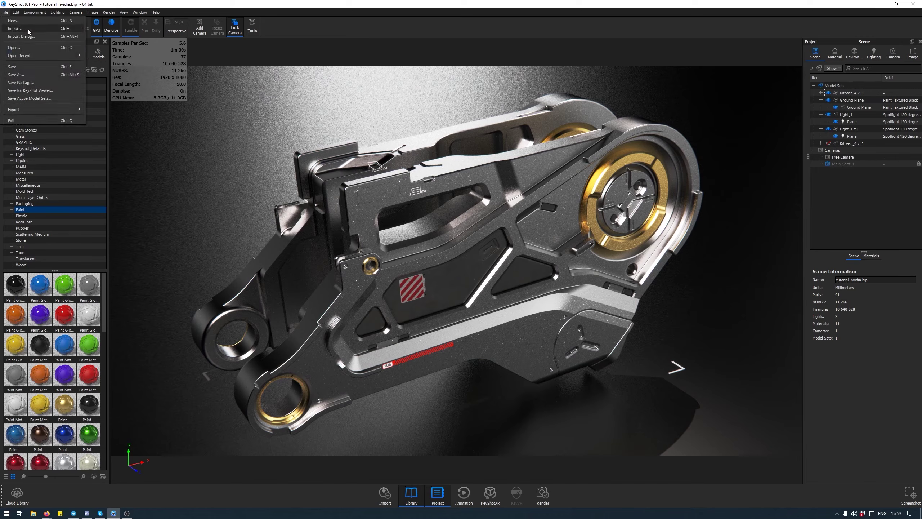
click(15, 20)
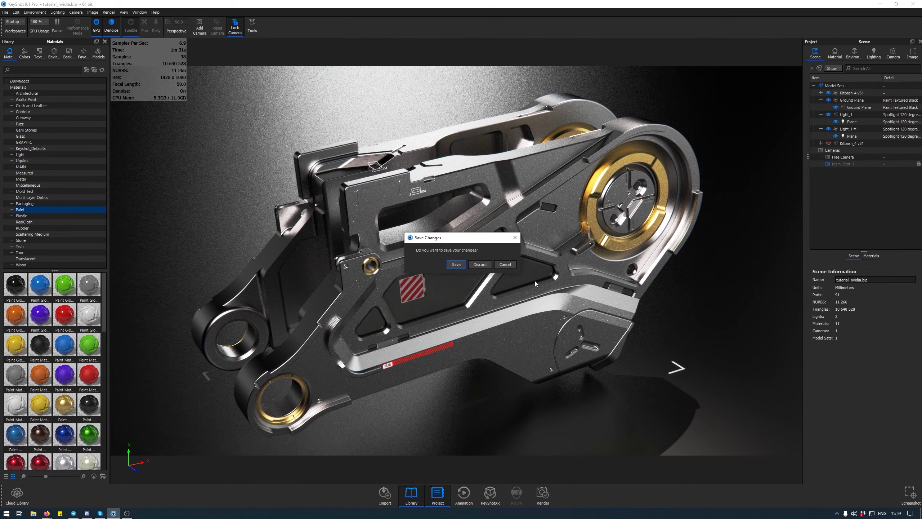
click(489, 267)
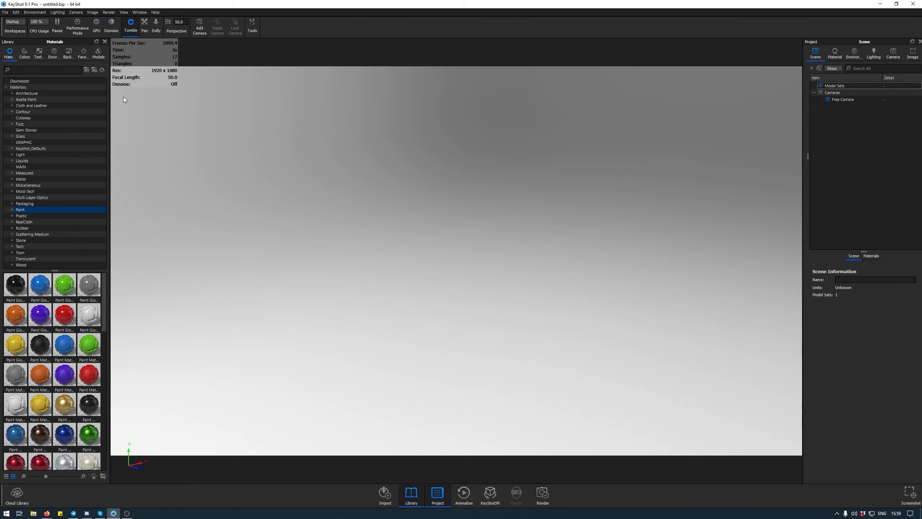
- Import the Kitbash_4 v31.iges model into the Default model set with NURBS data, keeping the given import settings
click(4, 13)
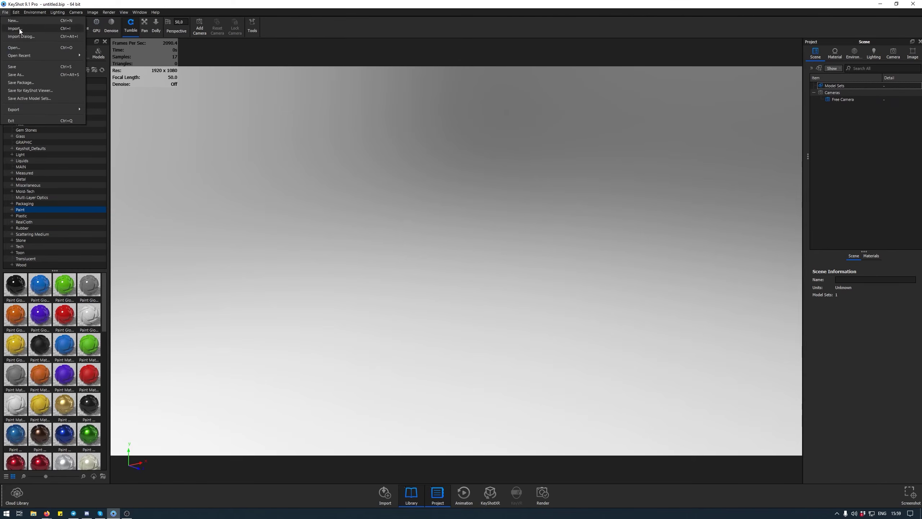
click(22, 29)
double_click(144, 99)
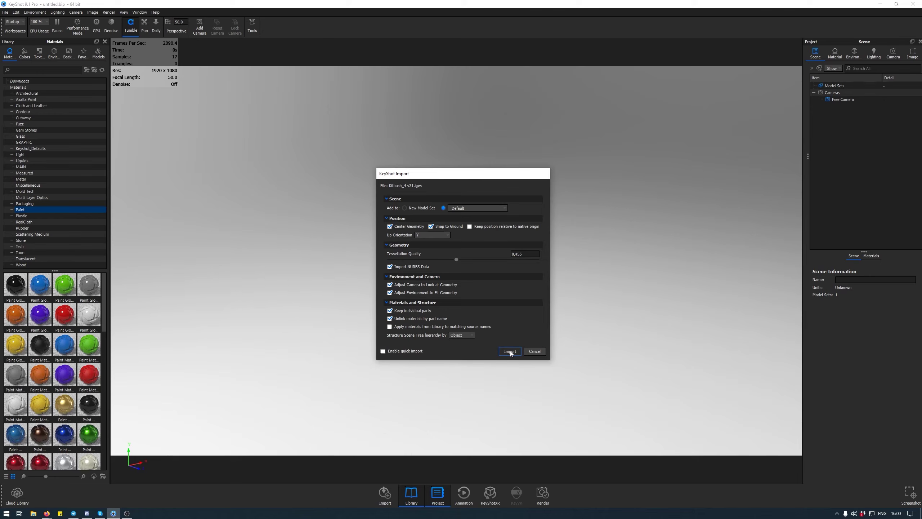
click(510, 351)
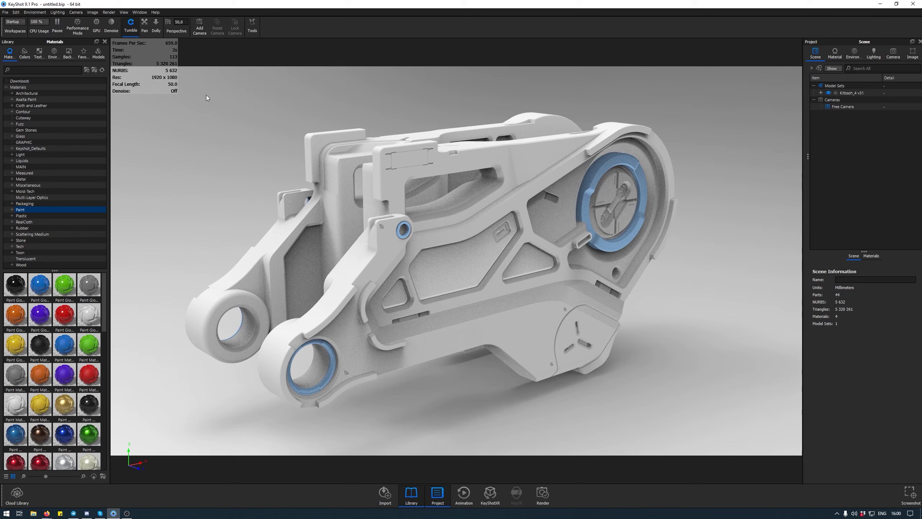
- Switch the real-time view to GPU rendering and orbit to a side-on view of the imported model
click(97, 24)
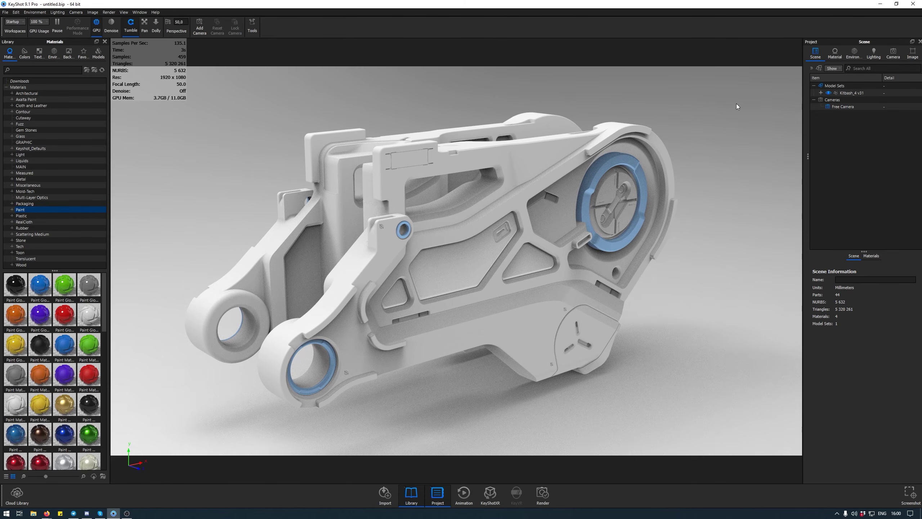
drag(736, 104, 555, 245)
drag(701, 336, 702, 315)
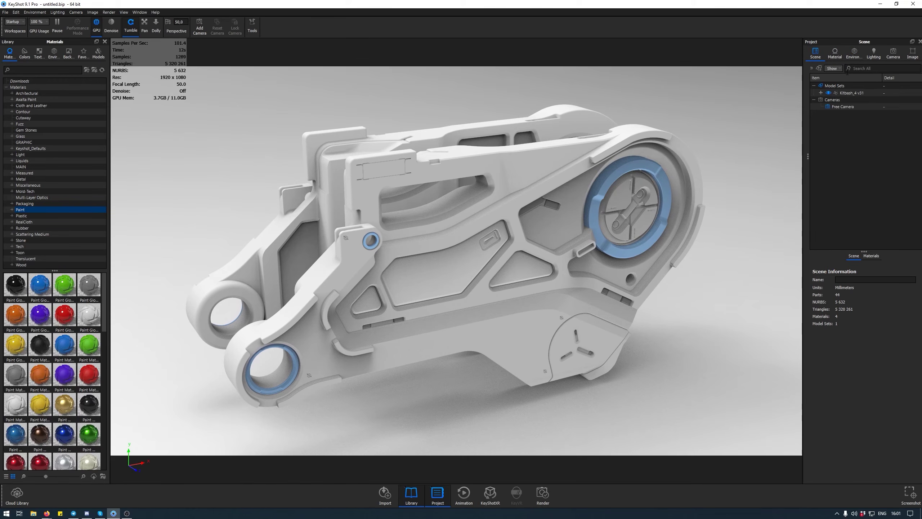
- Review the project's material, environment, lighting, camera and image settings, and return to the scene tree
click(835, 53)
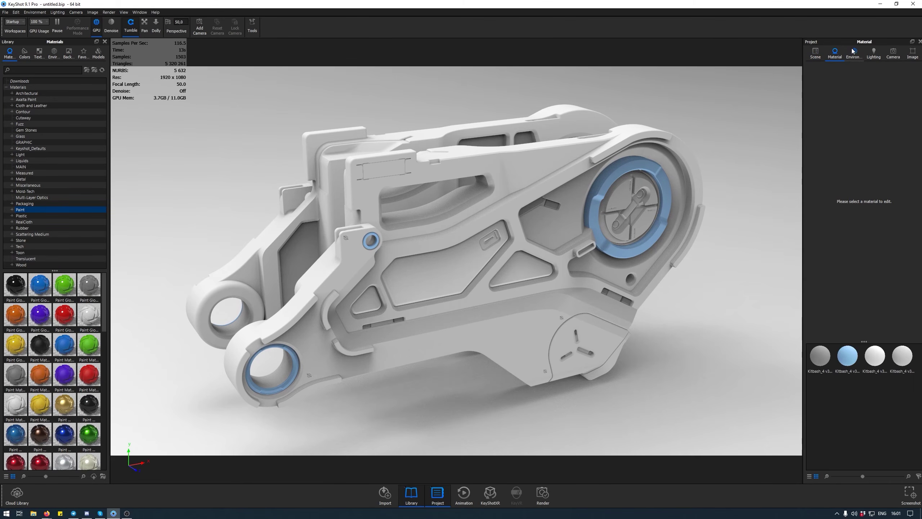
click(853, 53)
click(873, 53)
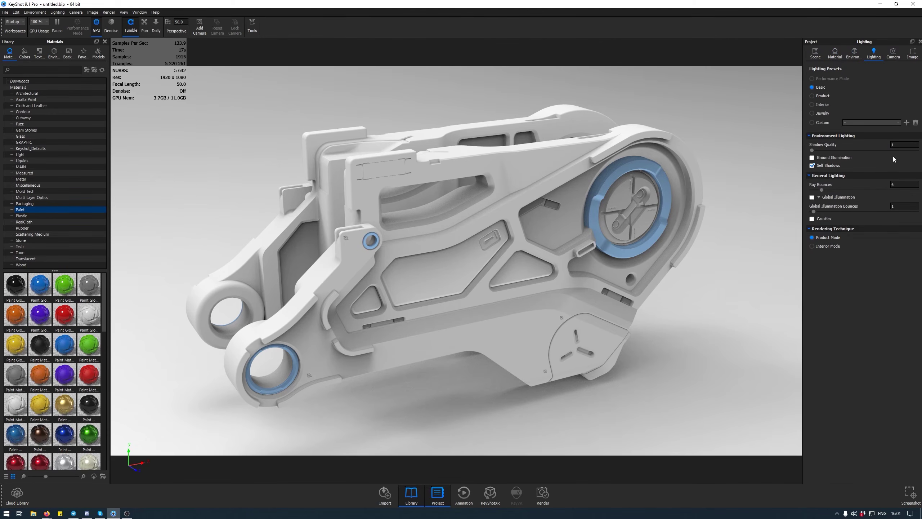
click(898, 56)
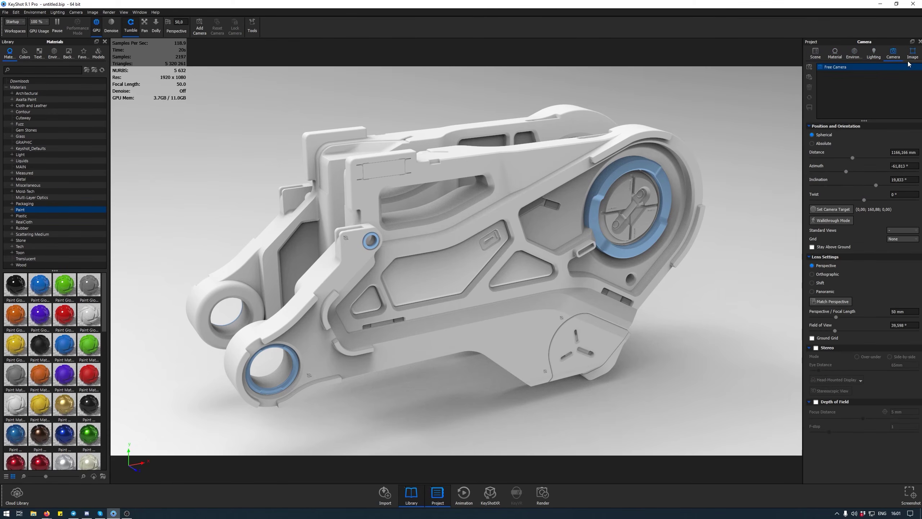
click(912, 53)
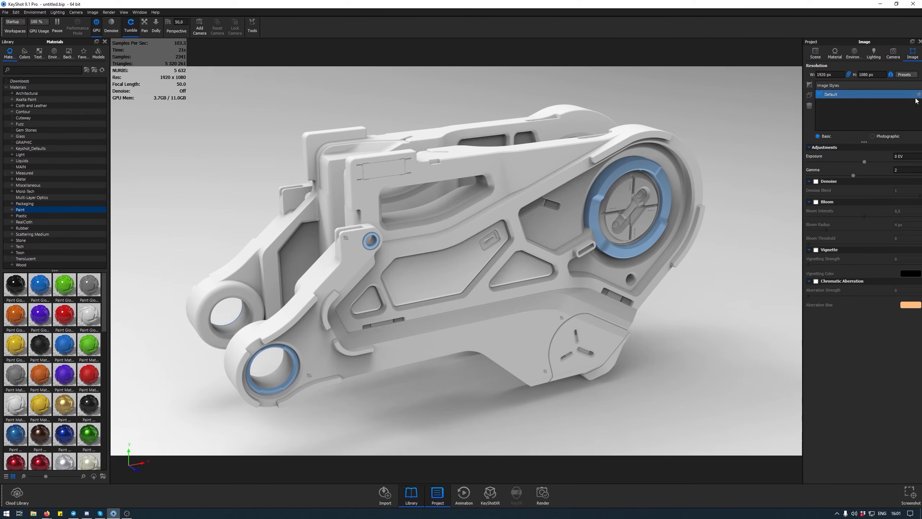
click(815, 55)
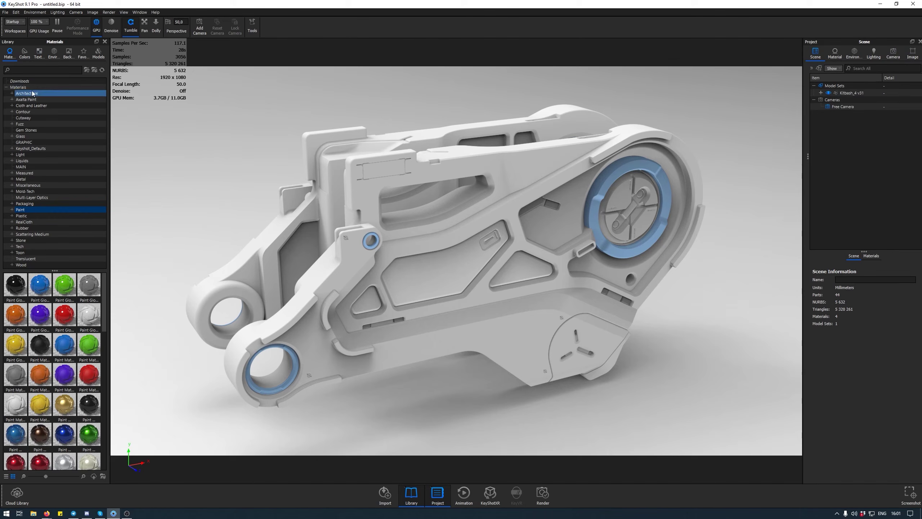
- Browse the library's colors, textures, environments, backplates and favorites, and return to the materials
click(27, 54)
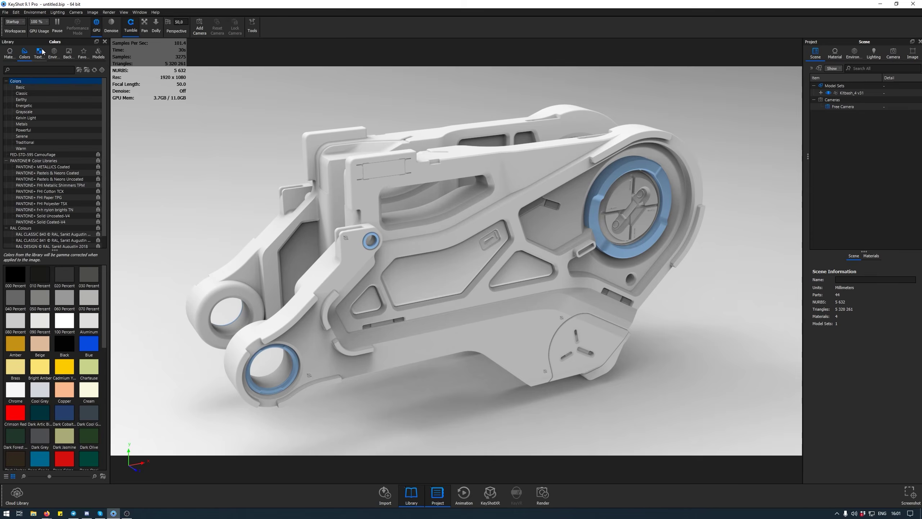
click(42, 52)
click(53, 56)
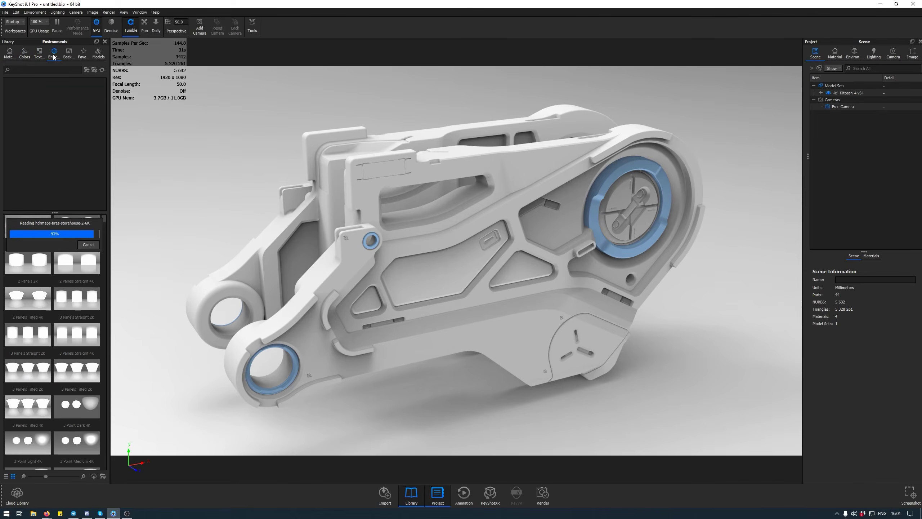
click(74, 54)
click(84, 54)
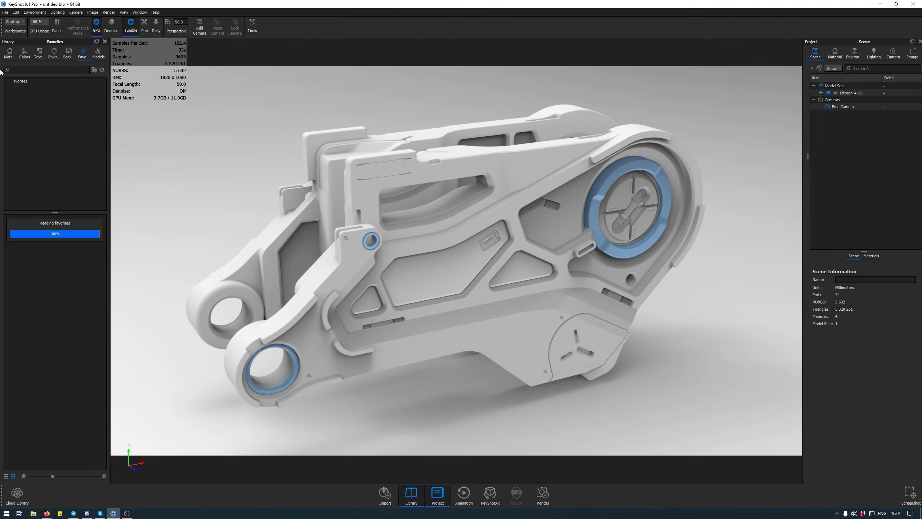
click(9, 57)
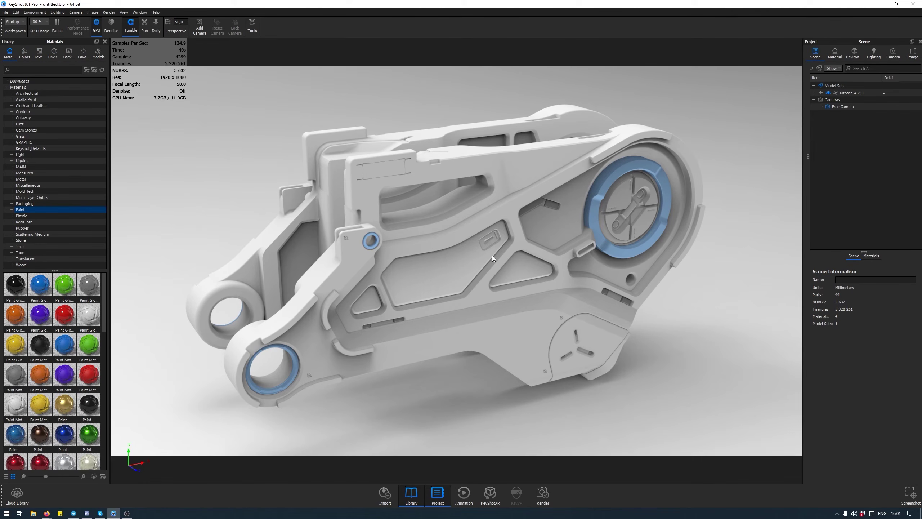
- Examine the render command and the output, quality and queue settings for a still image, without rendering
click(542, 495)
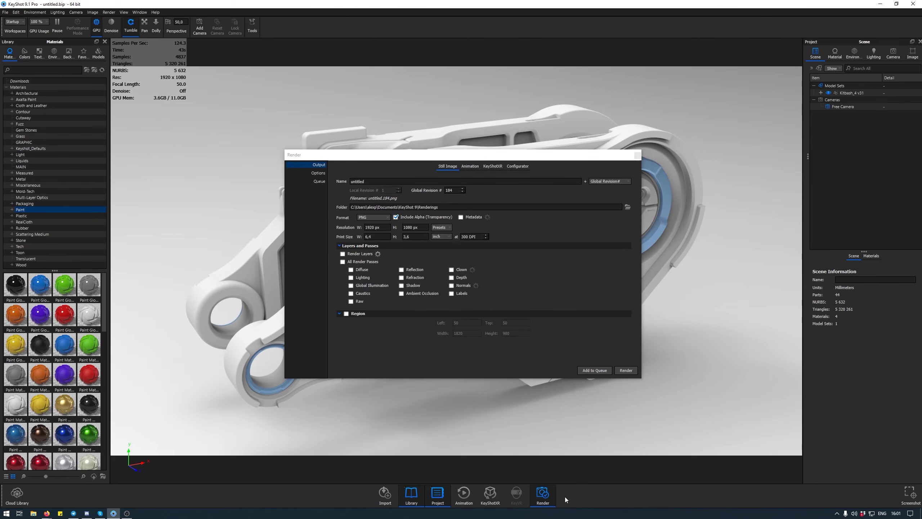
click(111, 12)
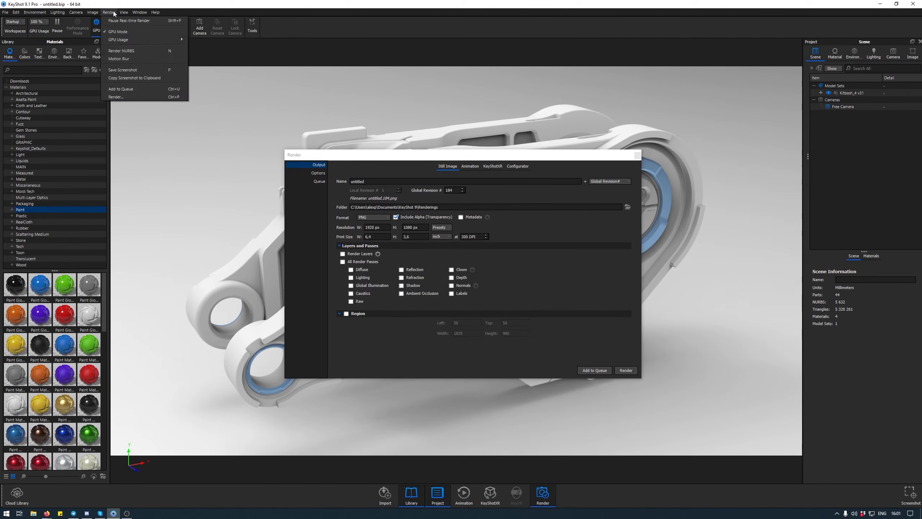
mouse_move(136, 11)
click(573, 299)
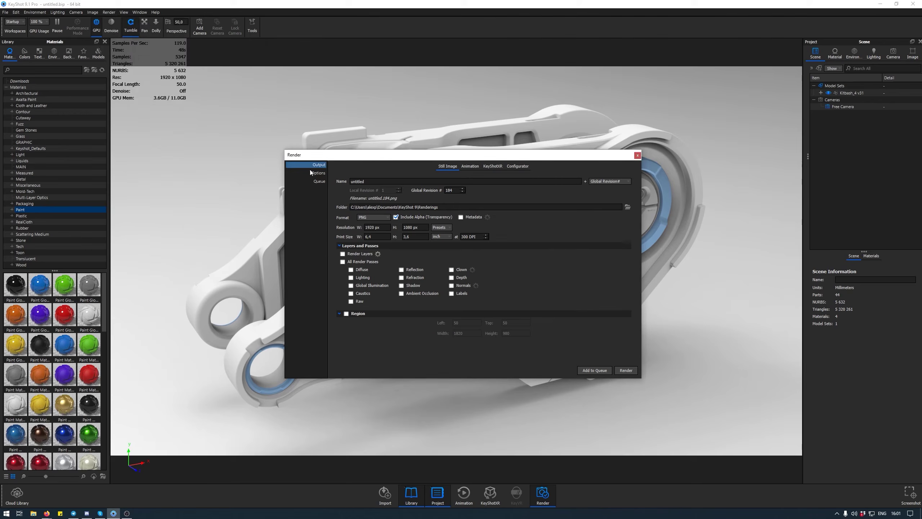
click(318, 173)
click(319, 181)
click(315, 165)
click(314, 173)
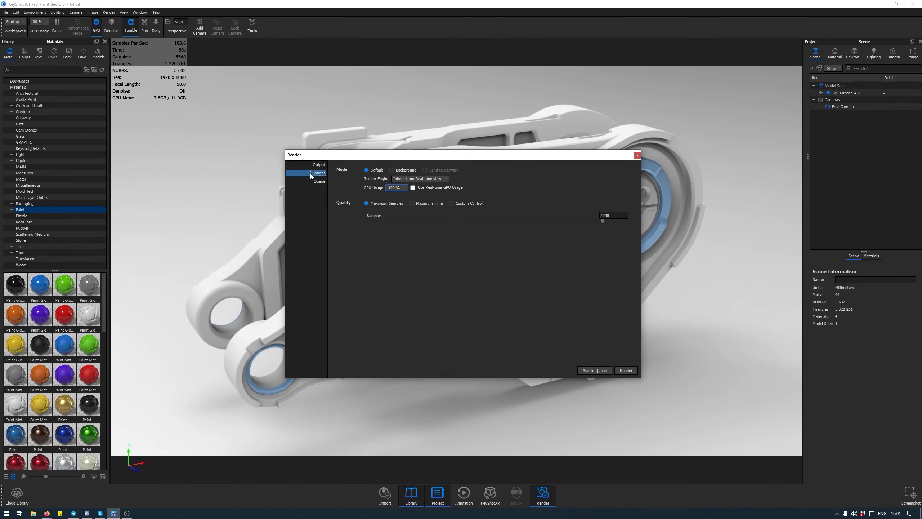
click(316, 165)
click(637, 156)
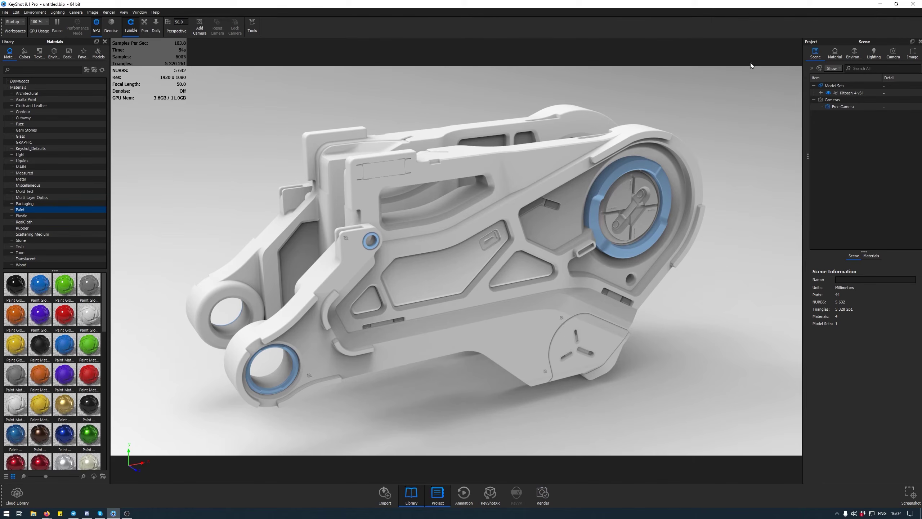
- Apply the Aluminum Rough material from the library's Metal category to the model's main body
drag(715, 116, 677, 241)
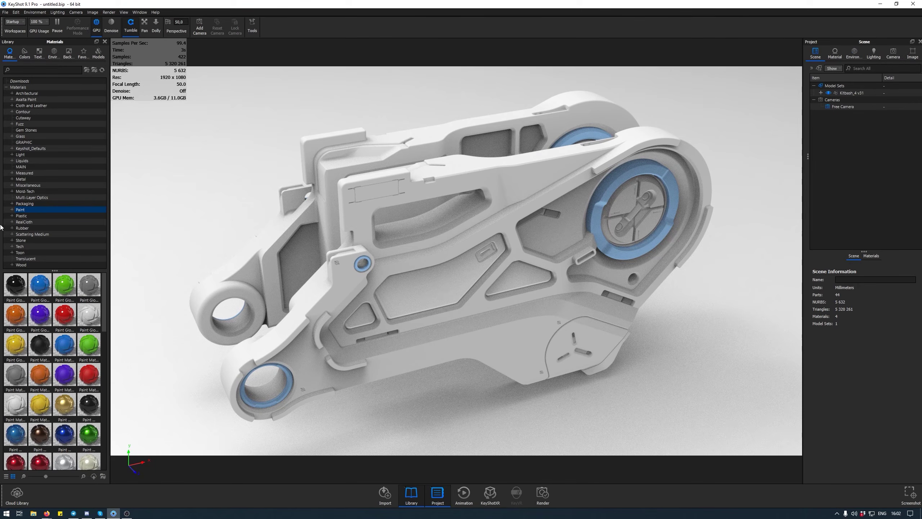
click(50, 149)
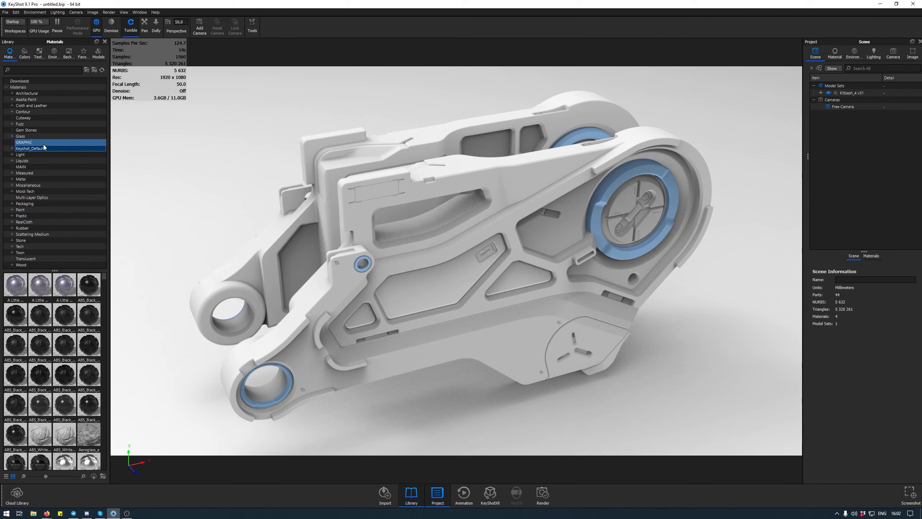
click(12, 148)
scroll(45, 223, down, 2)
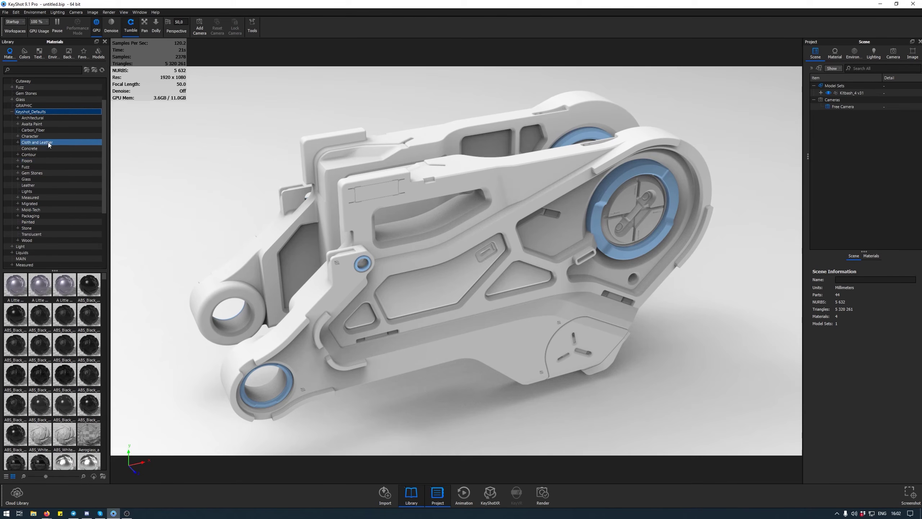
scroll(43, 164, down, 3)
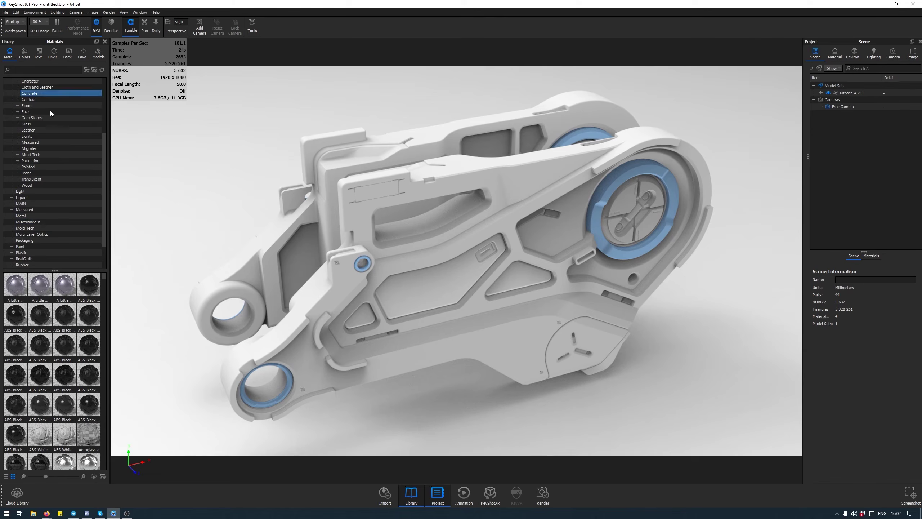
click(37, 217)
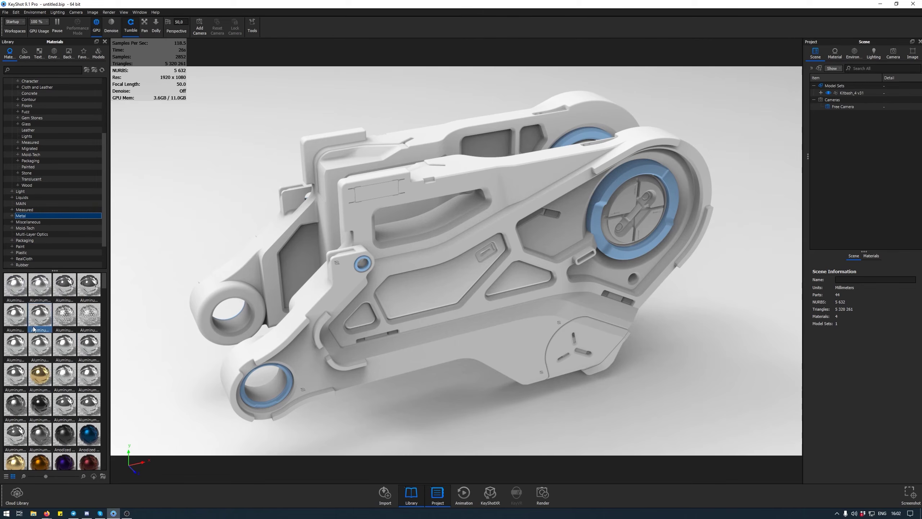
drag(25, 320, 470, 233)
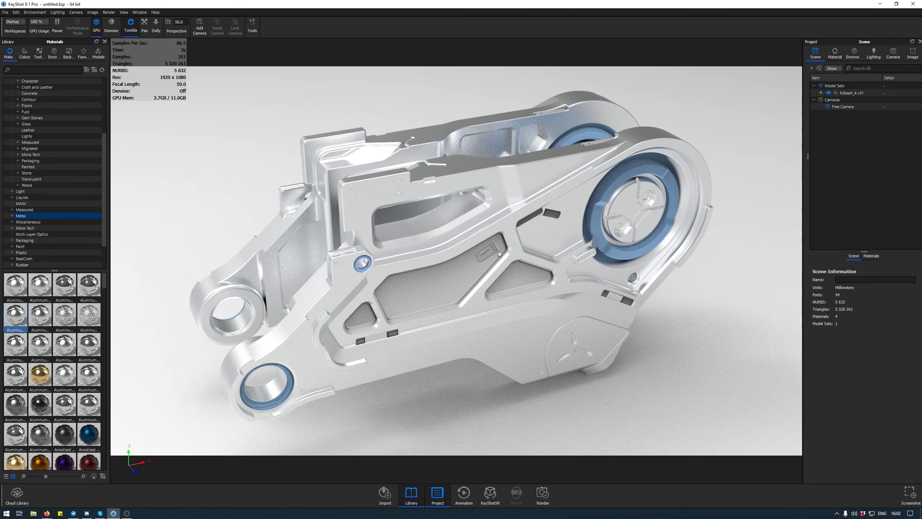
- Check the materials assigned to the model's parts, and replace the light blue ring material with blue anodized aluminum
click(821, 93)
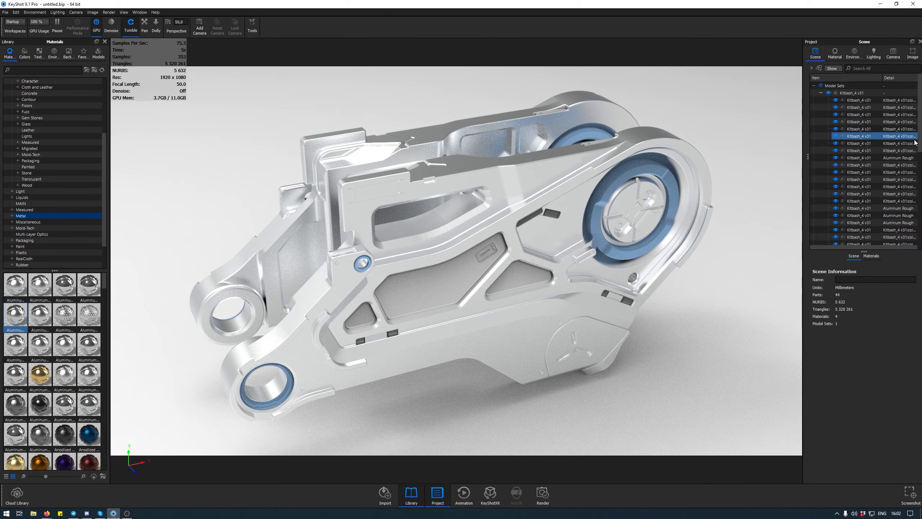
scroll(895, 167, down, 3)
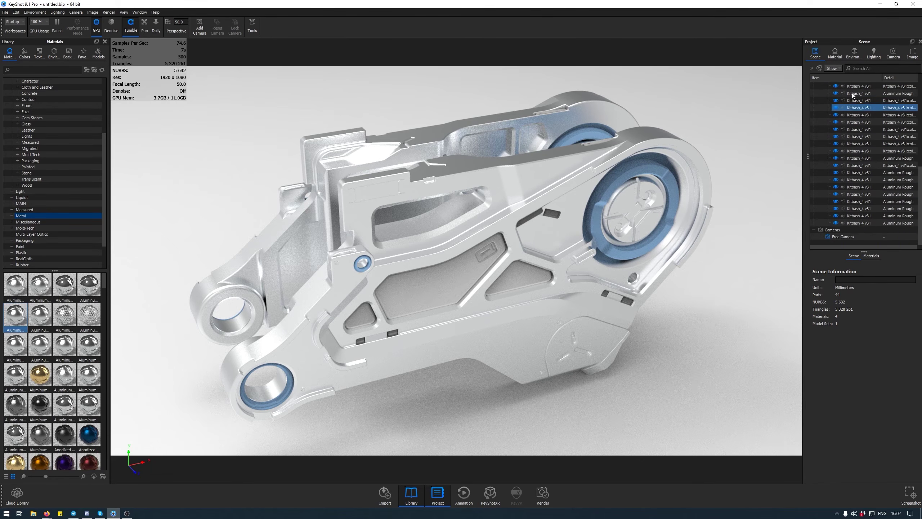
click(836, 53)
click(819, 356)
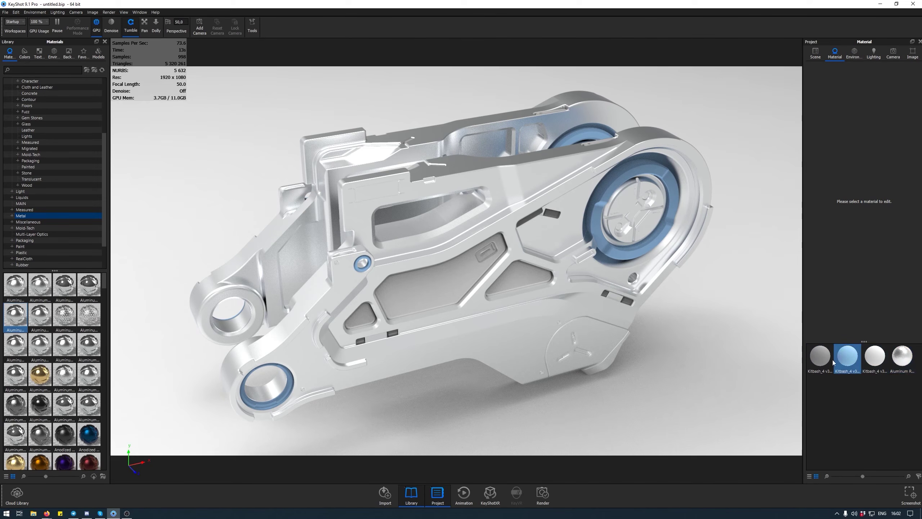
click(874, 358)
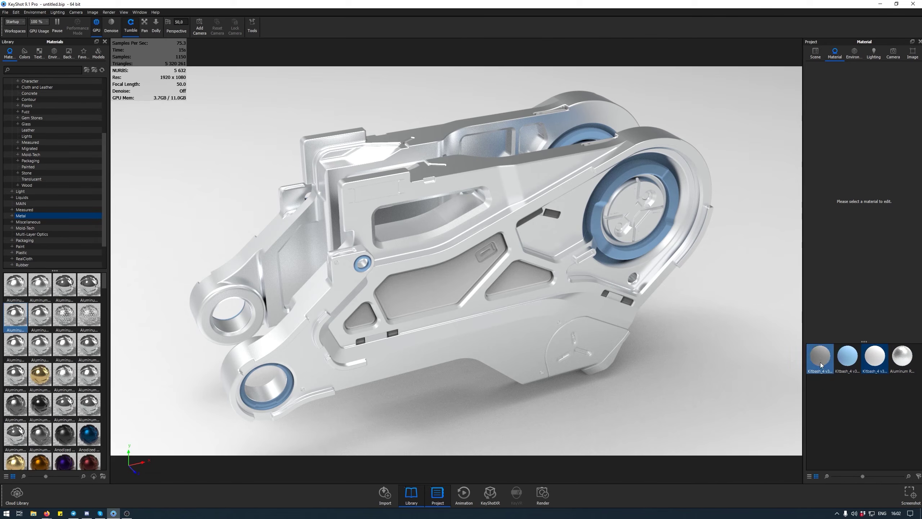
click(851, 361)
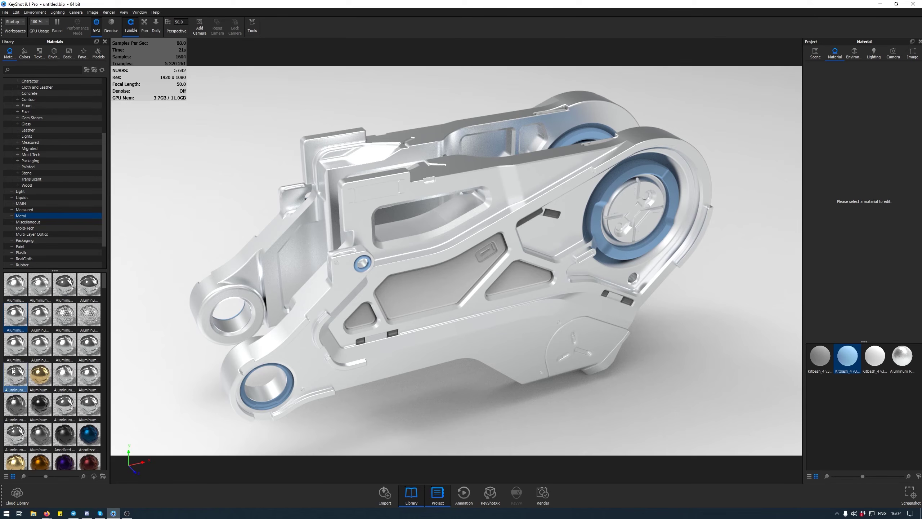
drag(89, 434, 265, 405)
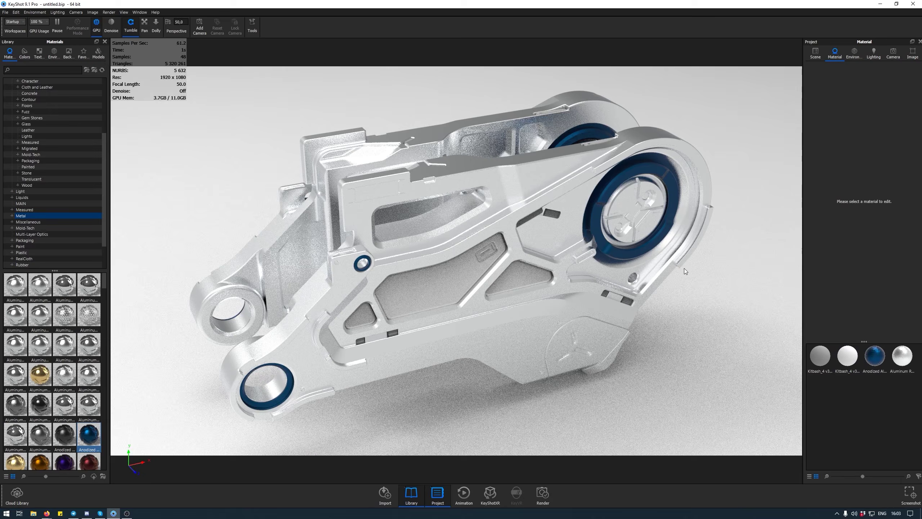
scroll(37, 421, down, 3)
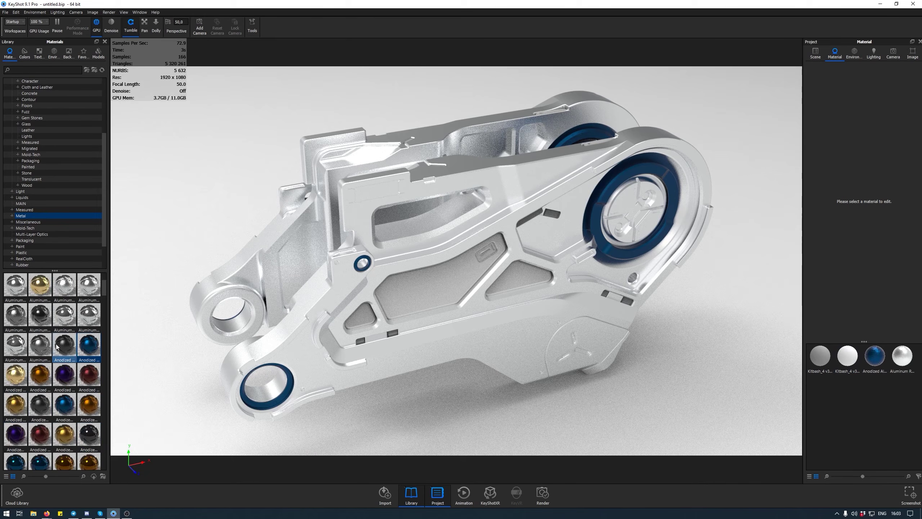
- Apply the Anodized Aluminum Rough Blue material from the Metal category to the model's rings
scroll(38, 422, down, 6)
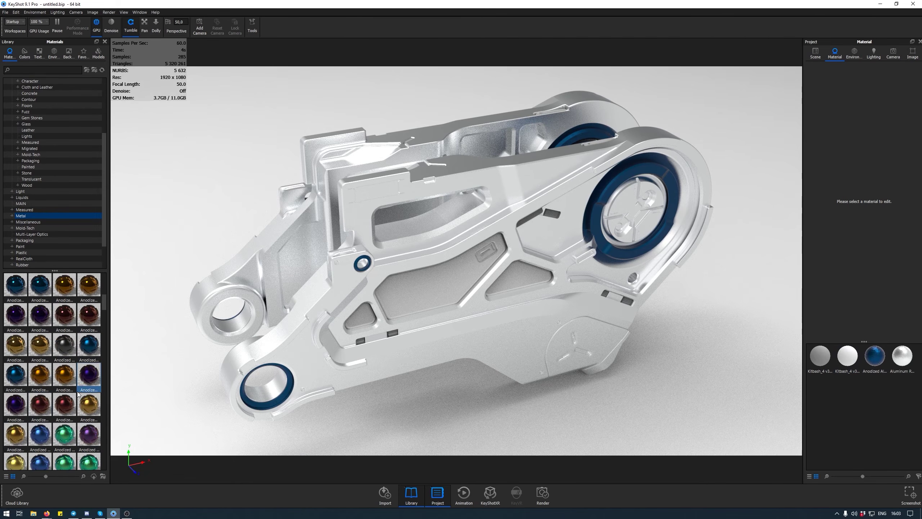
mouse_move(92, 350)
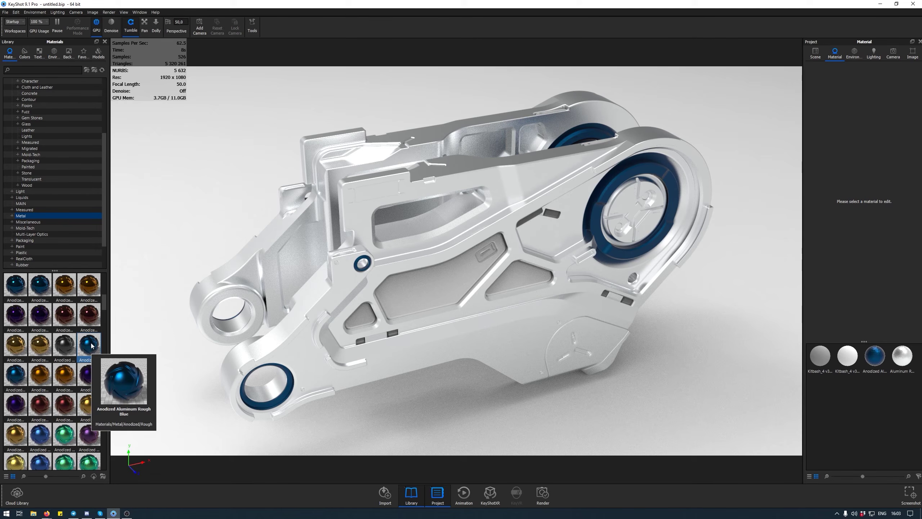
drag(92, 343, 272, 404)
- Replace the material on the model's rings with a brighter blue anodized titanium from the Metal category
scroll(75, 408, down, 5)
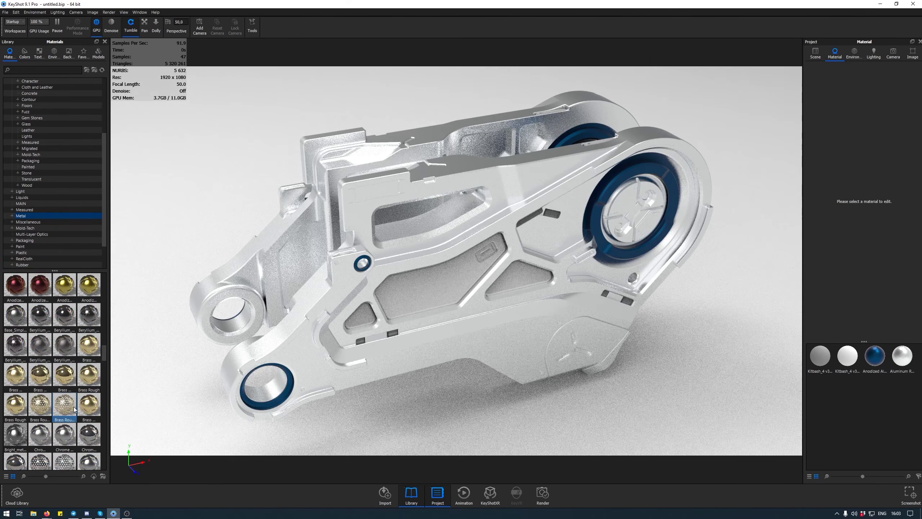
scroll(75, 409, up, 5)
drag(64, 374, 274, 401)
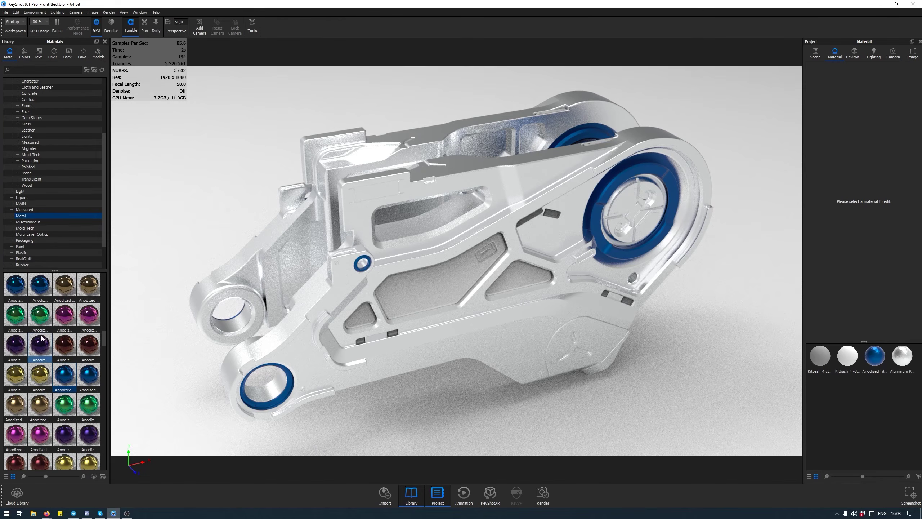
scroll(40, 346, up, 3)
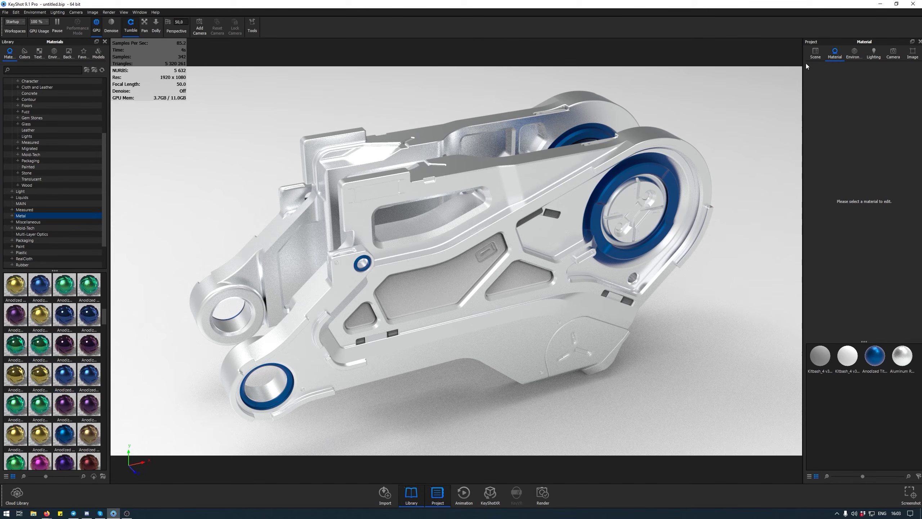
- Apply black hard textured plastic to the three recessed side panels and the two small inserts near the large ring together
click(822, 59)
click(844, 114)
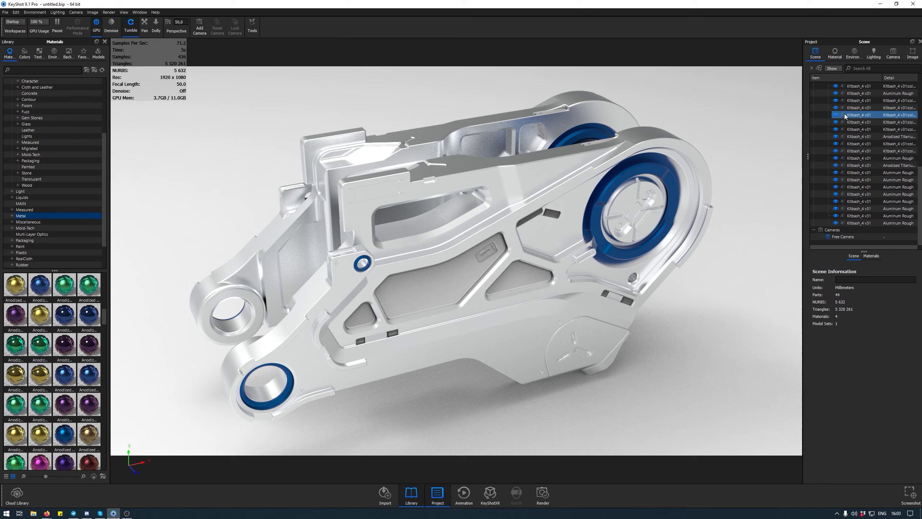
click(420, 299)
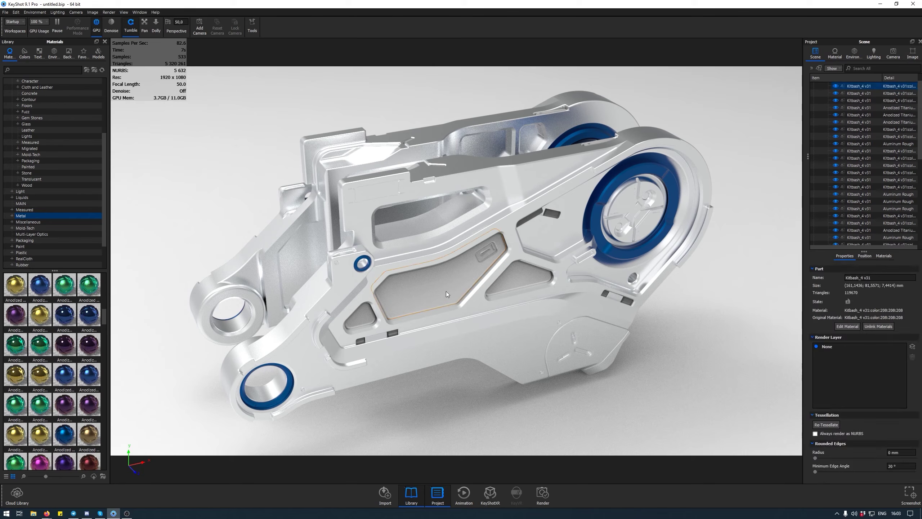
shift+click(524, 276)
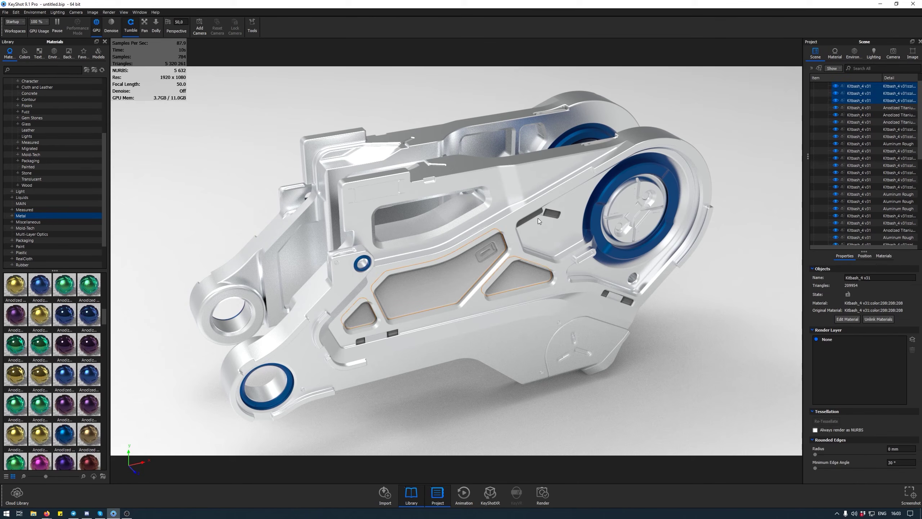
shift+click(552, 214)
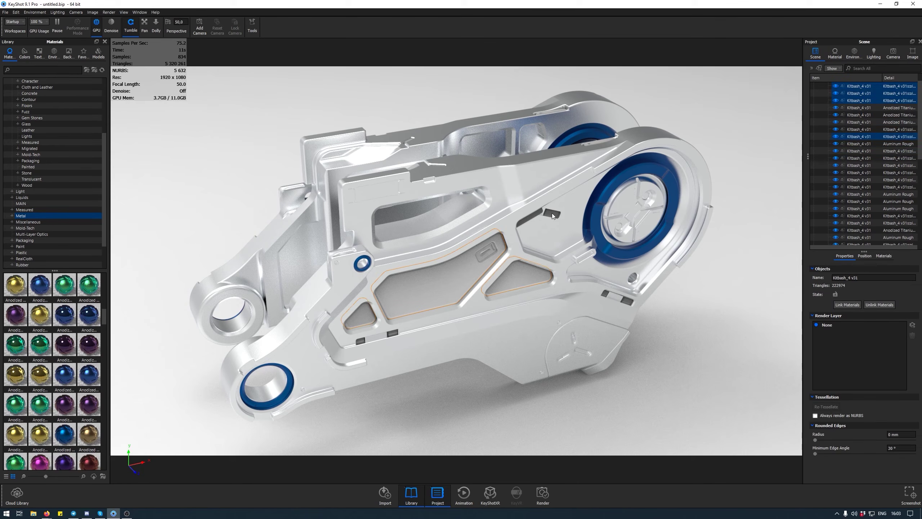
shift+click(531, 217)
scroll(54, 335, down, 5)
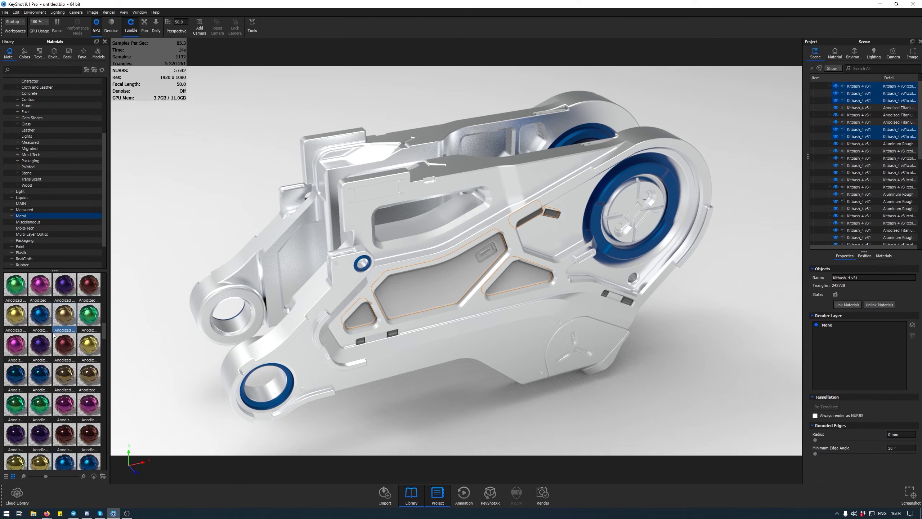
scroll(54, 335, down, 8)
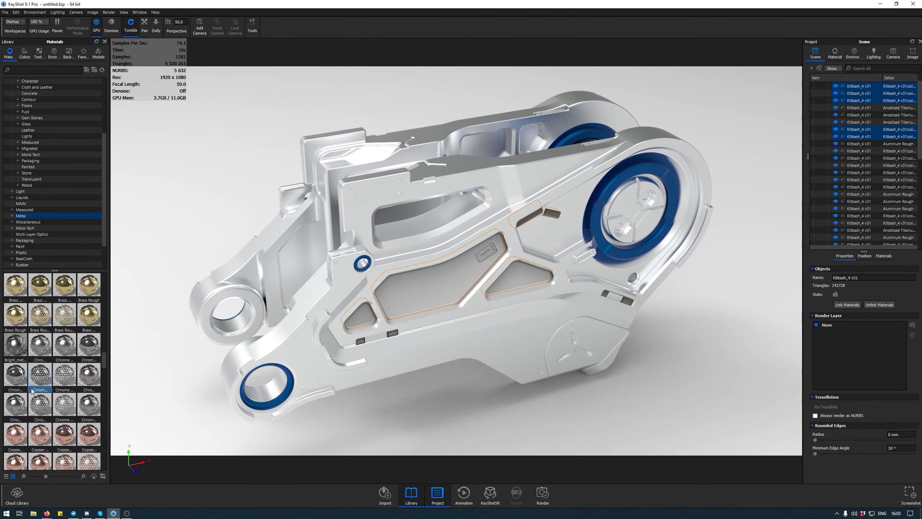
scroll(32, 391, up, 12)
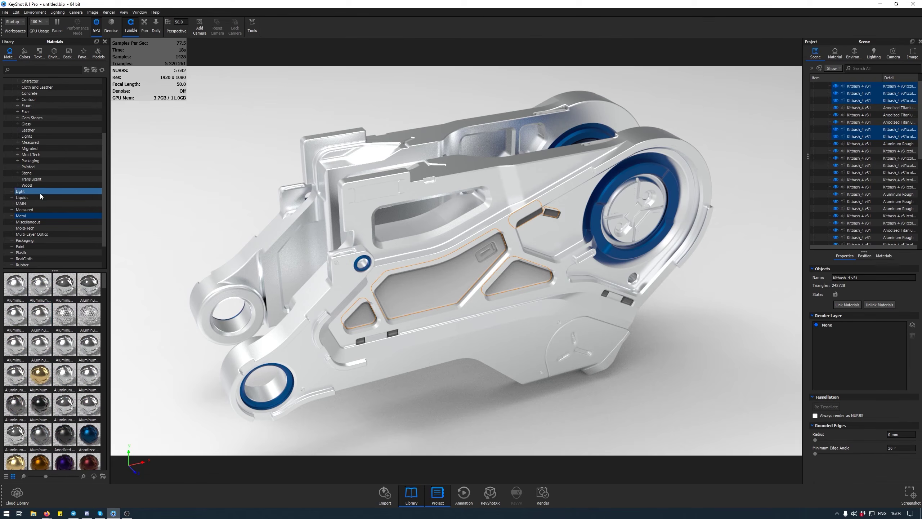
scroll(33, 225, down, 1)
click(33, 234)
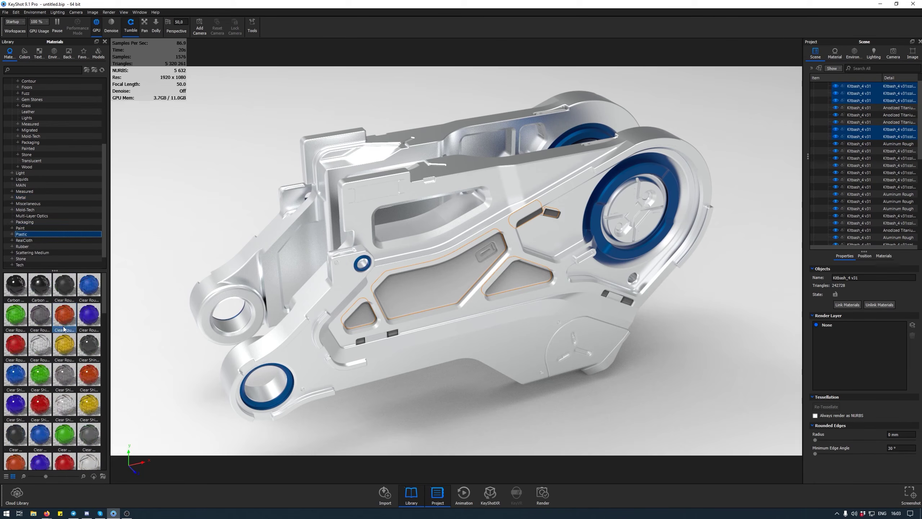
scroll(73, 363, down, 5)
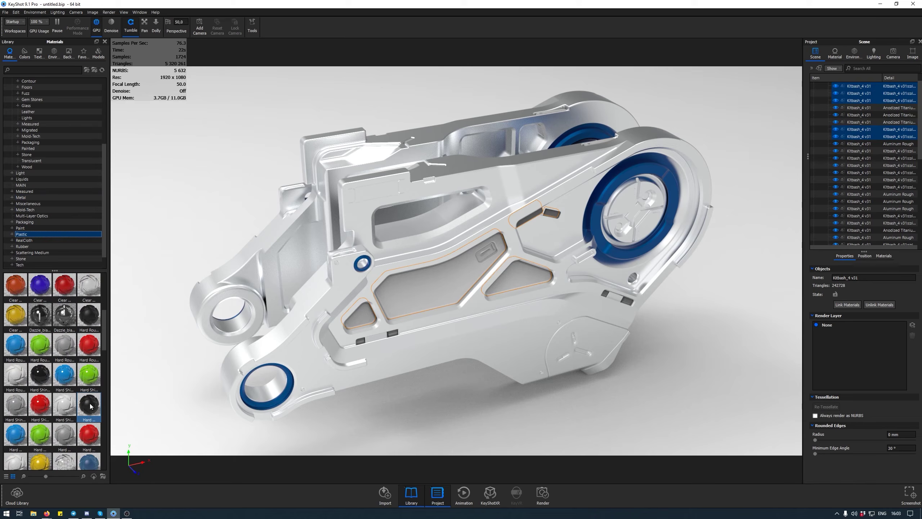
drag(91, 405, 891, 137)
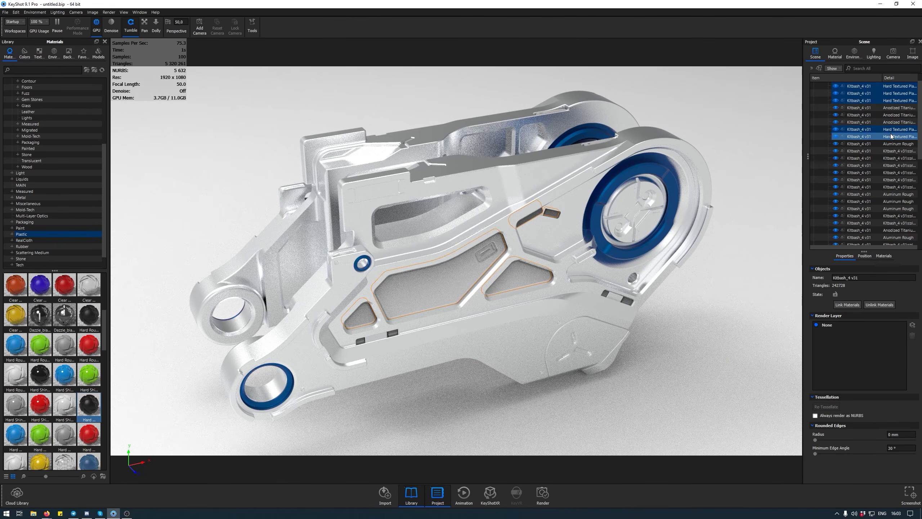
click(477, 429)
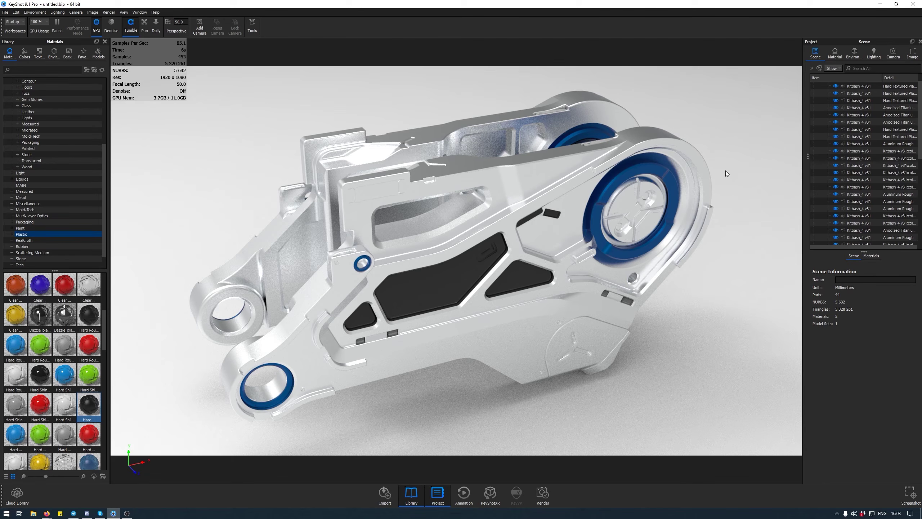
- Change the environment's HDRI background from an image to a solid black color
drag(743, 169, 916, 12)
click(874, 54)
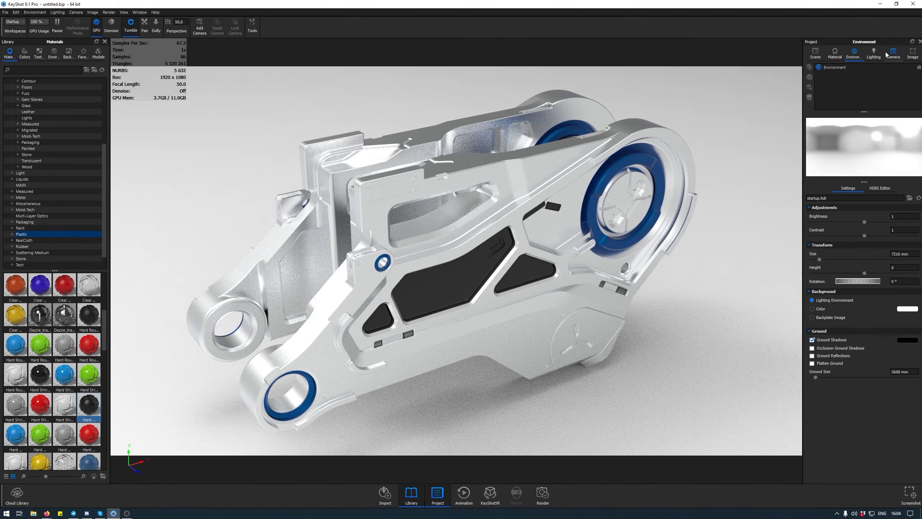
click(854, 53)
click(865, 51)
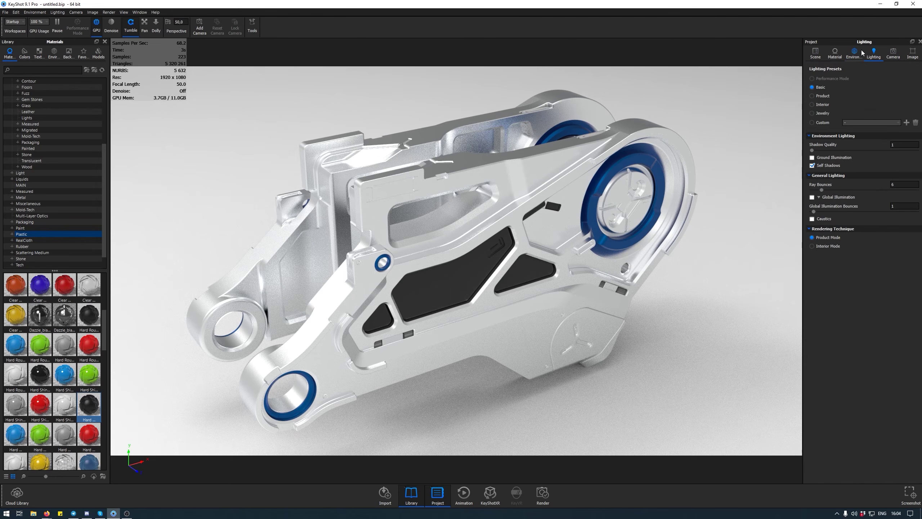
click(861, 50)
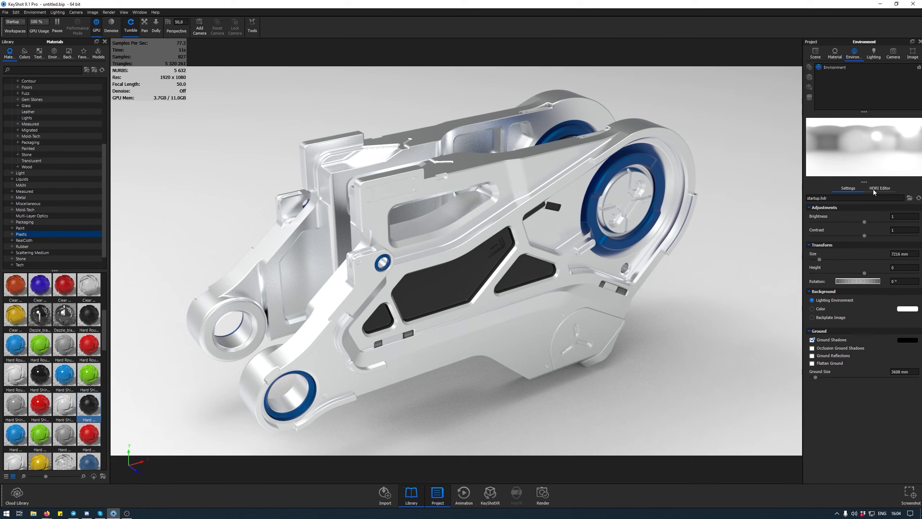
click(883, 189)
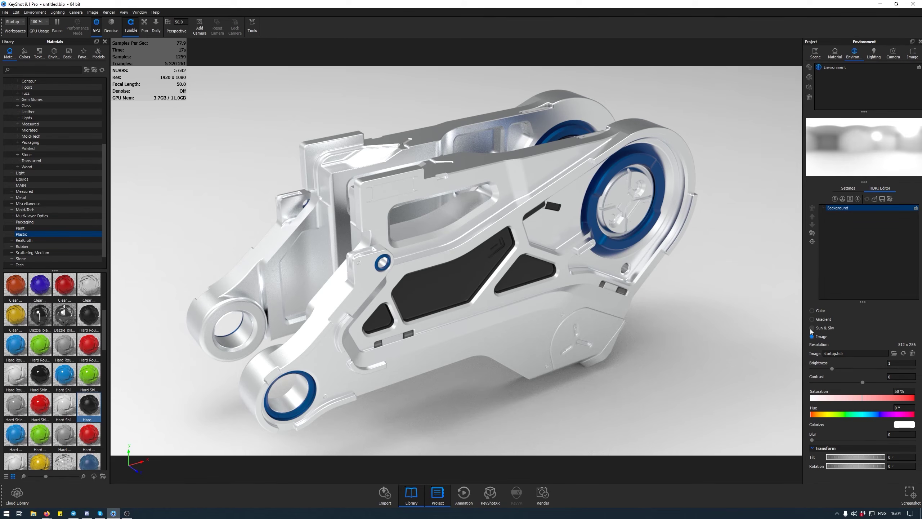
click(818, 310)
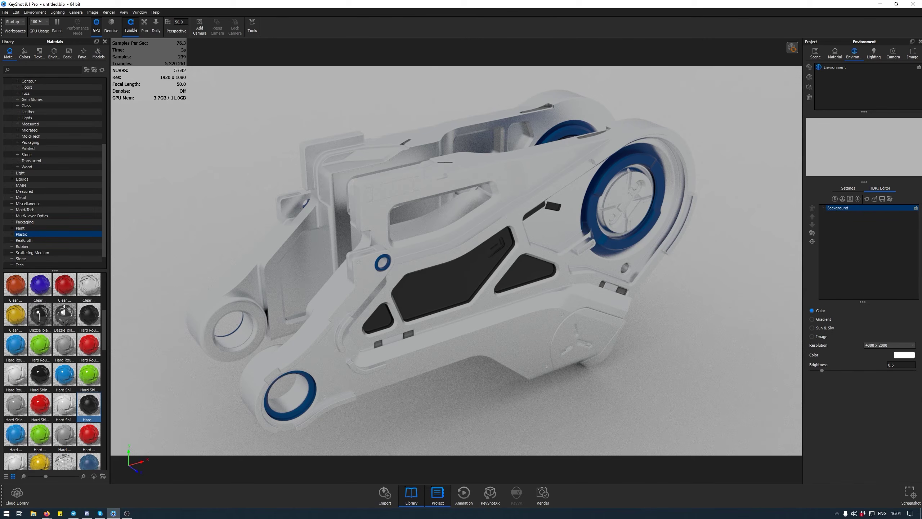
click(907, 353)
drag(834, 316, 778, 329)
drag(848, 239, 652, 194)
click(716, 439)
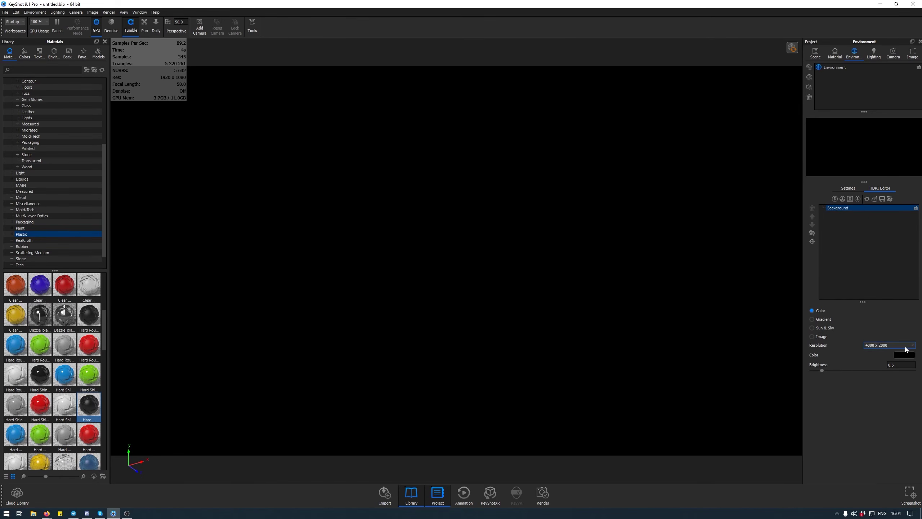
- Add a circular light pin to the HDRI environment and move it to different positions on the environment map
click(834, 200)
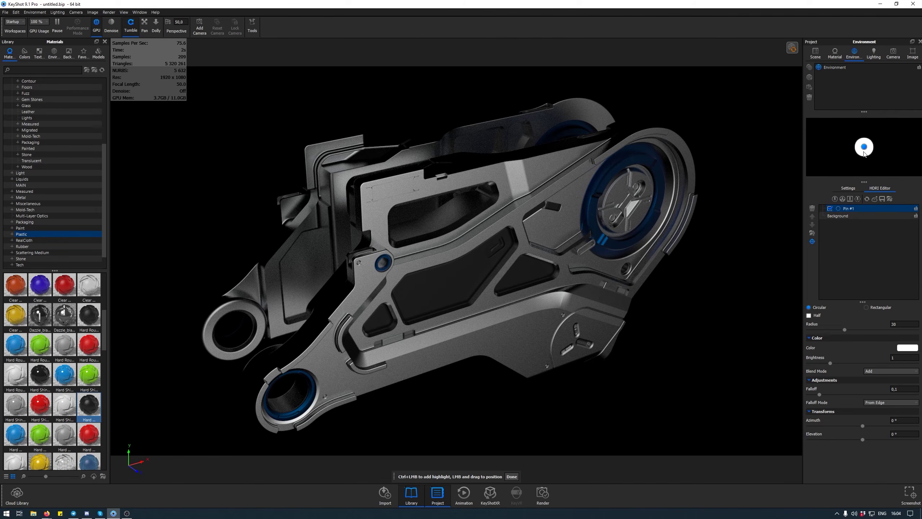
drag(868, 148, 845, 132)
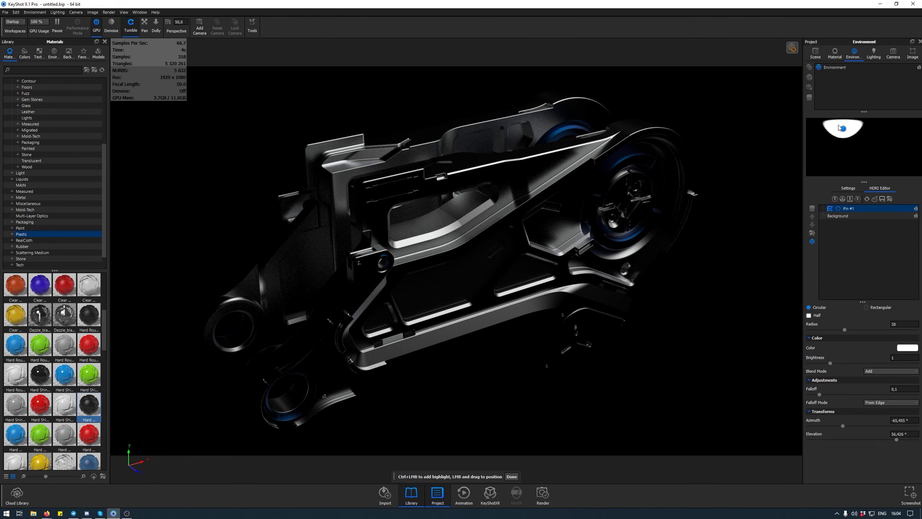
drag(844, 132, 901, 133)
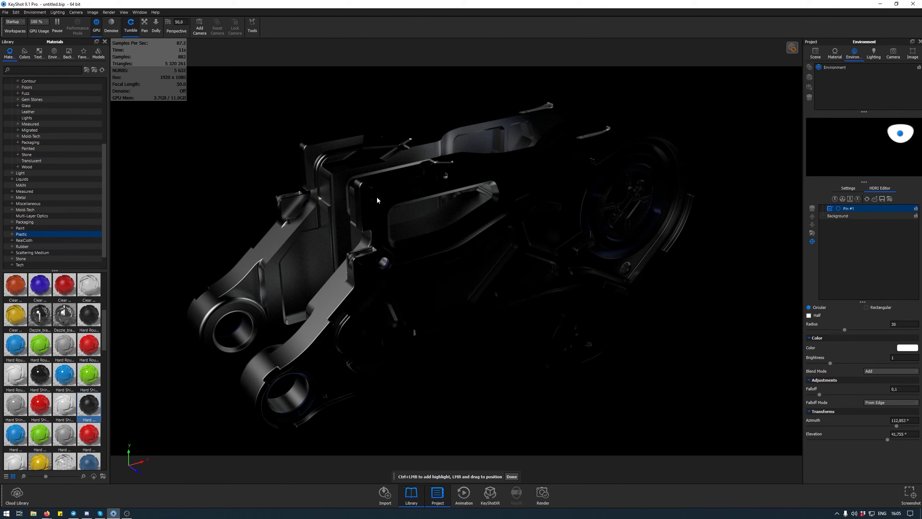
- Reposition the pin's highlight across different model surfaces, finishing at an azimuth of about -122° and an elevation of about 61°
click(360, 185)
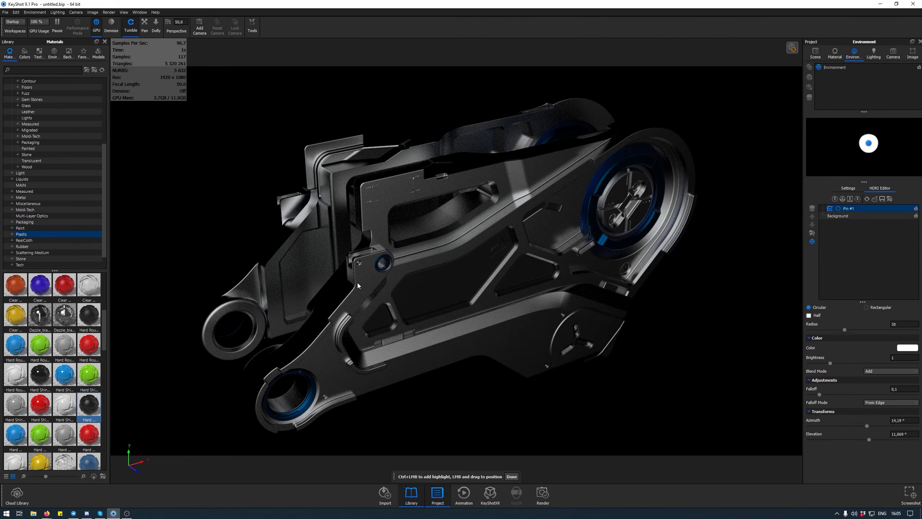
click(348, 293)
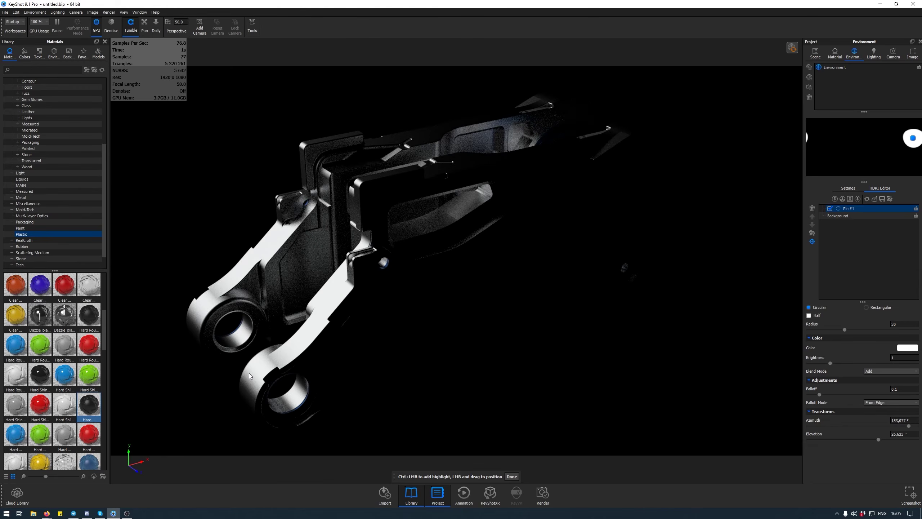
click(251, 408)
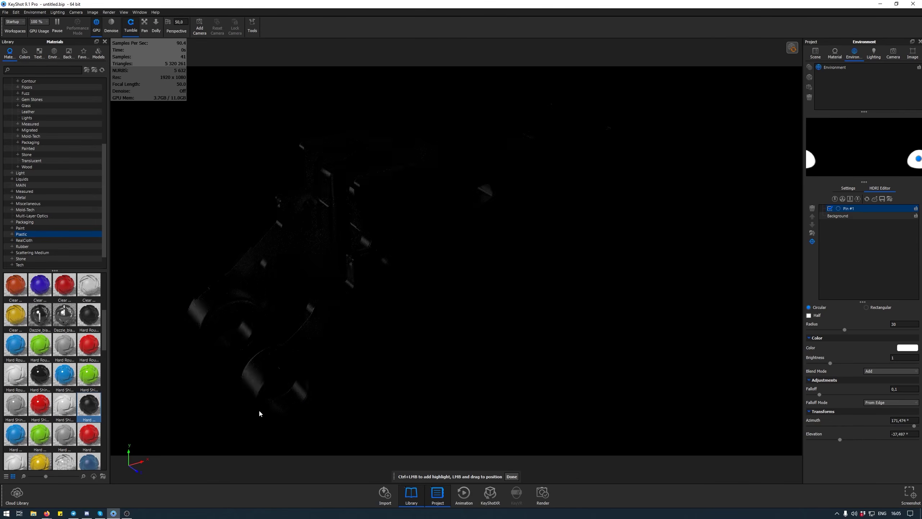
click(305, 414)
click(538, 360)
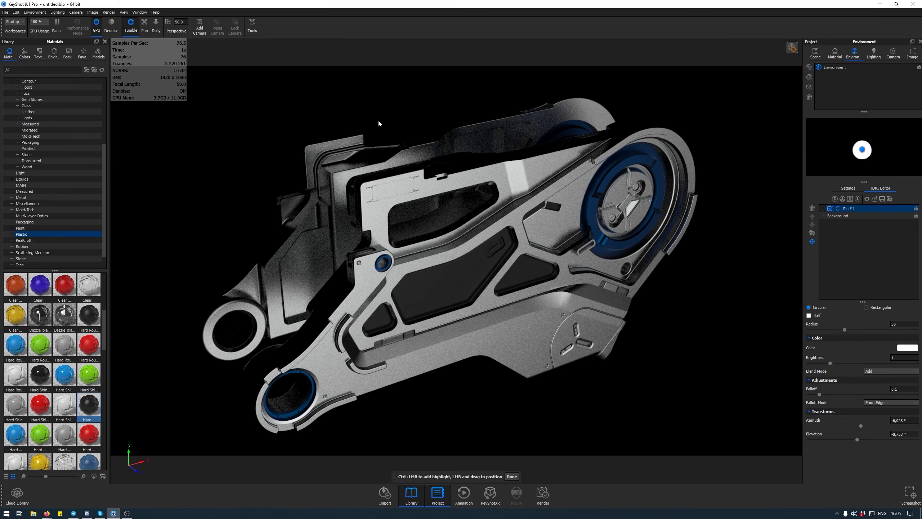
click(359, 133)
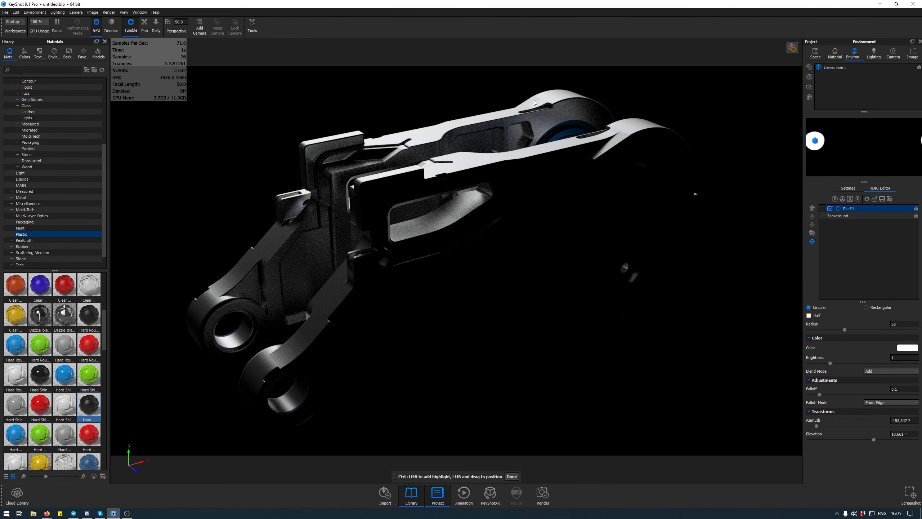
click(528, 101)
click(518, 106)
click(543, 99)
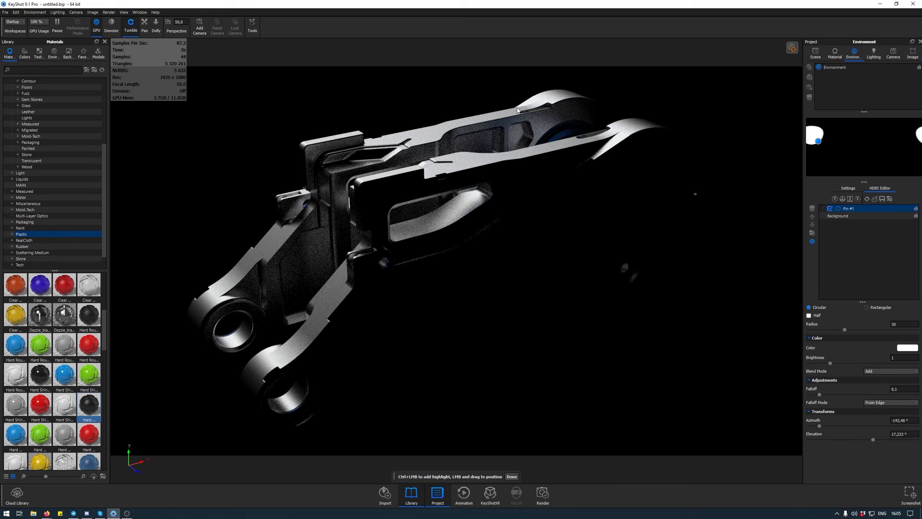
click(534, 107)
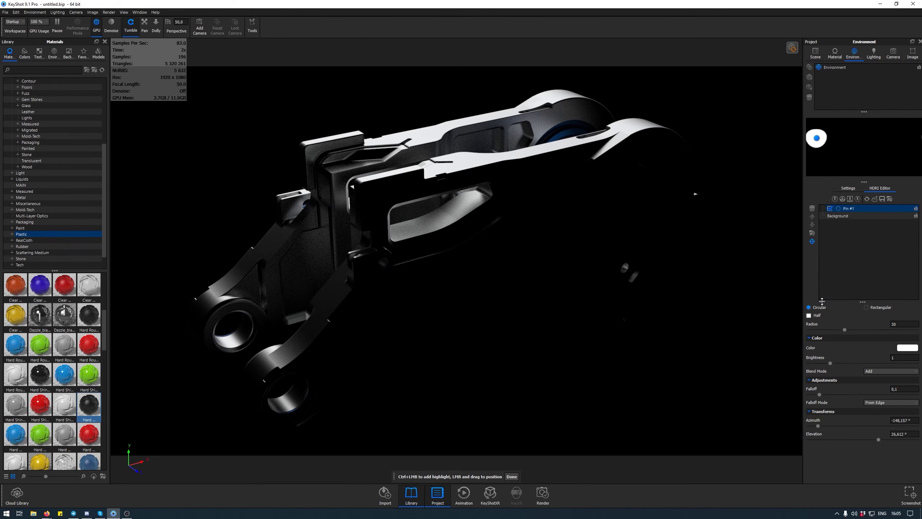
click(302, 144)
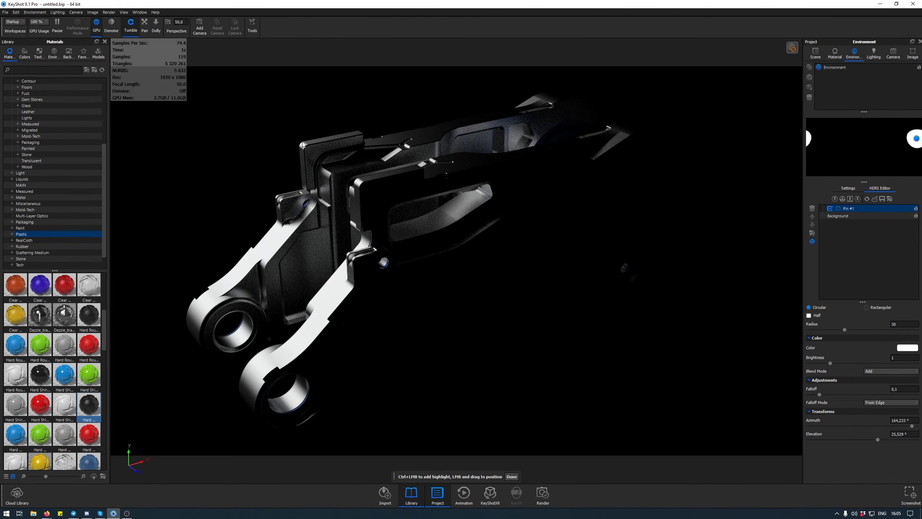
click(307, 142)
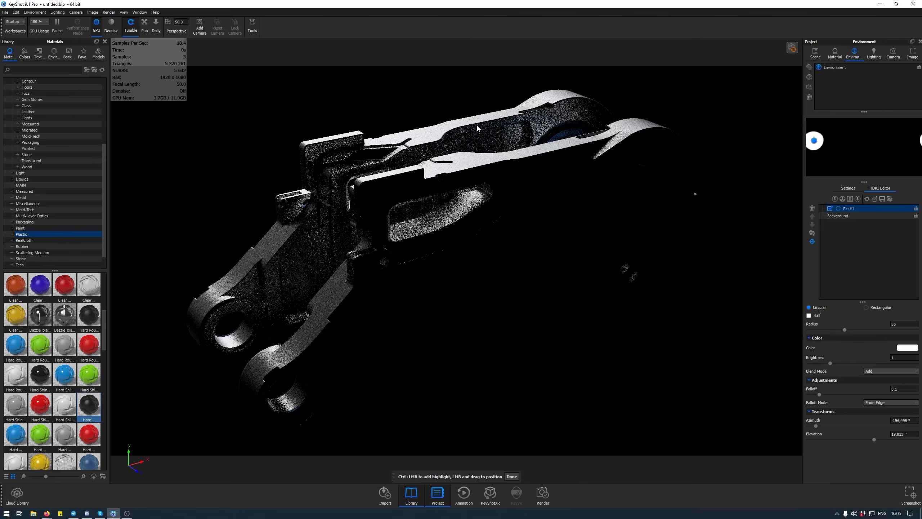
click(539, 107)
click(539, 107)
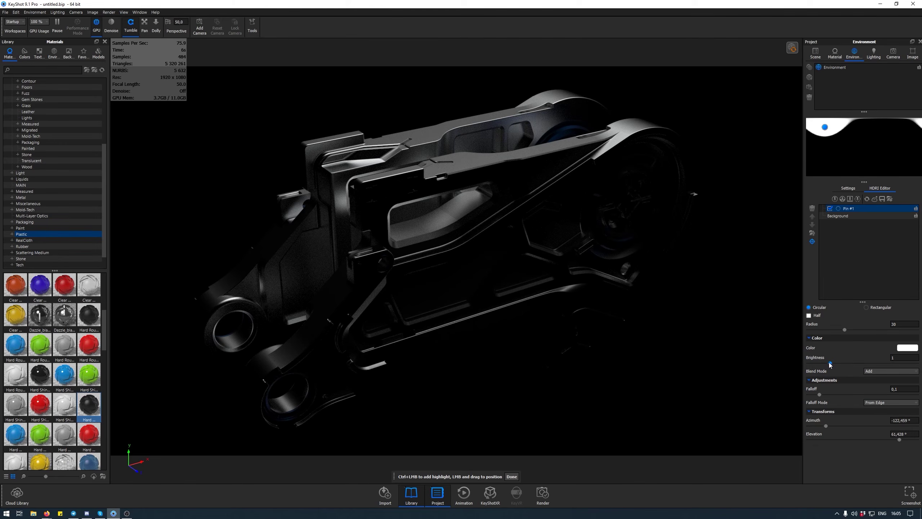
- Set the pin's falloff to 0.493 in Quadratic mode and brightness to 5, and shift it to about -111° azimuth and 55° elevation
drag(829, 362, 878, 363)
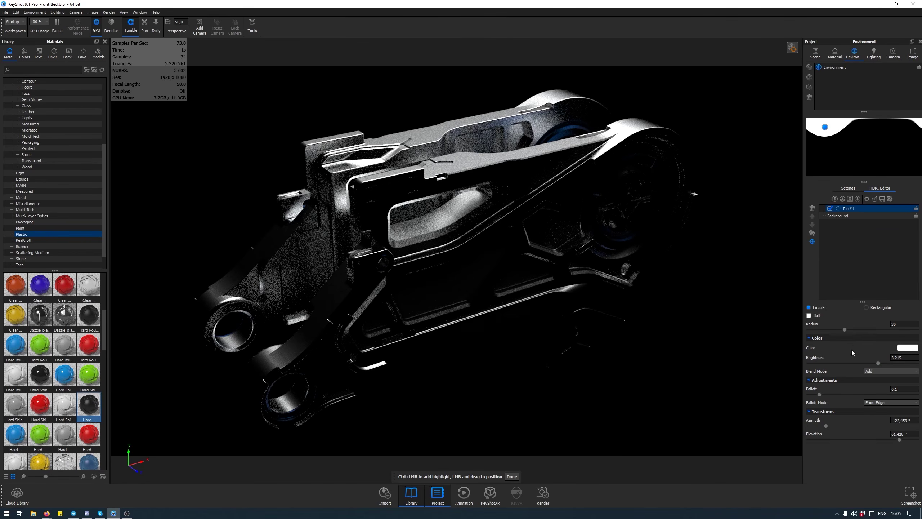
drag(819, 394, 862, 395)
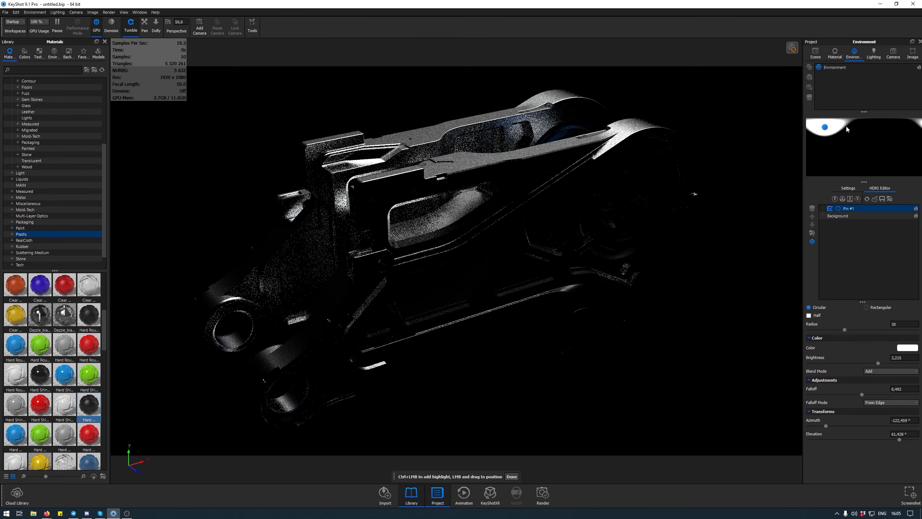
click(875, 402)
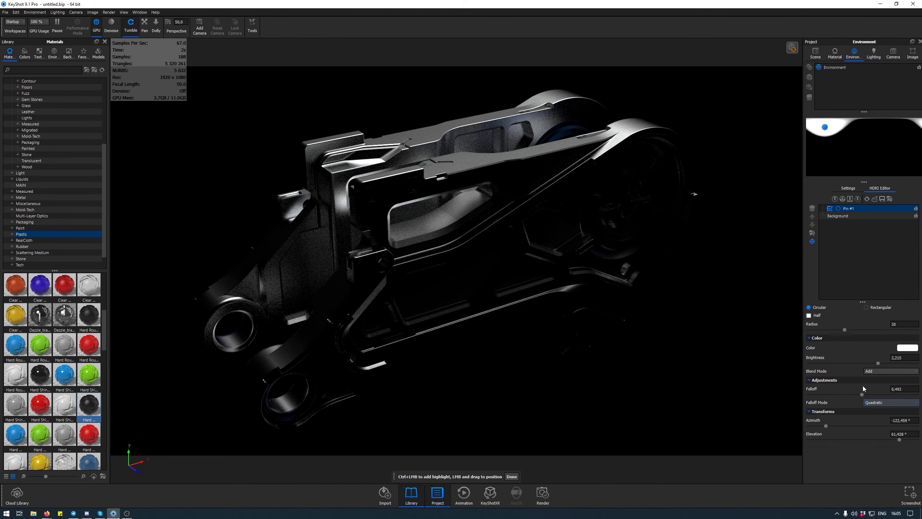
drag(913, 358, 868, 354)
text(5)
key(Return)
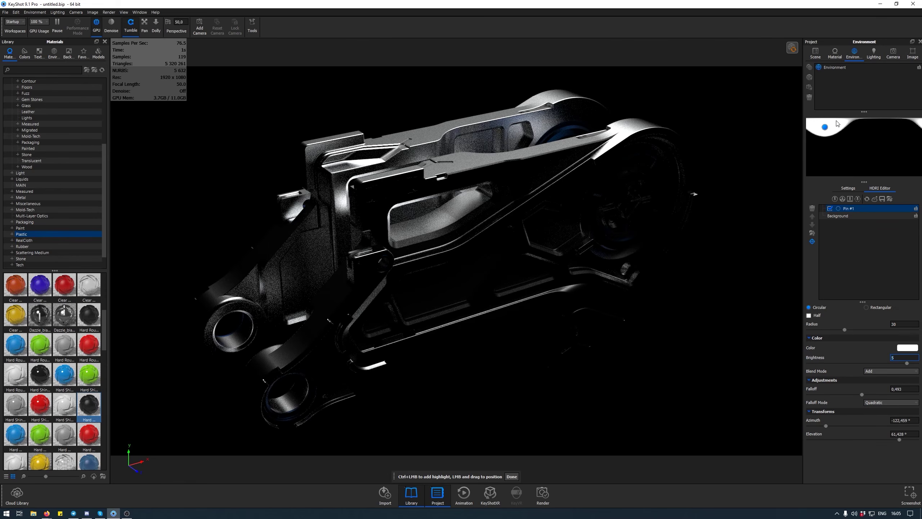
mouse_move(825, 127)
mouse_down()
mouse_move(840, 130)
mouse_move(844, 148)
mouse_move(809, 143)
mouse_move(815, 132)
mouse_move(907, 131)
mouse_move(901, 150)
mouse_move(912, 154)
mouse_move(834, 150)
mouse_move(811, 122)
mouse_move(800, 132)
mouse_move(837, 125)
mouse_move(822, 126)
mouse_move(829, 131)
mouse_up()
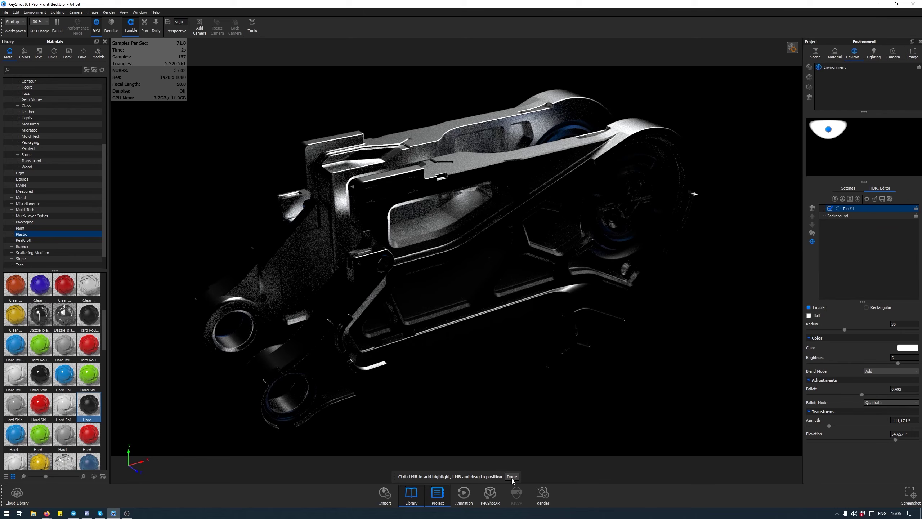
- Try repositioning the pin's highlight by picking different surfaces on the model
click(813, 241)
click(813, 241)
click(814, 242)
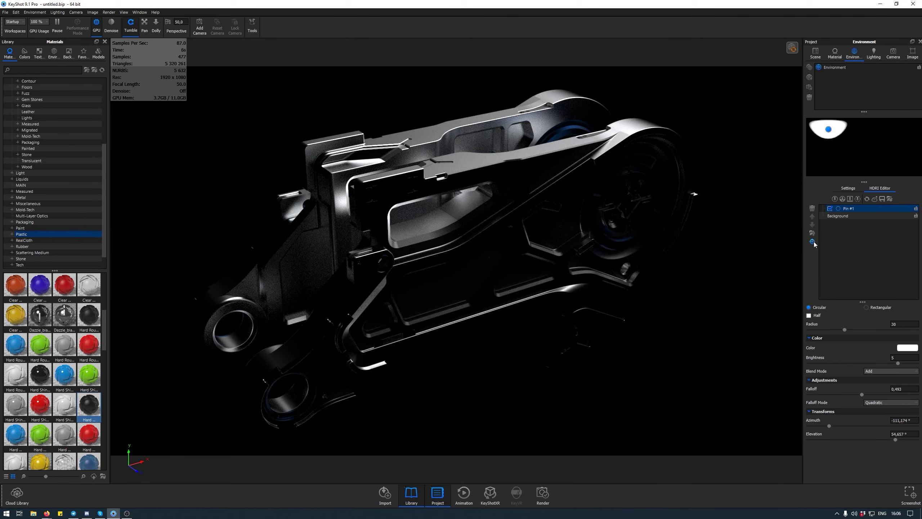
click(814, 242)
click(813, 242)
click(812, 237)
click(813, 241)
click(559, 167)
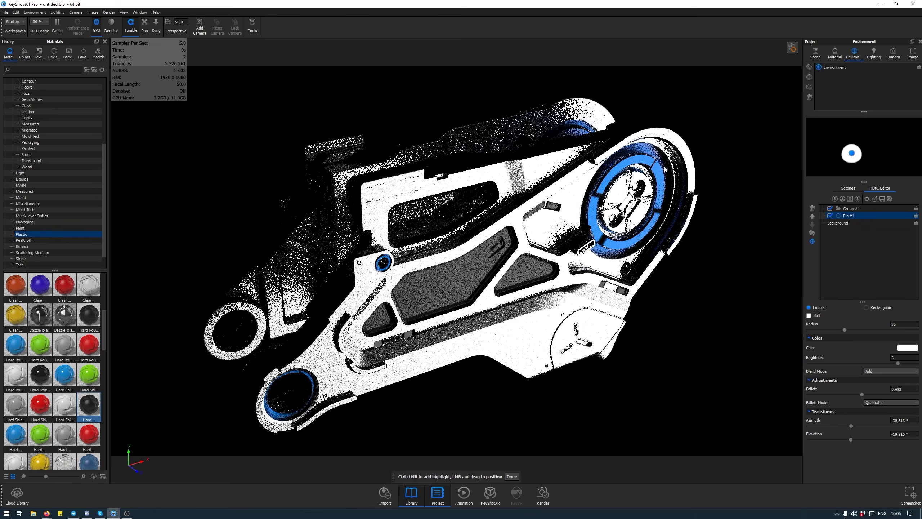
click(569, 113)
click(370, 289)
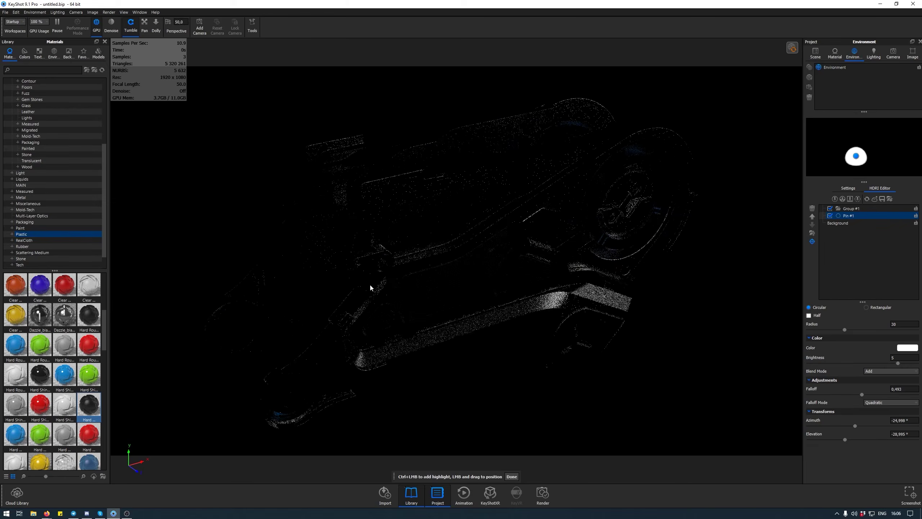
- Finish highlight placement and undo the latest pin moves and the added pin group
click(512, 476)
key(ctrl+z)
key(ctrl+z)
key(ctrl+z)
key(ctrl+z)
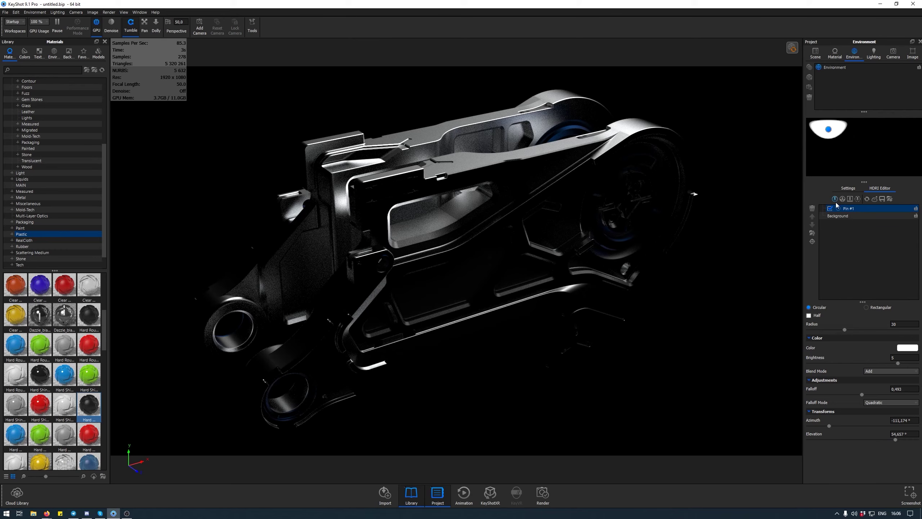
- Add a ground plane beneath the model
click(816, 52)
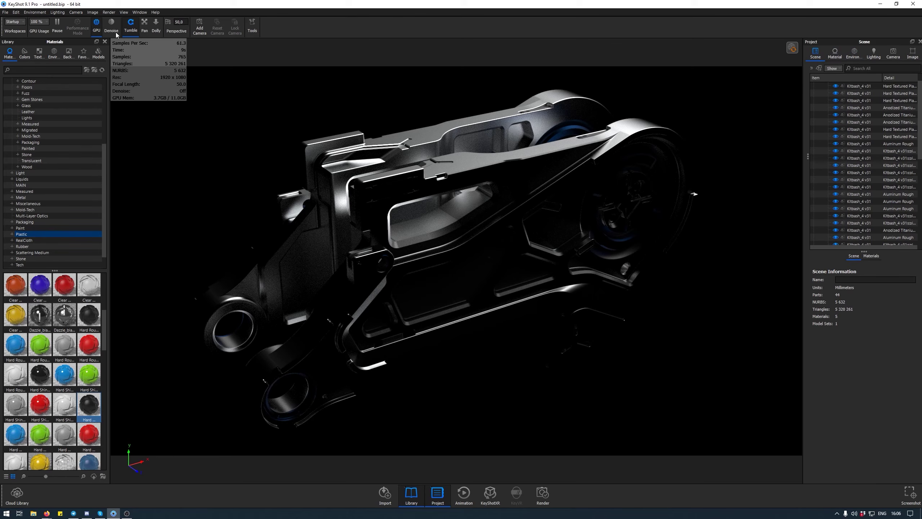
click(16, 13)
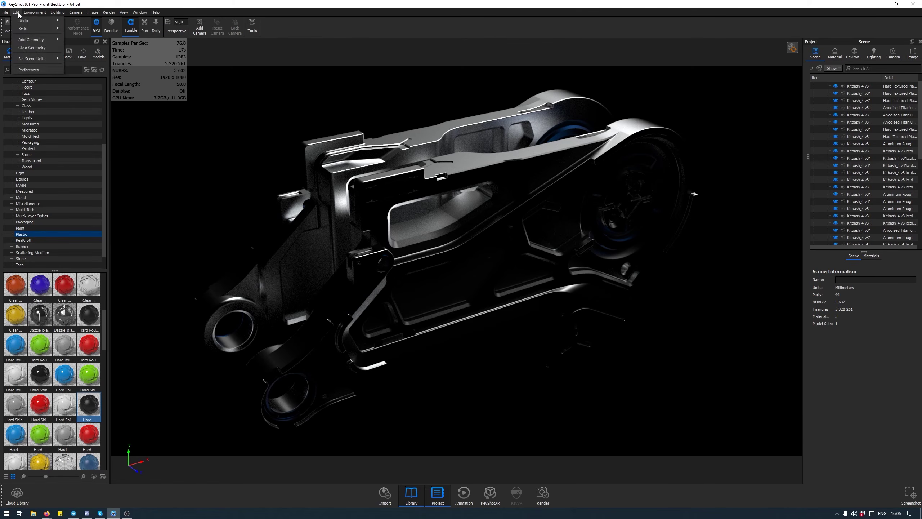
mouse_move(27, 41)
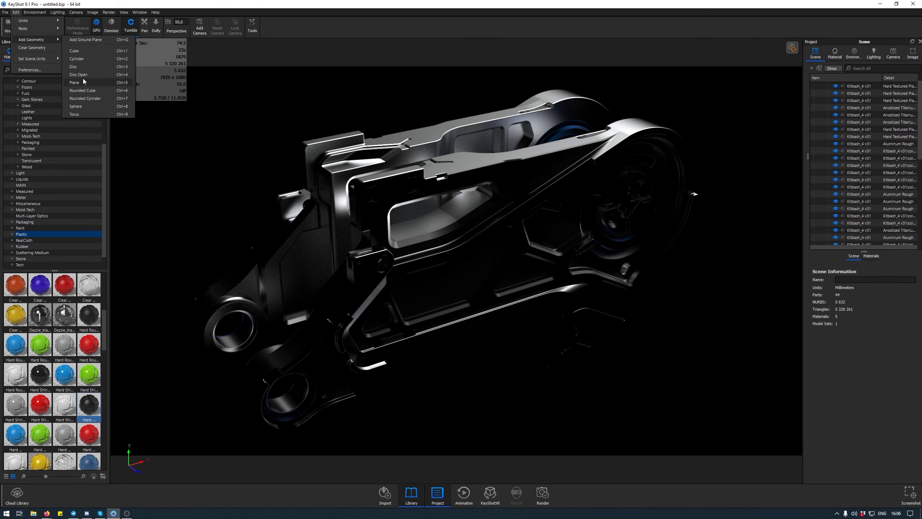
click(91, 41)
key(shift+p)
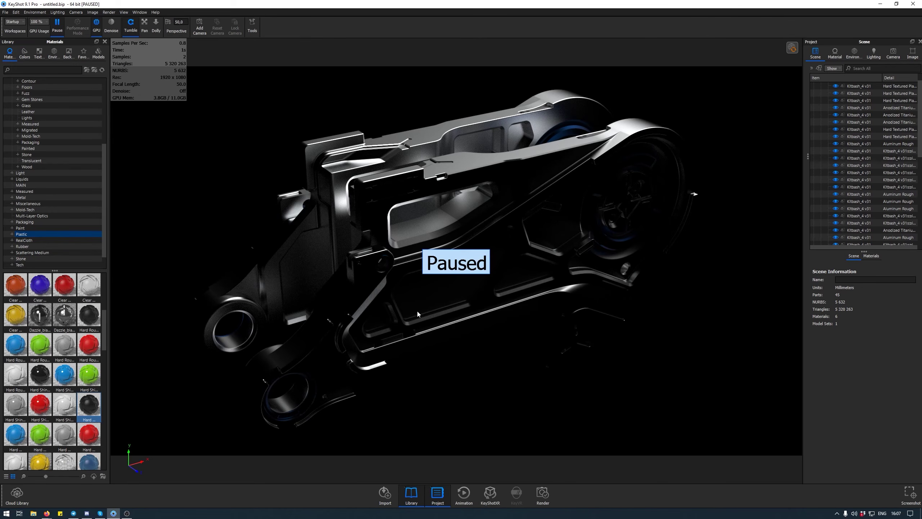
key(shift+p)
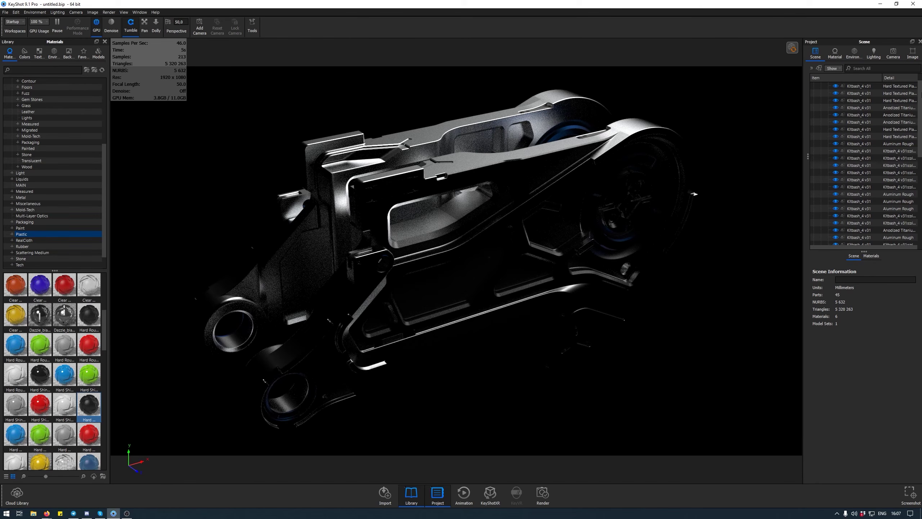
- Apply the Chrome Polished metal from the material library to the ground plane
drag(921, 94, 921, 86)
click(821, 94)
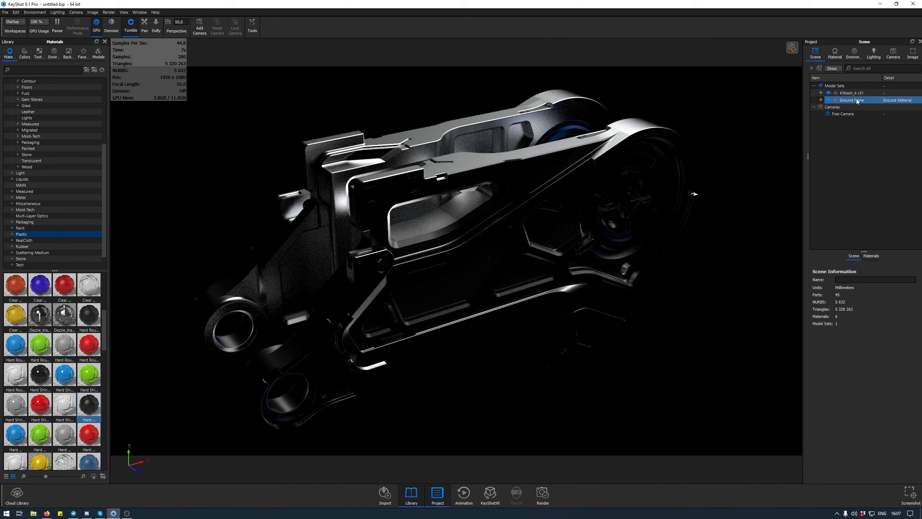
click(851, 100)
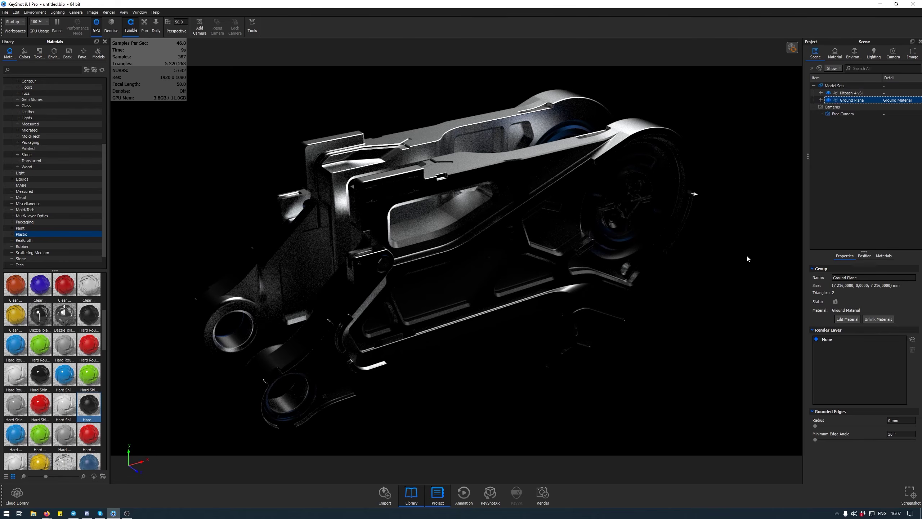
scroll(448, 187, down, 10)
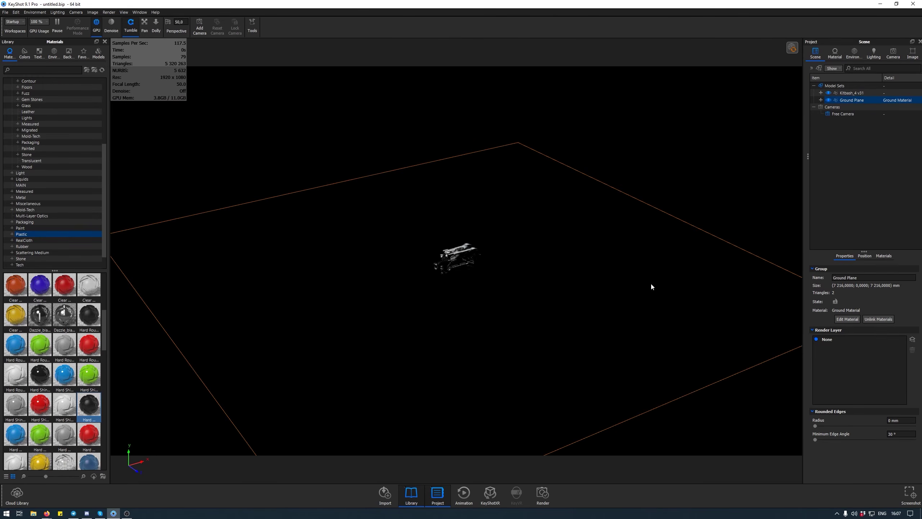
drag(651, 287, 600, 330)
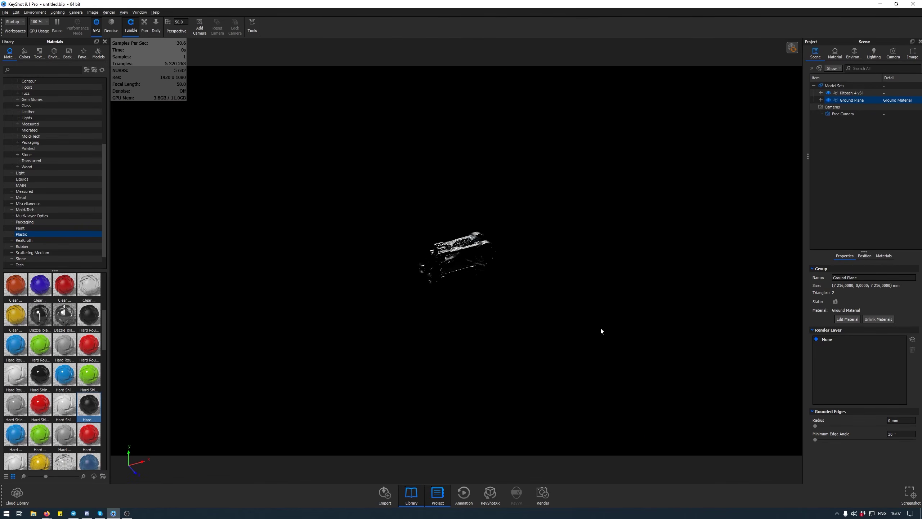
scroll(600, 327, up, 10)
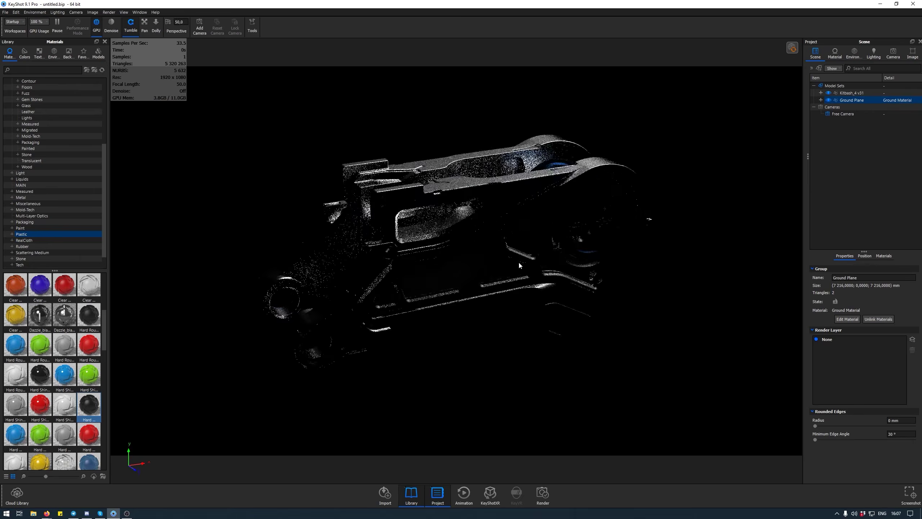
mouse_move(519, 260)
mouse_down()
mouse_move(615, 300)
mouse_move(577, 258)
mouse_move(526, 261)
mouse_up()
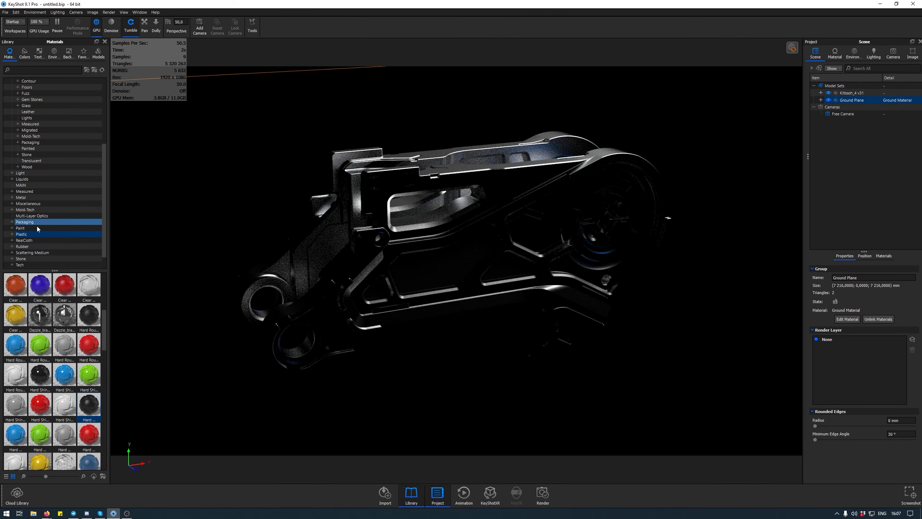
scroll(38, 224, up, 2)
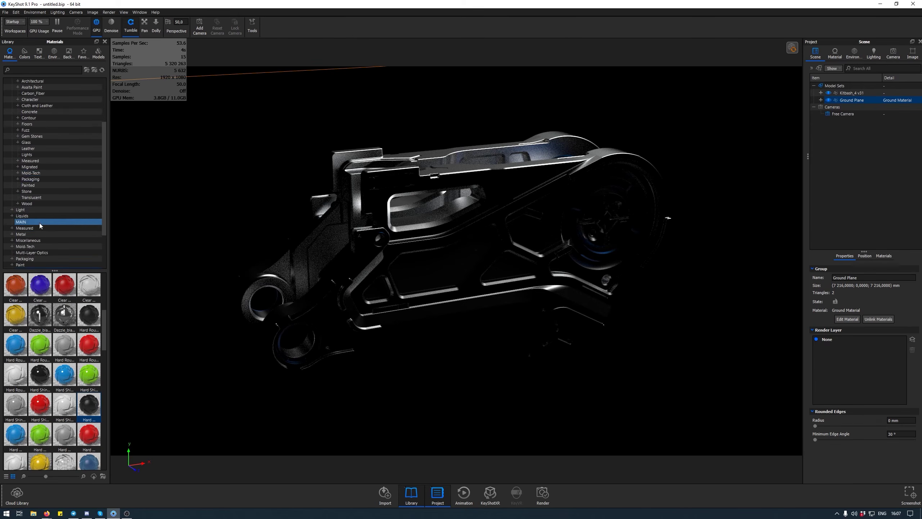
click(68, 233)
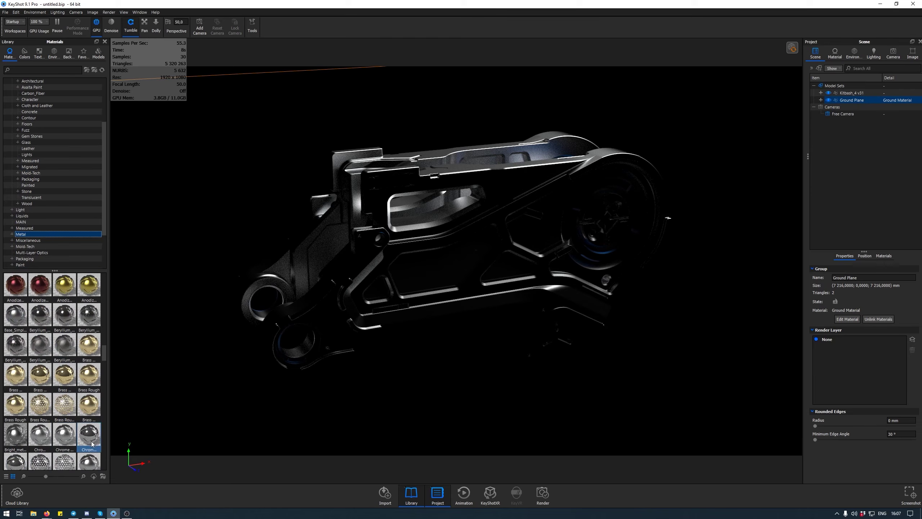
scroll(73, 443, down, 3)
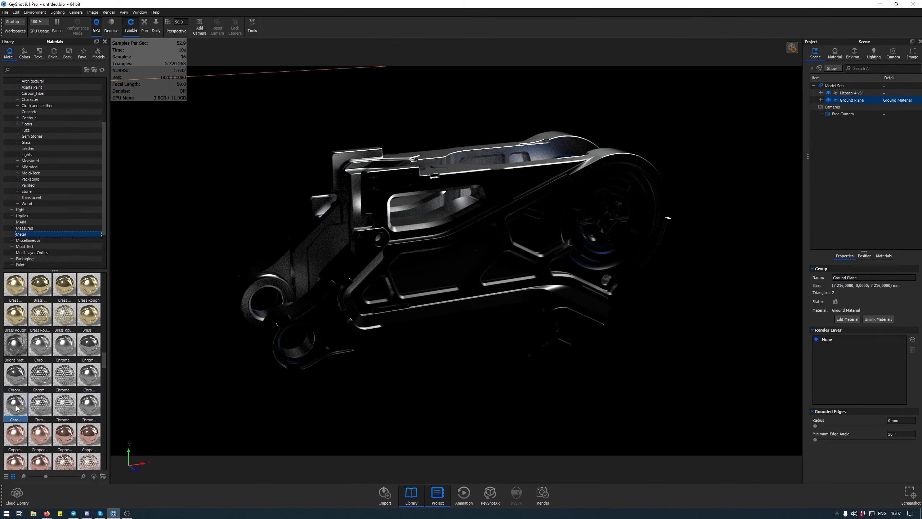
drag(15, 375, 415, 409)
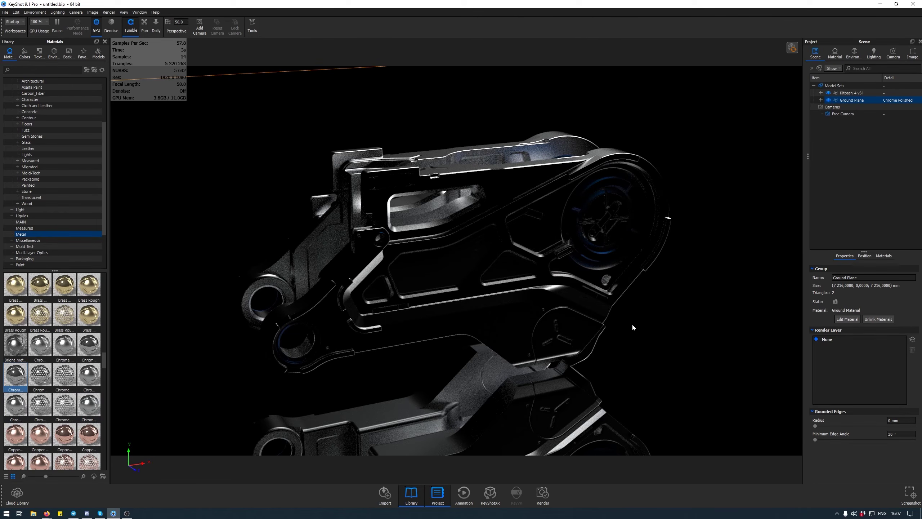
- Increase the roughness of the ground plane's Chrome Polished material to about 0.07 for a blurred reflection
double_click(571, 408)
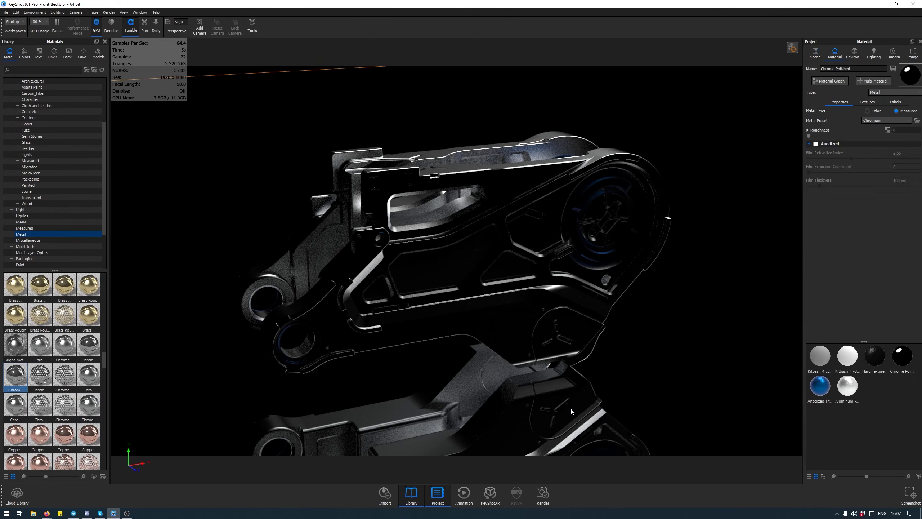
click(814, 54)
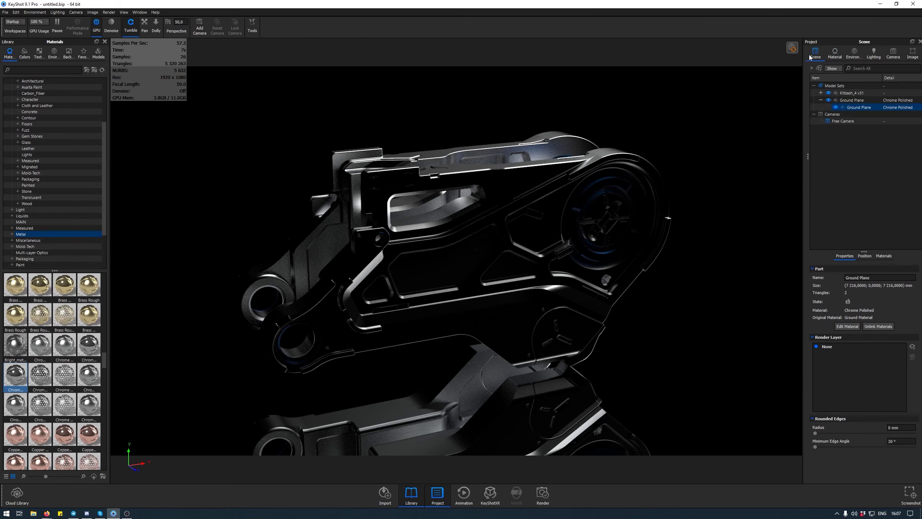
double_click(539, 322)
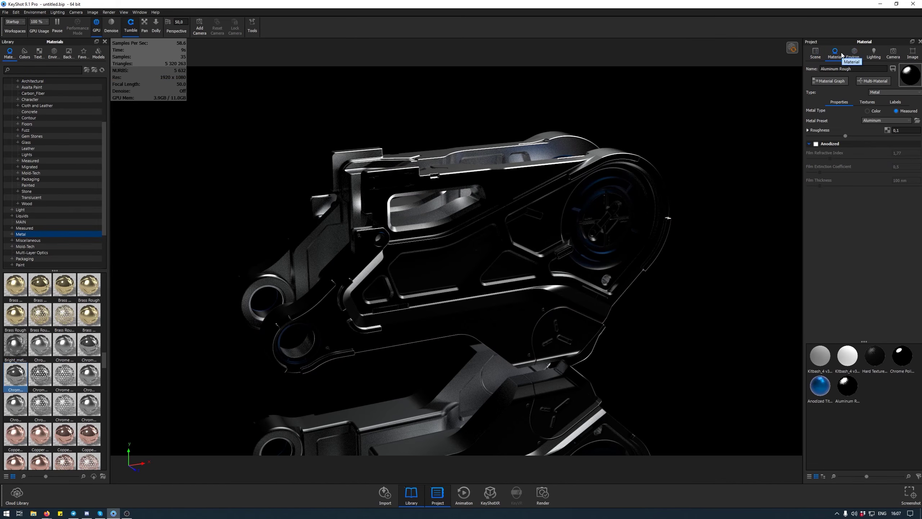
click(815, 54)
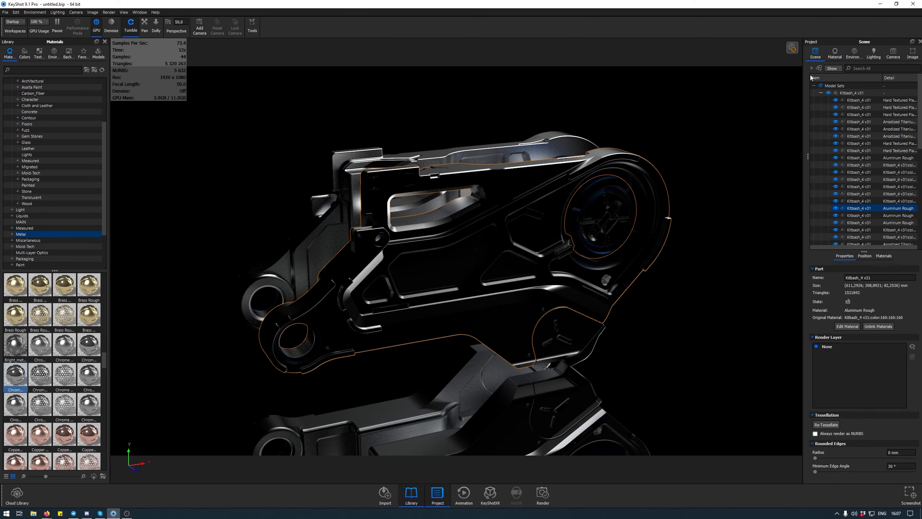
double_click(614, 437)
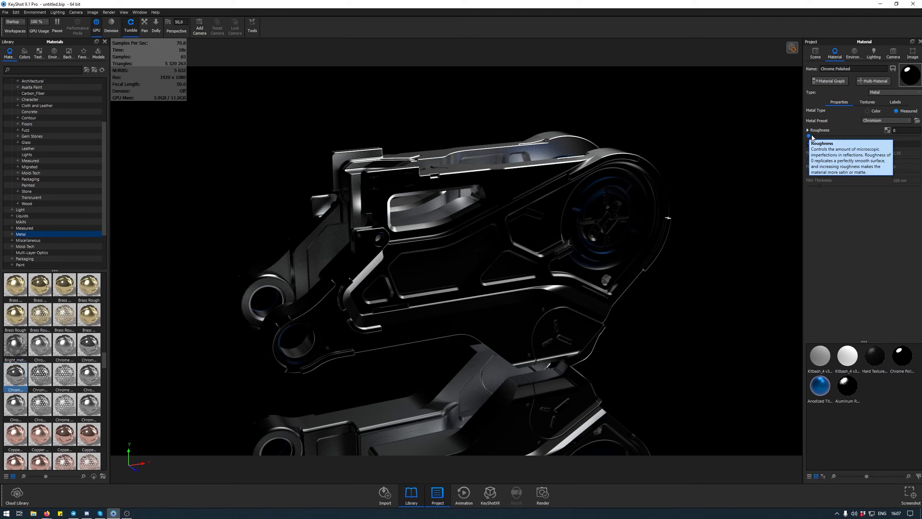
drag(809, 137, 835, 141)
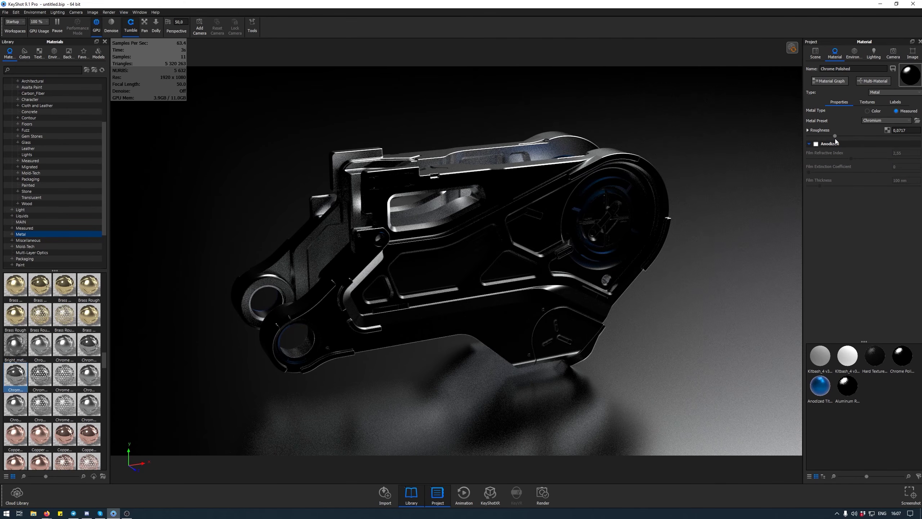
- Collapse the Kitbash_4 model group in the scene tree and orbit to a higher three-quarter view of the model
click(815, 53)
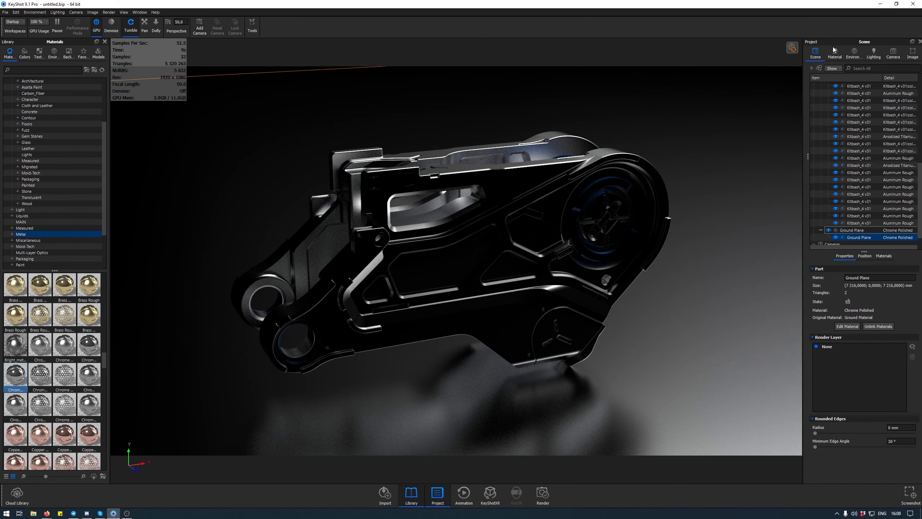
scroll(821, 148, up, 10)
click(822, 93)
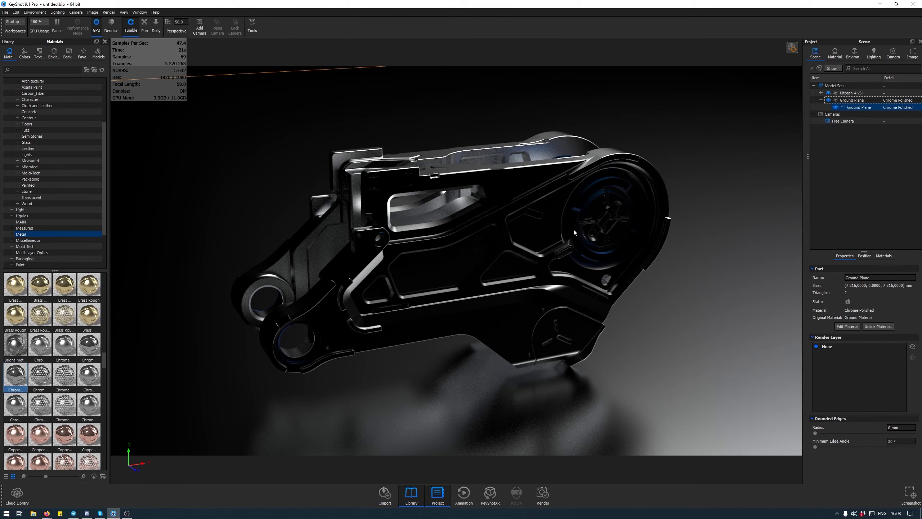
drag(561, 219, 397, 110)
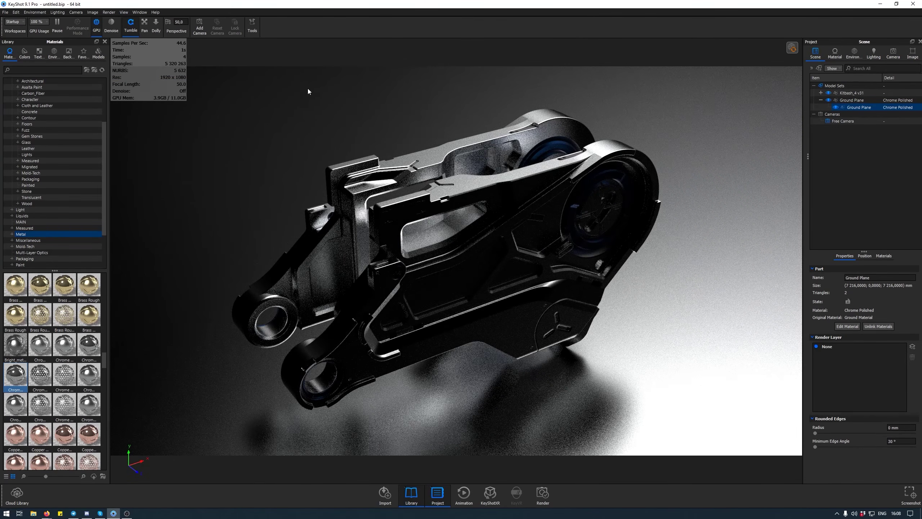
mouse_move(403, 112)
mouse_down()
mouse_move(413, 107)
mouse_move(395, 104)
mouse_up()
- Add a cube primitive to the scene
click(15, 12)
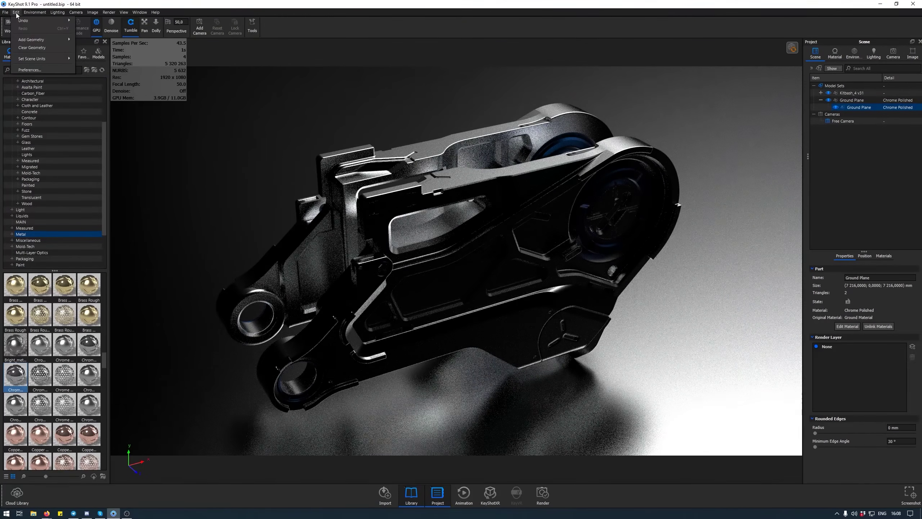
mouse_move(45, 39)
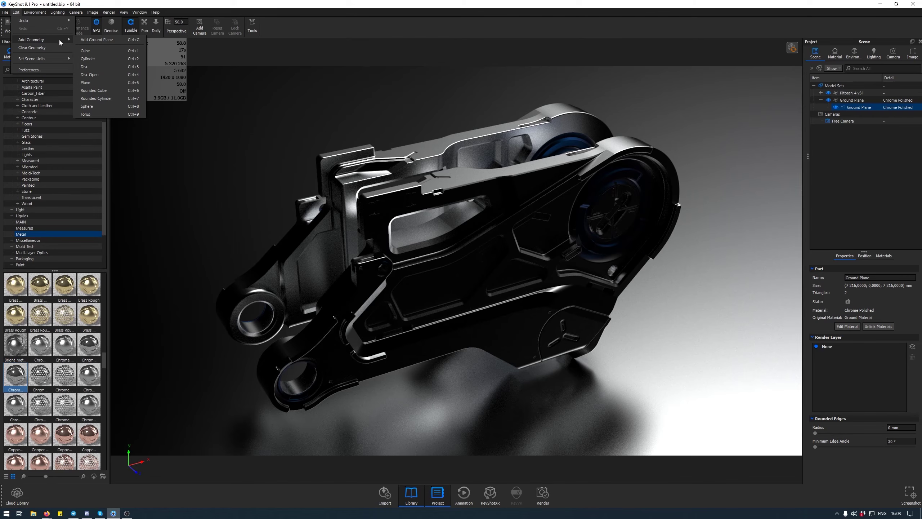
click(118, 50)
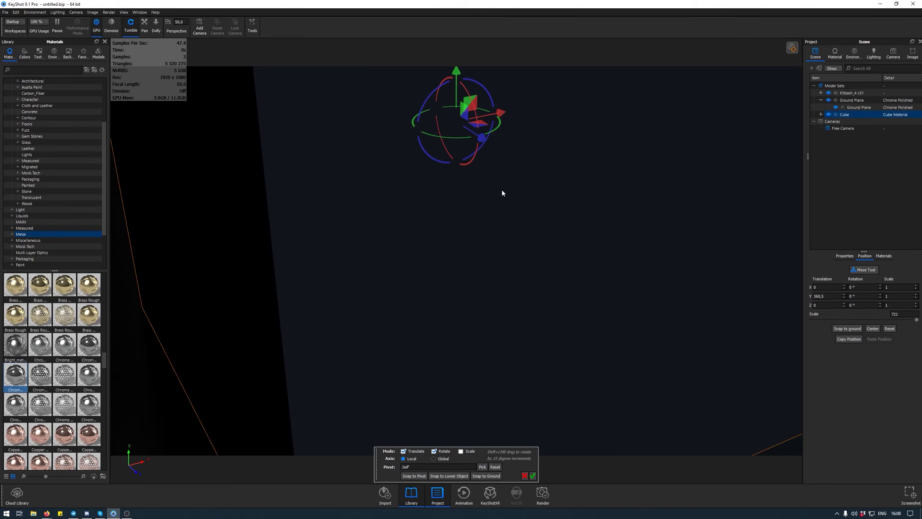
scroll(490, 170, down, 3)
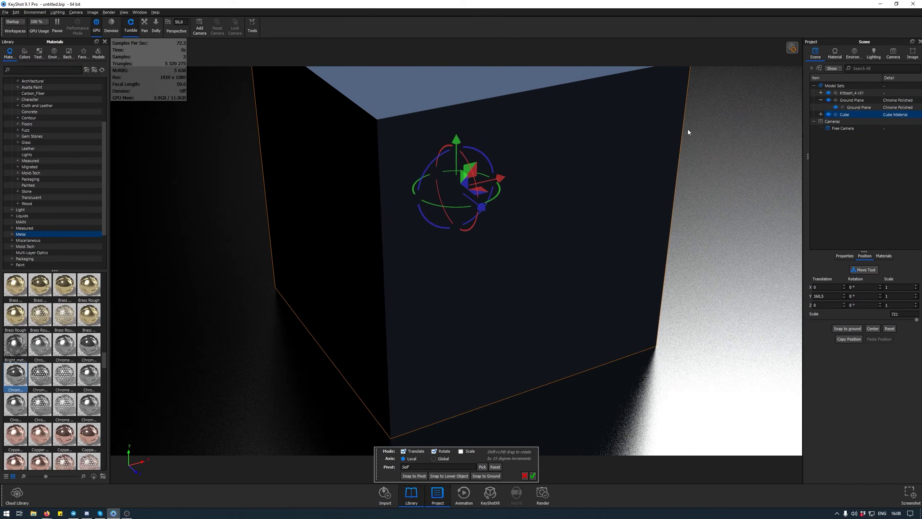
scroll(581, 138, down, 2)
scroll(649, 224, down, 1)
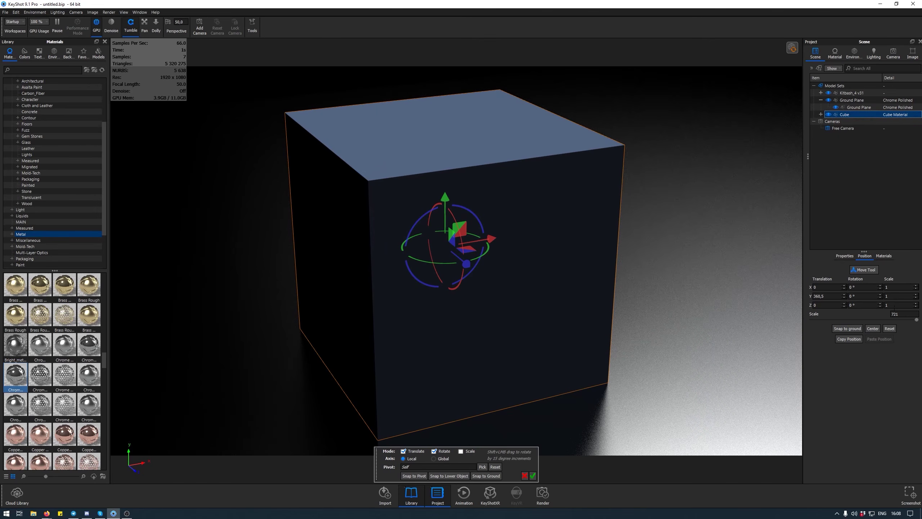
- Scale the cube down to about 6.5 and move it beside the model to about X 194, Y 425, Z 365
drag(916, 320, 881, 321)
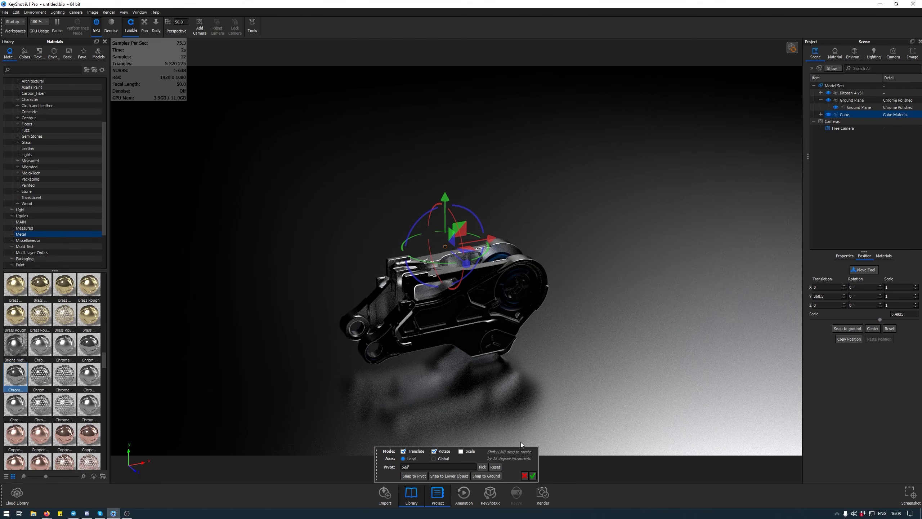
drag(460, 225, 562, 285)
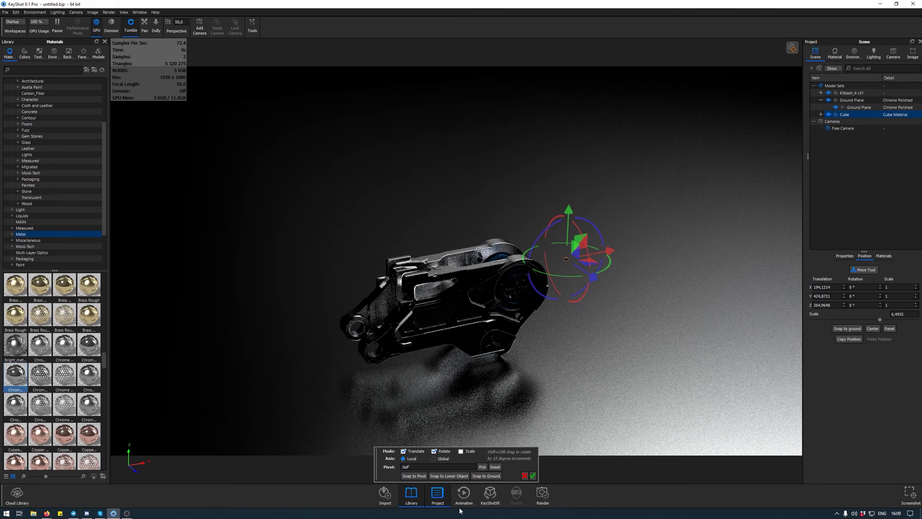
click(533, 476)
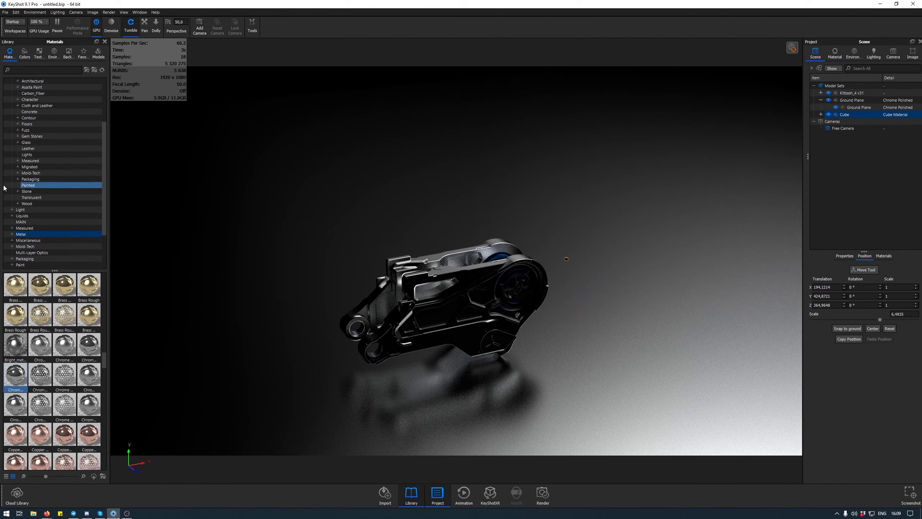
- Apply the Area Light 1200 Lumen Cool material from the Light library to the small cube
scroll(40, 229, down, 2)
click(29, 172)
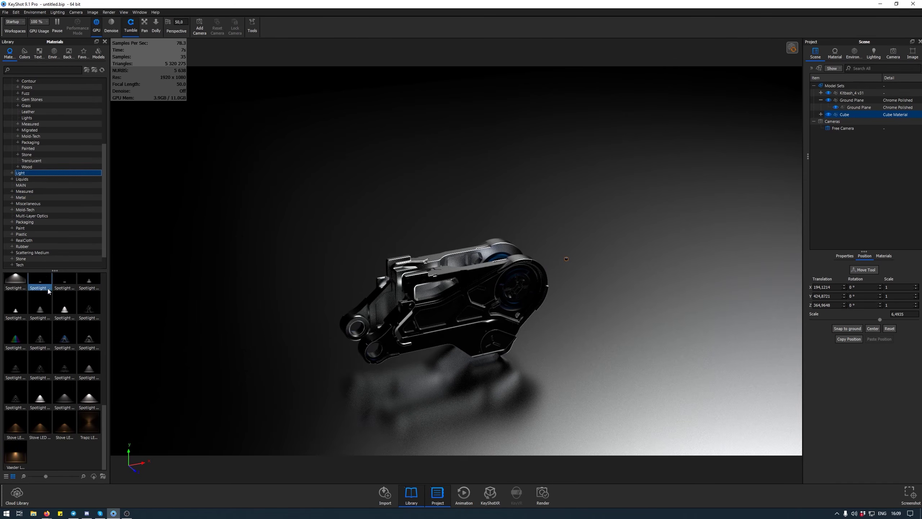
scroll(37, 322, up, 10)
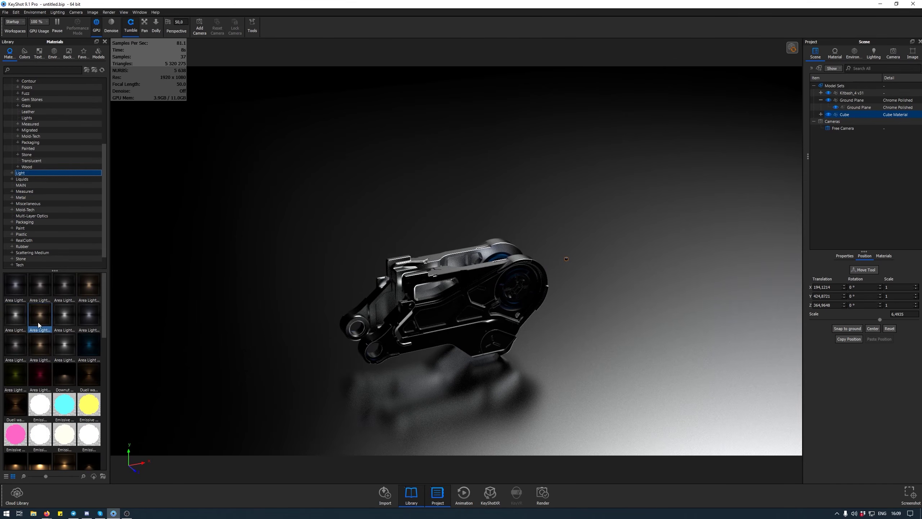
click(19, 294)
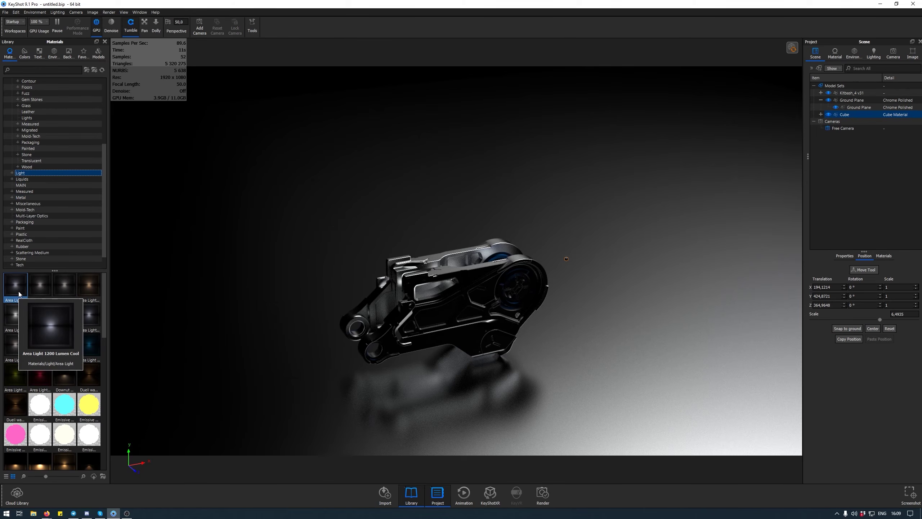
drag(19, 294, 567, 260)
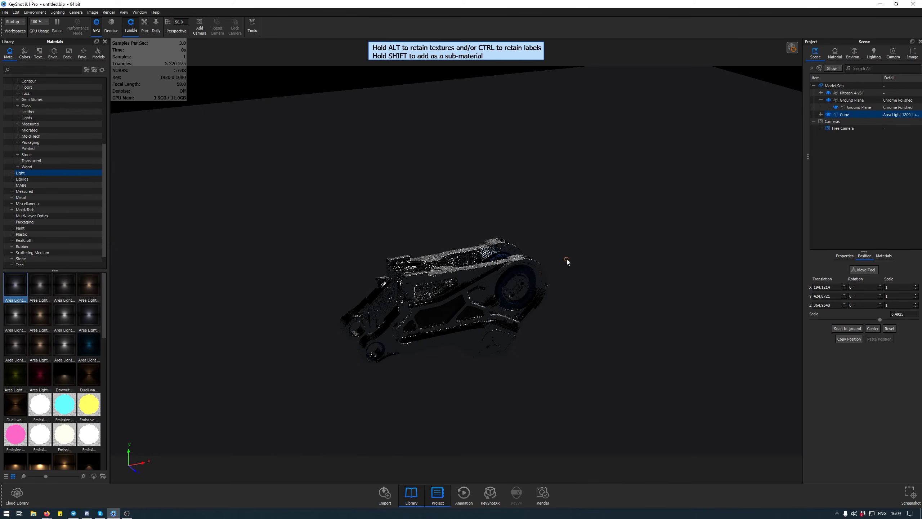
scroll(579, 261, up, 6)
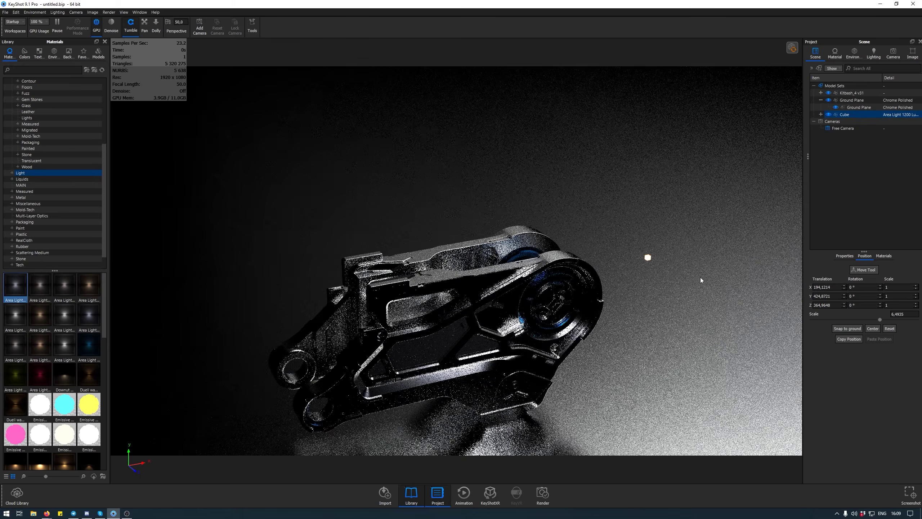
- Replace the cube's area light with a 1200 lumen point light from the library
scroll(38, 369, down, 3)
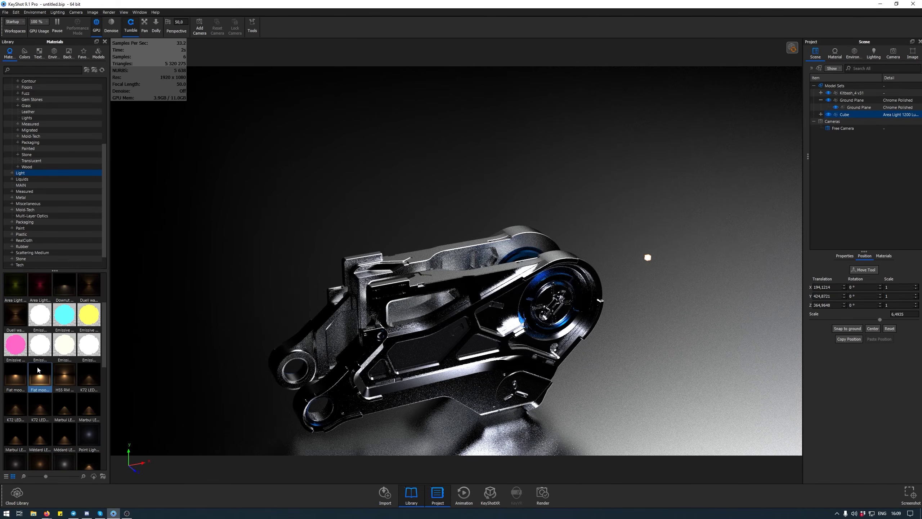
scroll(41, 378, down, 3)
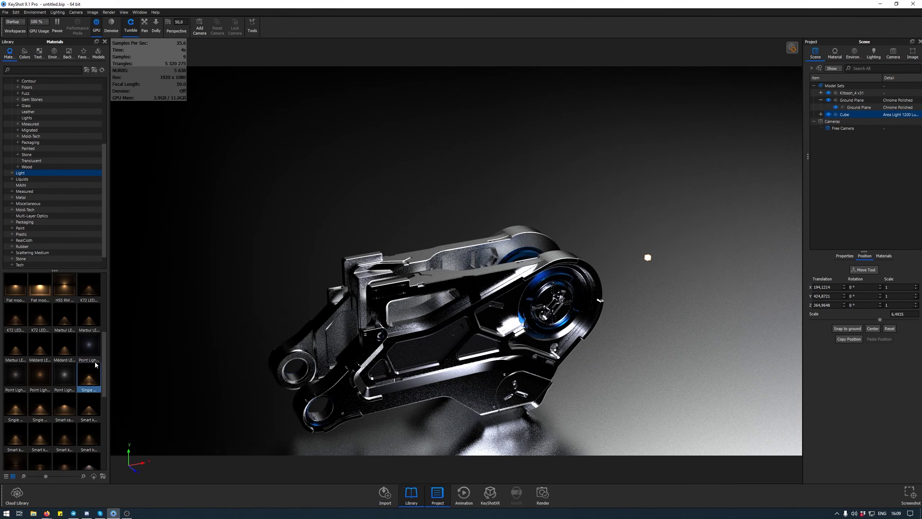
mouse_move(65, 375)
mouse_down()
mouse_move(494, 341)
mouse_move(648, 258)
mouse_up()
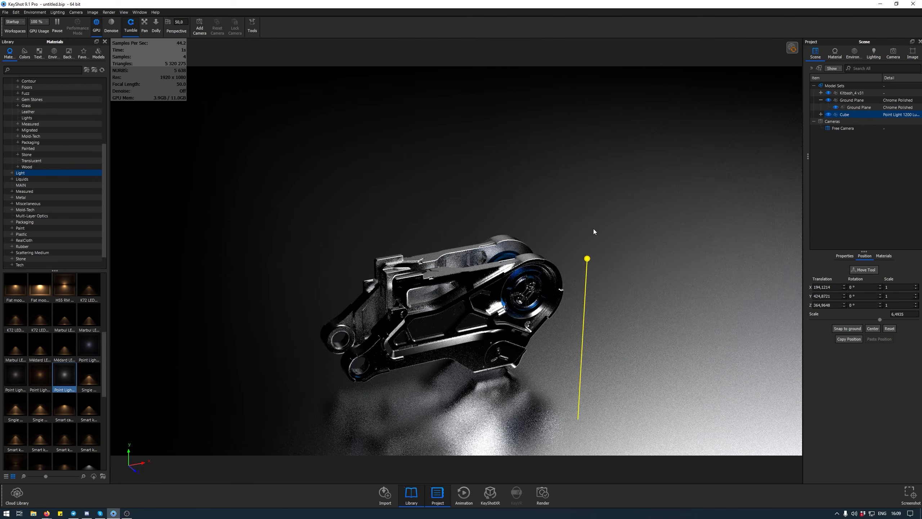
- Set the point-light cube's overall scale to 15
drag(589, 257, 653, 278)
mouse_move(652, 276)
alt+right_down()
mouse_move(730, 284)
mouse_move(590, 262)
alt+right_up()
drag(880, 319, 851, 312)
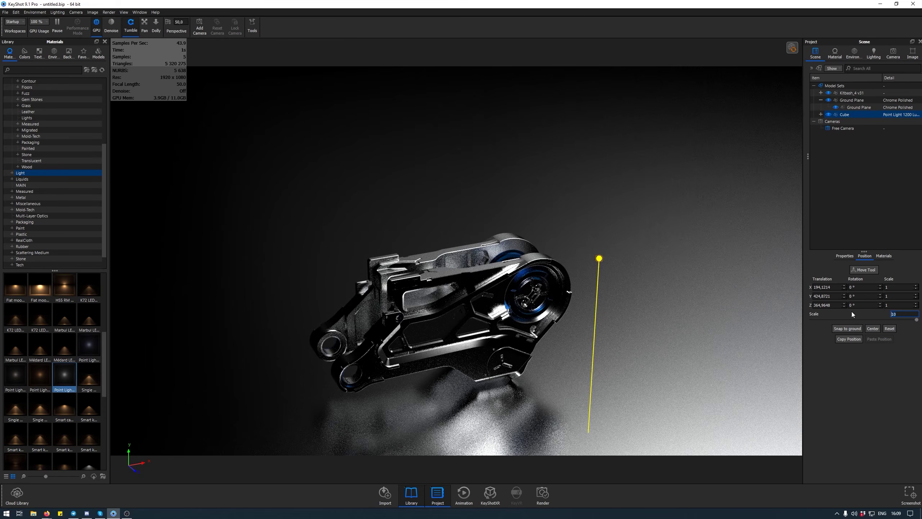
text(15)
key(Return)
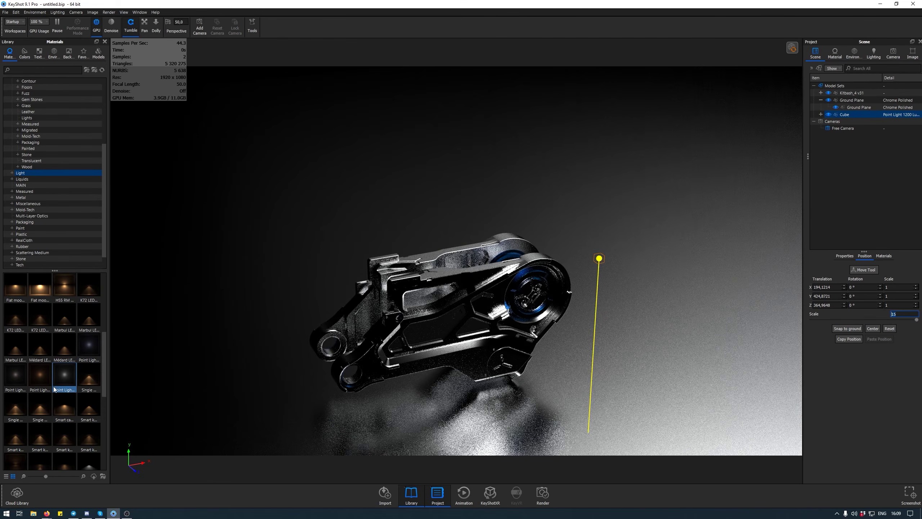
- Replace the cube's point light with the Spotlight 120 degrees 1200 Lumen Neutral material
scroll(53, 386, down, 3)
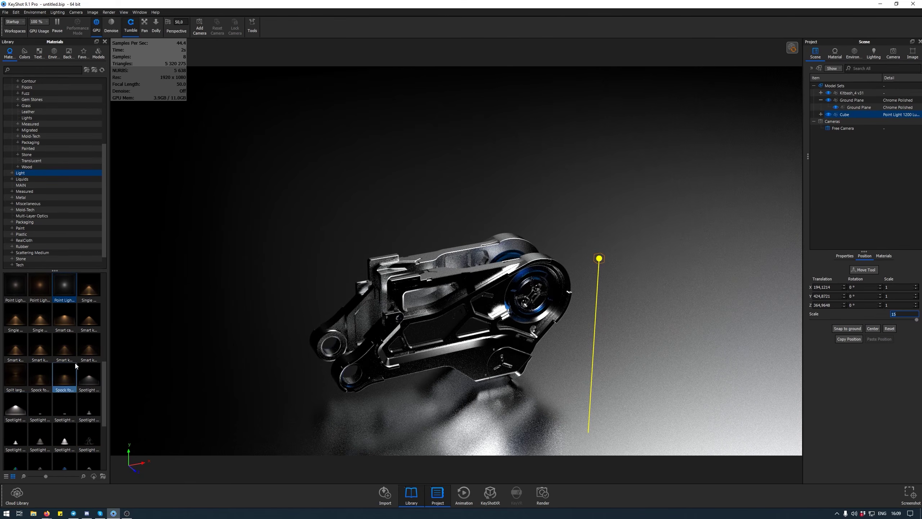
drag(87, 379, 864, 113)
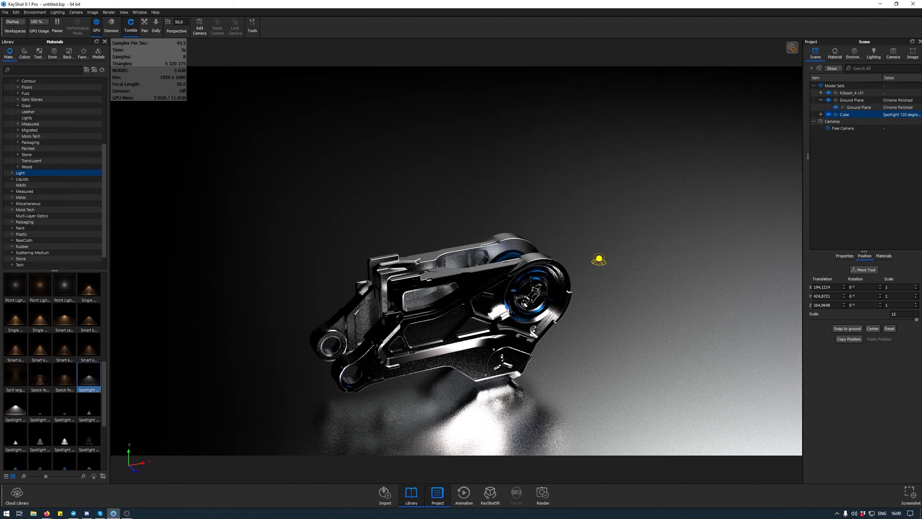
- Raise the spotlight's power to 3000 lumen, try a 2180 mm radius, and return the radius to 0 mm
click(866, 115)
double_click(870, 114)
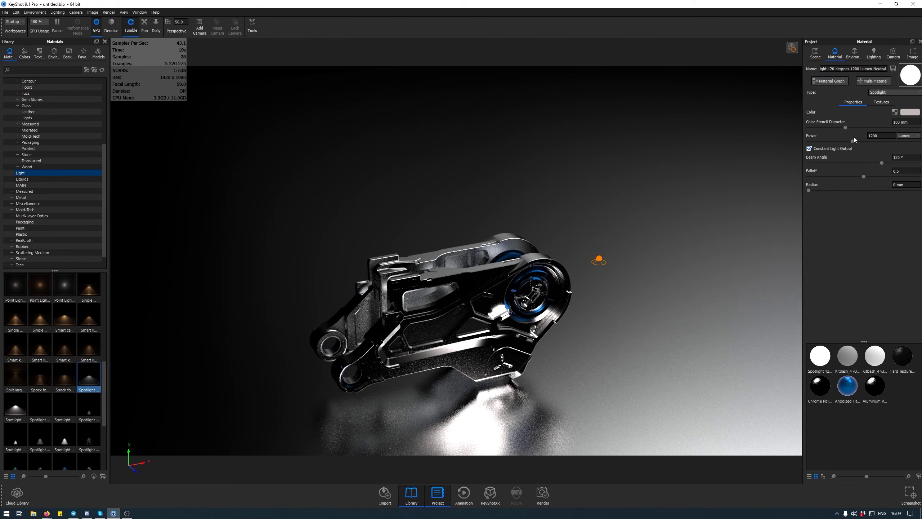
drag(809, 190, 856, 195)
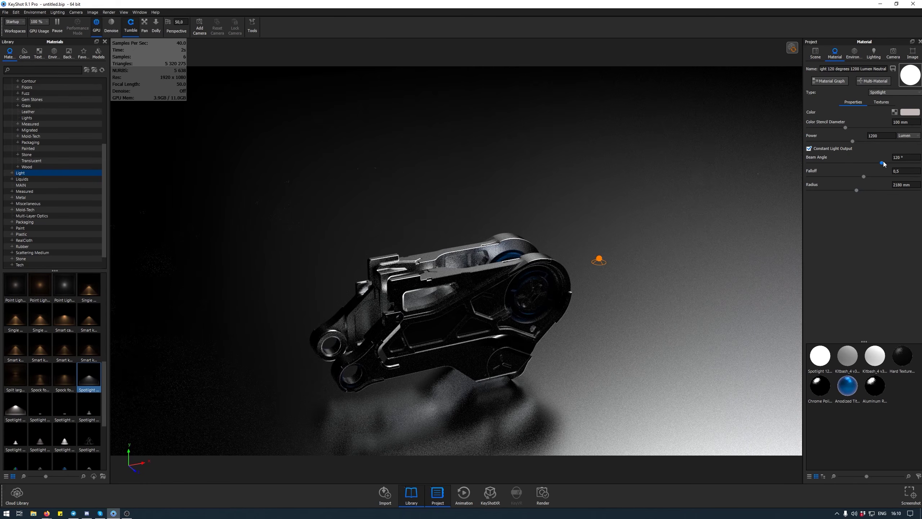
drag(852, 141, 899, 141)
drag(856, 190, 807, 190)
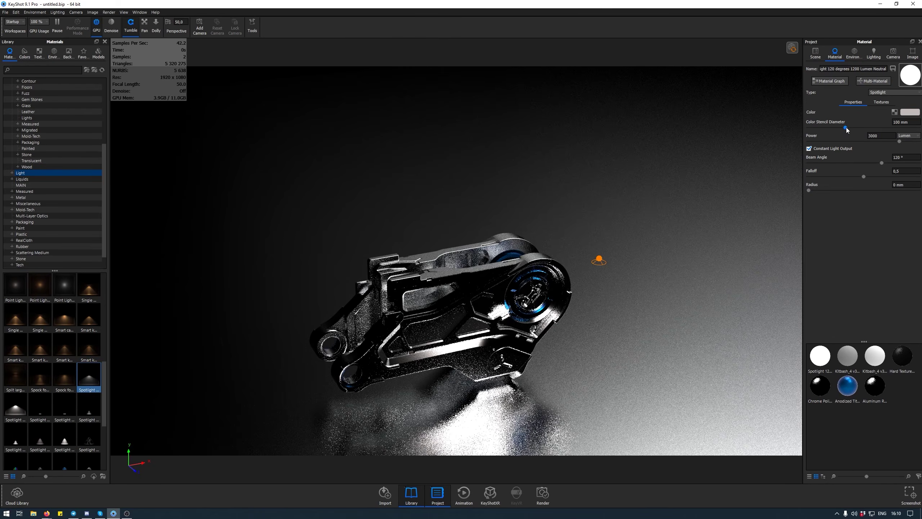
- Move the spotlight cube closer to the model's large wheel and tilt it about 45° around X
click(814, 57)
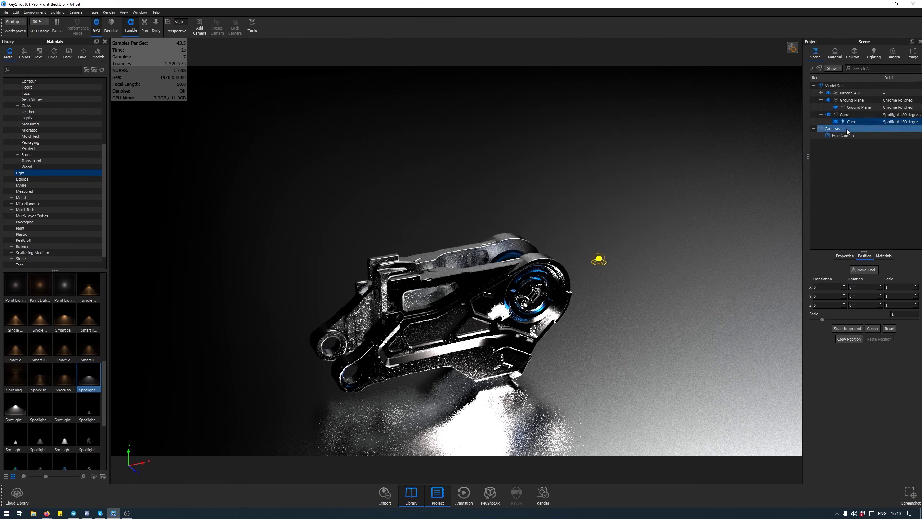
click(844, 115)
click(864, 269)
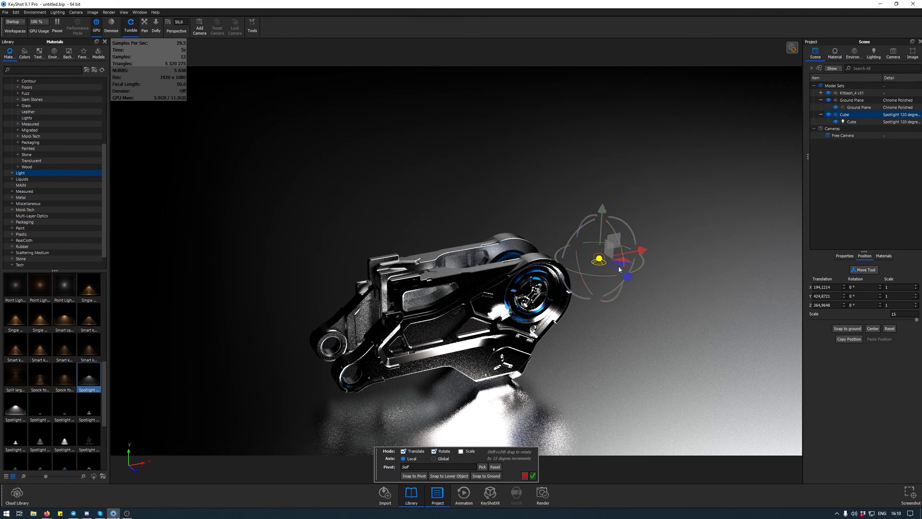
drag(624, 270, 581, 283)
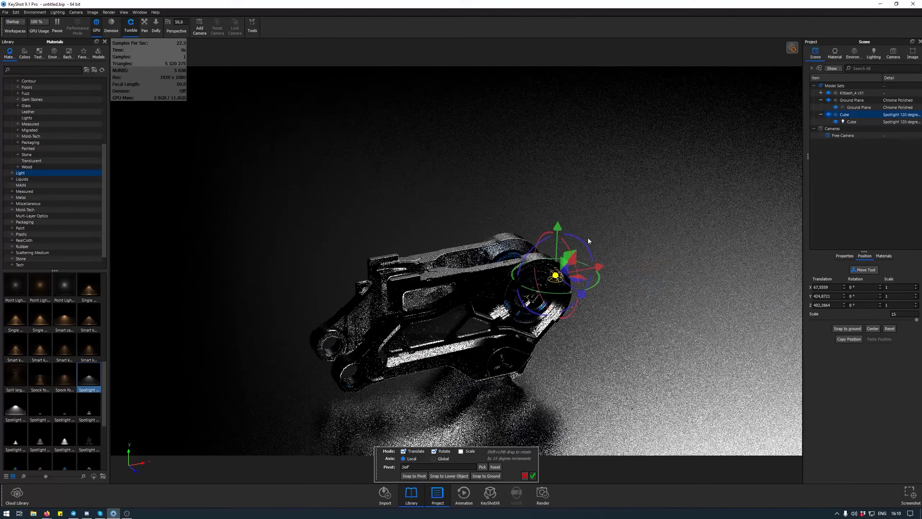
drag(564, 244, 606, 261)
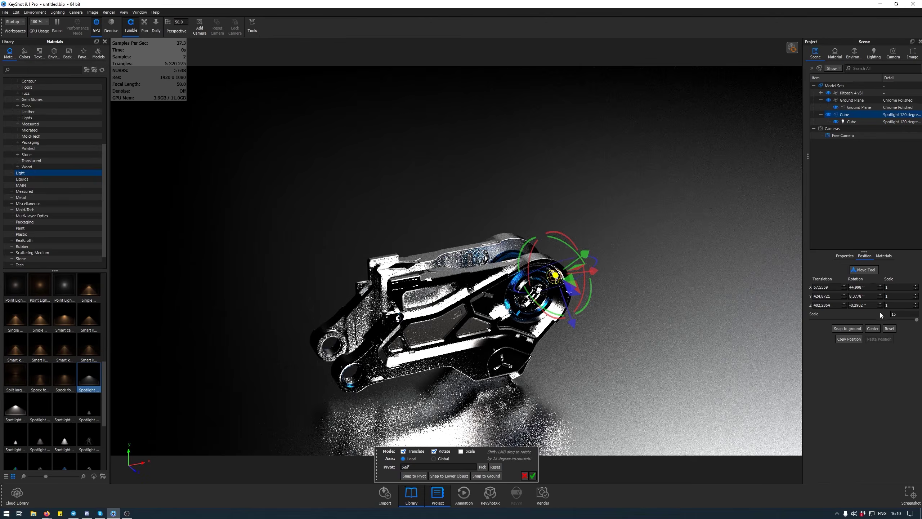
- Set the spotlight cube's overall scale to 50
click(893, 314)
key(BackSpace)
key(BackSpace)
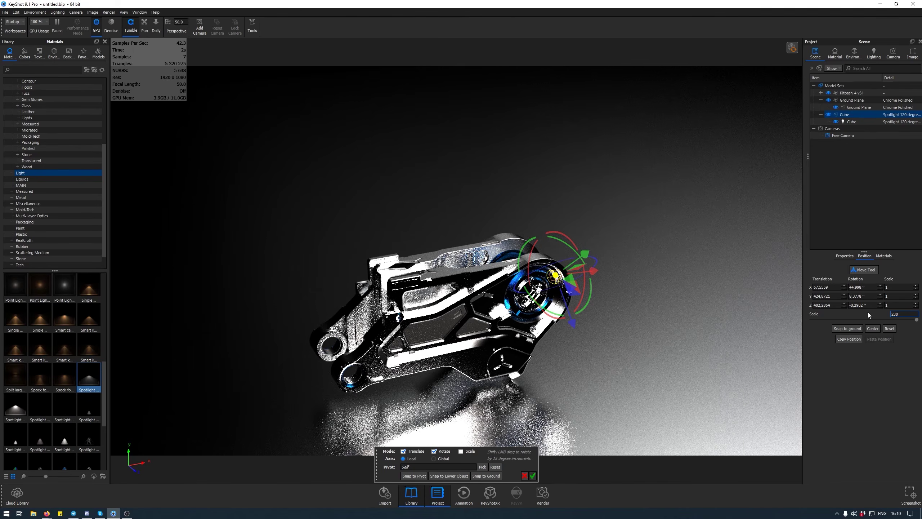
text(45)
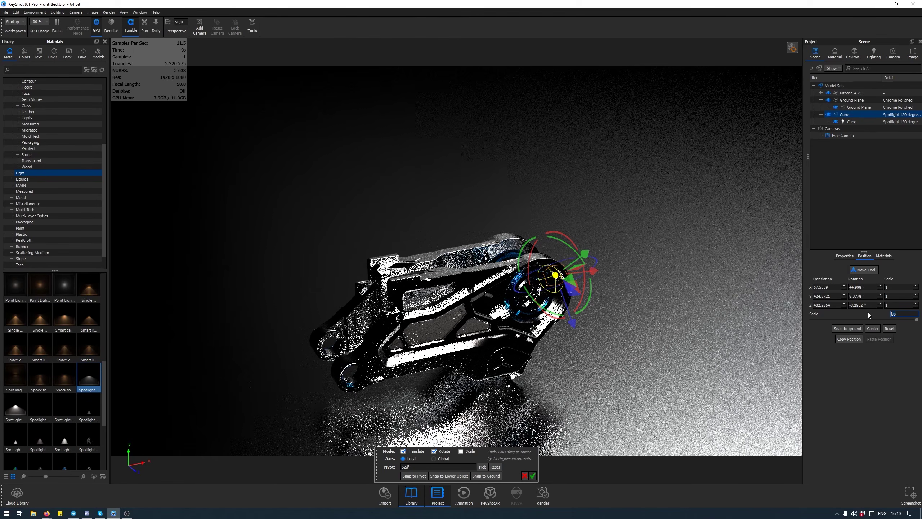
key(BackSpace)
key(BackSpace)
text(50)
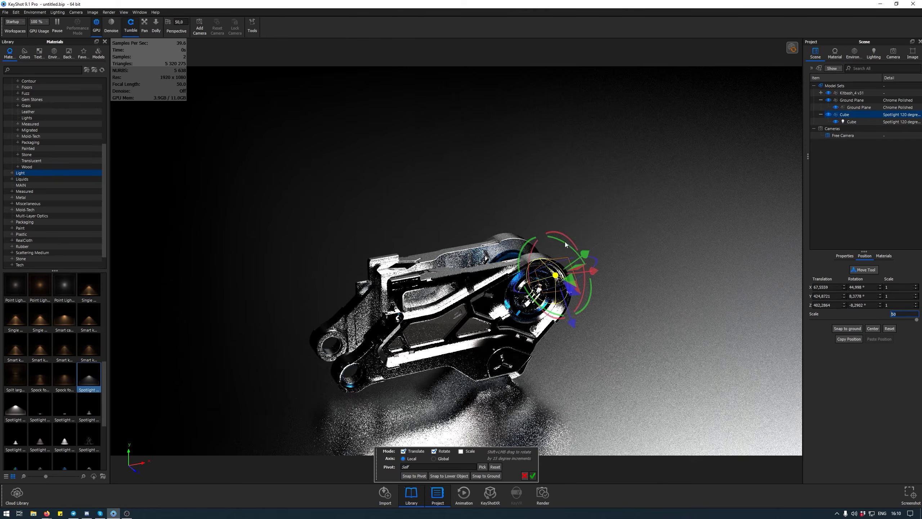
- Move the spotlight up and away from the model to about X 223, Y 601, Z 523
drag(585, 276, 708, 233)
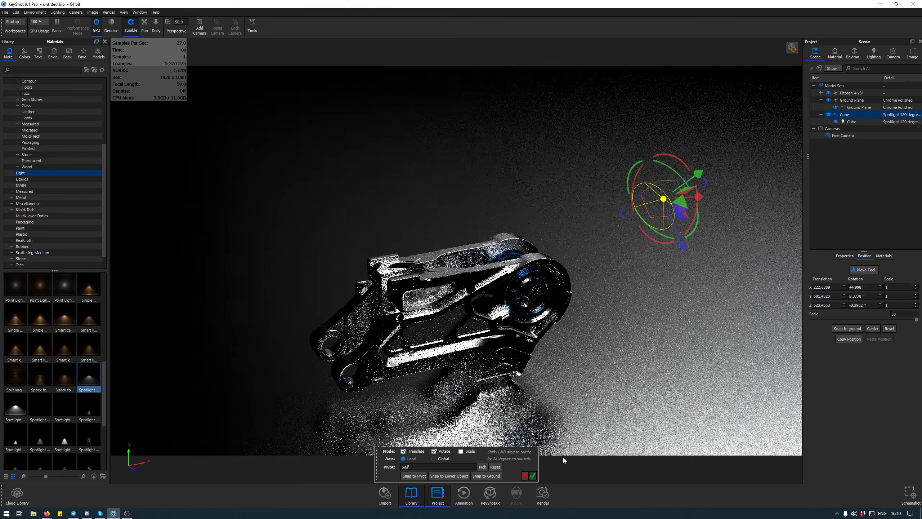
click(533, 475)
- Undo the hiding of the ground plane and light cube, and select the spotlight beside the model
scroll(456, 269, up, 3)
drag(572, 279, 613, 307)
middle_drag(614, 307, 594, 289)
scroll(594, 290, down, 2)
key(ctrl+z)
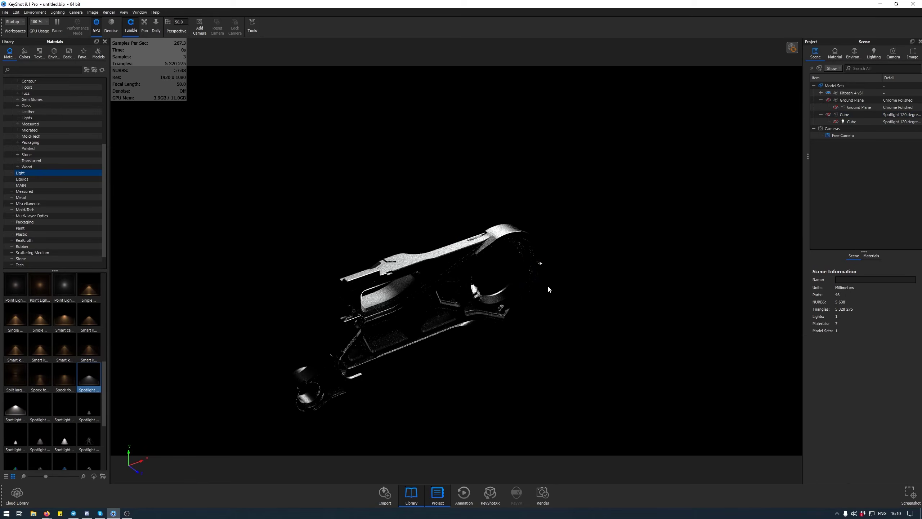
drag(628, 295, 627, 291)
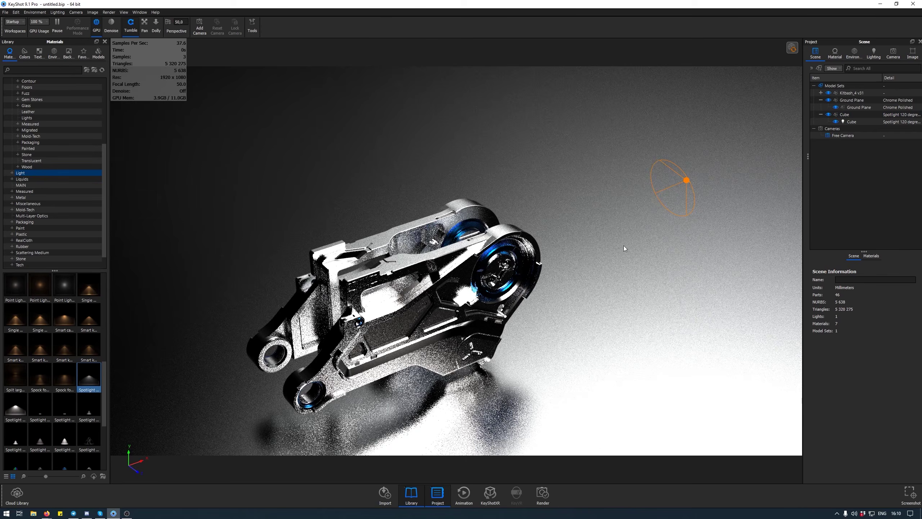
drag(624, 245, 602, 241)
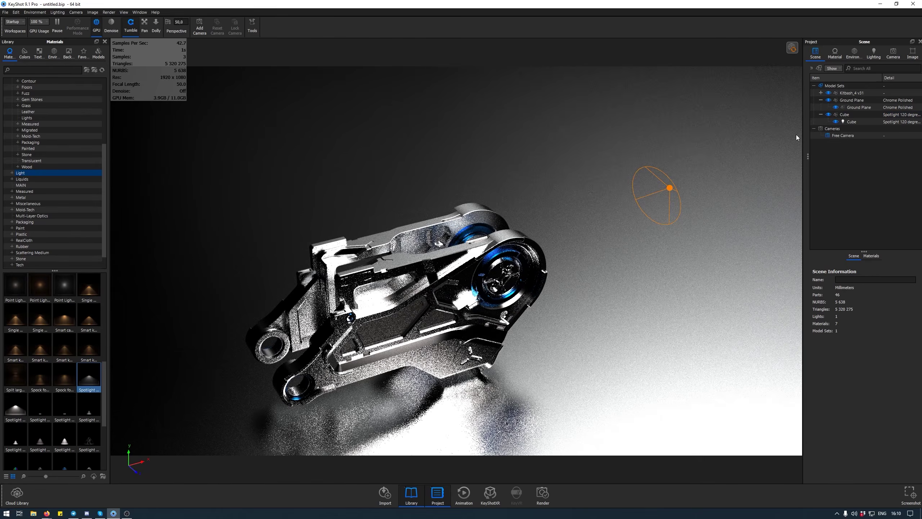
click(670, 188)
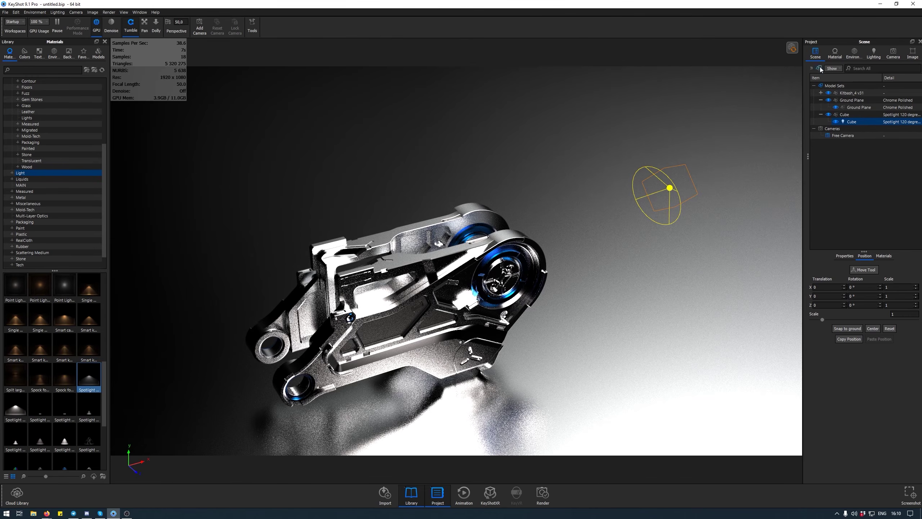
- Frame the model larger and from a lower angle, with camera distance about 1249 mm, azimuth about -61.3° and inclination 21°
click(887, 53)
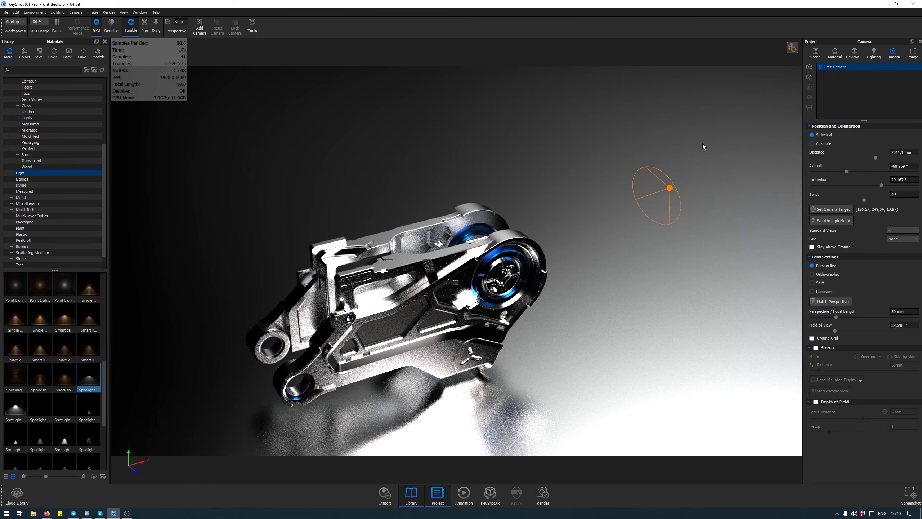
scroll(638, 185, up, 5)
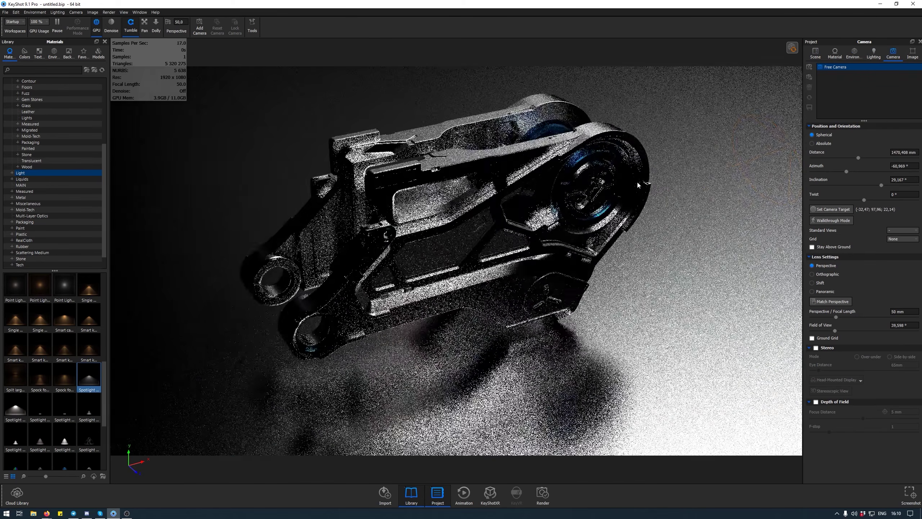
drag(567, 159, 564, 146)
middle_drag(564, 145, 574, 182)
scroll(573, 182, up, 2)
drag(573, 182, 577, 184)
middle_drag(578, 184, 584, 209)
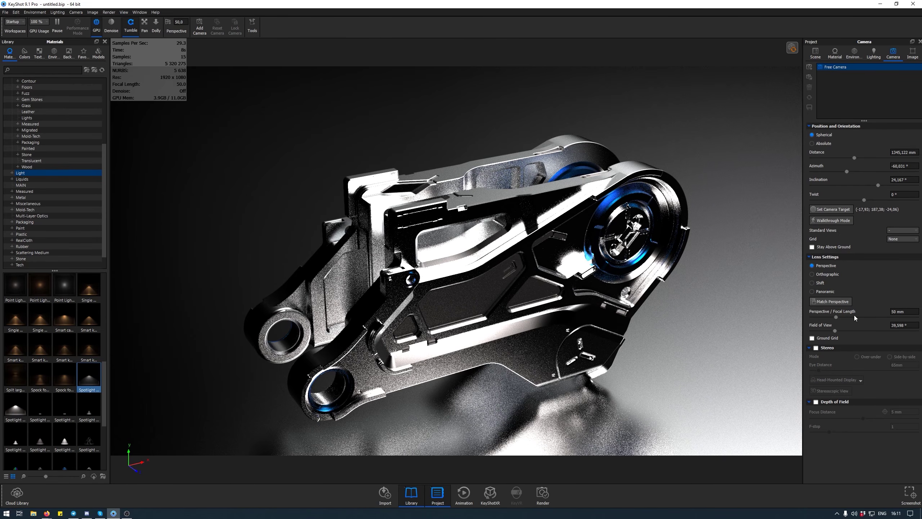
scroll(633, 250, up, 2)
middle_drag(671, 256, 661, 234)
mouse_move(662, 234)
mouse_down()
mouse_move(668, 241)
mouse_move(666, 231)
mouse_up()
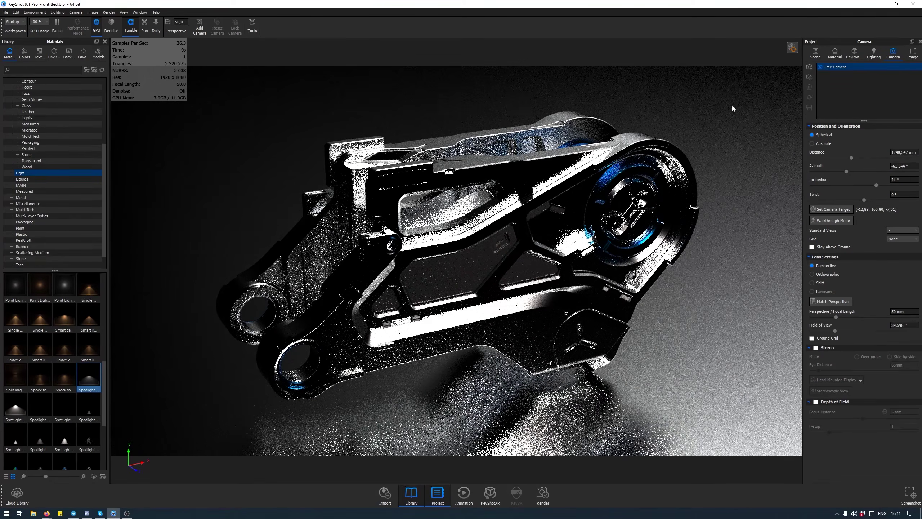
- Add a camera from the current view and name it Main_shot_1
click(809, 67)
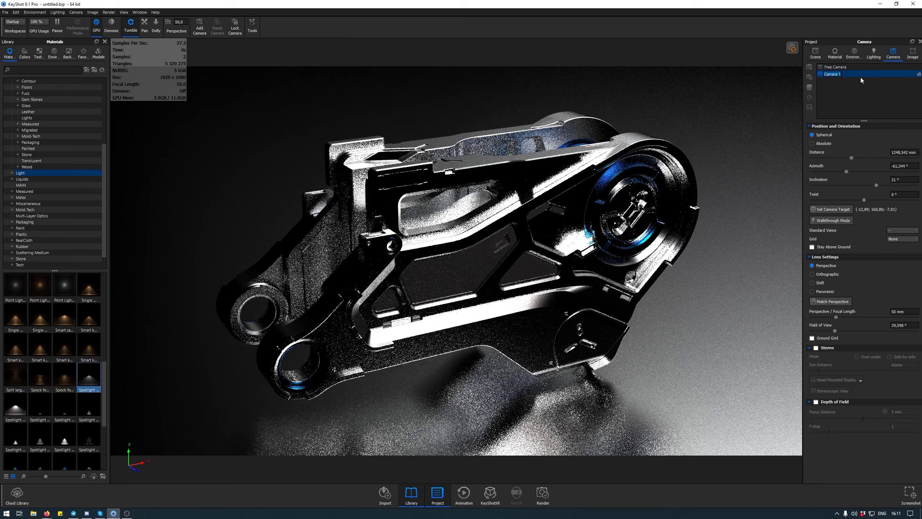
text(Main shot )1)
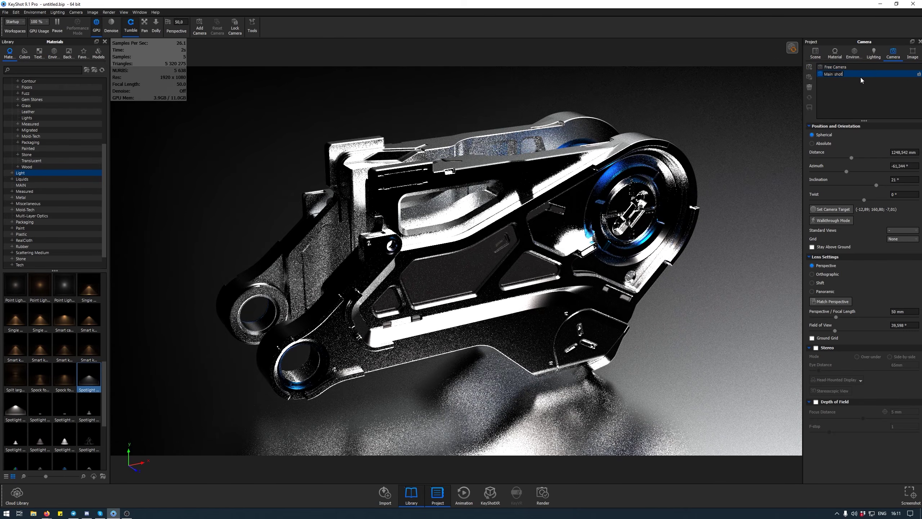
key(Return)
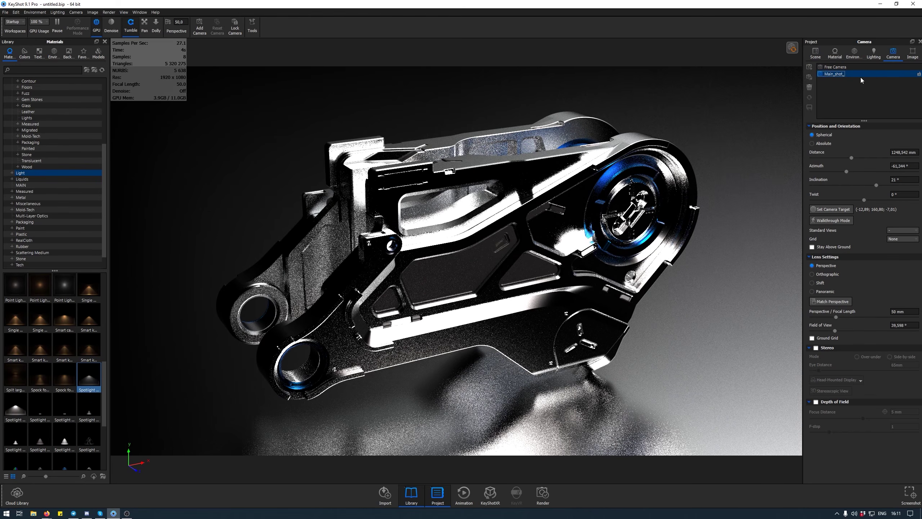
right_click(840, 77)
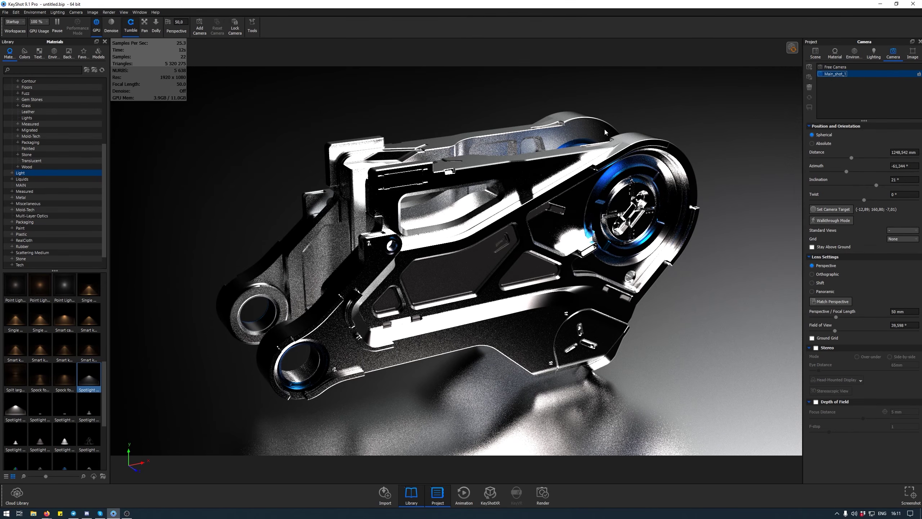
- Adjust the Main_shot_1 view to about 24.5° inclination and -60.2° azimuth, then lock and save the camera
drag(604, 131, 610, 157)
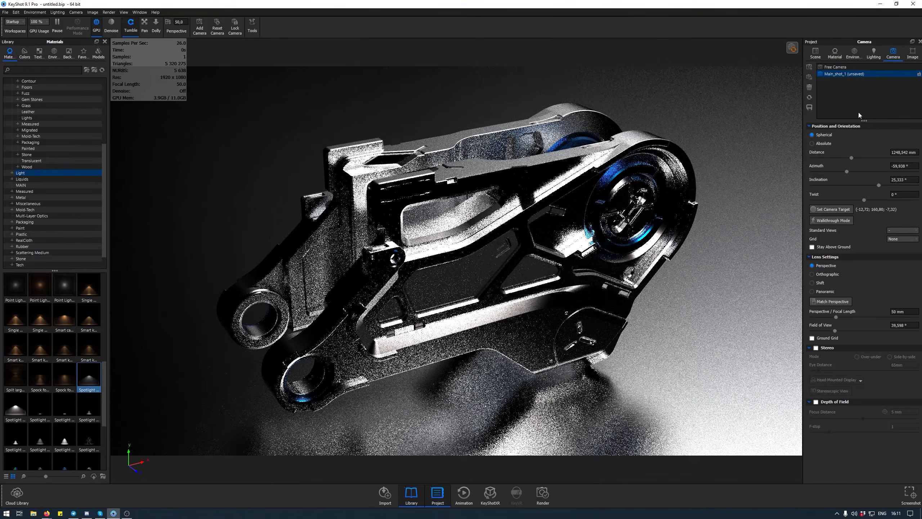
key(ctrl+z)
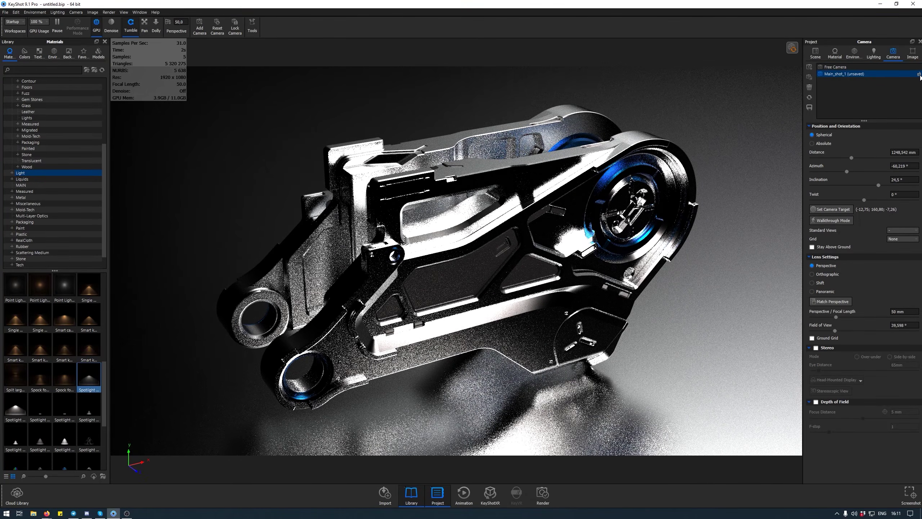
click(919, 74)
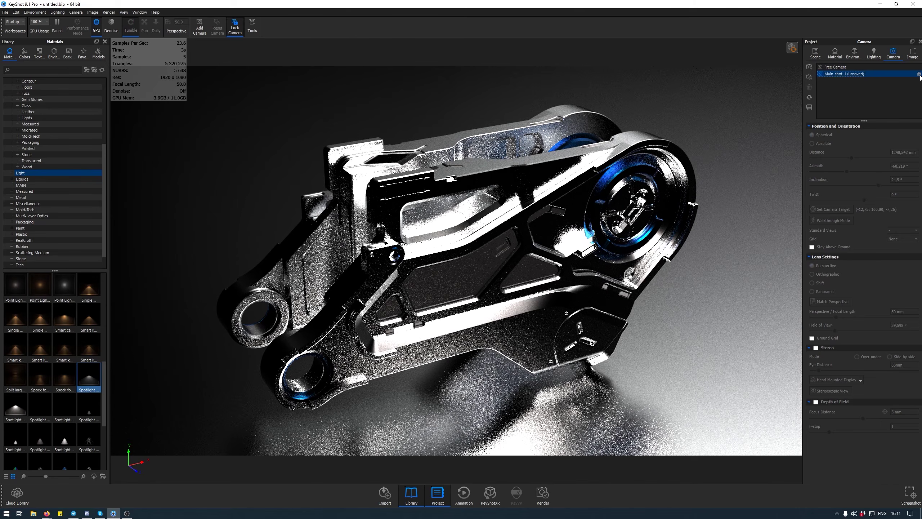
click(809, 107)
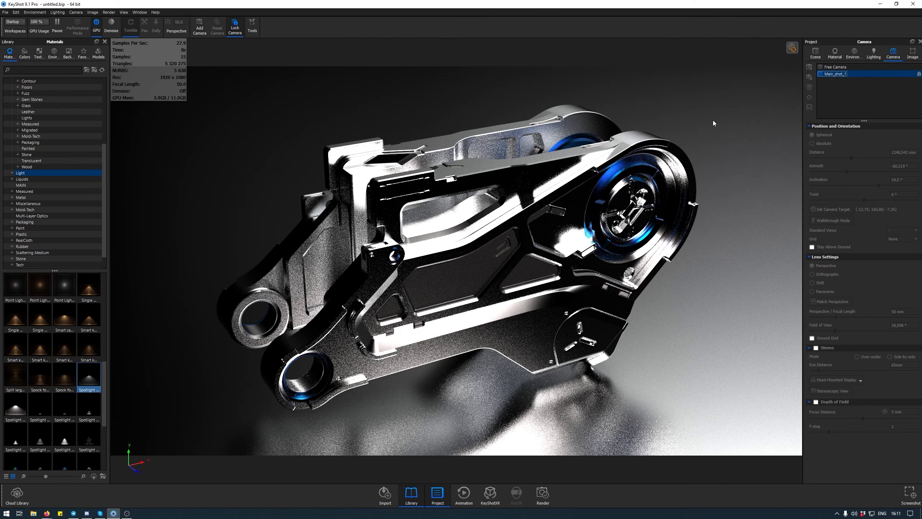
click(834, 67)
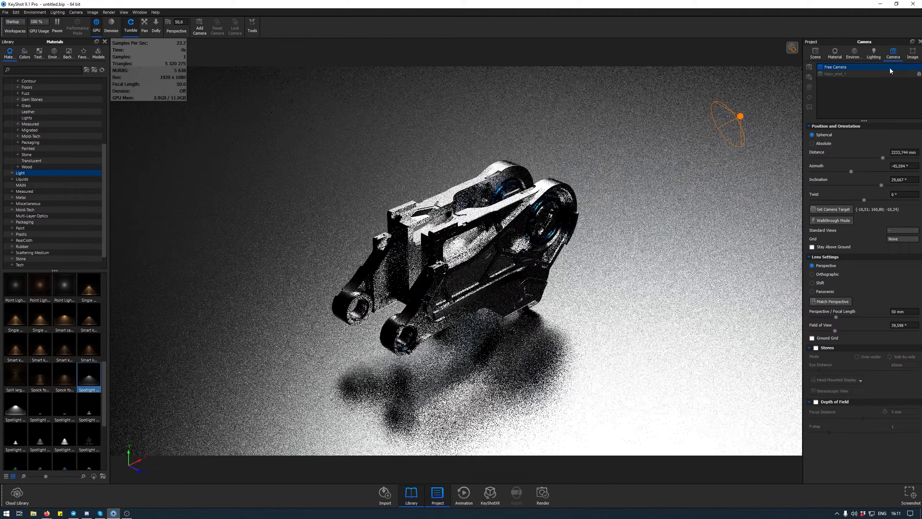
click(871, 74)
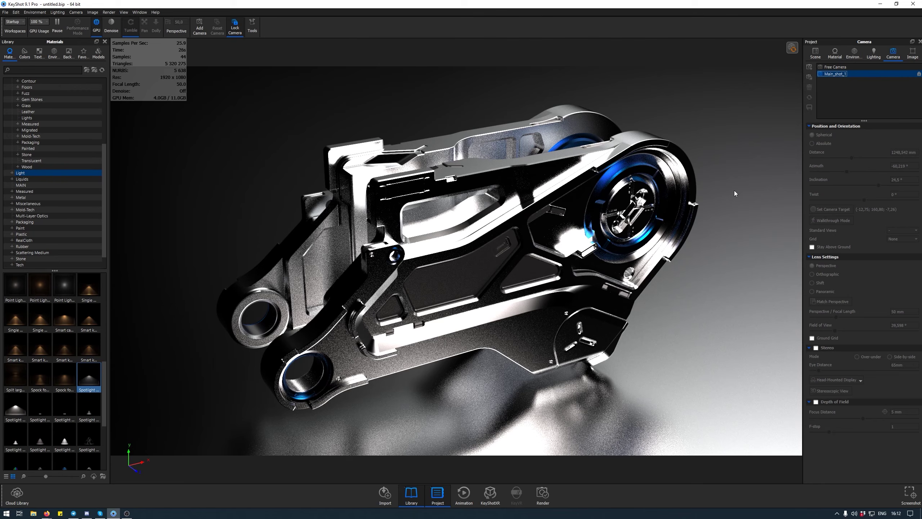
- Open the Geometry View, turn it to face the model, and enlarge and move its window clear of most of the render
key(o)
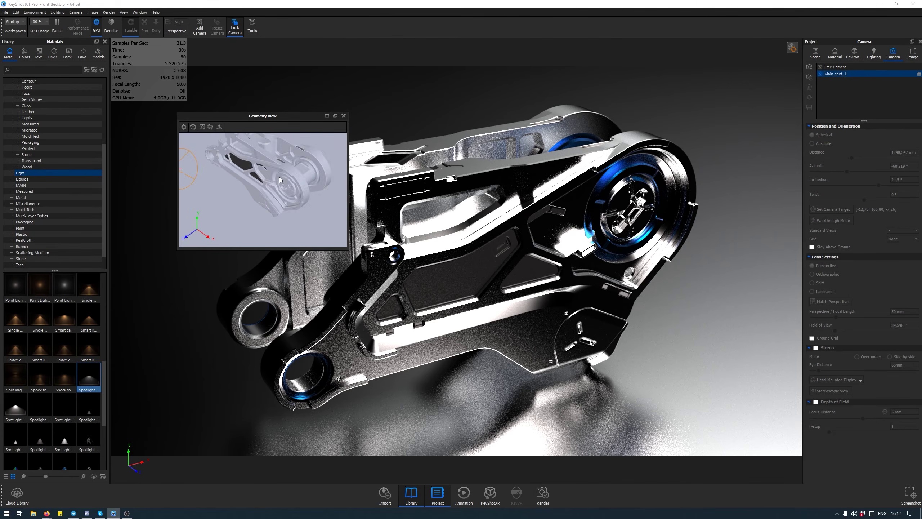
drag(279, 177, 309, 174)
middle_drag(291, 163, 287, 196)
drag(286, 196, 284, 179)
drag(276, 225, 285, 205)
drag(284, 113, 252, 55)
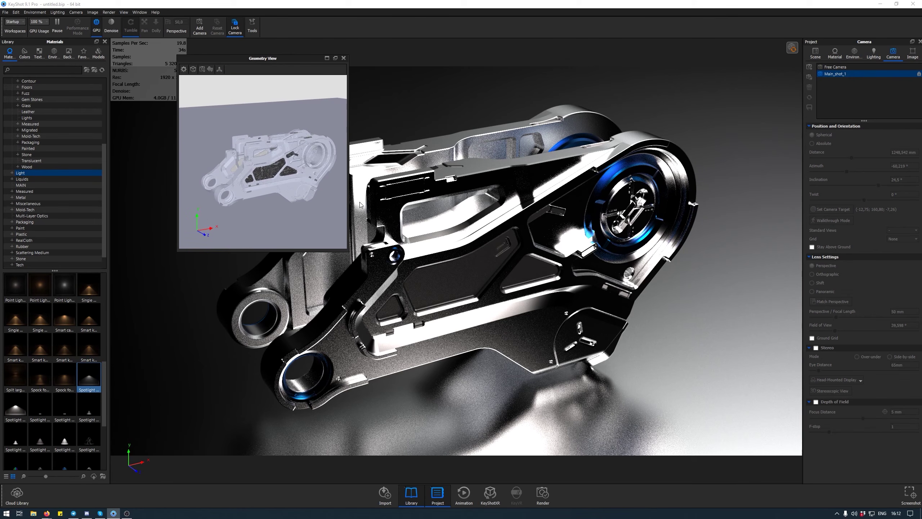
drag(348, 202, 479, 192)
drag(328, 57, 164, 37)
click(124, 13)
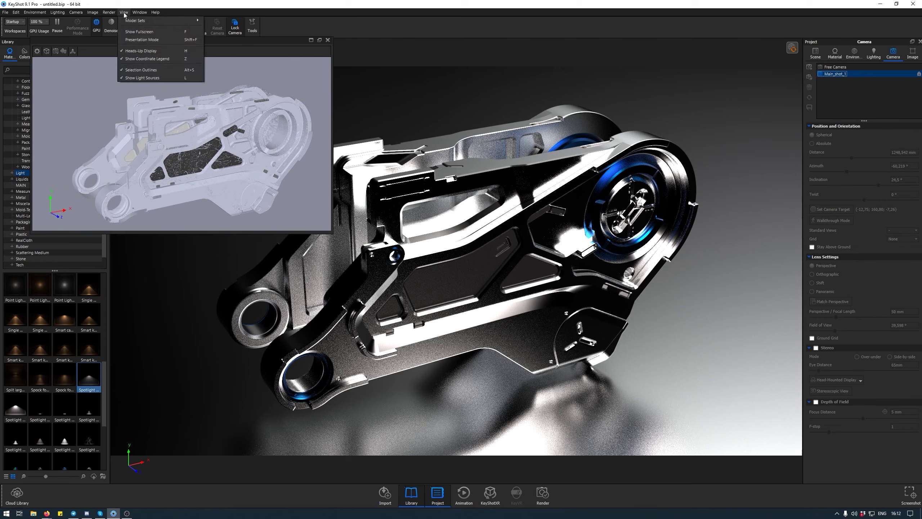
mouse_move(140, 13)
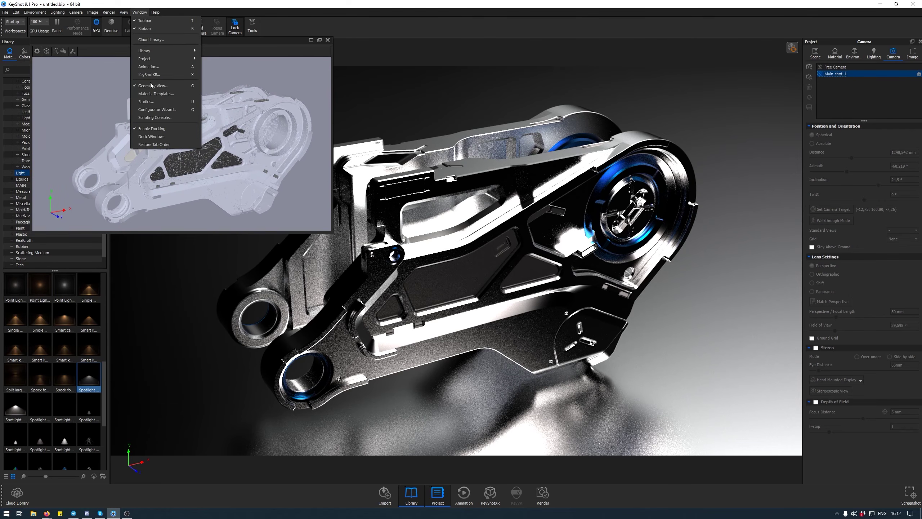
click(284, 76)
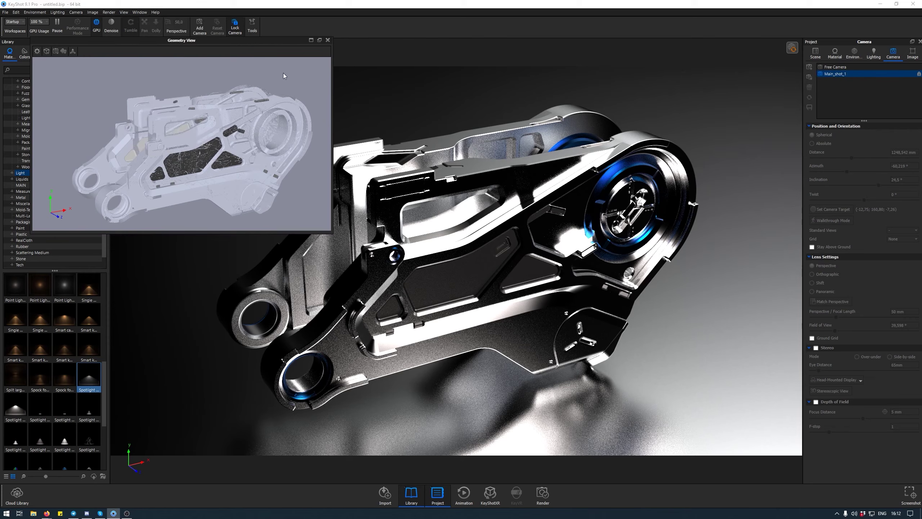
- Select the spotlight cube and rotate it to about 31.7° around X with the Move Tool in the Geometry View
drag(161, 114, 194, 133)
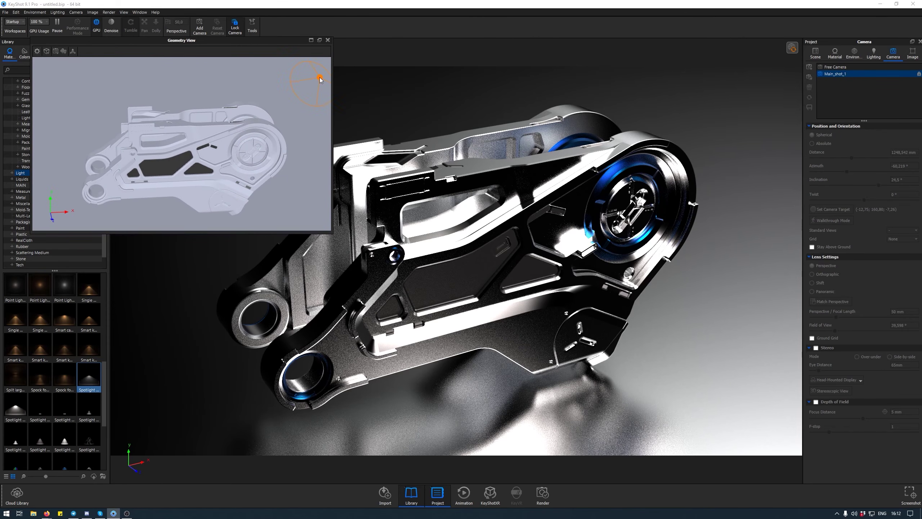
middle_drag(320, 80, 275, 88)
click(813, 54)
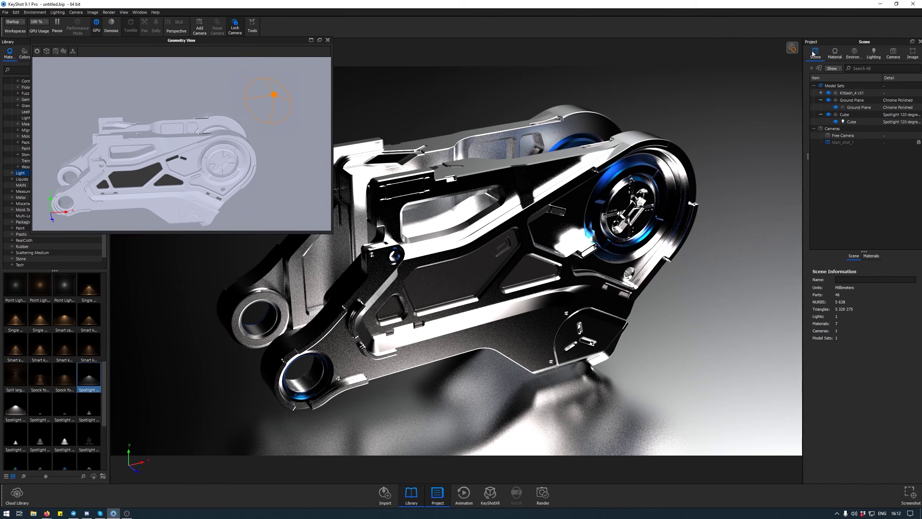
click(844, 115)
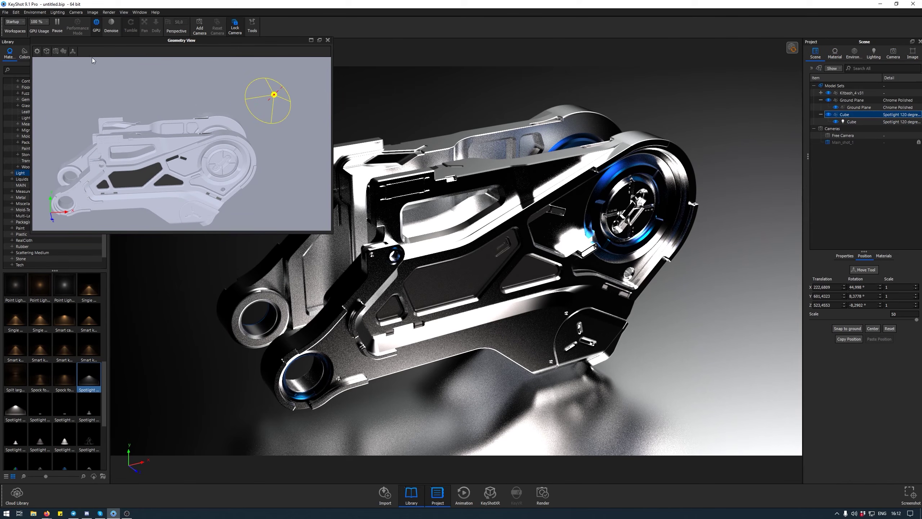
click(74, 52)
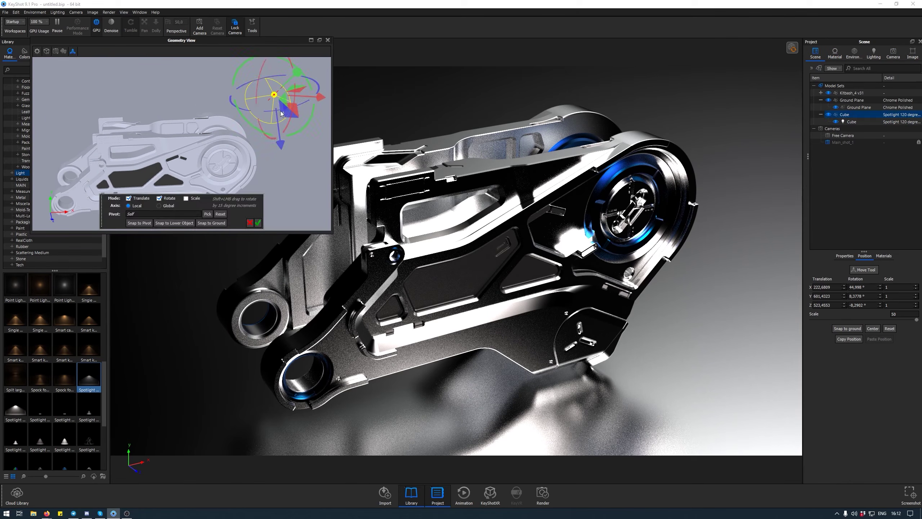
drag(265, 133, 298, 118)
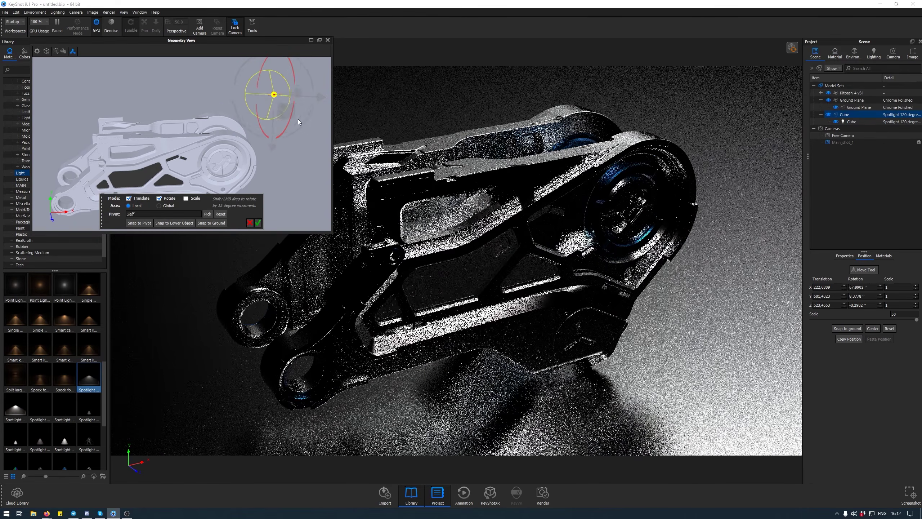
- Move the spotlight cube to about X 247, Y 1146, Z 563 and tilt it on the global axes to about 54° around X
scroll(242, 131, up, 3)
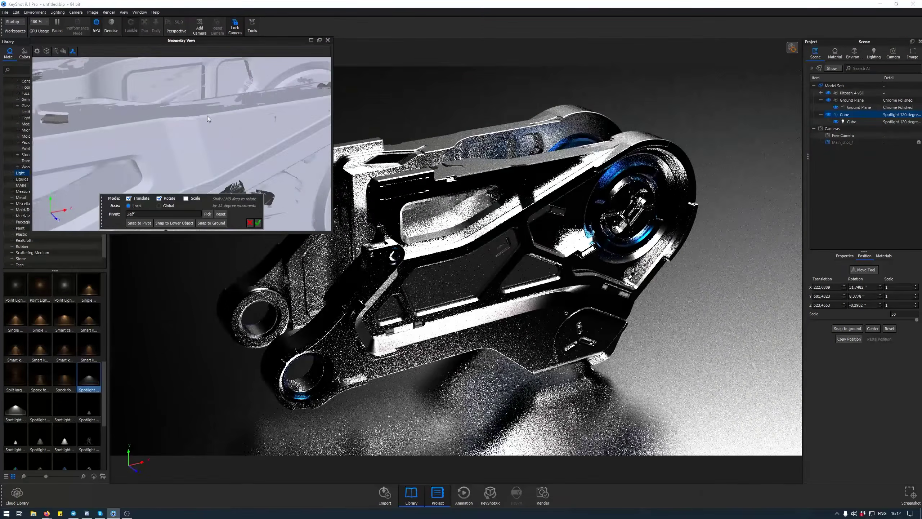
scroll(208, 116, down, 6)
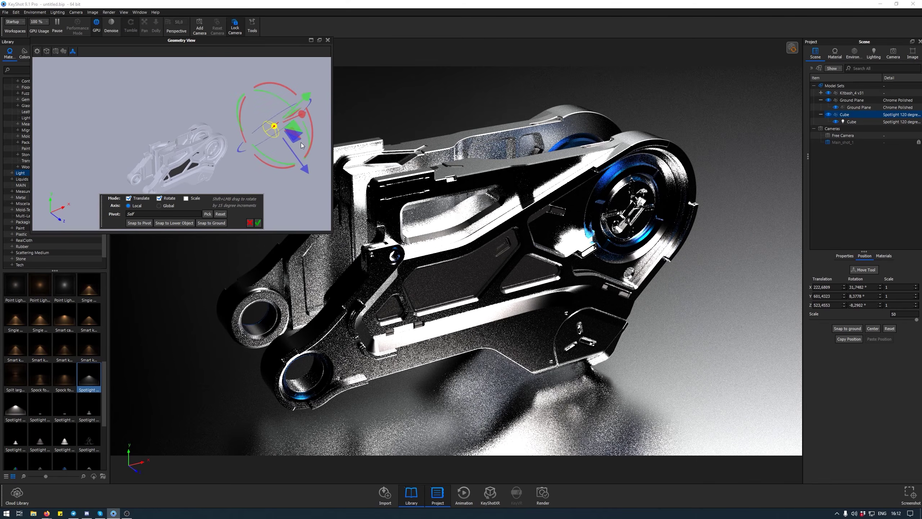
drag(300, 137, 443, 36)
scroll(269, 171, up, 5)
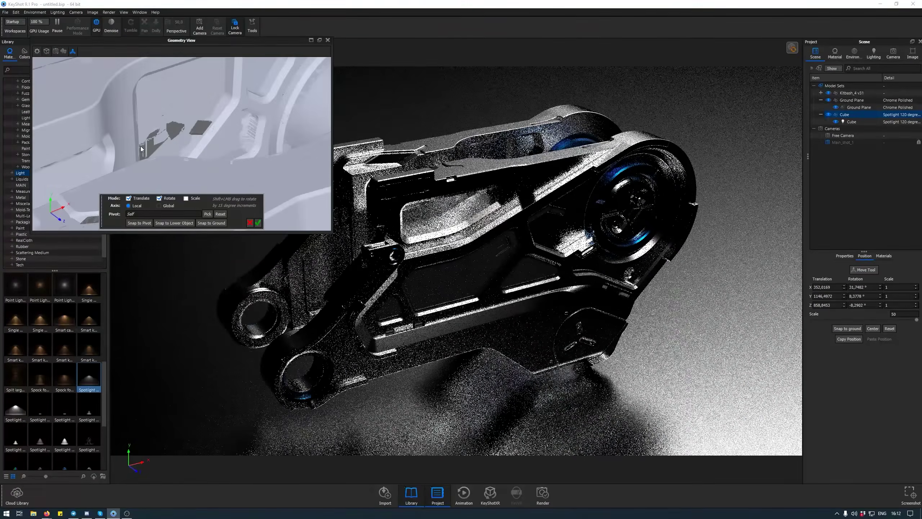
scroll(269, 172, down, 10)
drag(262, 150, 155, 149)
click(163, 207)
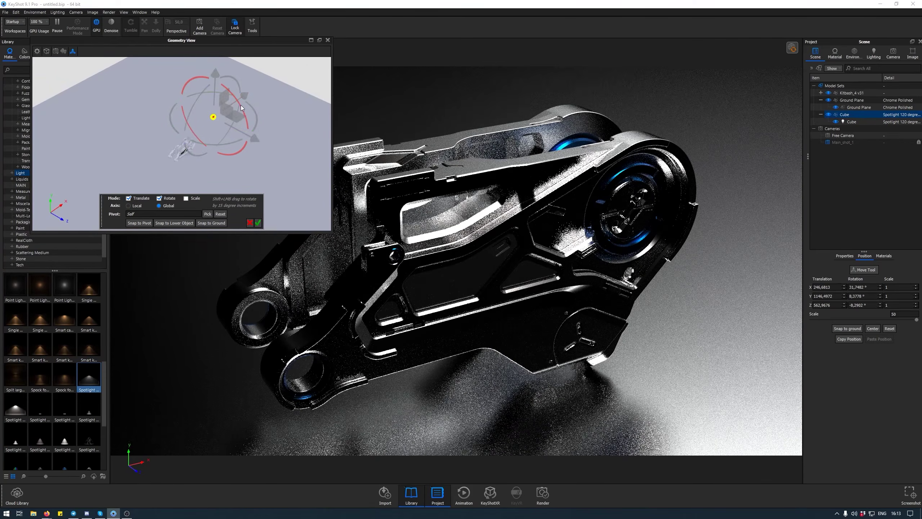
drag(241, 106, 248, 118)
- Set the overall scale of the spotlight's parent Cube group to 150
click(857, 122)
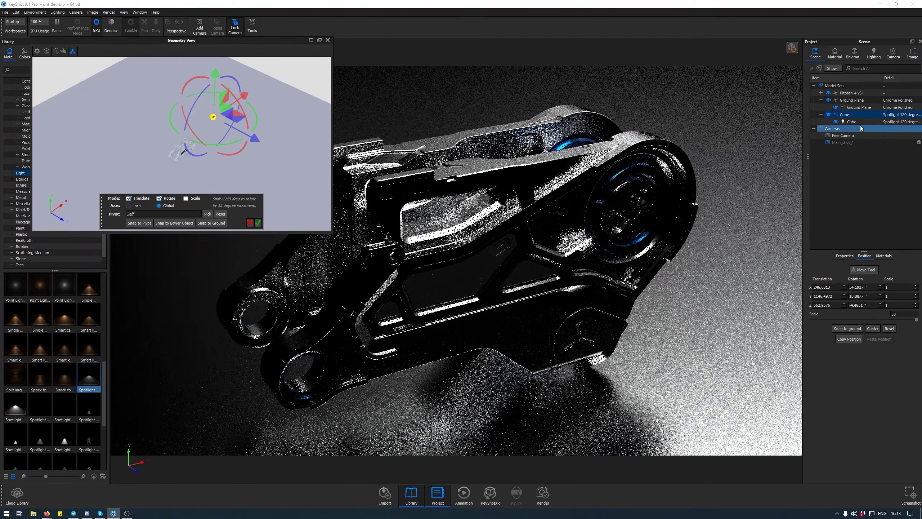
click(872, 115)
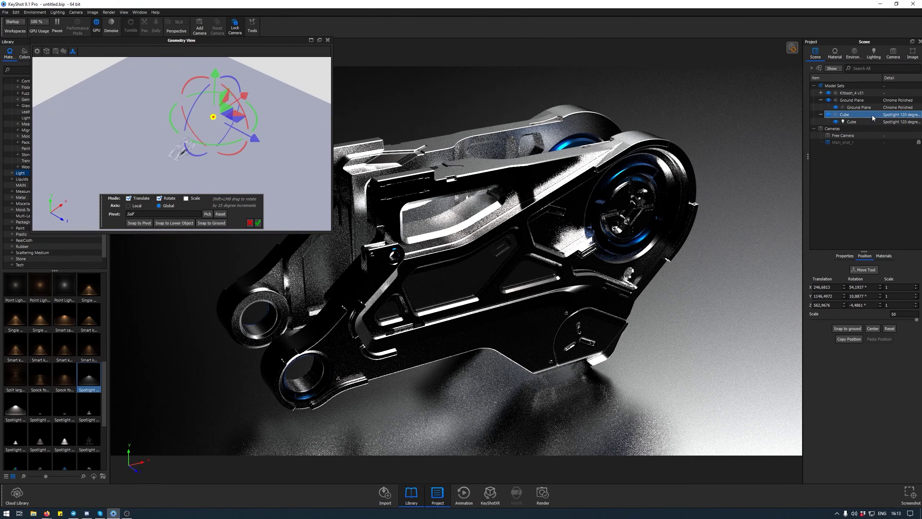
drag(900, 314, 880, 314)
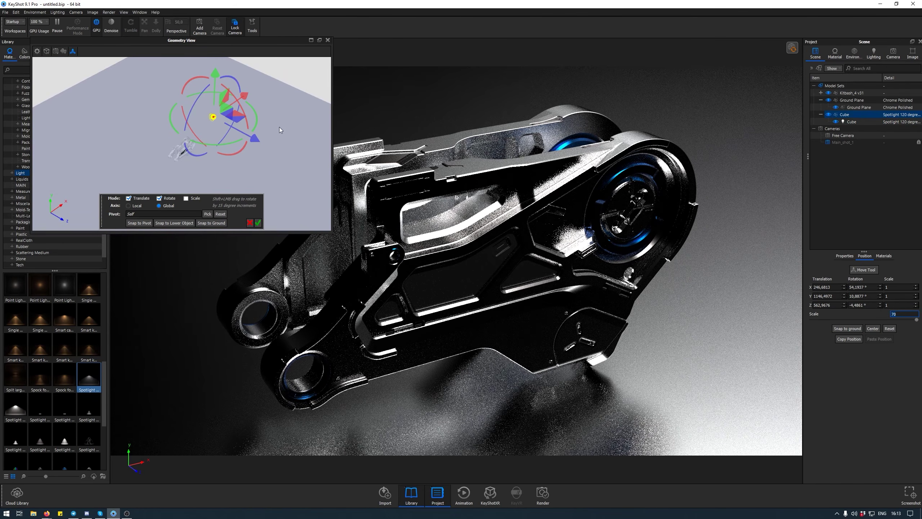
text(150)
key(Return)
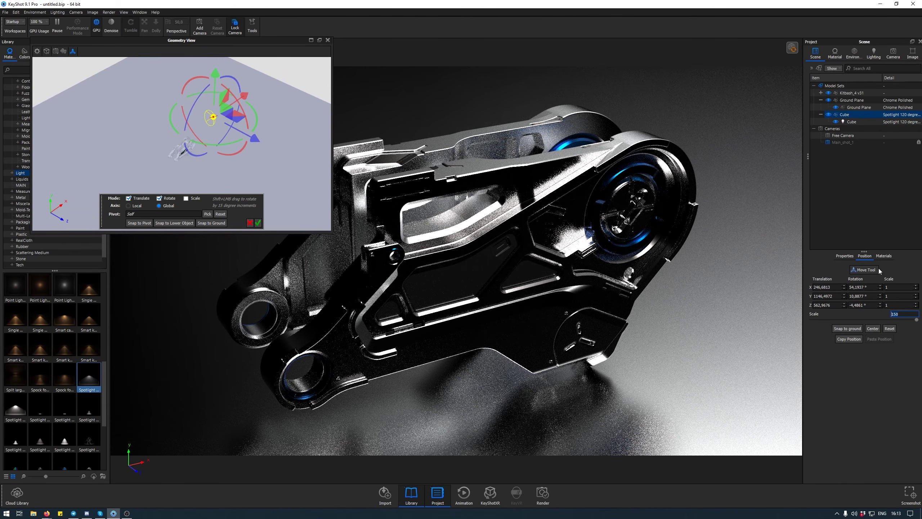
- Reposition the spotlight cube to about X 476, Y 390, Z 1196, tilted about 25.7° around X, and set its scale to 250
drag(237, 95, 225, 86)
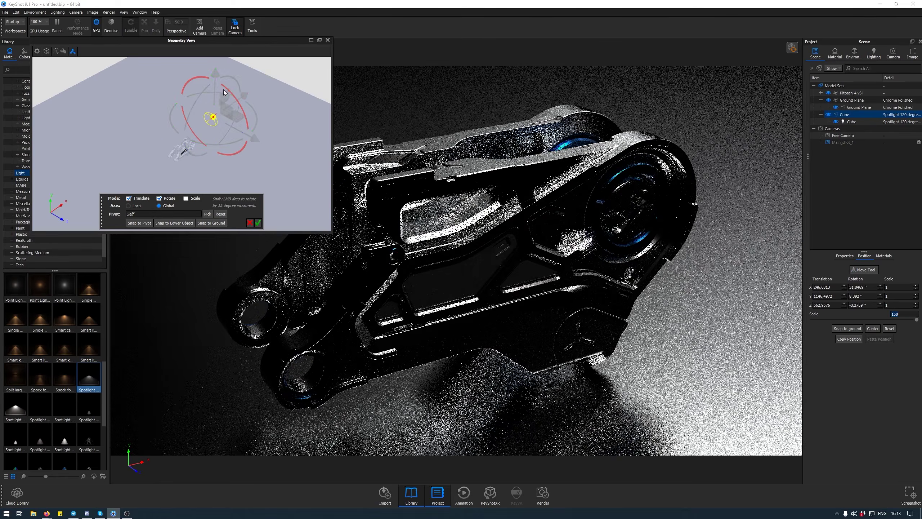
drag(238, 119, 237, 164)
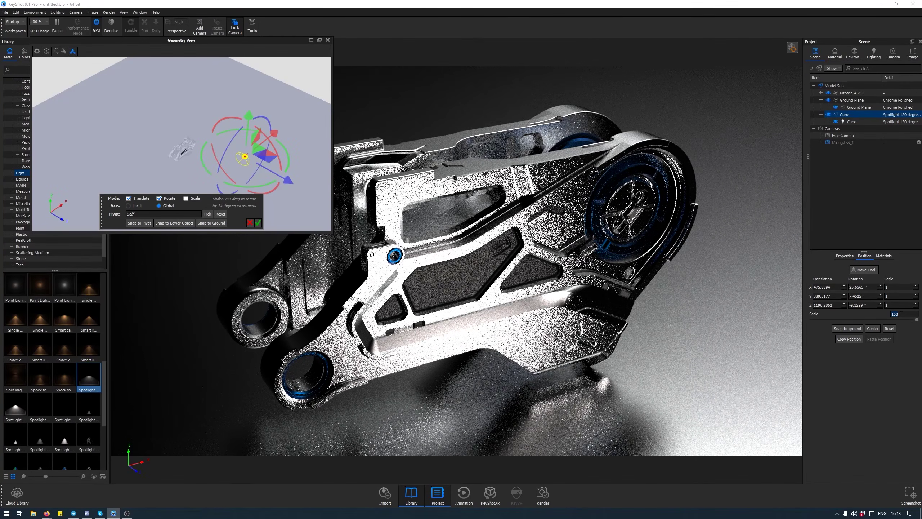
key(Return)
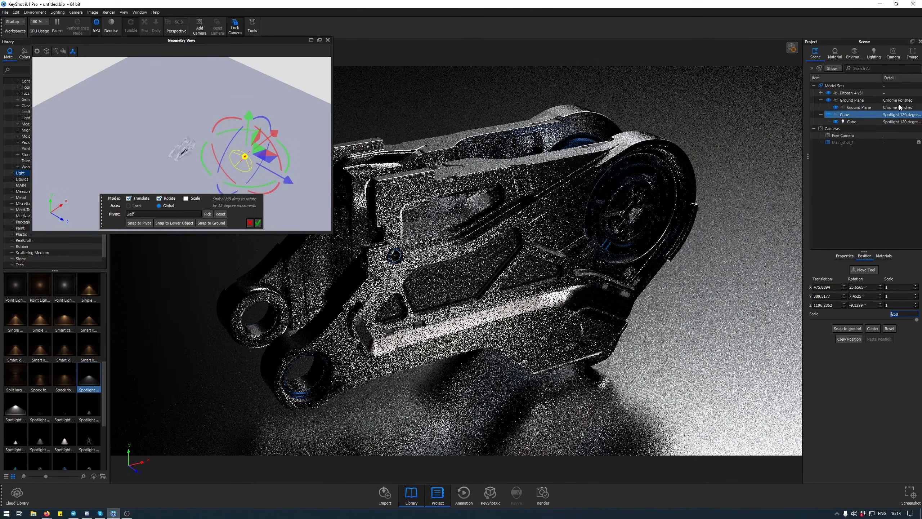
- Move the spotlight to the side of the model in the Geometry View and set its power to 8000 Lumen
double_click(869, 119)
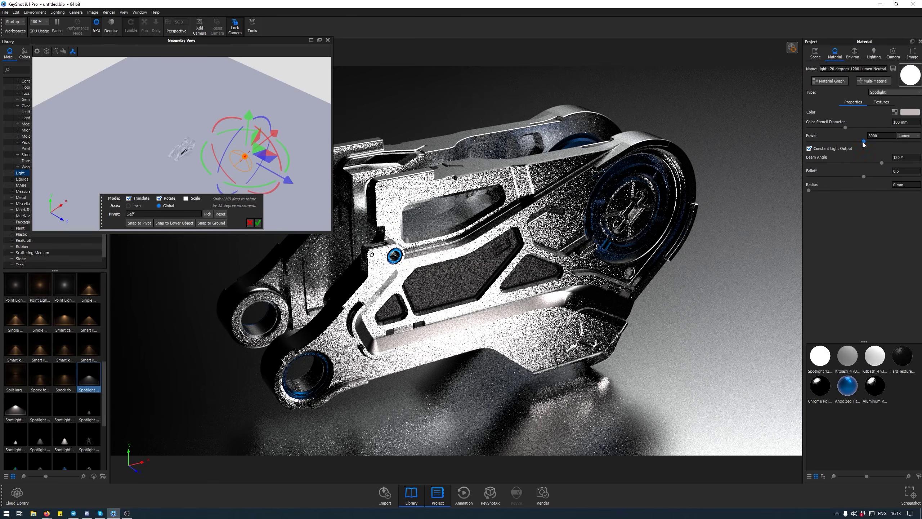
drag(863, 141, 824, 140)
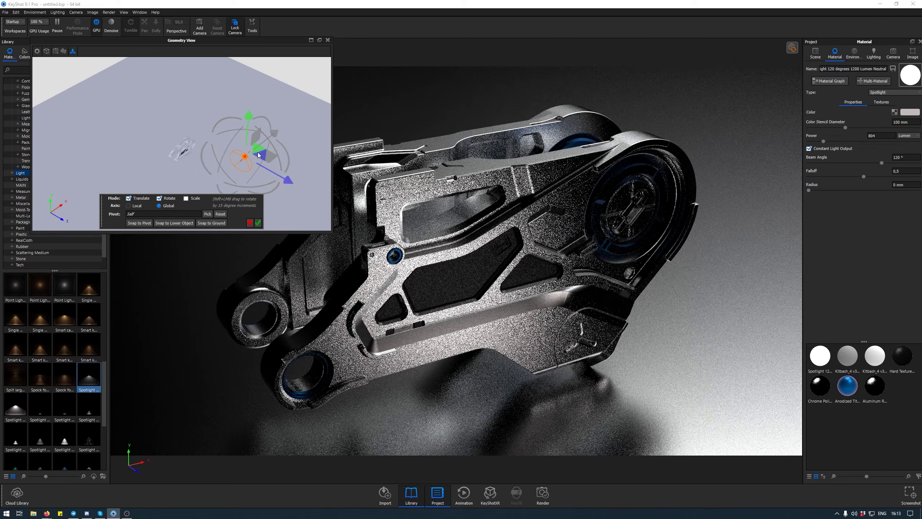
drag(258, 155, 97, 186)
drag(133, 151, 137, 145)
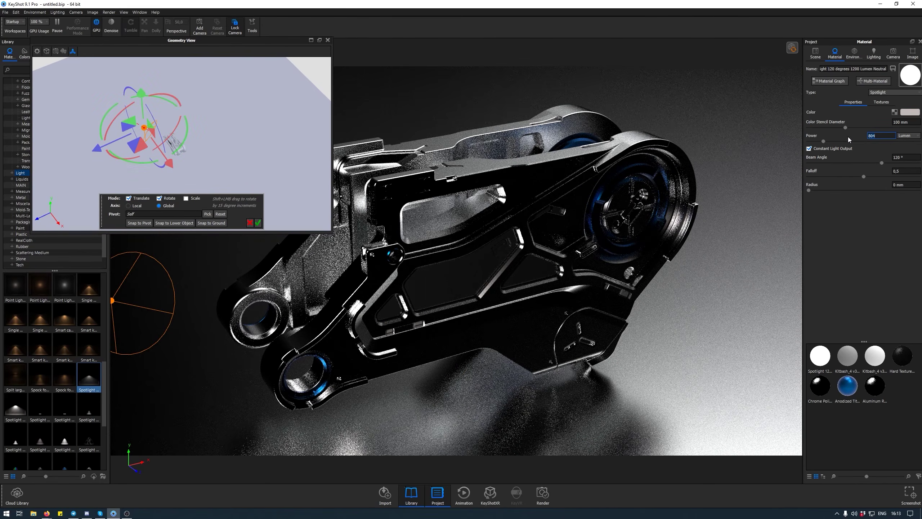
text(800)
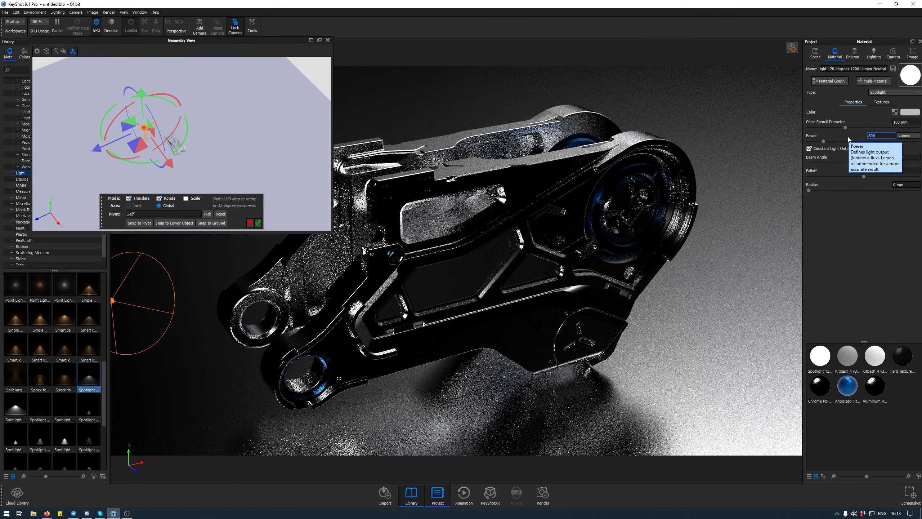
text(0)
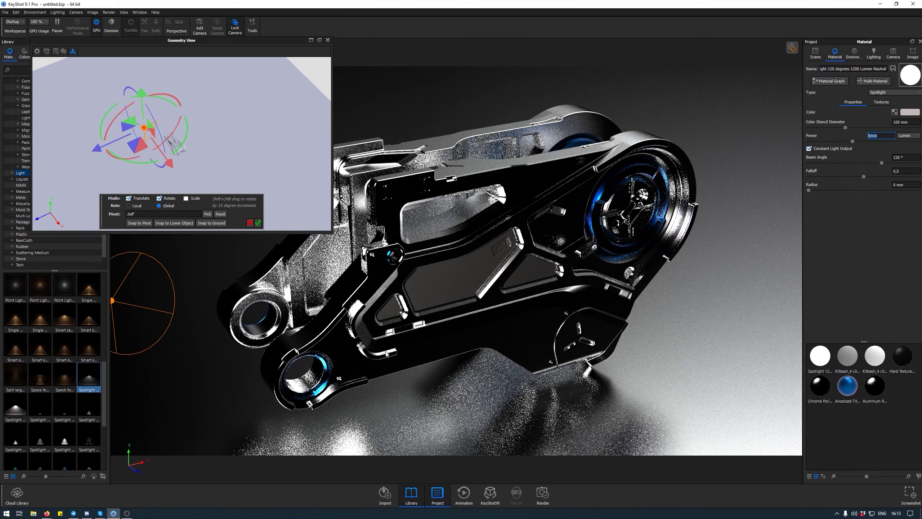
- Set the roughness of the model's Aluminum Rough material to 0.3
double_click(532, 168)
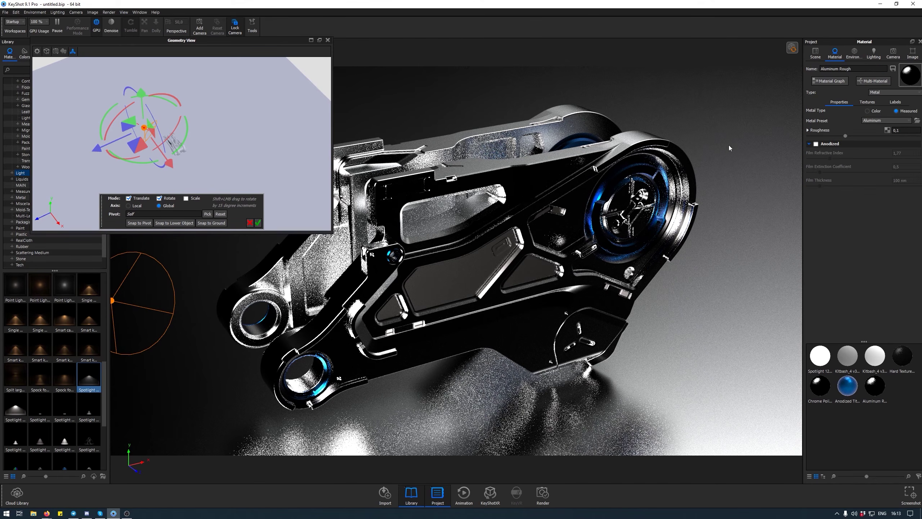
drag(845, 136, 909, 136)
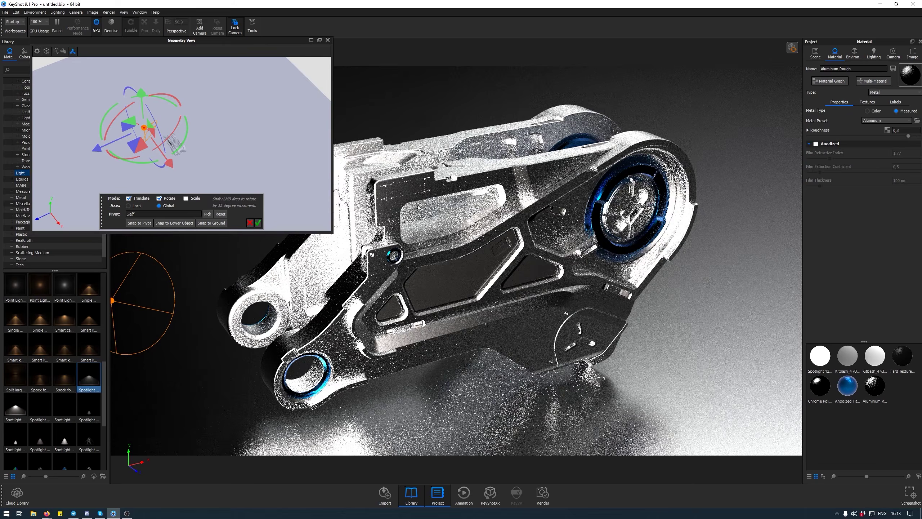
- Reposition the spotlight to about X 258, Y 415, Z 1416, rotated about 61.6° around X and -30.5° around Y
drag(132, 147, 109, 202)
drag(160, 176, 166, 170)
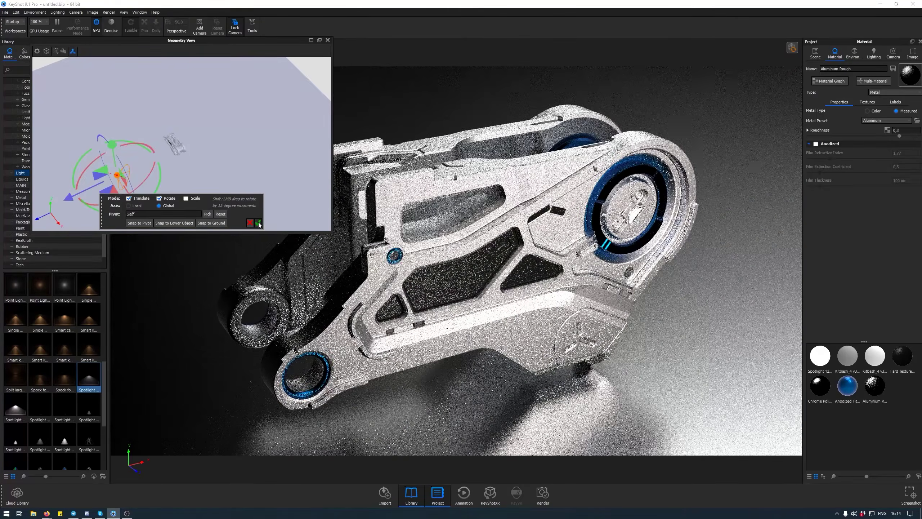
click(258, 222)
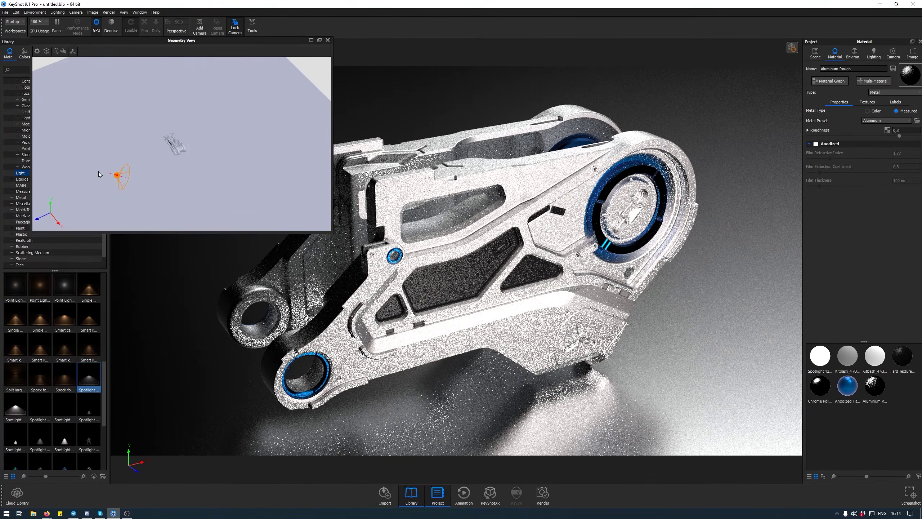
- Switch the scene's rendering technique to Interior Mode
click(855, 55)
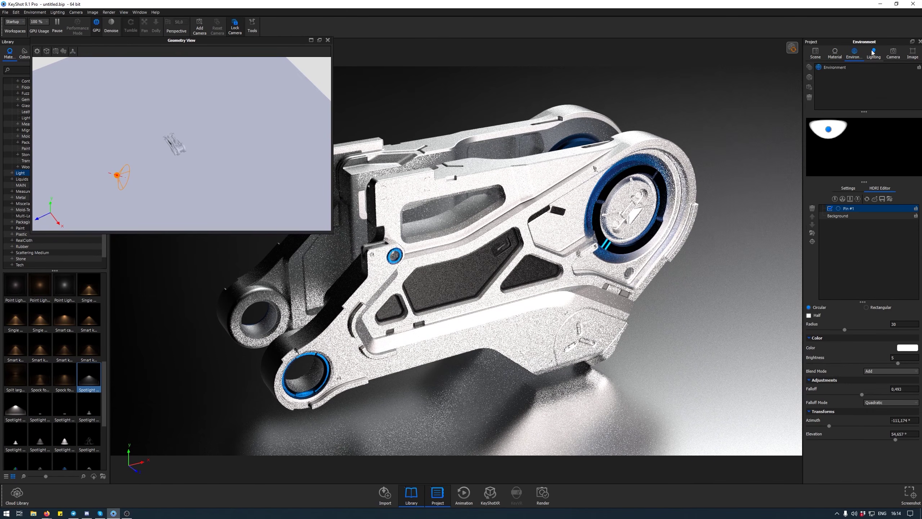
click(872, 53)
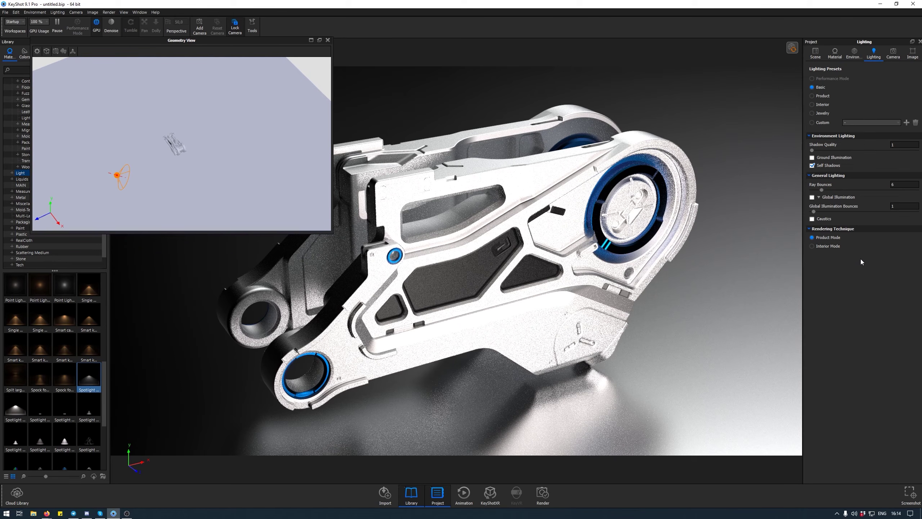
click(837, 247)
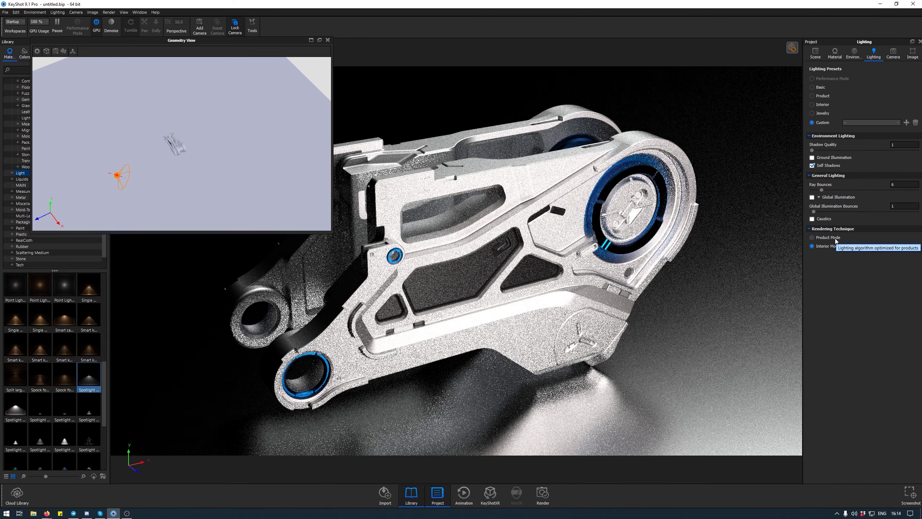
- Set the render quality to Maximum Samples, compare Product Mode with Interior Mode, and close the render settings on Interior Mode
click(544, 498)
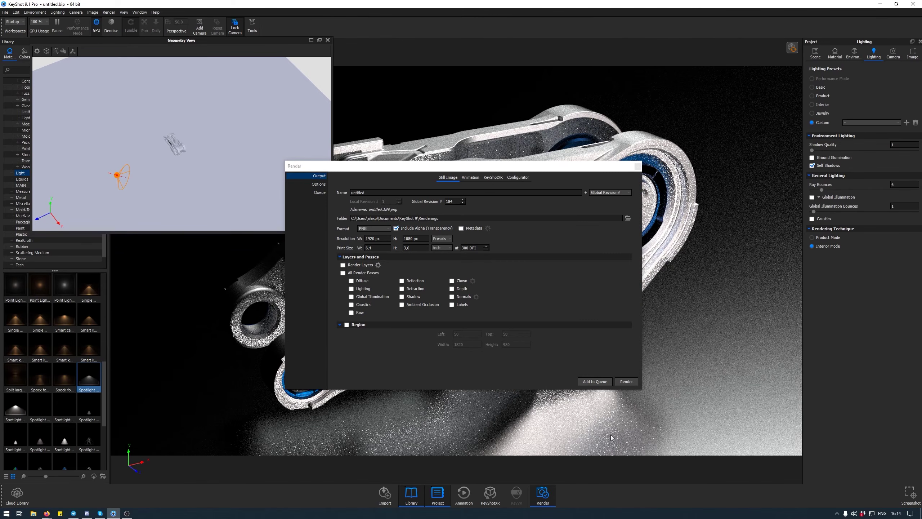
click(319, 184)
click(468, 214)
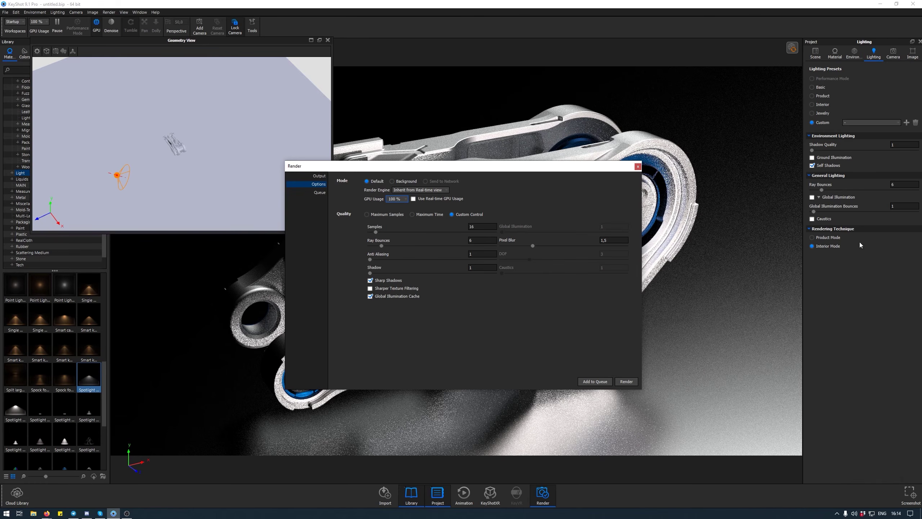
click(828, 239)
click(831, 246)
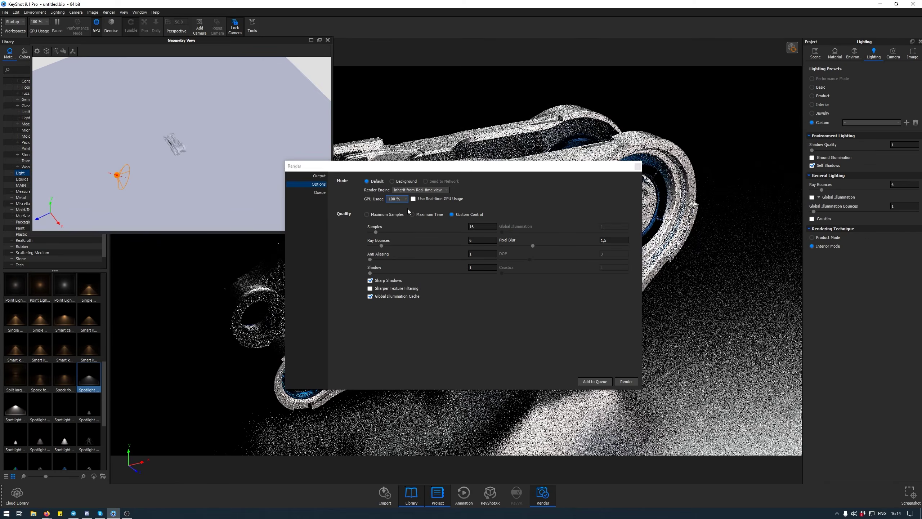
click(384, 215)
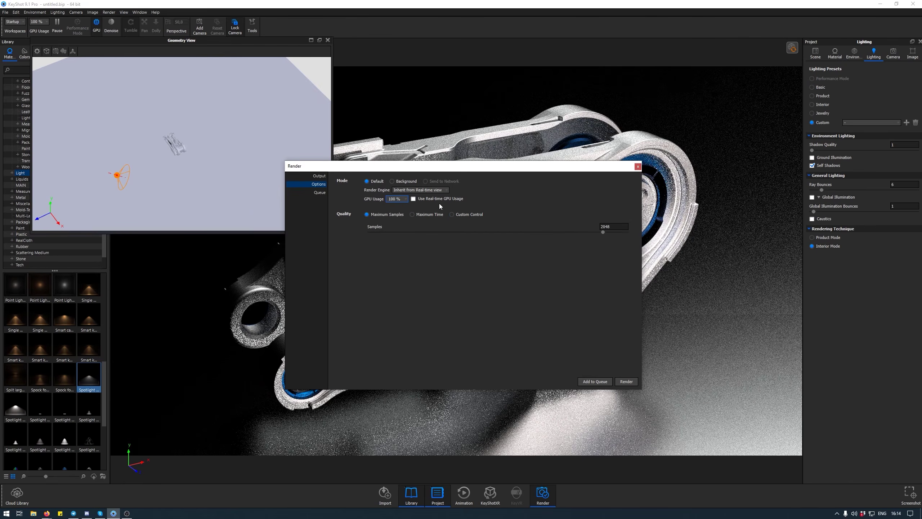
click(638, 167)
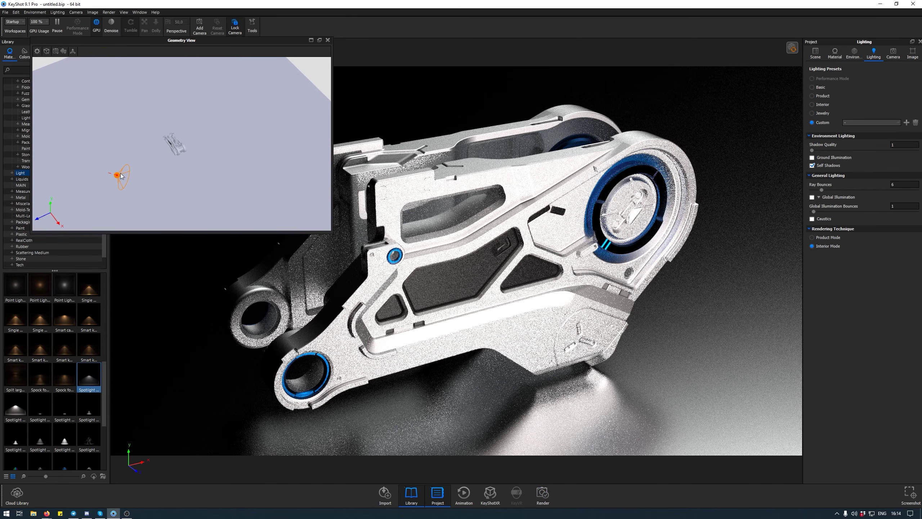
- Reposition the spotlight's Cube group to about X -531, Y 43, Z 1747, rotated about 117°, -41° and -30° around X, Y and Z
click(817, 54)
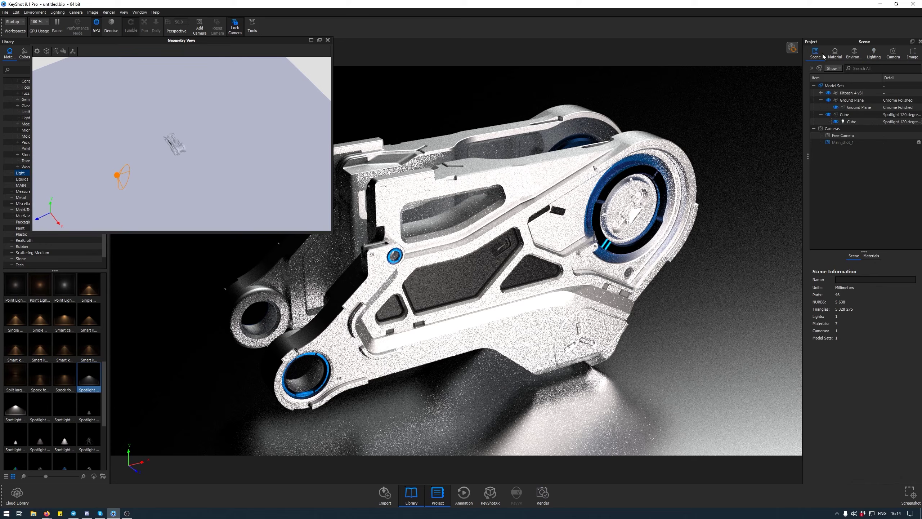
click(863, 115)
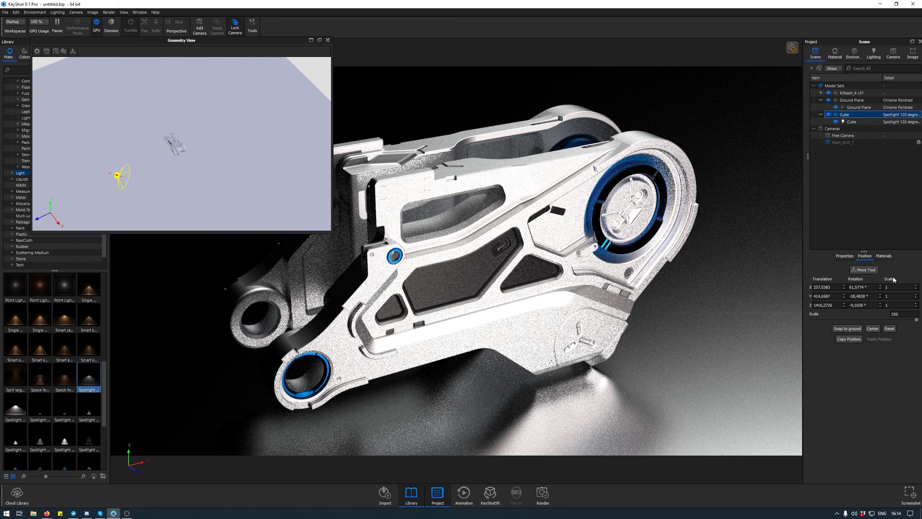
click(72, 52)
drag(109, 189, 41, 147)
drag(170, 154, 151, 116)
mouse_move(65, 126)
mouse_down()
mouse_move(56, 149)
mouse_move(58, 137)
mouse_up()
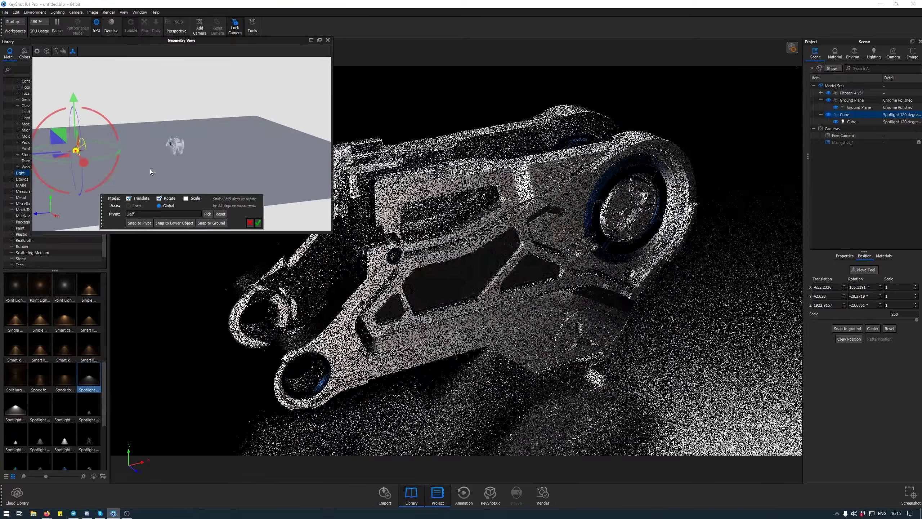
drag(150, 168, 261, 190)
mouse_move(152, 156)
middle_down()
mouse_move(153, 123)
mouse_move(151, 162)
middle_up()
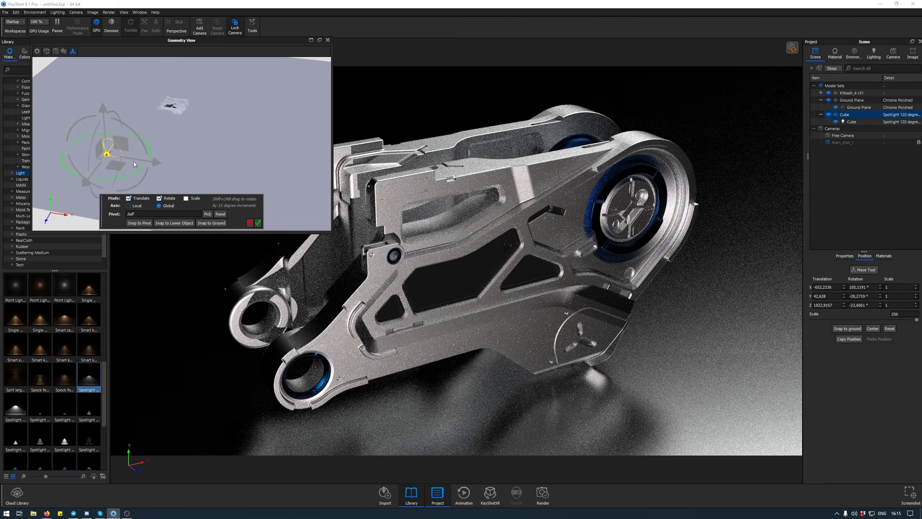
drag(129, 173, 124, 153)
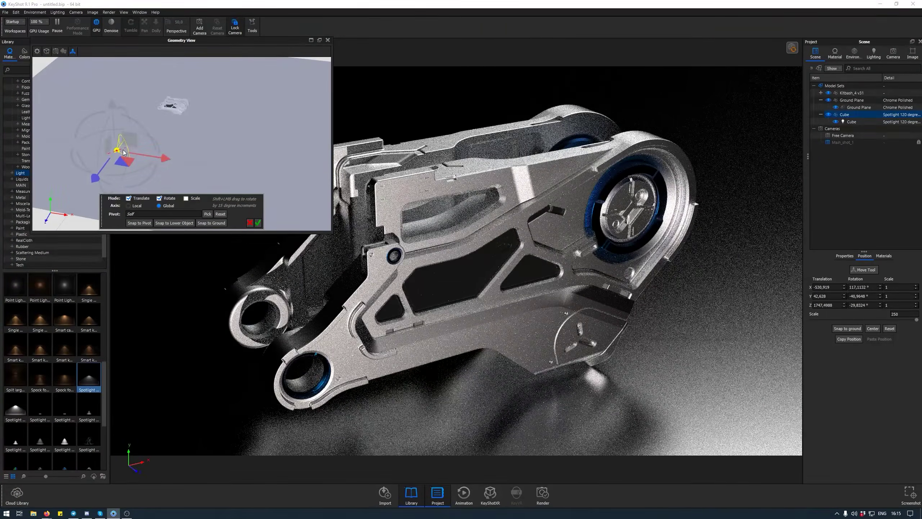
click(258, 222)
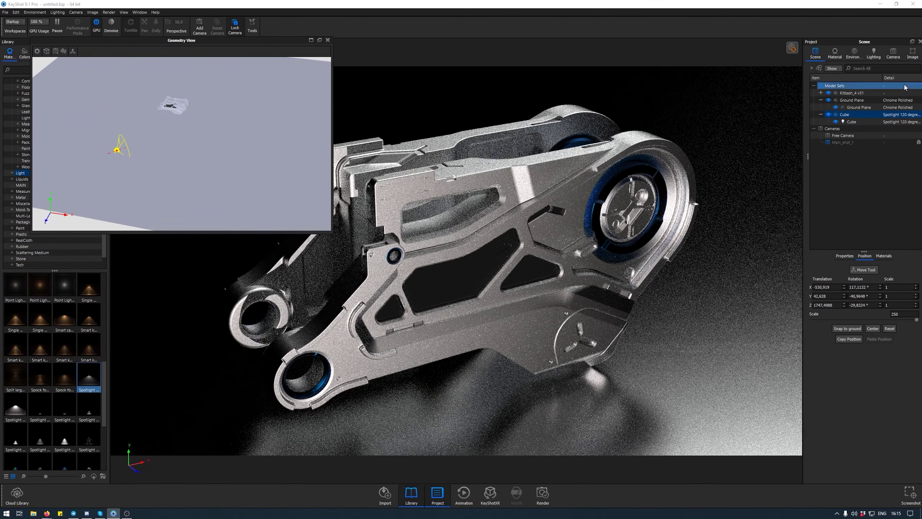
- Set the spotlight's power to 3000 Lumen and, after trying a falloff of 1, its falloff to 0.495
double_click(871, 121)
click(880, 136)
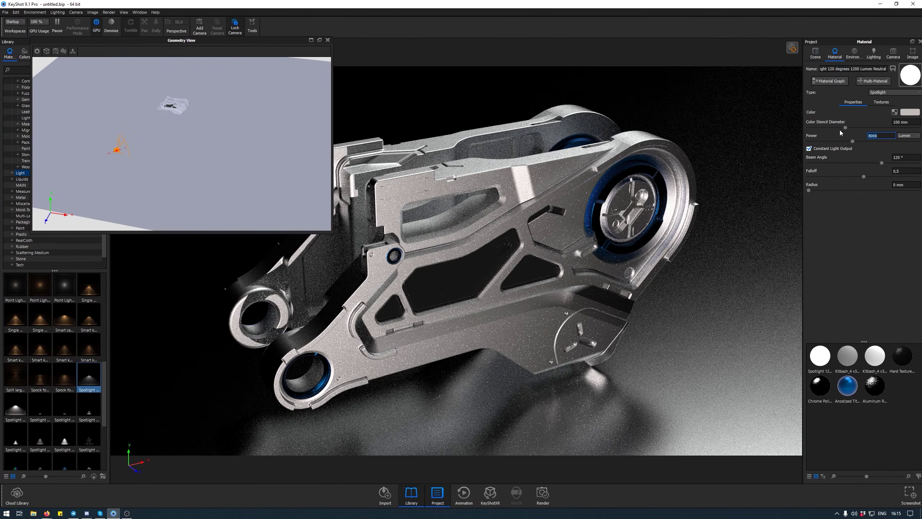
key(ctrl+a)
text(6)
key(BackSpace)
text(3000)
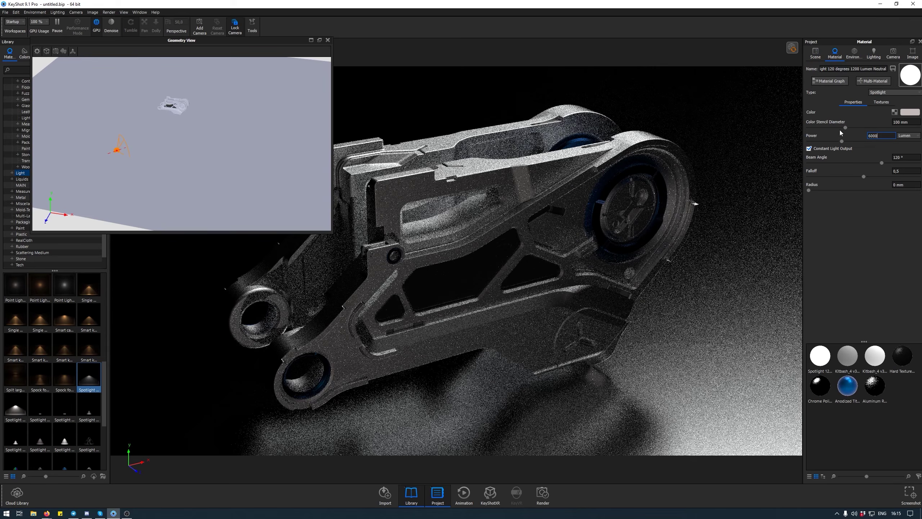
key(Return)
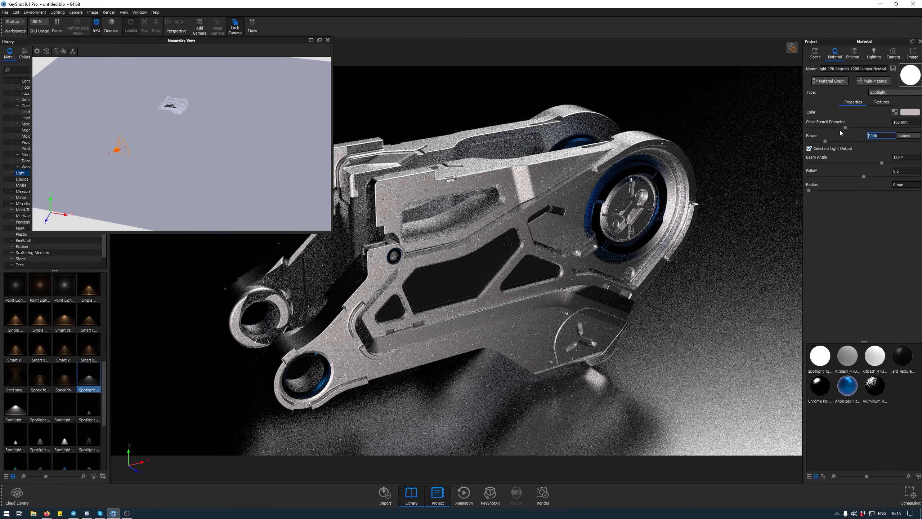
drag(865, 177, 918, 177)
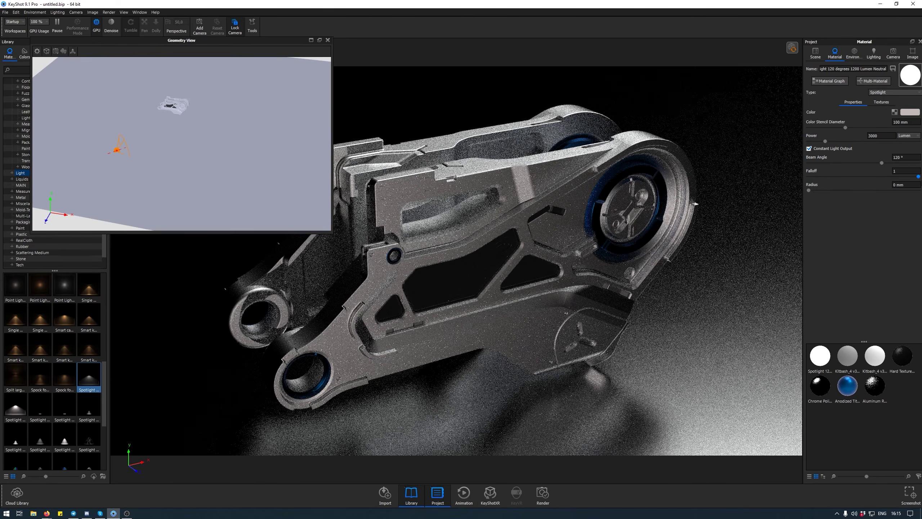
drag(864, 181, 863, 180)
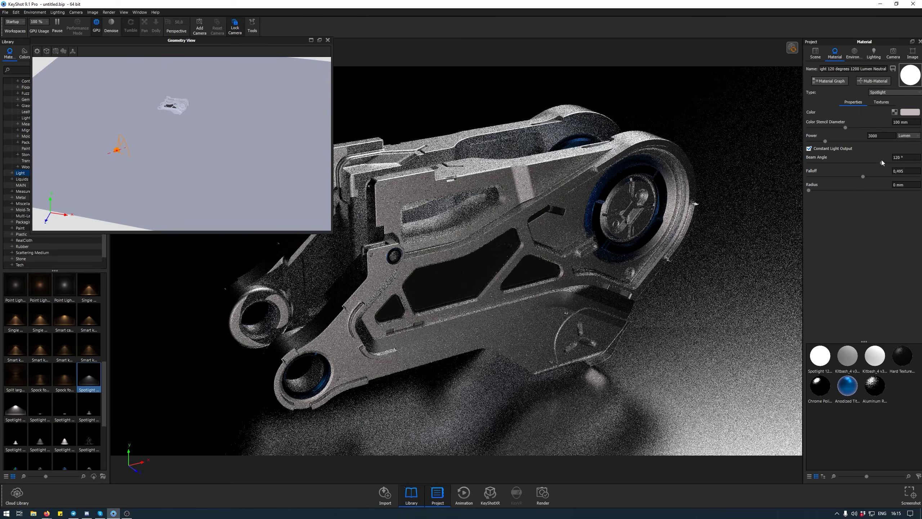
- Try an orange light color on the spotlight and discard it
click(915, 112)
drag(720, 234, 752, 207)
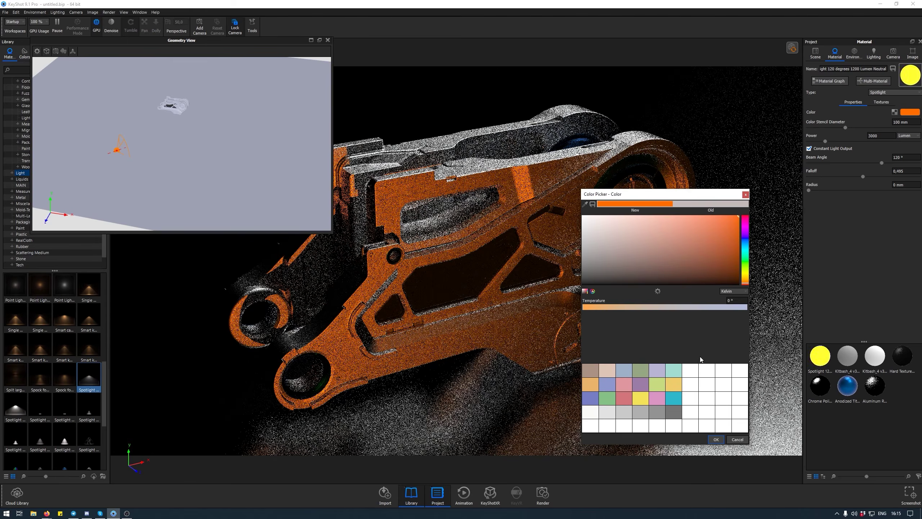
click(745, 195)
- Check the spotlight's placement relative to the model and close the Geometry View
drag(168, 115, 191, 126)
middle_drag(191, 126, 220, 146)
drag(220, 146, 203, 157)
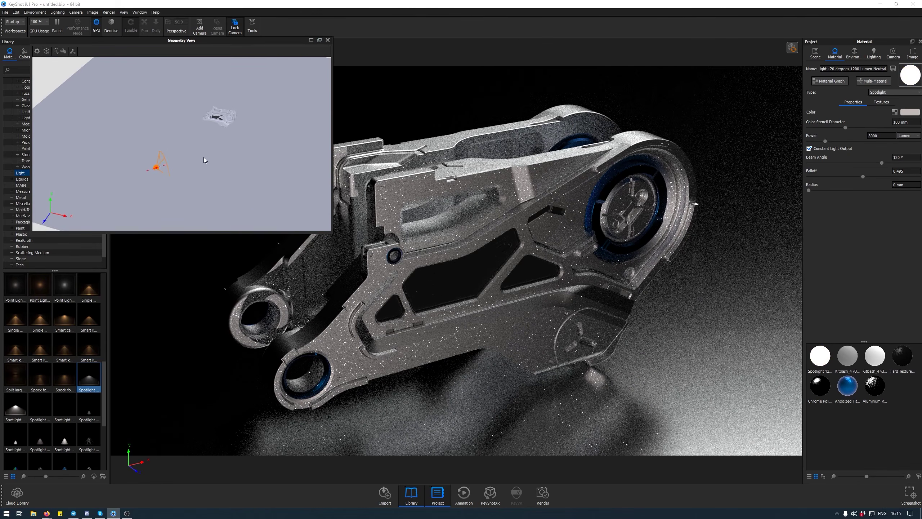
click(327, 40)
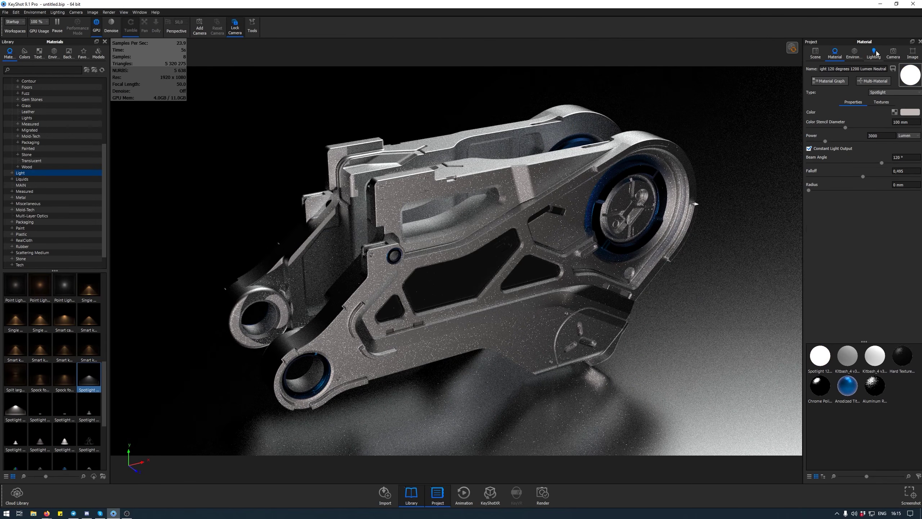
- Add a second circular pin to the HDRI environment and move it slightly up and to the right on the map
click(871, 55)
click(893, 55)
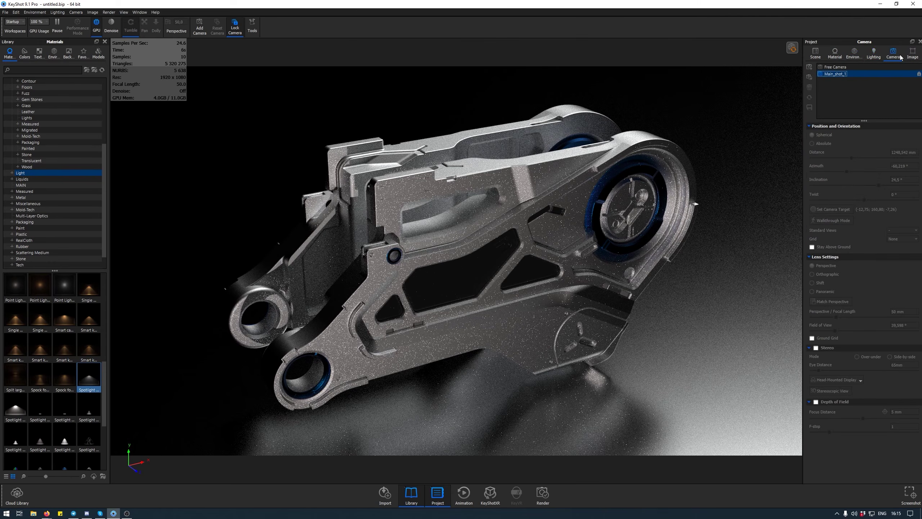
click(851, 54)
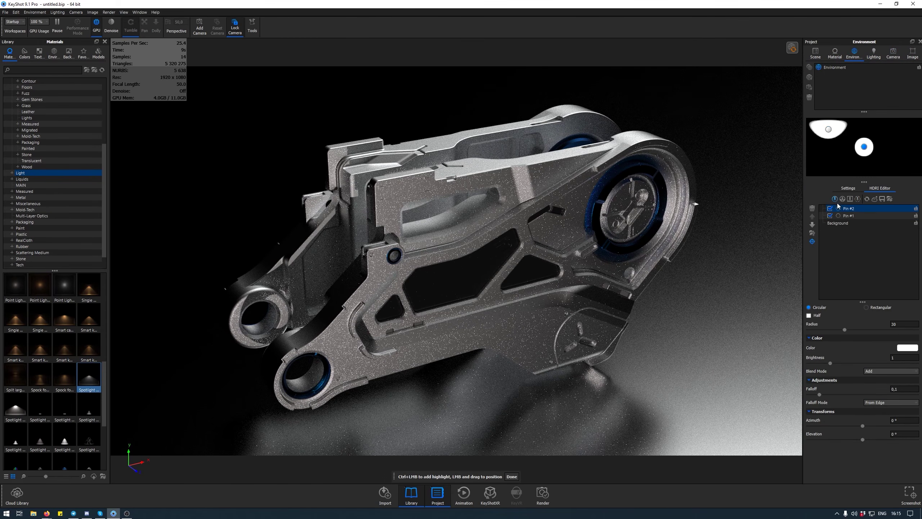
drag(866, 147, 889, 140)
- Lower the roughness of the Aluminum Rough material and return to the scene's lighting settings
click(834, 53)
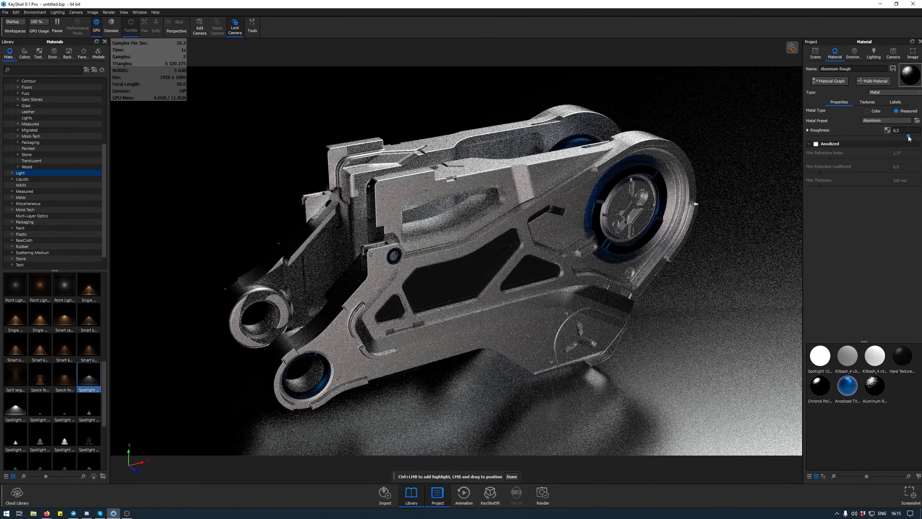
click(874, 54)
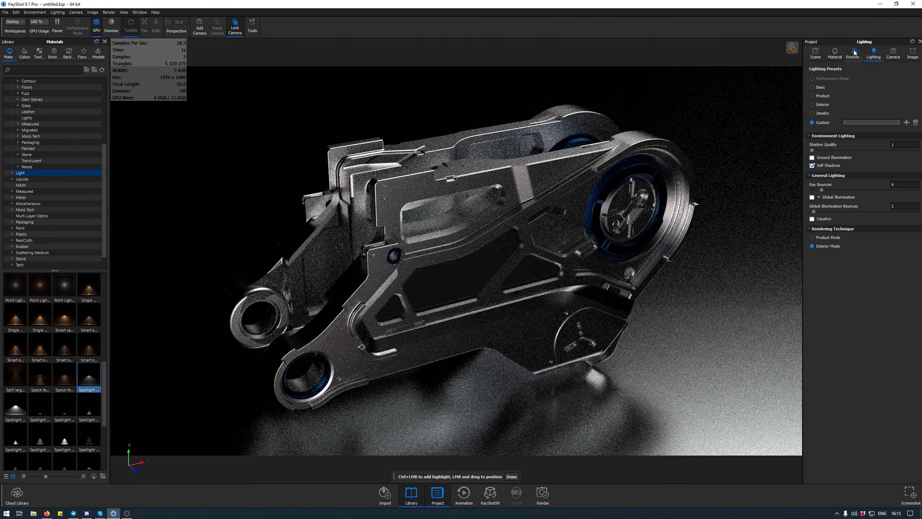
- Reposition the second HDRI pin higher on the environment map, at about -21.4° azimuth and 19.1° elevation
click(854, 56)
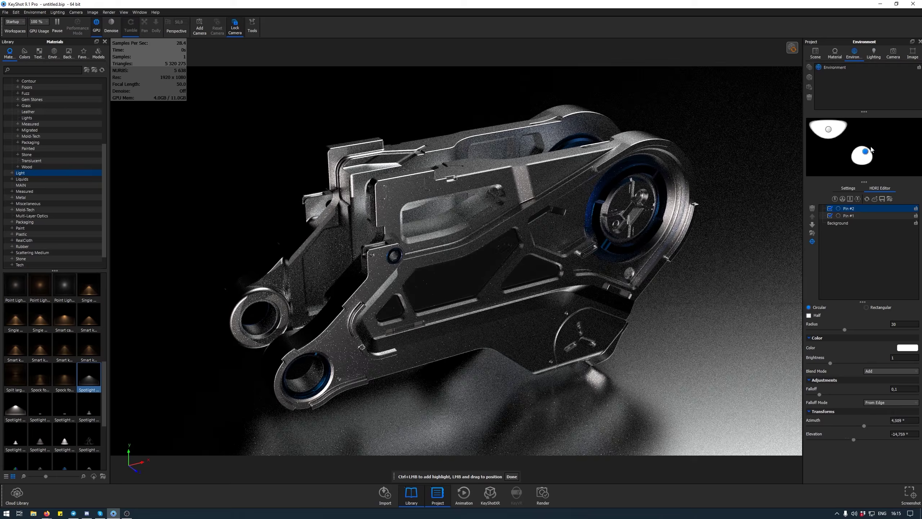
drag(871, 148, 849, 133)
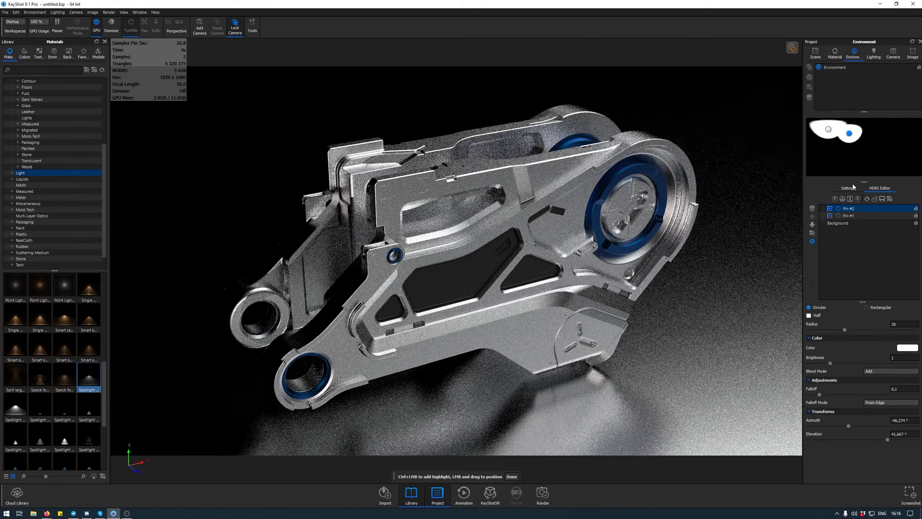
drag(855, 140, 857, 140)
- Set the second pin's brightness to 8, shrink its radius to about 9.6 and soften its falloff to 0.26
drag(830, 362, 900, 363)
drag(844, 330, 823, 330)
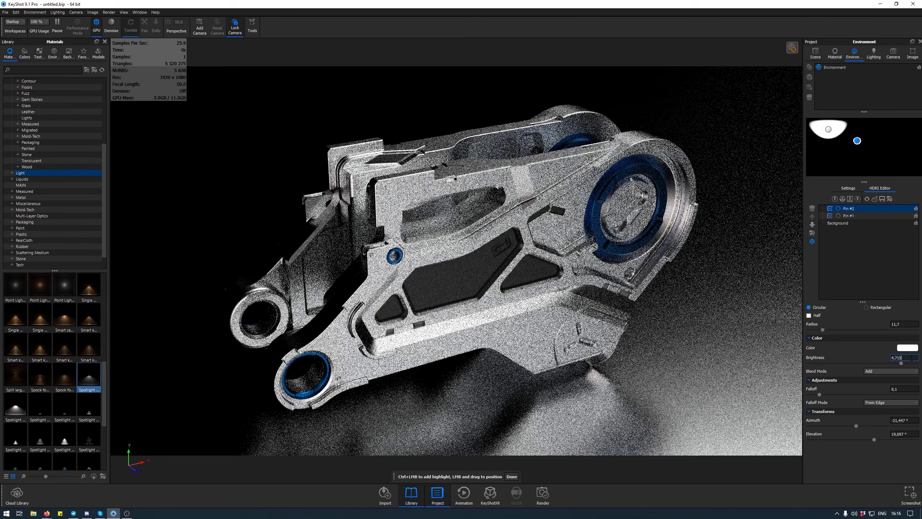
key(Return)
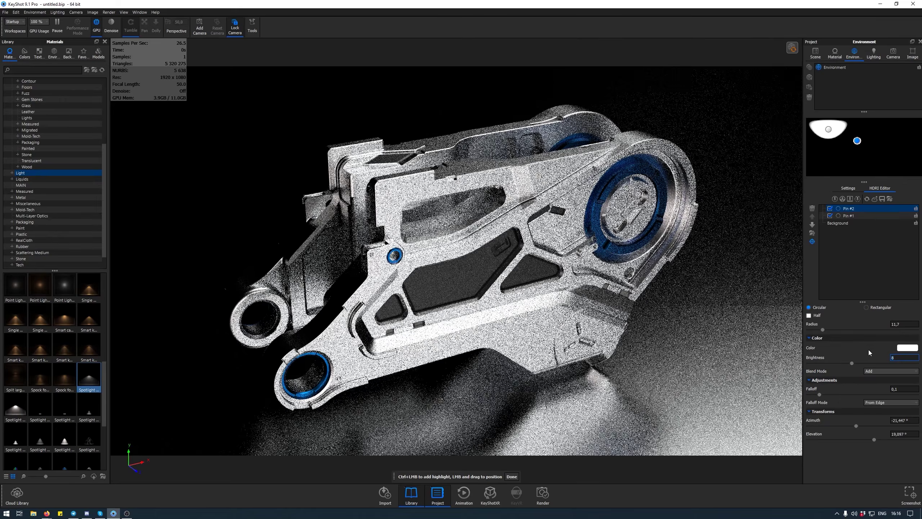
drag(824, 330, 822, 331)
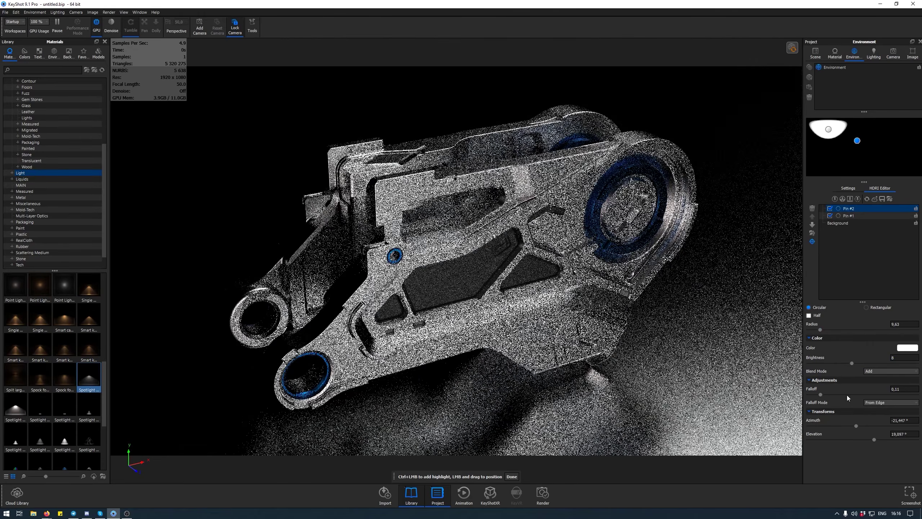
drag(821, 394, 836, 394)
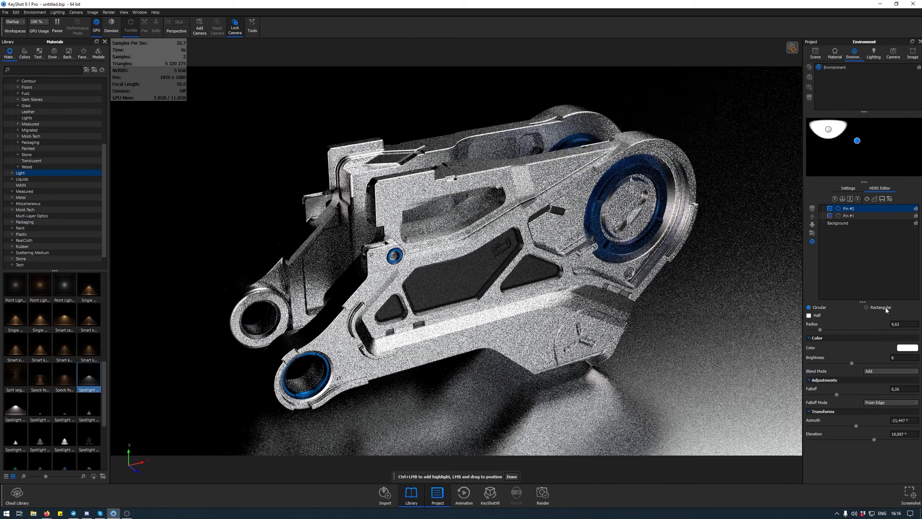
- Make the second pin rectangular and stretch it into a narrow strip with X size about 3.1 and Y size 90
click(885, 307)
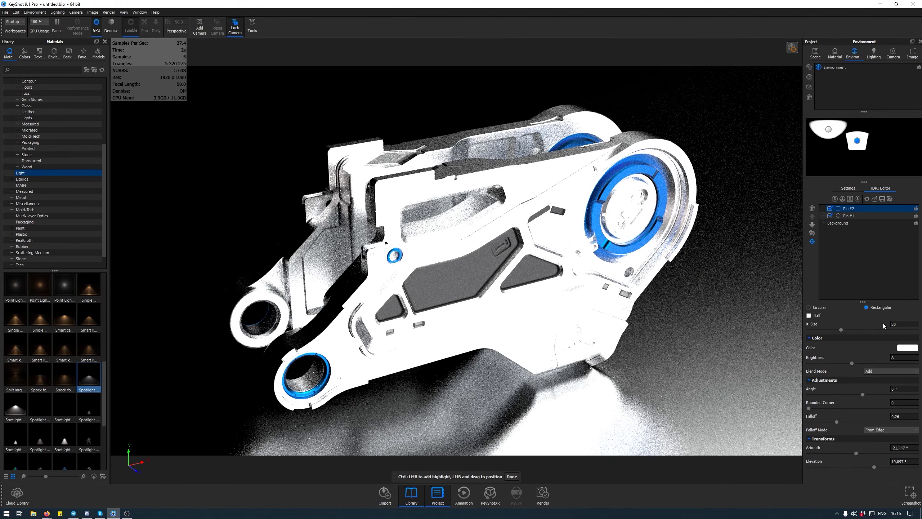
click(809, 324)
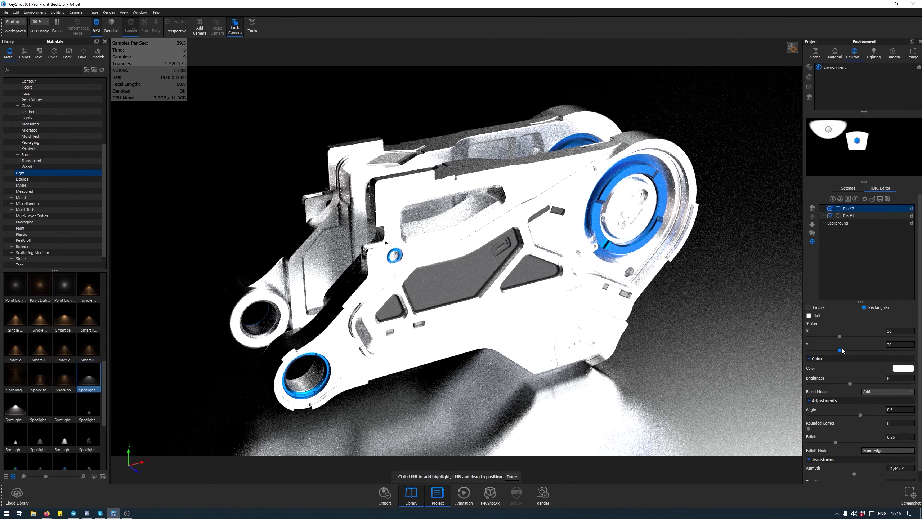
click(818, 324)
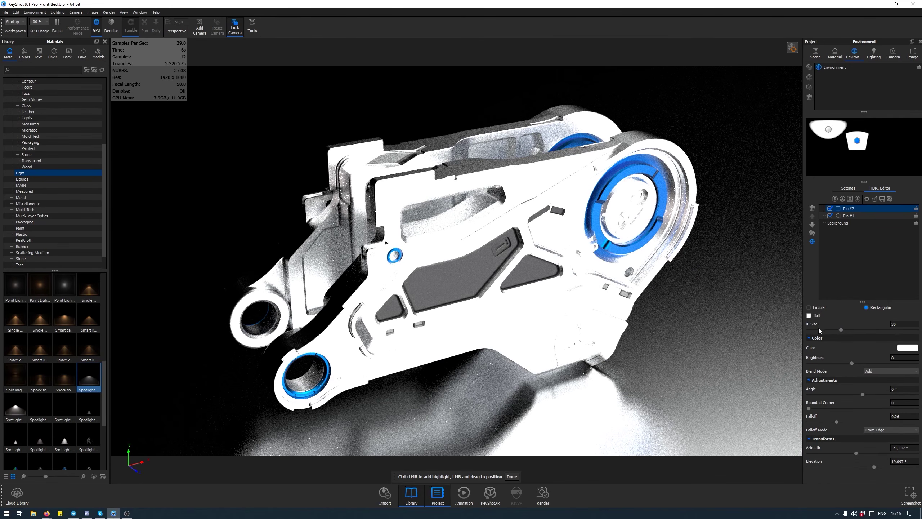
click(814, 325)
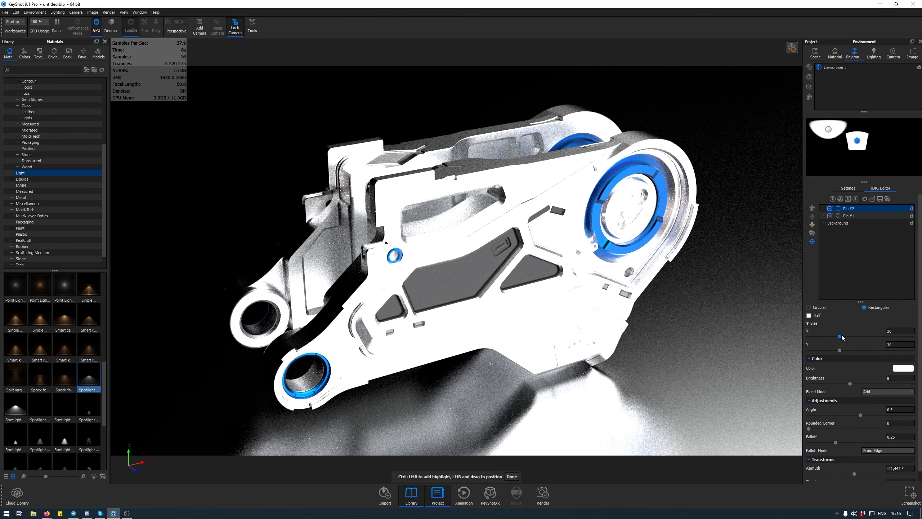
drag(826, 338, 907, 355)
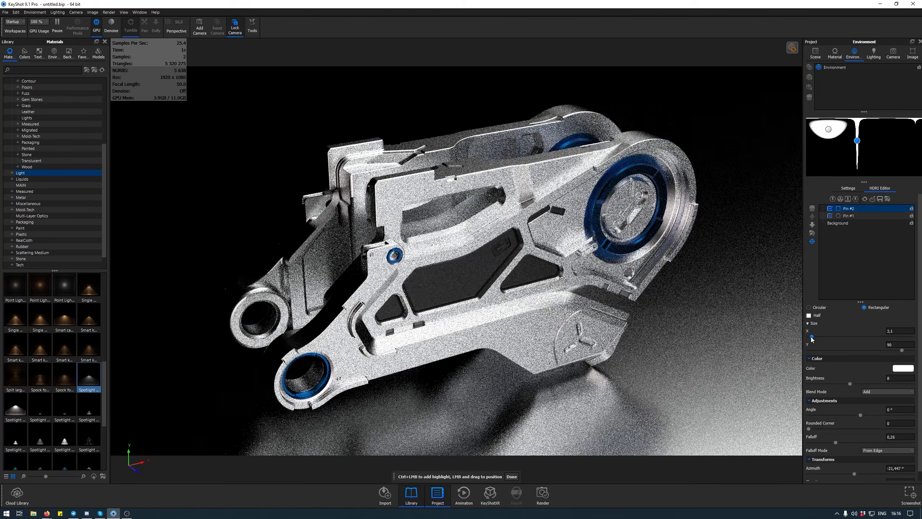
- Thin the strip pin to an X size of 1.7 and tilt it to an angle of about -50°
drag(817, 338, 809, 339)
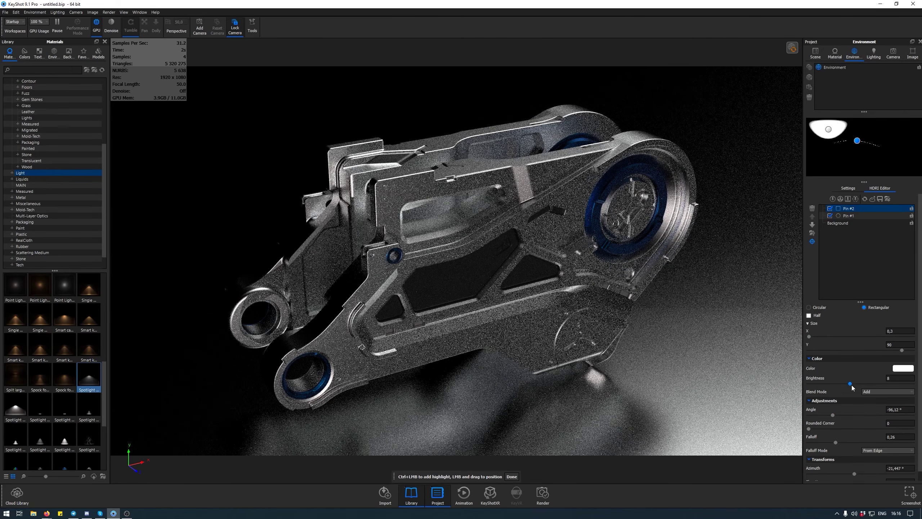
mouse_move(833, 415)
mouse_down()
mouse_move(860, 416)
mouse_move(845, 414)
mouse_up()
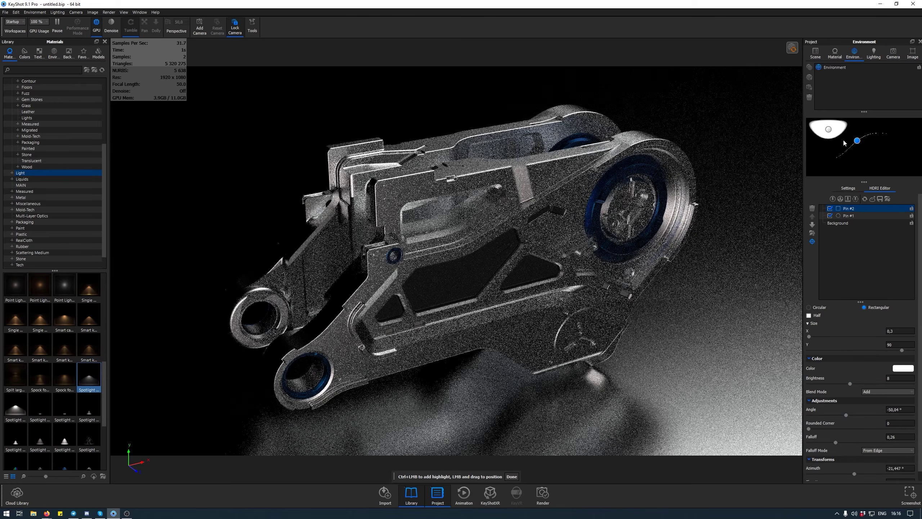
drag(809, 336, 811, 336)
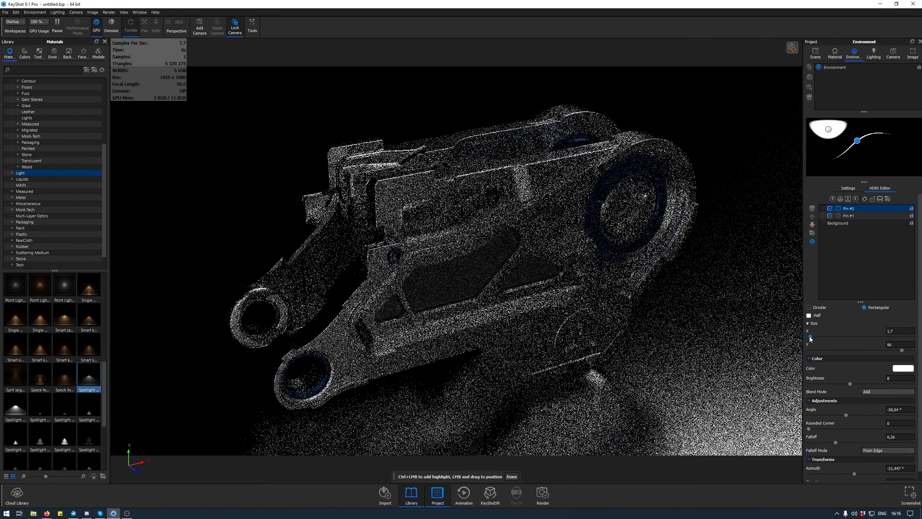
- Move the strip pin over the first pin to about -134.3° azimuth and set its brightness to 2.64
drag(857, 140, 822, 137)
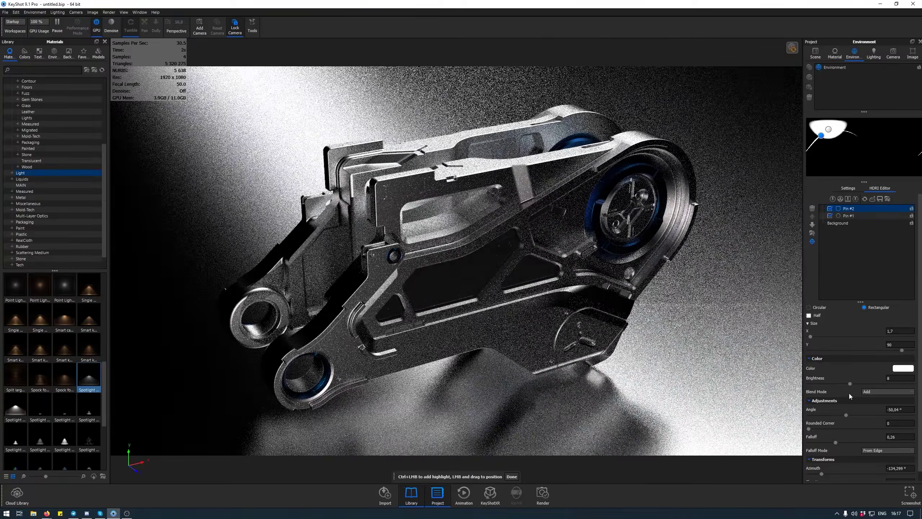
click(822, 384)
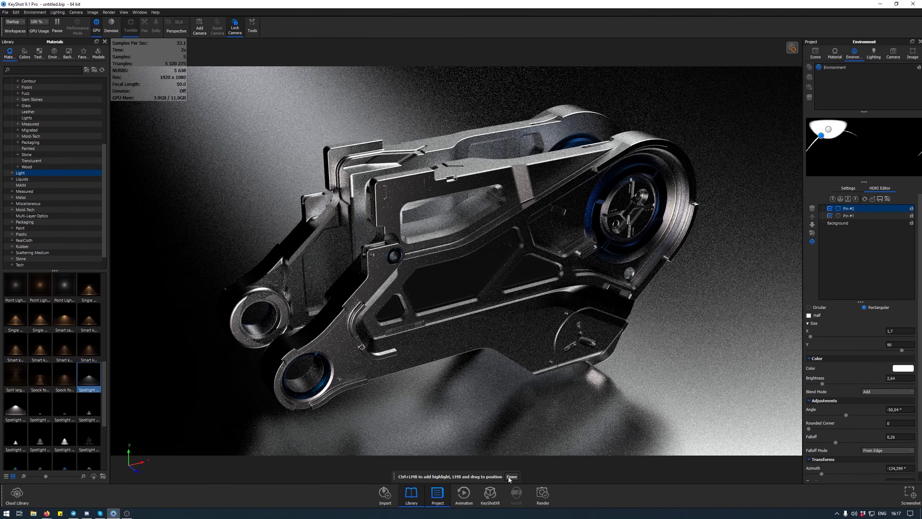
- Duplicate the narrow rectangular pin (Pin #2) in the HDRI and place the copy's highlight on the arm, at an azimuth of about -168°
right_click(823, 138)
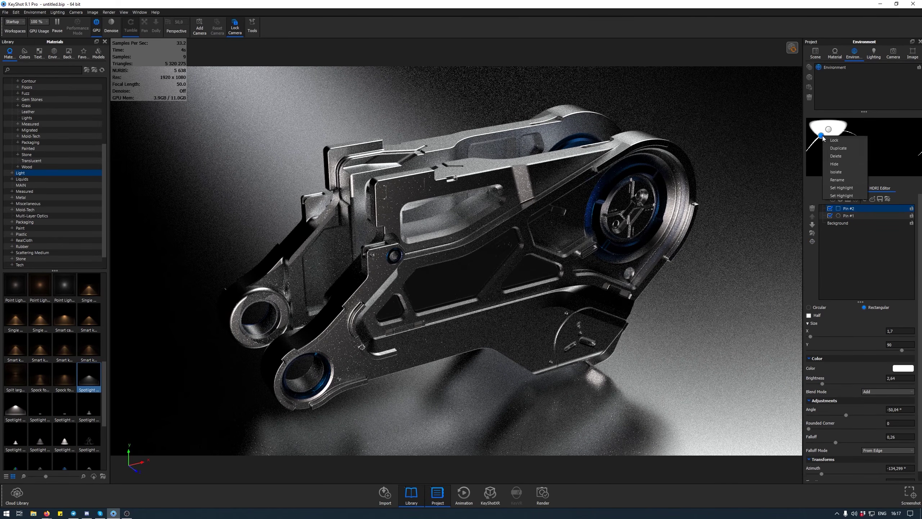
click(838, 148)
drag(821, 136, 856, 139)
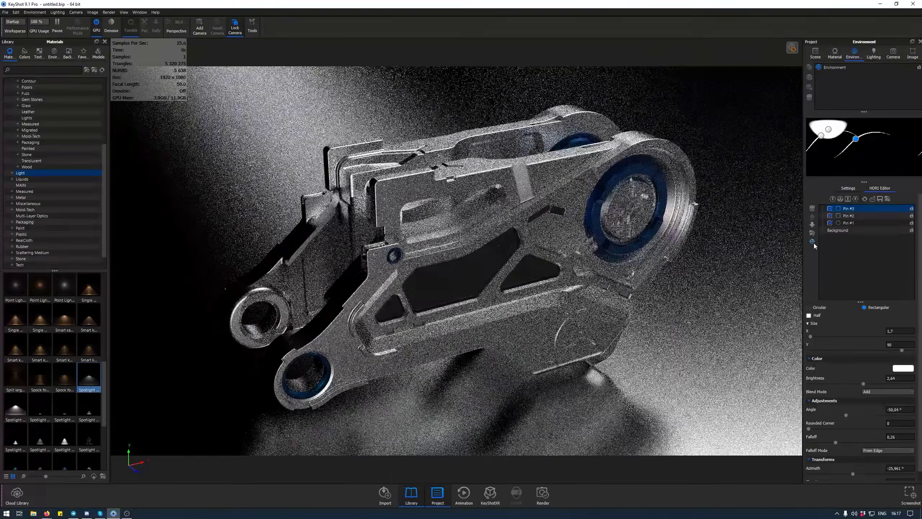
drag(637, 296, 630, 302)
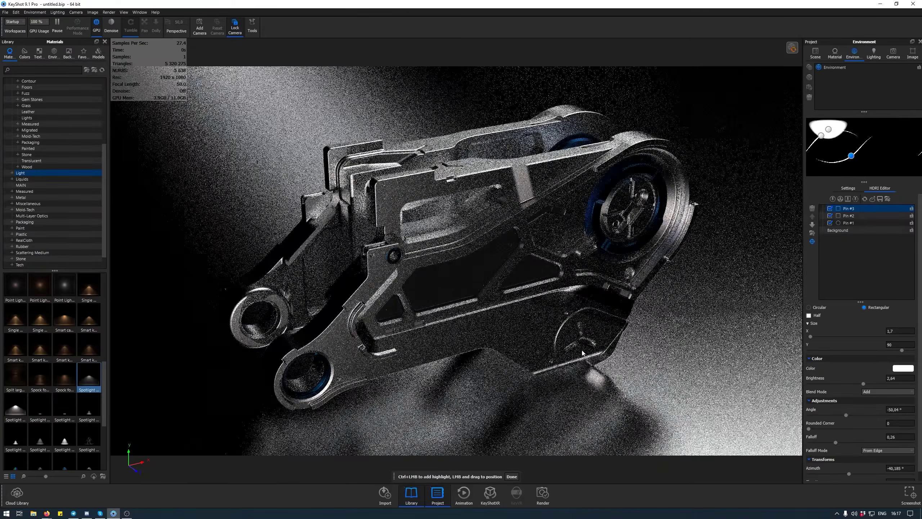
drag(582, 353, 402, 355)
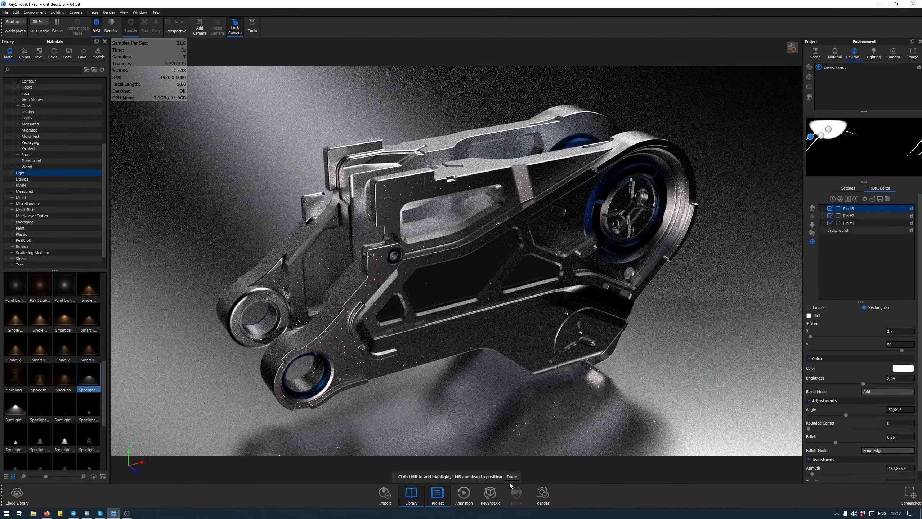
- Move and rotate the Cube spotlight in the geometry view to about X 1666, Y 1136, Z 1672
click(814, 54)
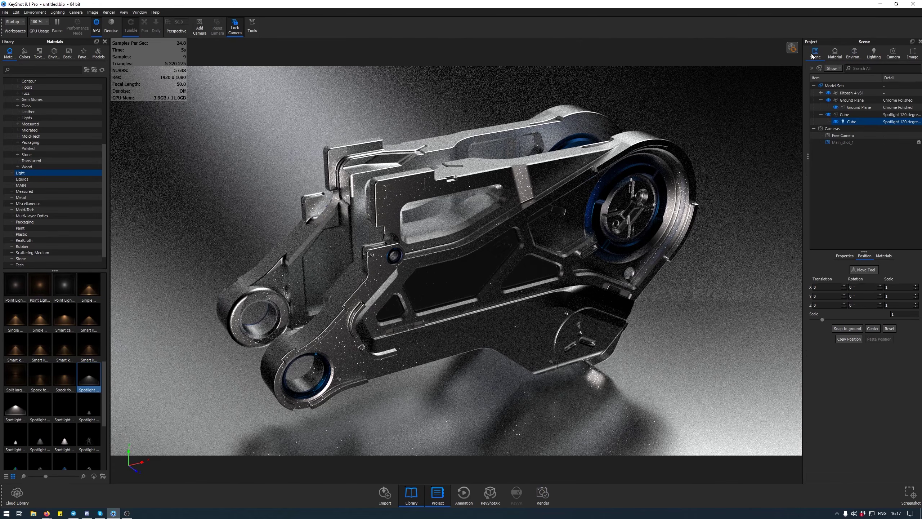
key(o)
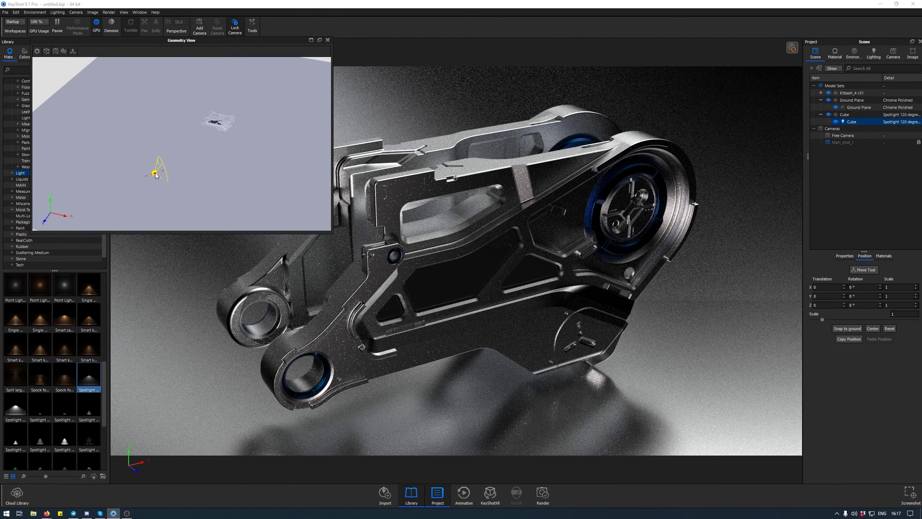
click(845, 114)
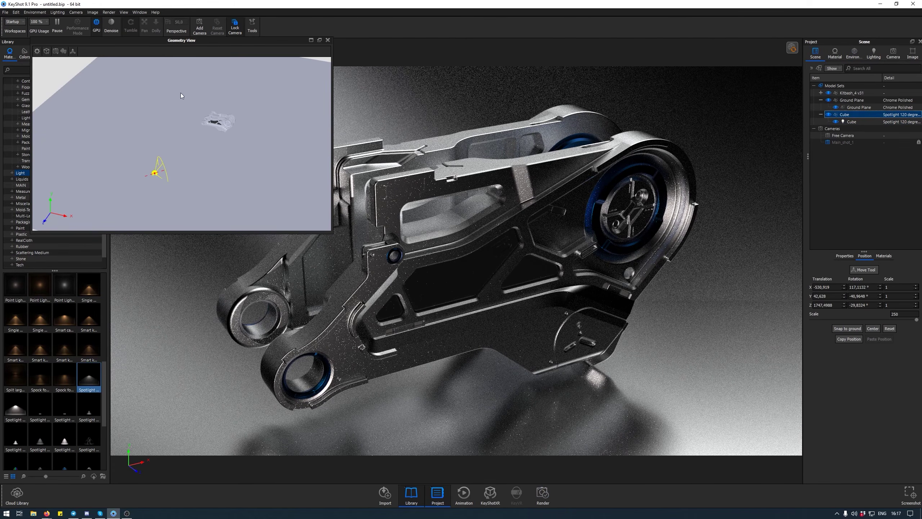
click(73, 51)
drag(175, 159, 271, 191)
drag(259, 225, 319, 117)
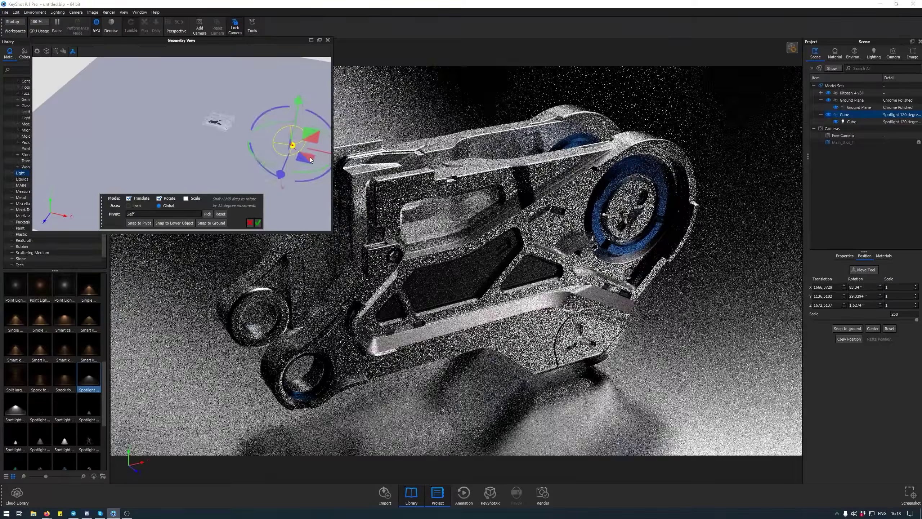
- Refine the spotlight's position to about X 1065, Y 1316, Z 2190 and its rotation to about 88°, 42°, 19°, and accept the move
drag(309, 157, 254, 189)
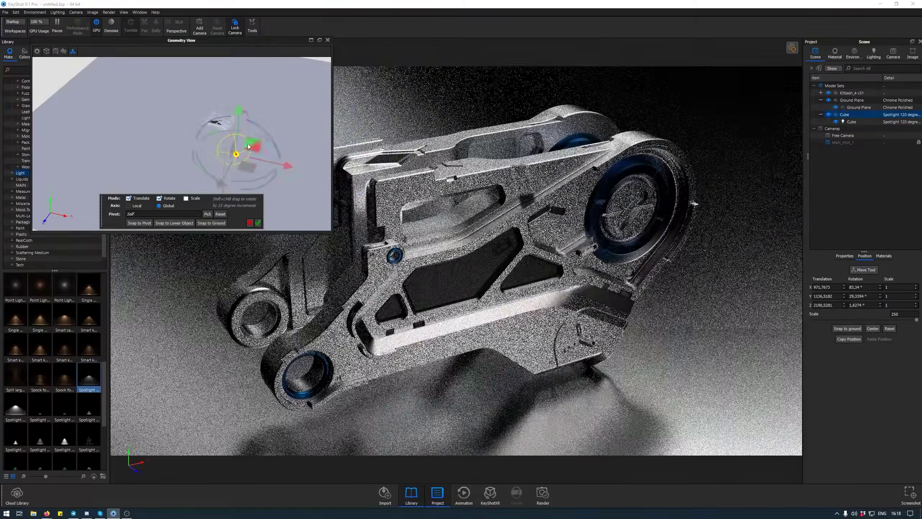
drag(270, 133, 265, 135)
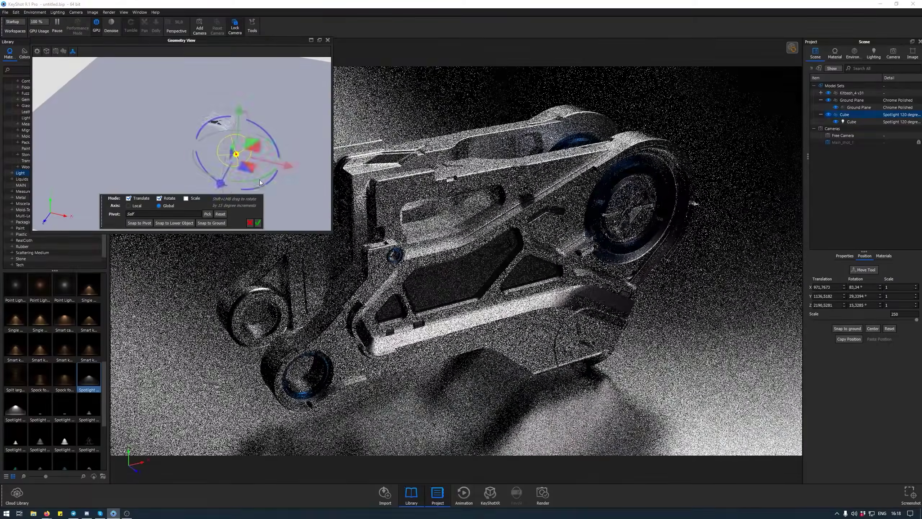
drag(260, 179, 278, 175)
mouse_move(250, 146)
mouse_down()
mouse_move(256, 119)
mouse_move(257, 163)
mouse_move(255, 142)
mouse_up()
click(258, 223)
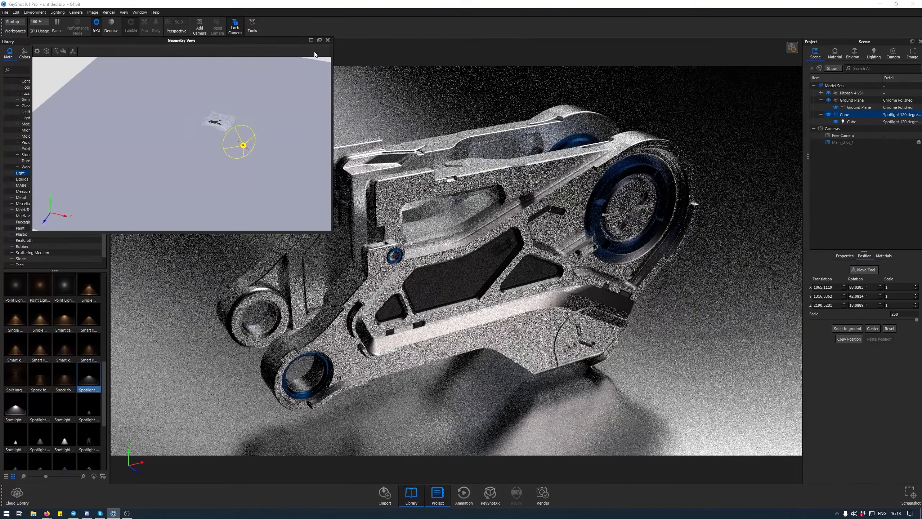
click(328, 41)
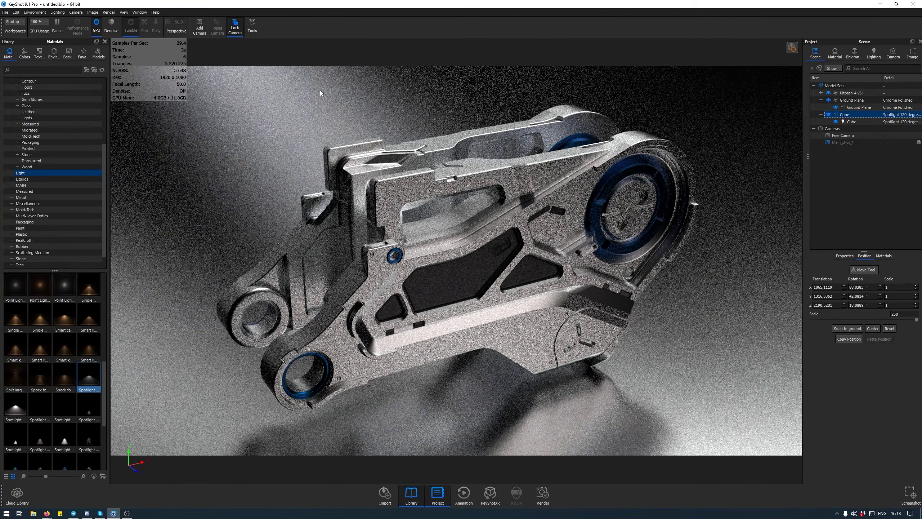
click(398, 260)
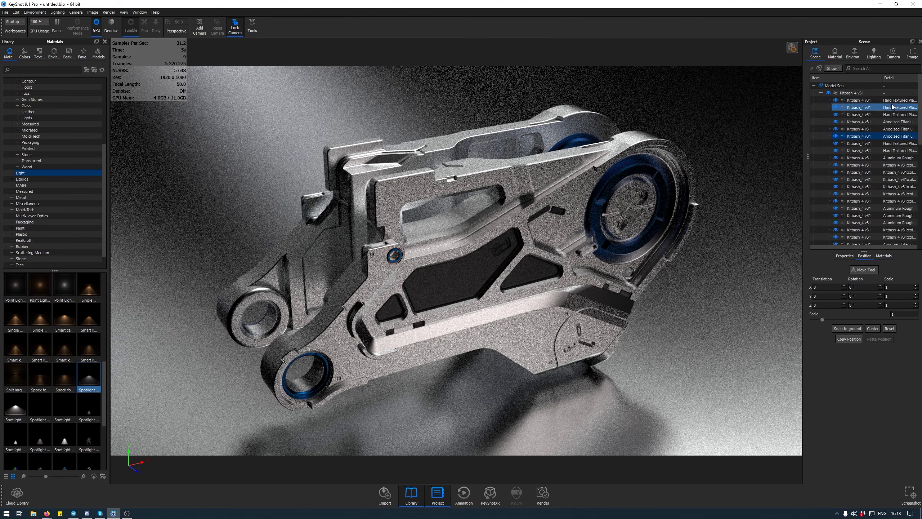
click(820, 93)
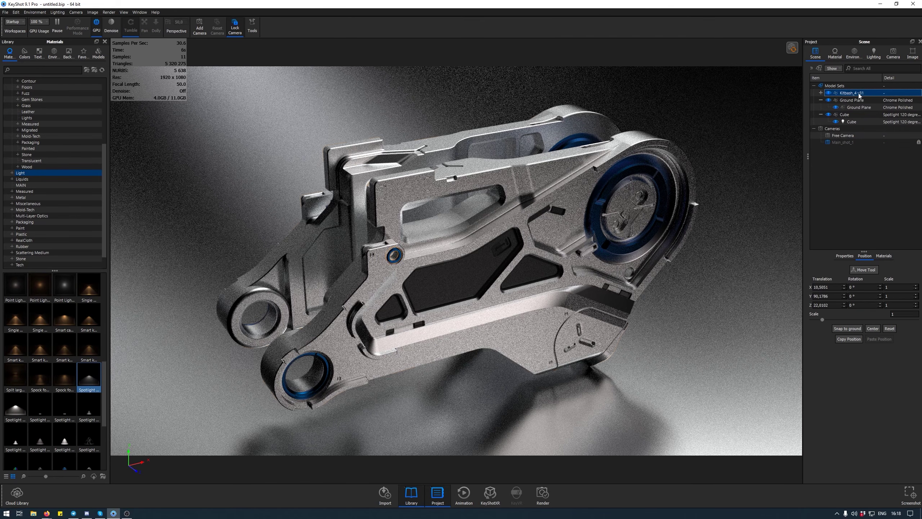
click(854, 50)
click(815, 53)
- Reduce the power of the Cube spotlight's material to 828 lumen
click(851, 122)
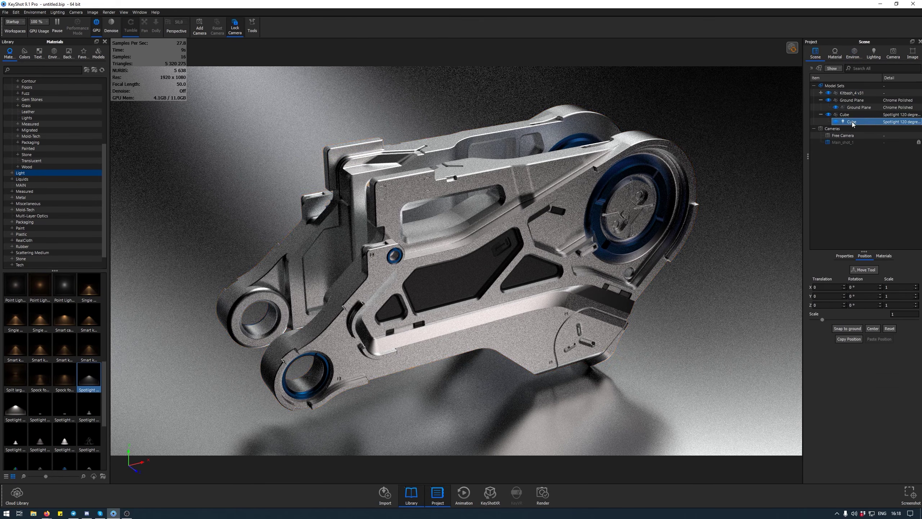
double_click(852, 121)
drag(863, 142, 841, 141)
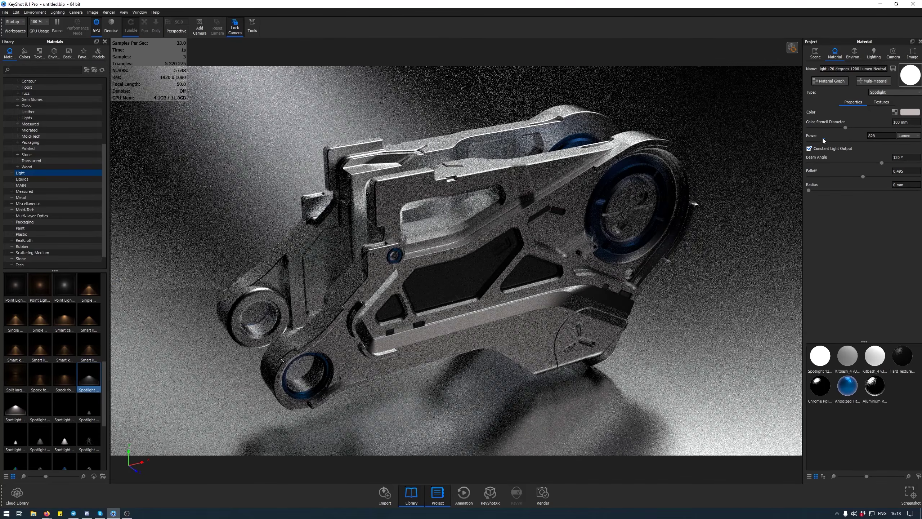
- Reposition Pin #3 in the HDRI environment by placing its highlight on the lower part of the arm
click(874, 55)
click(859, 56)
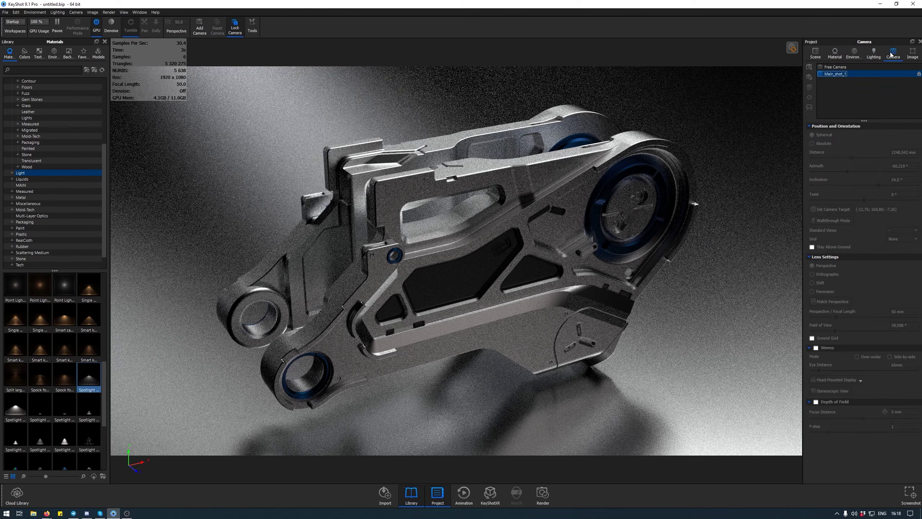
right_click(810, 138)
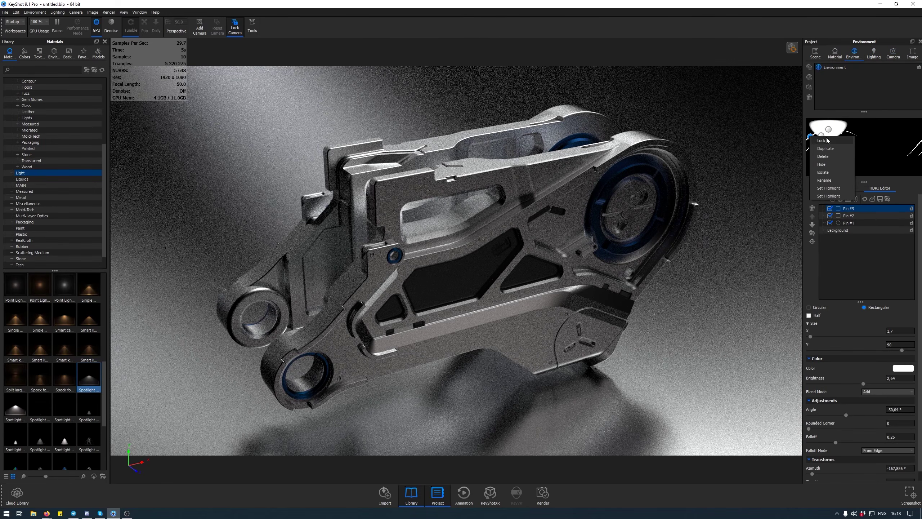
click(822, 135)
drag(811, 137, 838, 130)
click(812, 241)
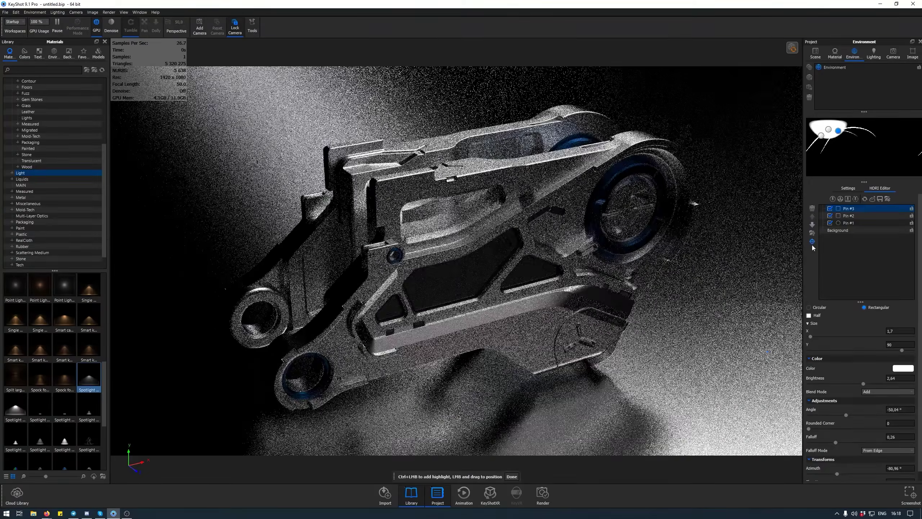
click(398, 359)
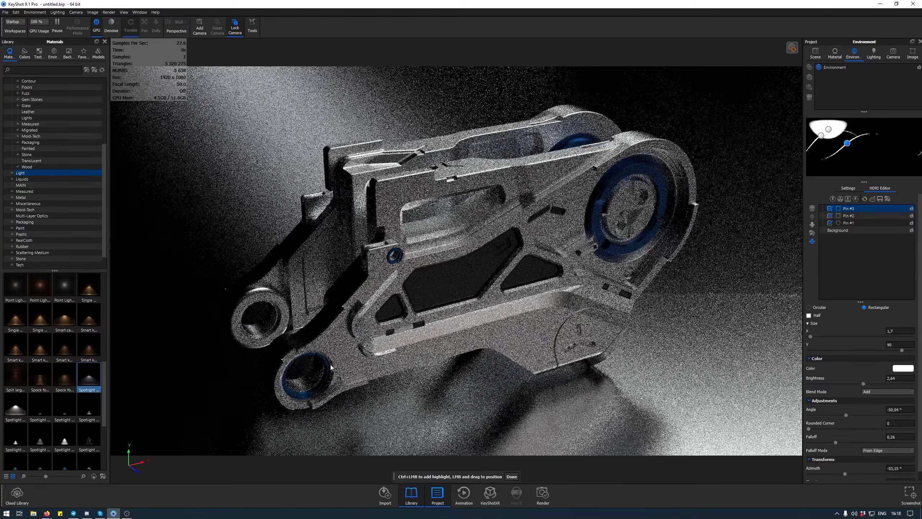
click(333, 364)
- Widen Pin #3 to an X size of 9.4, set its brightness to 2.686 and move its highlight toward the upper frame
drag(810, 337, 818, 337)
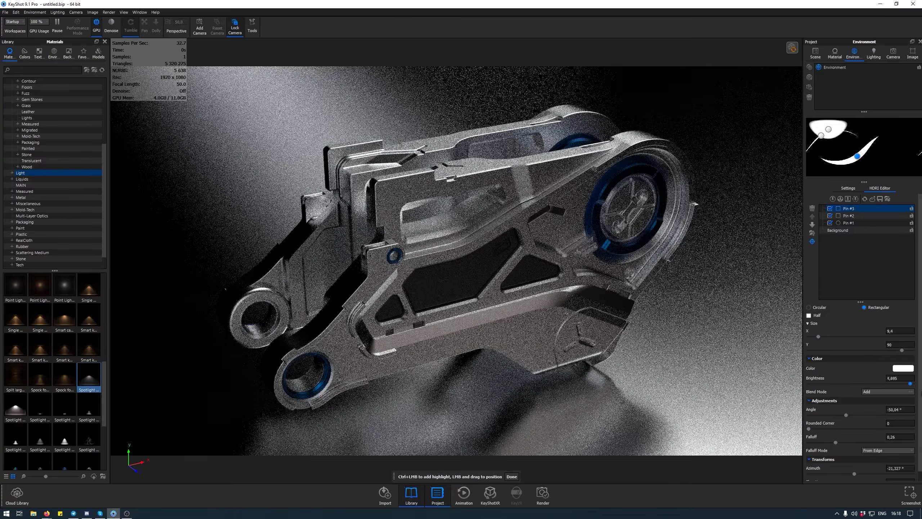
drag(911, 384, 919, 385)
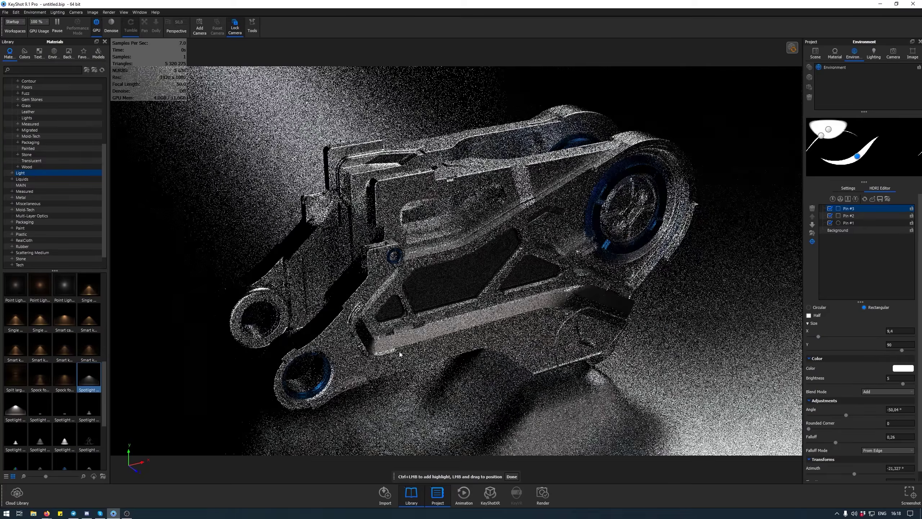
drag(398, 353, 523, 184)
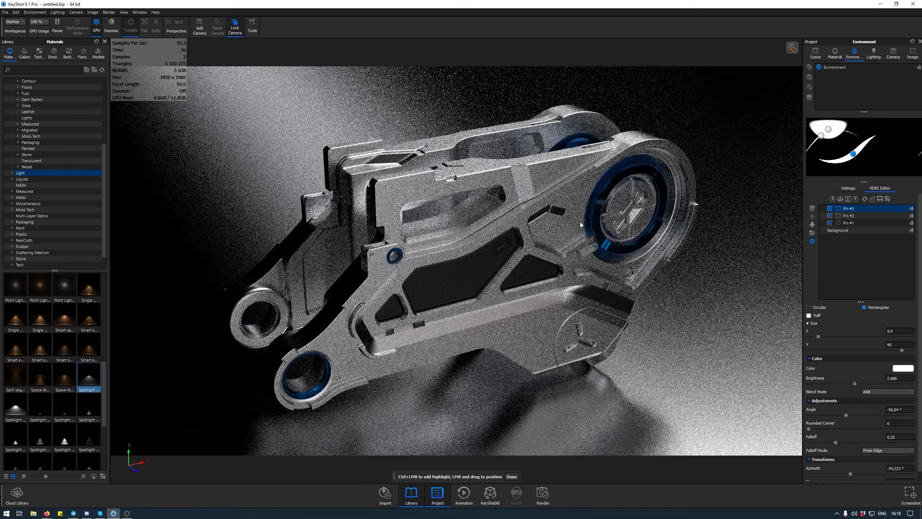
- Place the widened pin's highlight on the frame at an azimuth of about -85° and finish highlight placement
click(545, 195)
drag(545, 195, 476, 330)
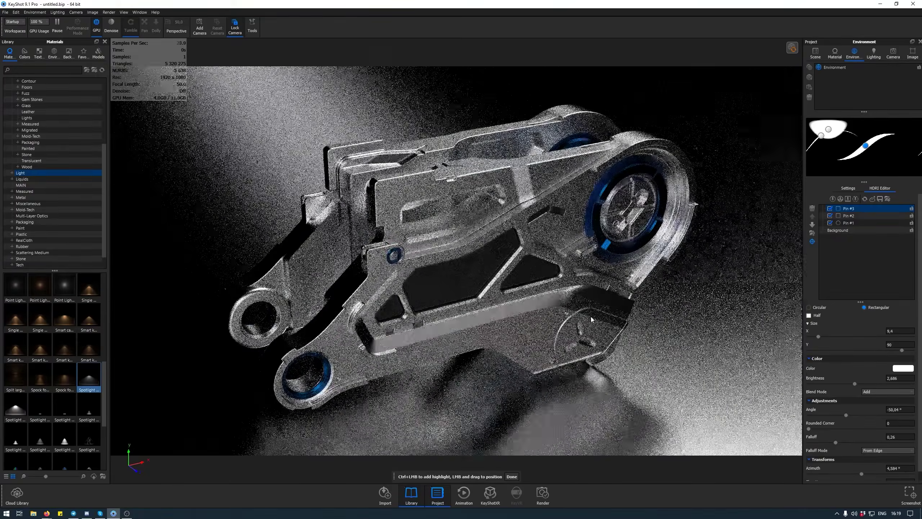
click(630, 289)
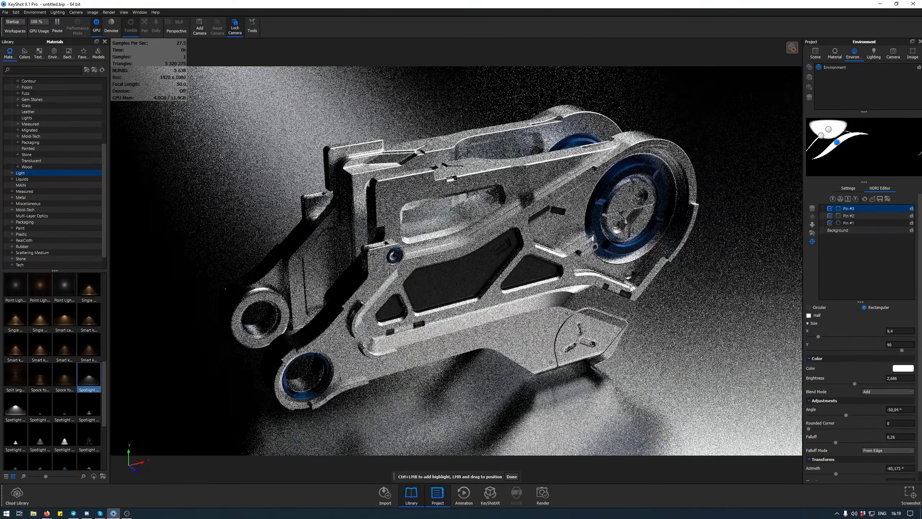
click(512, 476)
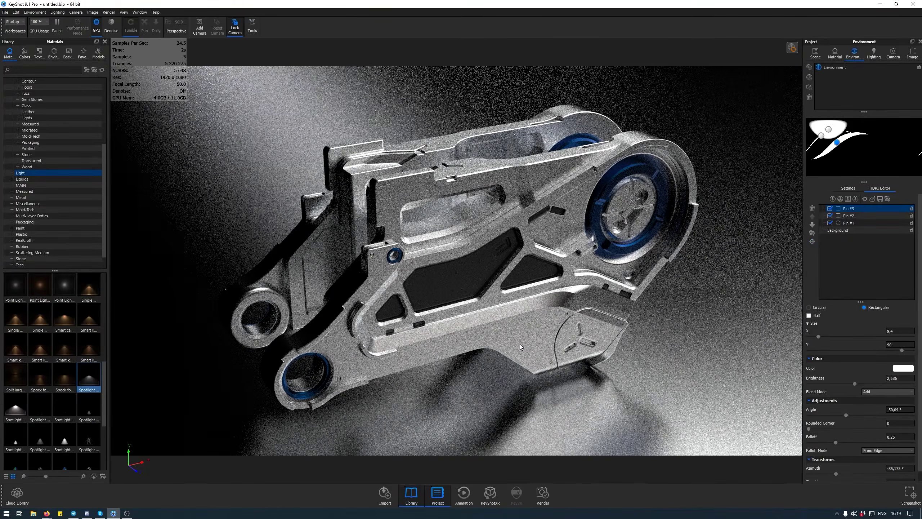
- Apply the polished aluminum from the Metal library to the main frame and open the Aluminum_Polished_Dirtier_a material for editing
click(816, 53)
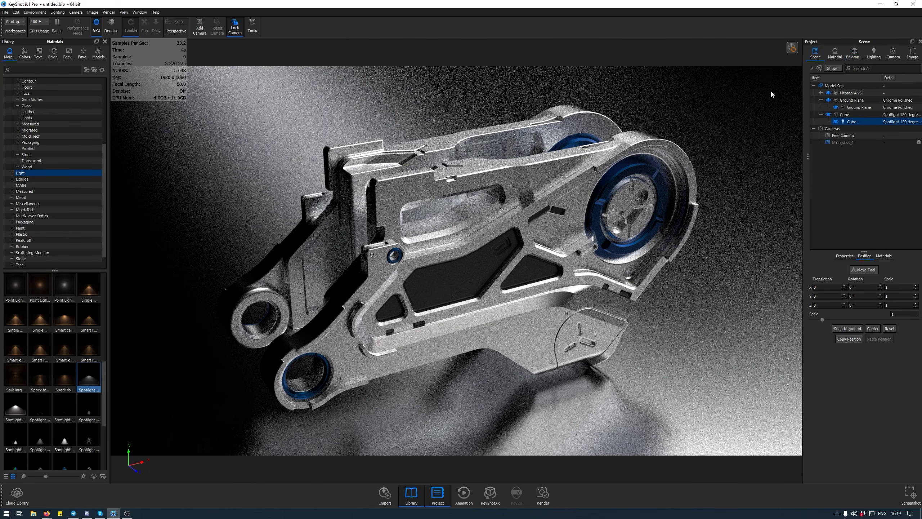
click(21, 197)
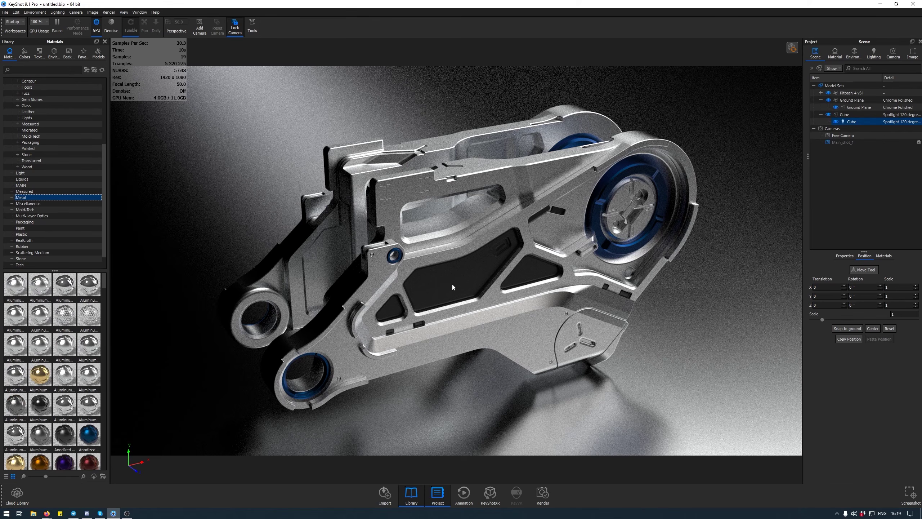
scroll(15, 316, down, 3)
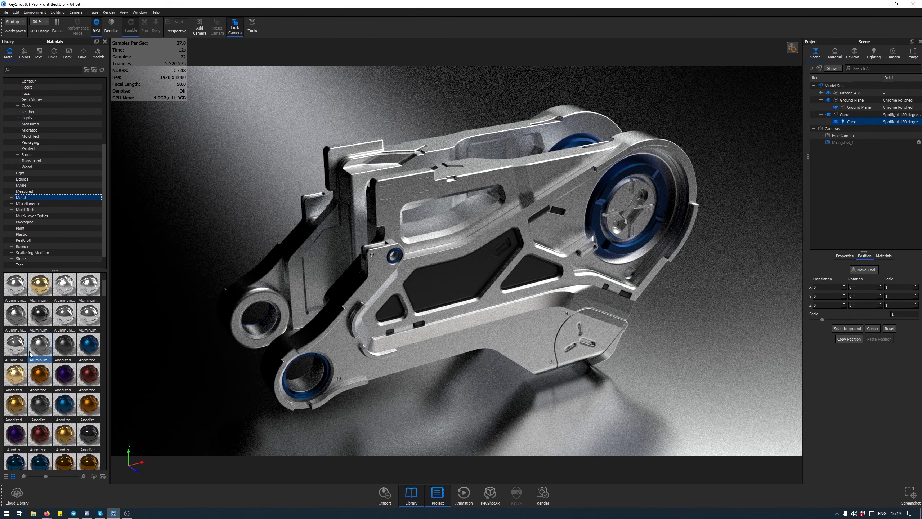
drag(15, 353, 379, 279)
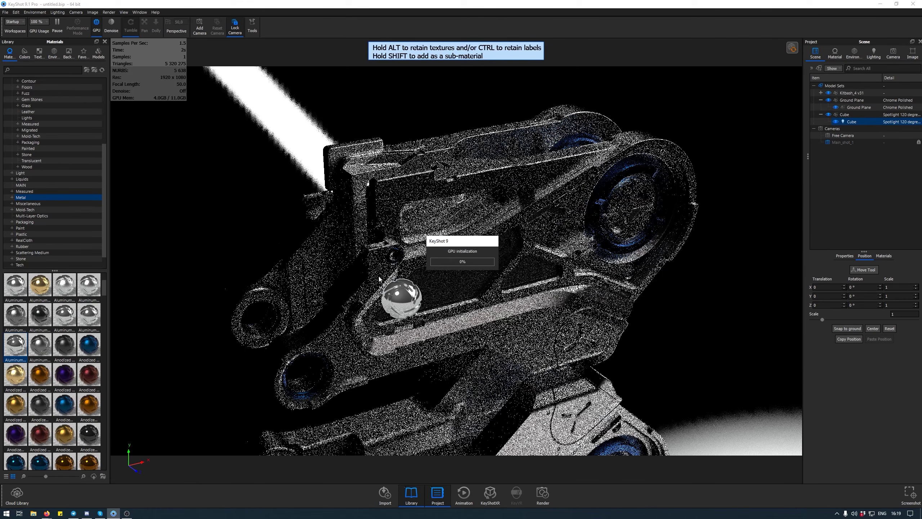
drag(378, 279, 378, 279)
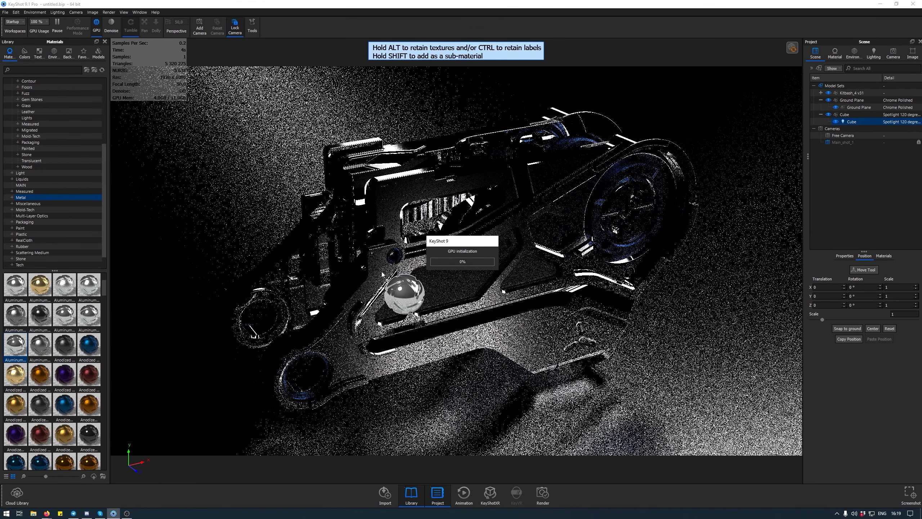
double_click(519, 214)
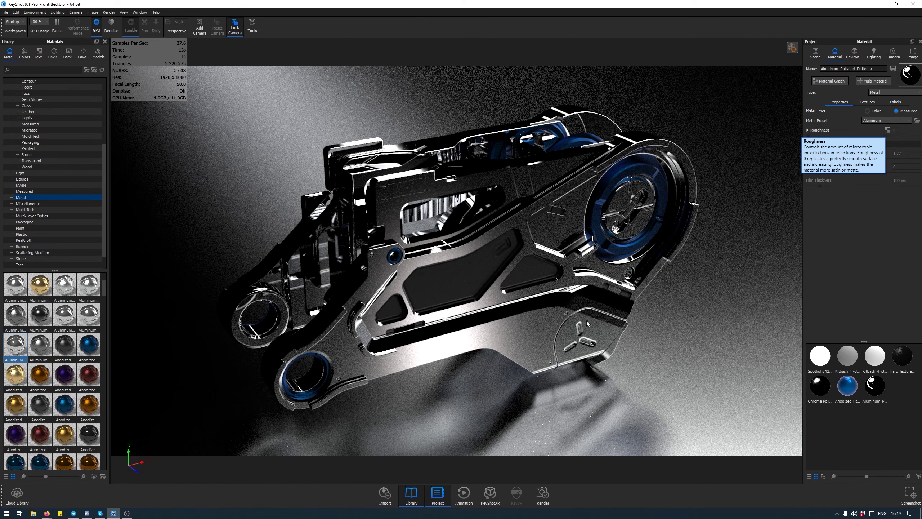
- Try a box-mapped roughness image texture on the polished aluminum's roughness
click(887, 130)
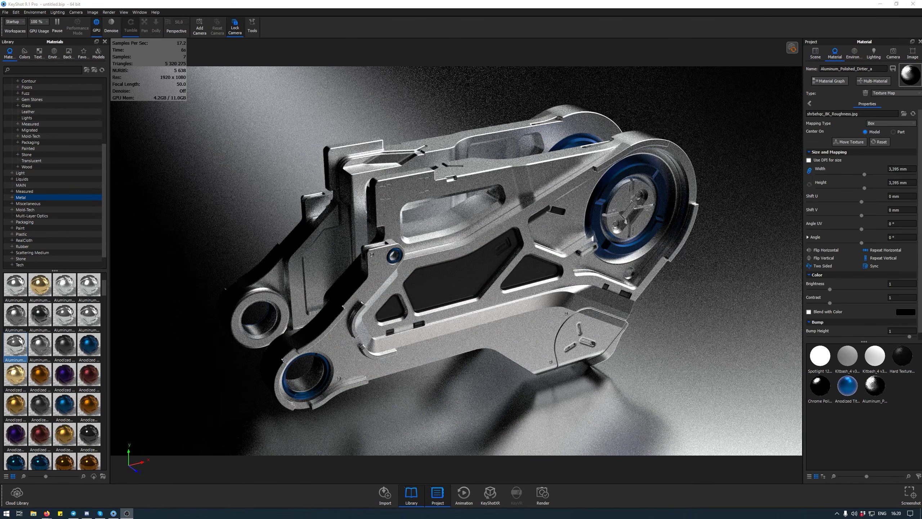
click(866, 93)
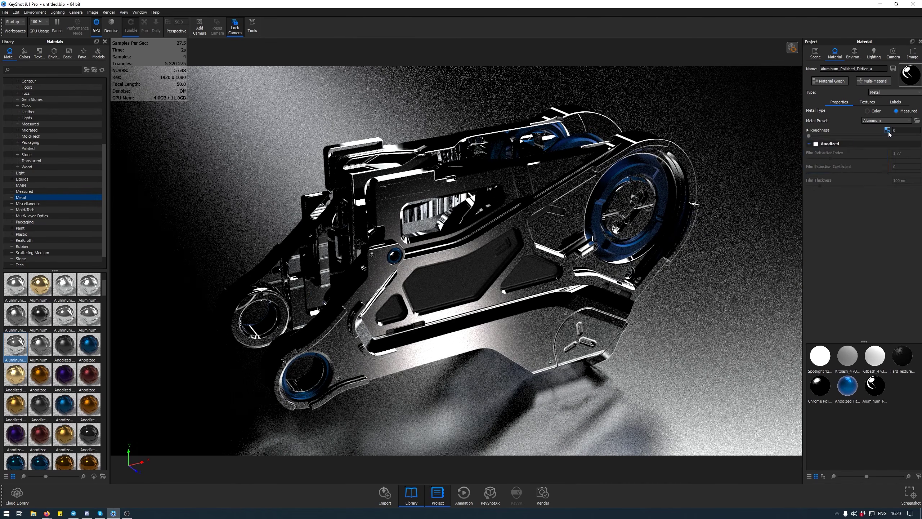
click(827, 129)
click(829, 129)
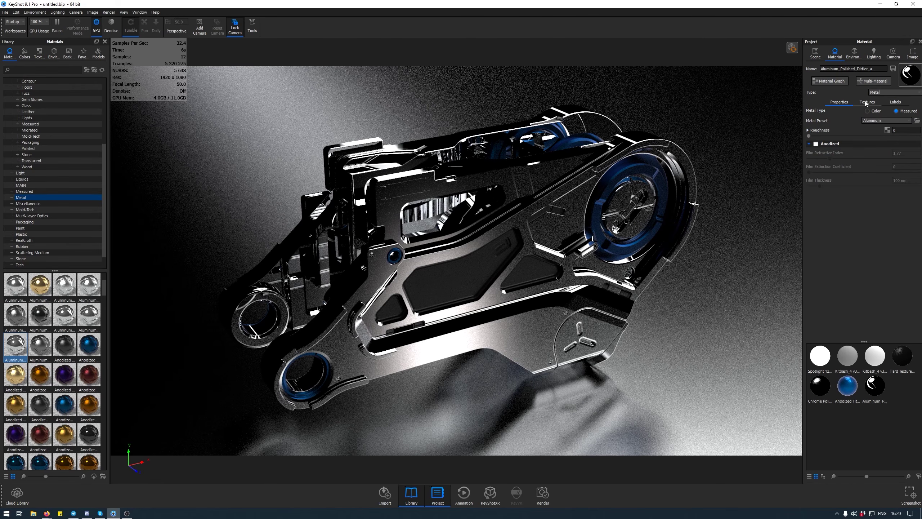
- Clear the color and bump textures from the Aluminum_Polished_Dirtier_a material
click(900, 103)
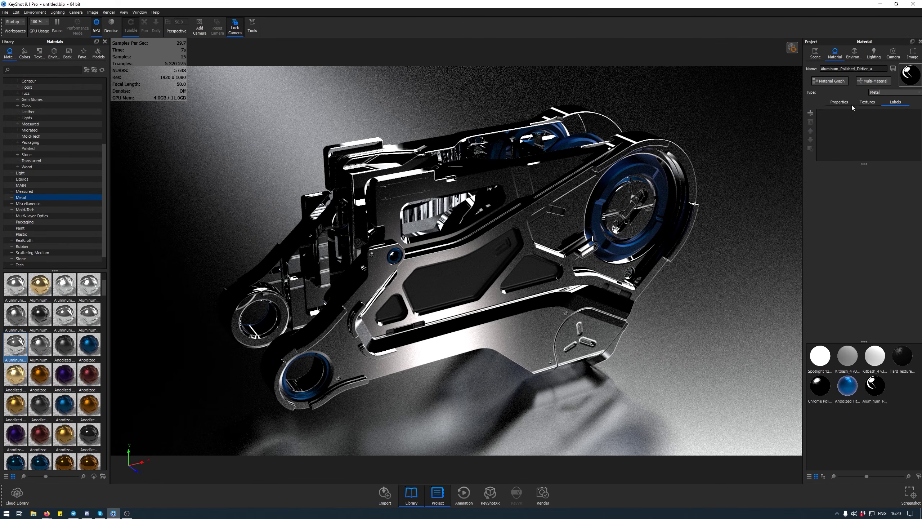
click(874, 103)
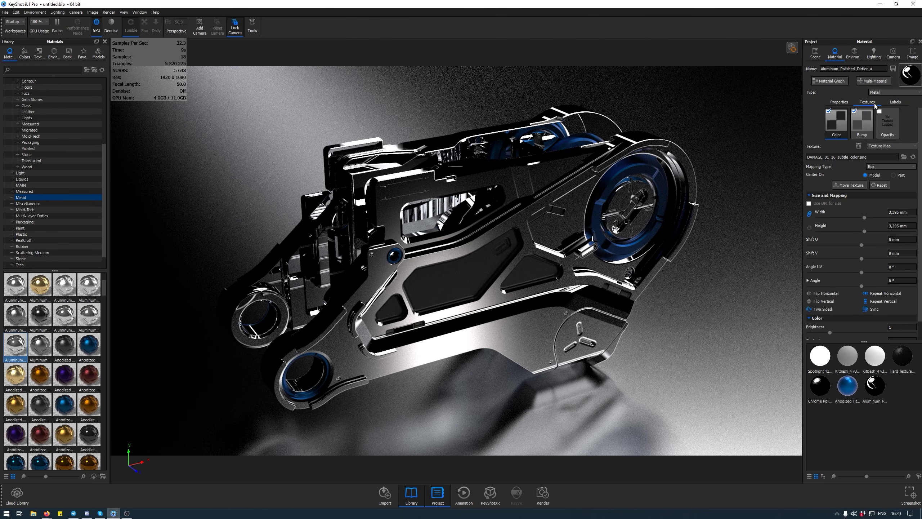
right_click(858, 119)
click(871, 123)
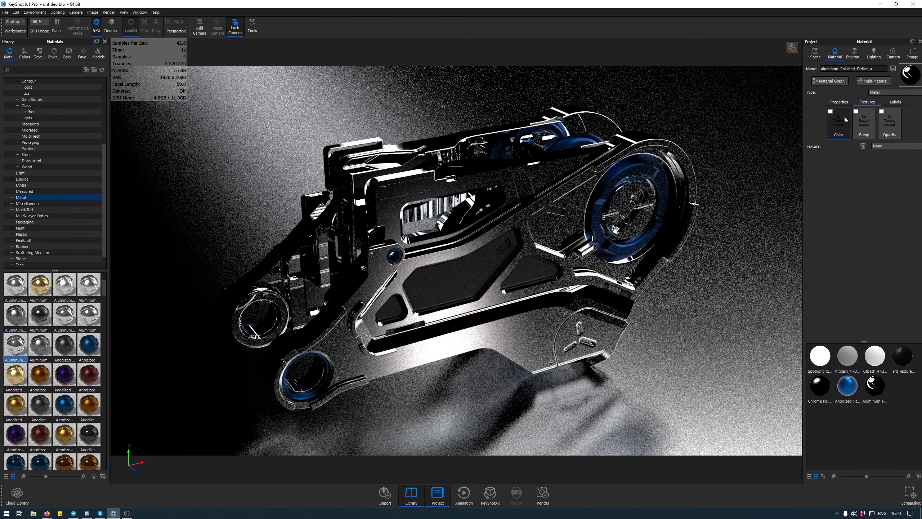
click(843, 102)
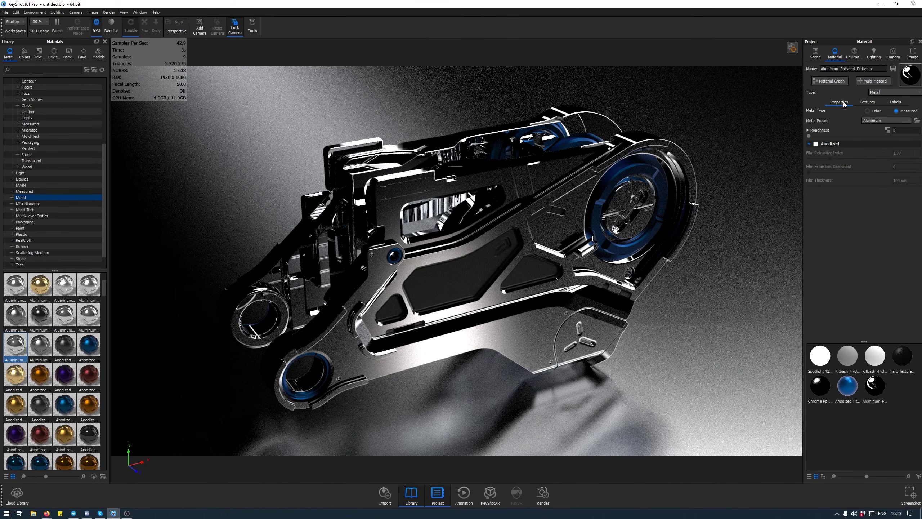
click(888, 130)
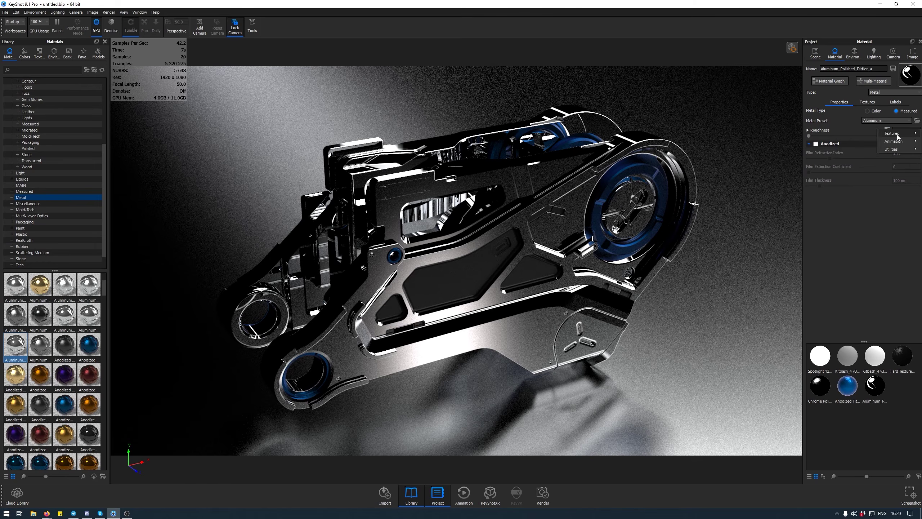
mouse_move(883, 134)
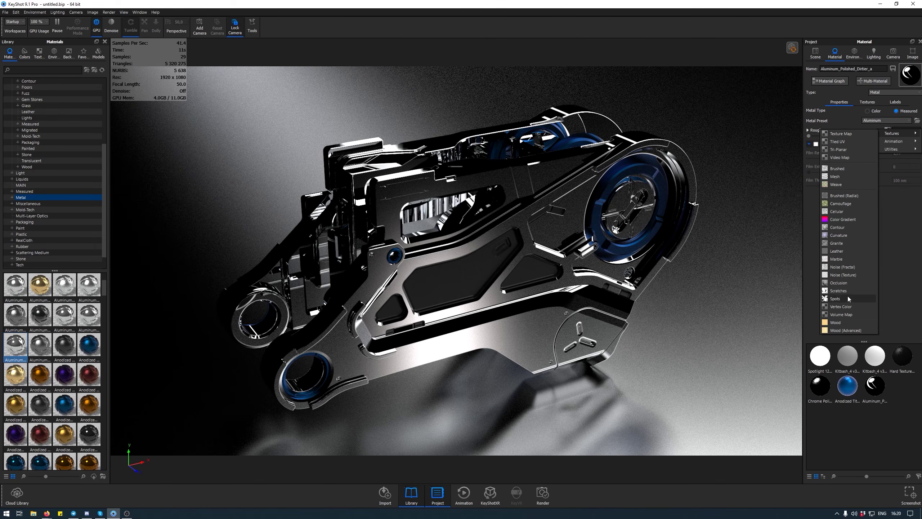
mouse_move(895, 149)
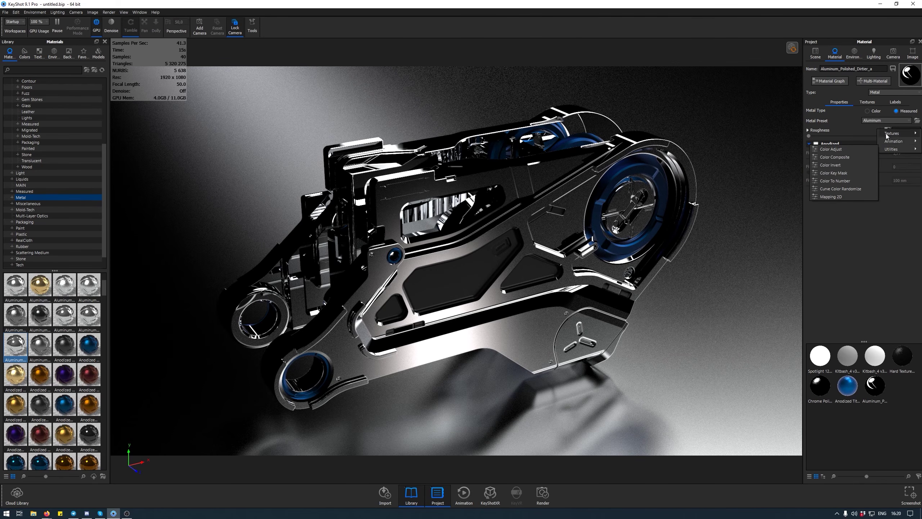
click(885, 168)
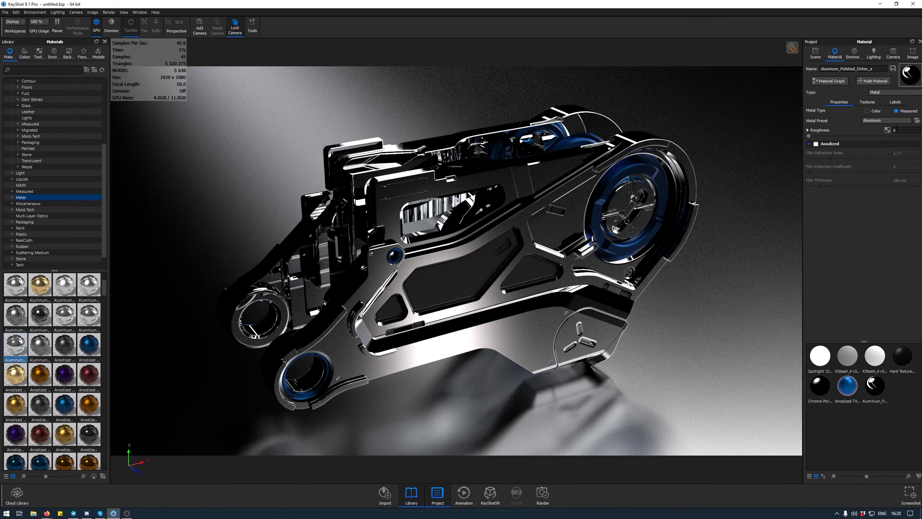
- Load shrcaefc_8K_Roughness.jpg from the Quixel Metal_Treated_shrcaefc folder as the aluminum's roughness texture
double_click(887, 131)
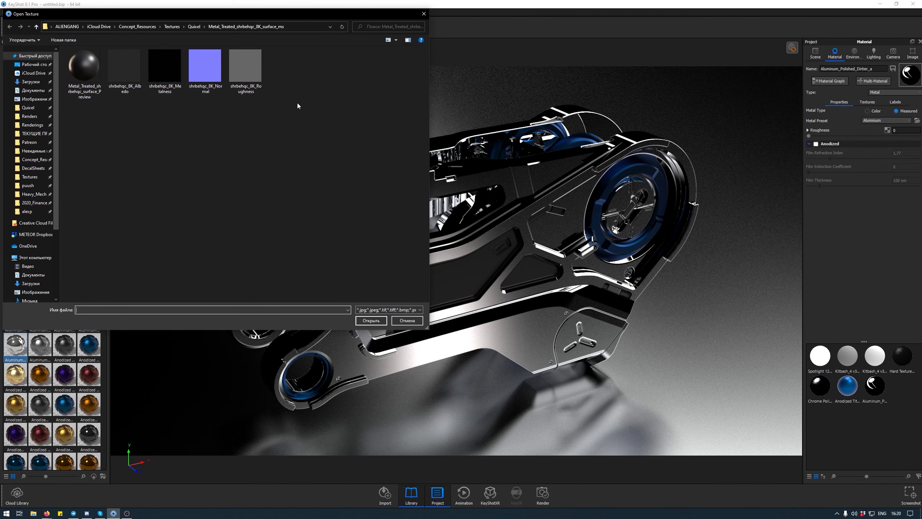
click(198, 26)
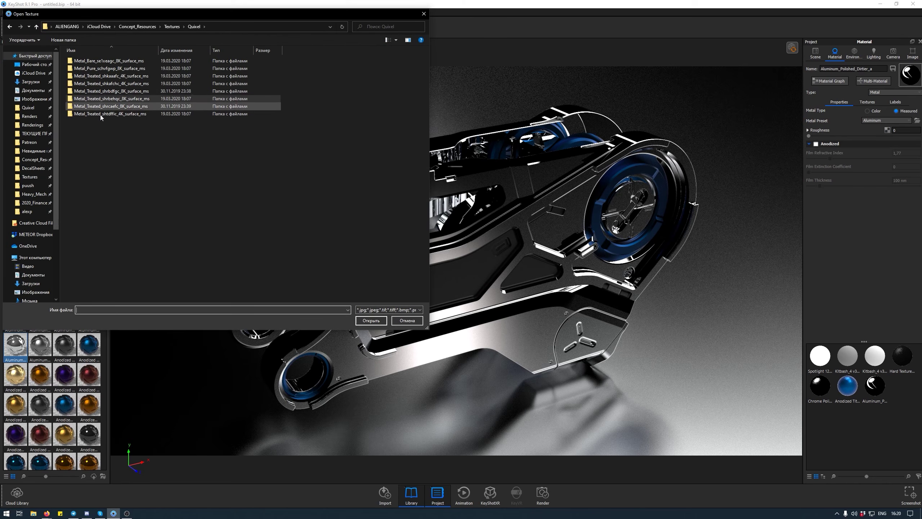
double_click(152, 106)
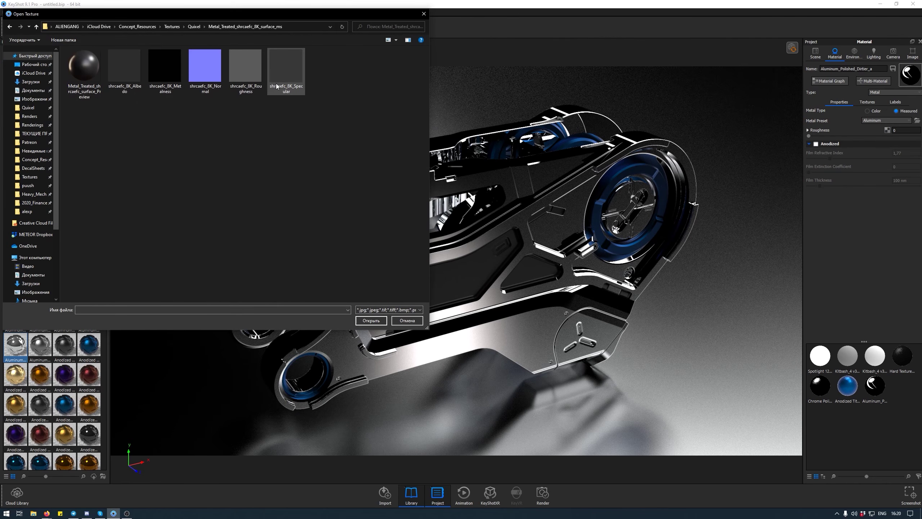
double_click(254, 87)
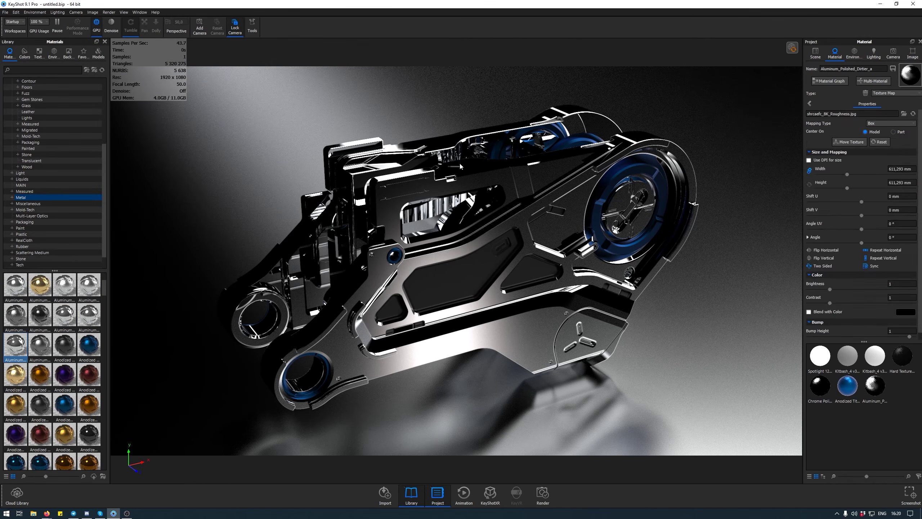
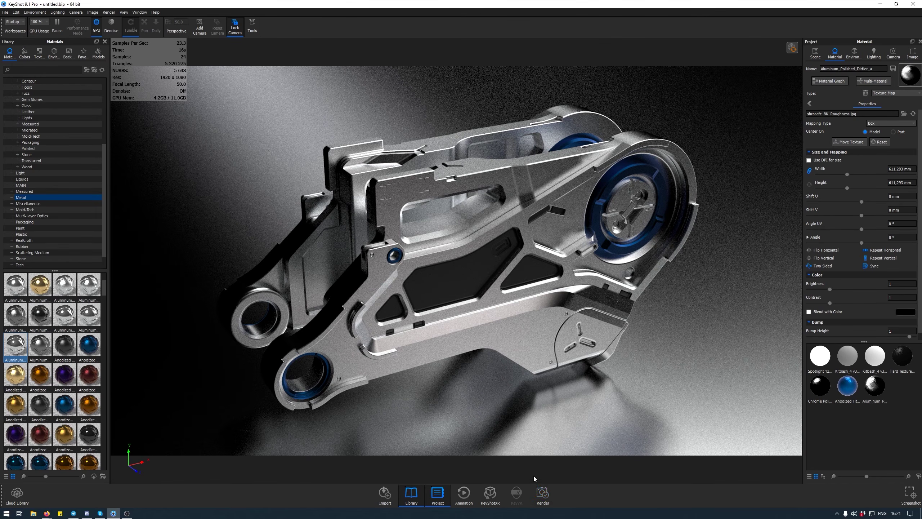
- Enable a render region and frame it over the middle of the swingarm, about 512 by 202 px
click(543, 493)
click(319, 187)
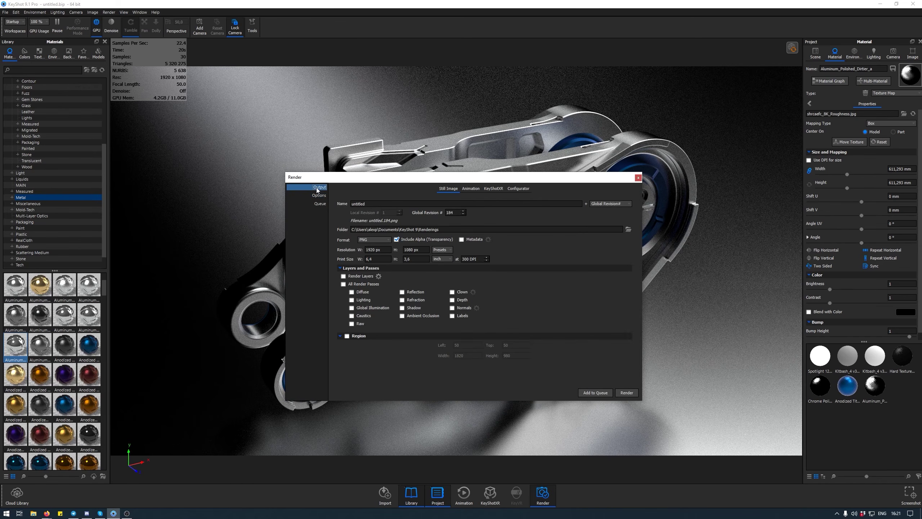
click(347, 336)
drag(388, 180, 102, 294)
drag(128, 84, 596, 364)
drag(768, 413, 554, 298)
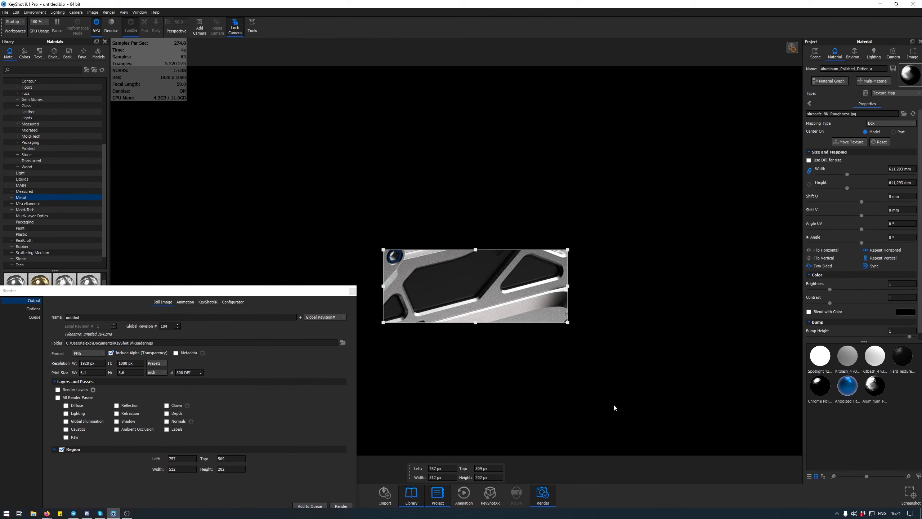
- Try a roughness map from the Quixel Metal_Treated_shrbdfgc folder and enlarge the texture to 1754 mm
click(904, 114)
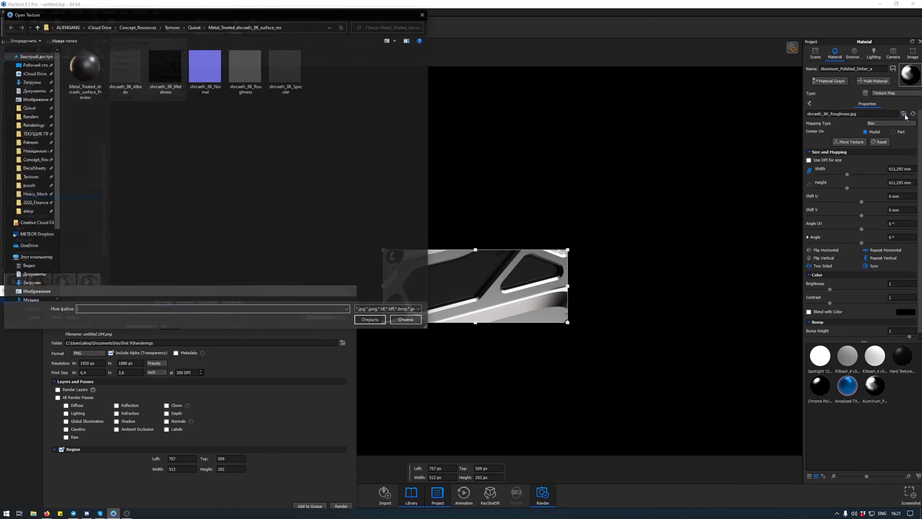
click(193, 27)
click(121, 91)
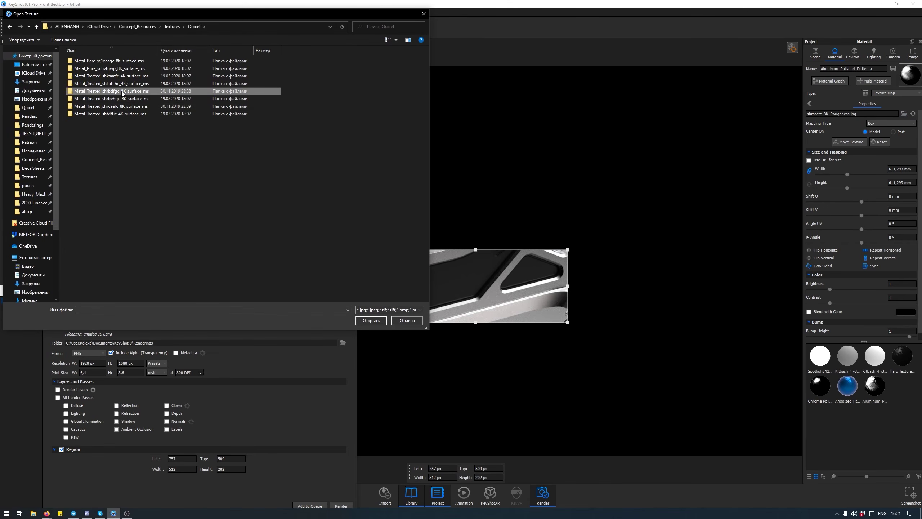
double_click(121, 91)
double_click(103, 121)
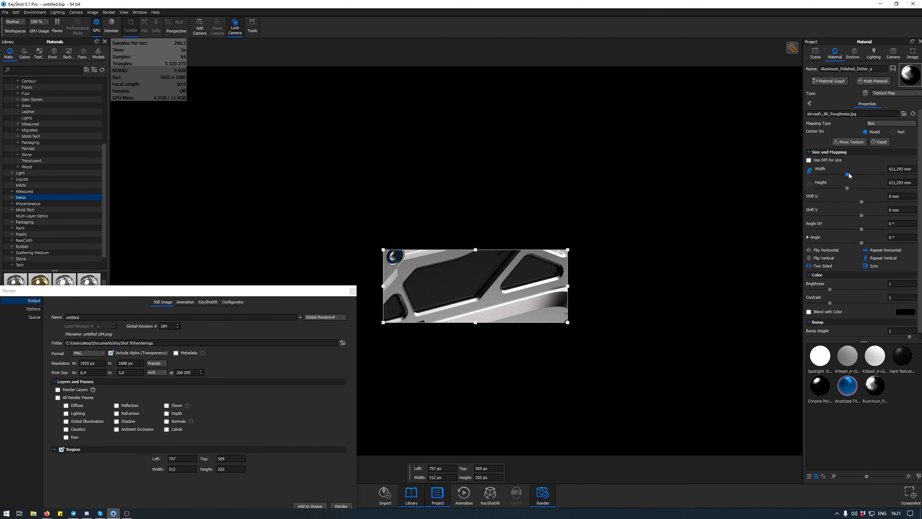
drag(848, 174, 905, 180)
- Replace the roughness texture with shkaaafc_4K_Roughness.jpg from the Quixel textures
click(904, 114)
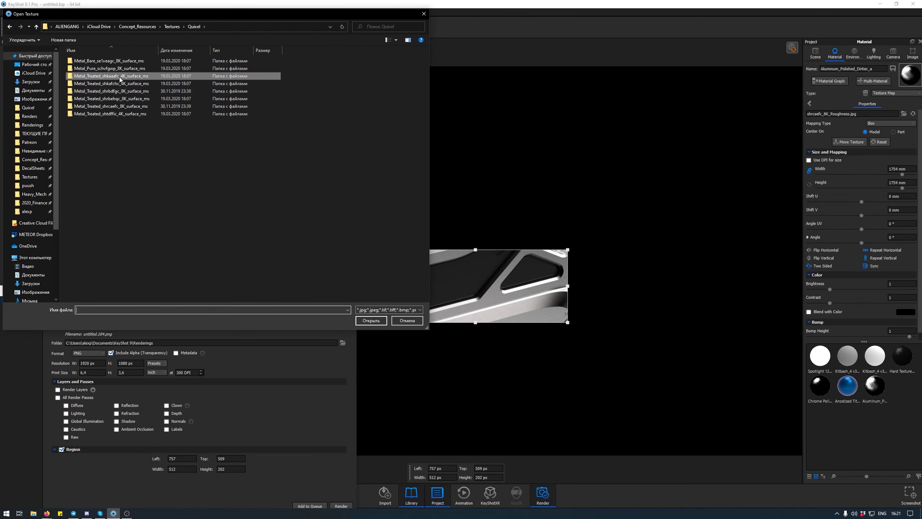
double_click(120, 76)
double_click(249, 77)
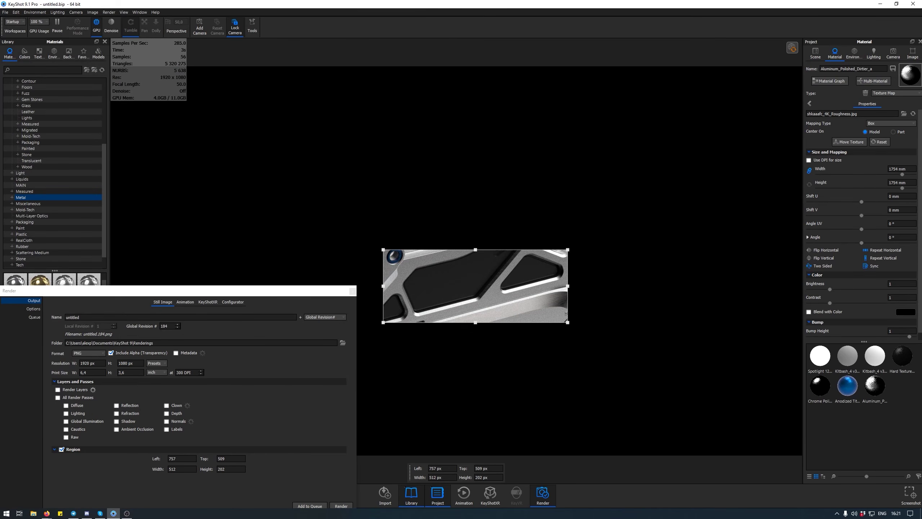
- Set the roughness texture's width to 3000 mm and extend the render region's height to about 355 px
click(891, 169)
text(3000)
key(Return)
drag(475, 322, 475, 378)
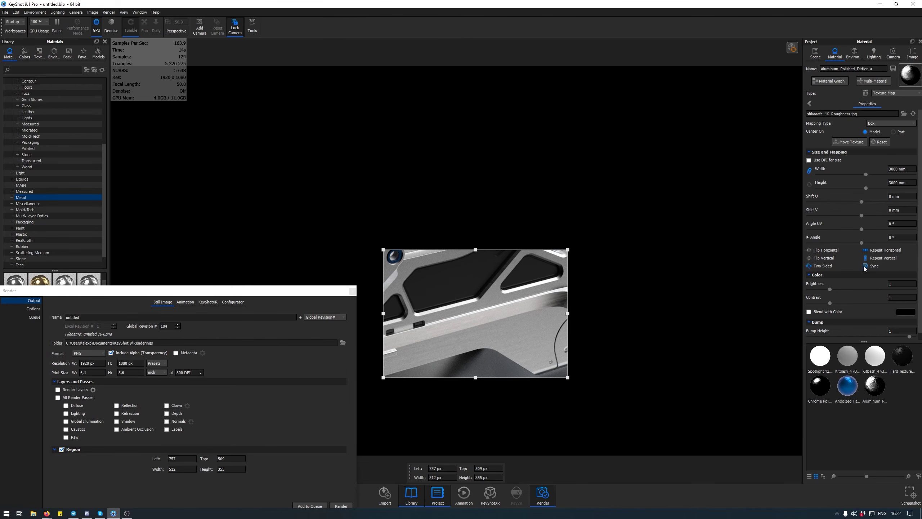
- Turn off Sync for the roughness texture and raise its contrast to about 1.655
click(864, 267)
scroll(859, 291, down, 1)
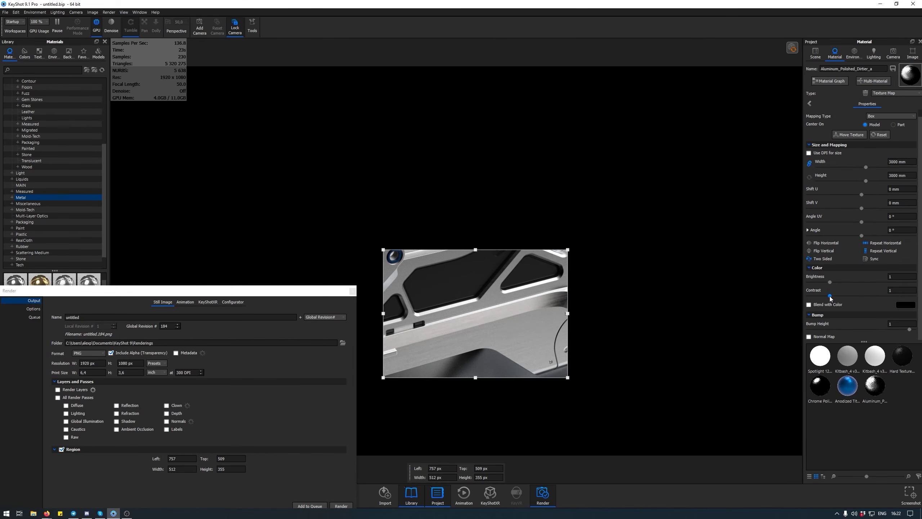
mouse_move(830, 296)
mouse_down()
mouse_move(857, 297)
mouse_move(843, 296)
mouse_up()
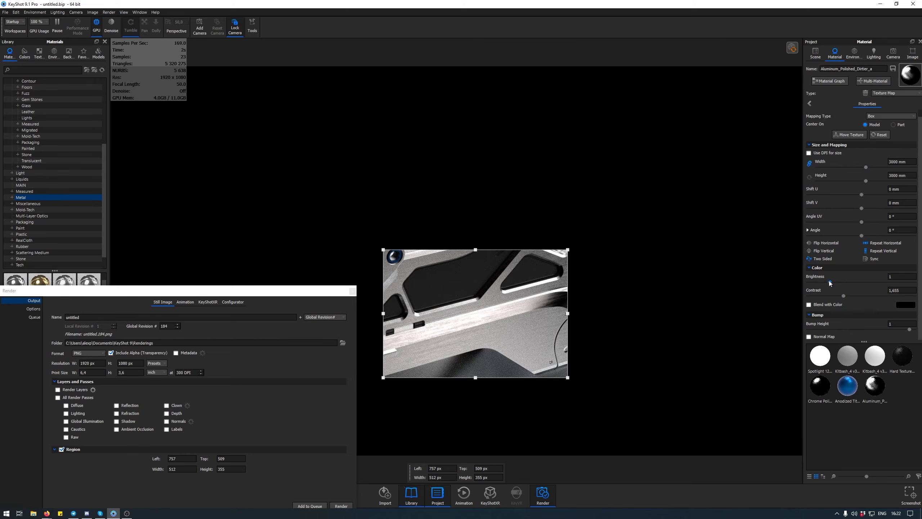
- Test high and low brightness on the roughness texture, settle on 0.255, and reduce its width to about 432 mm
drag(830, 282, 899, 283)
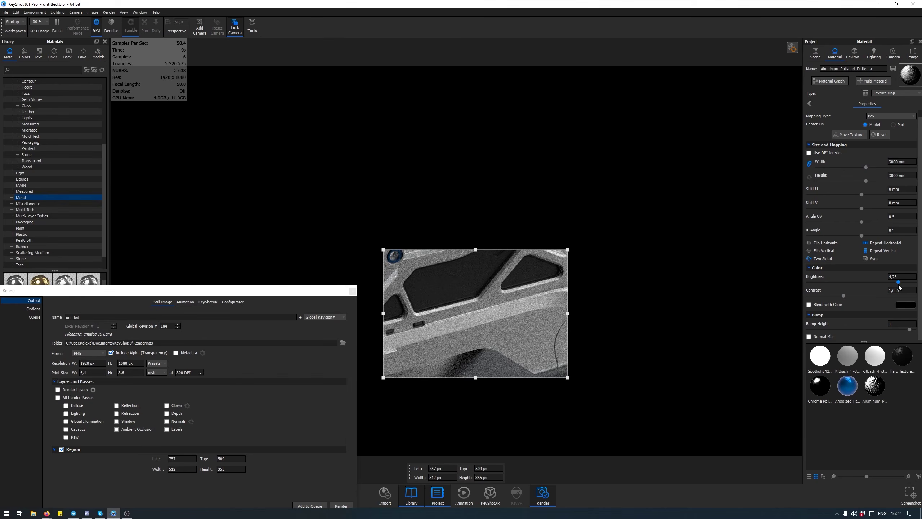
drag(898, 283, 826, 283)
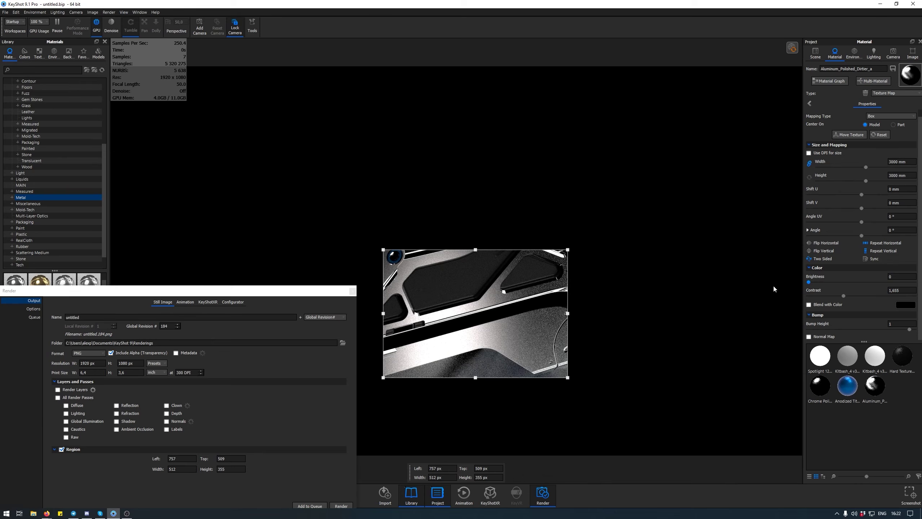
mouse_move(809, 282)
mouse_down()
mouse_move(849, 283)
mouse_move(820, 289)
mouse_up()
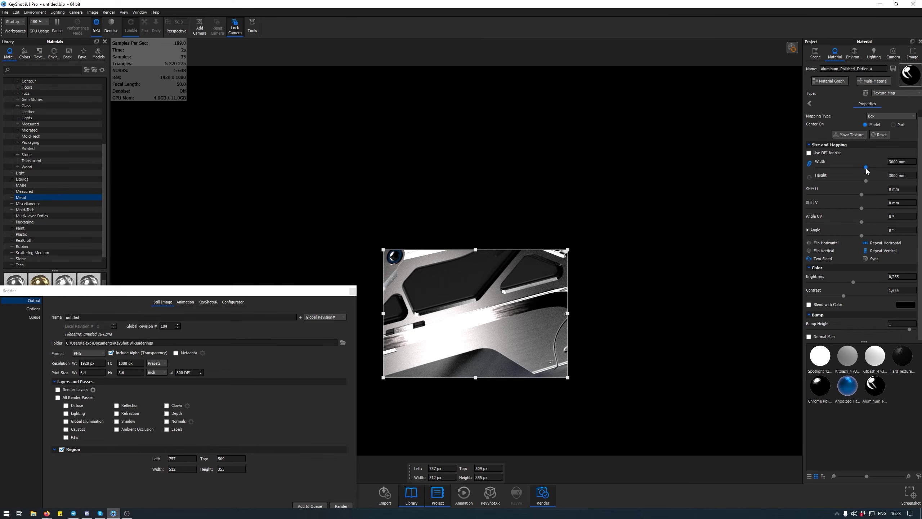
drag(866, 171, 839, 181)
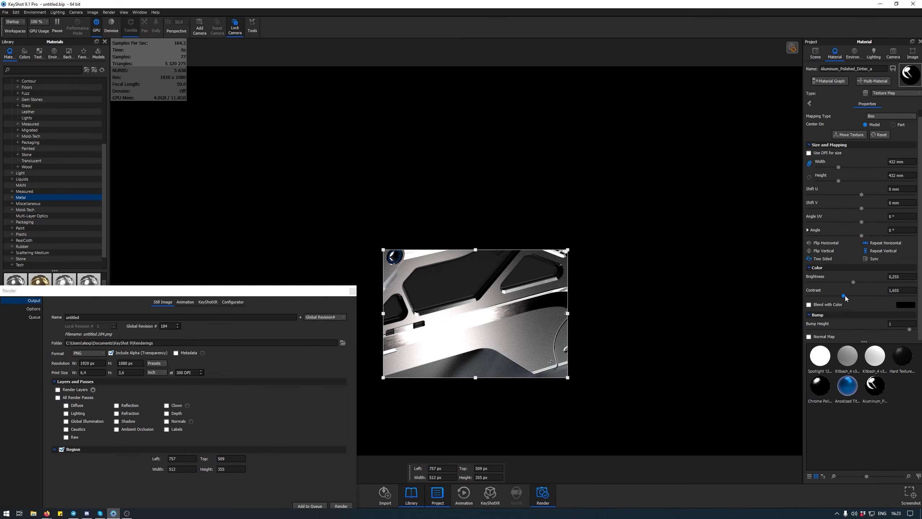
click(827, 304)
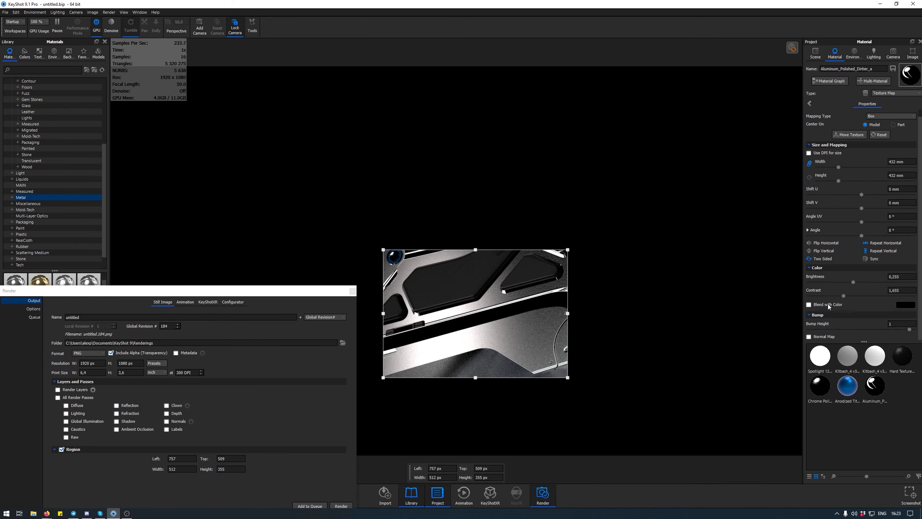
- Return to the aluminum's main properties and enable Anodized with a film extinction coefficient of about 1.95
click(810, 103)
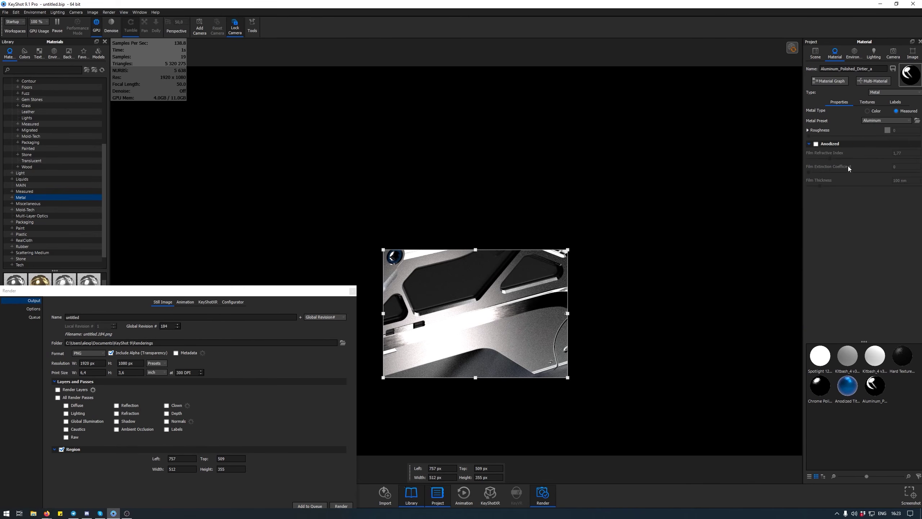
click(836, 145)
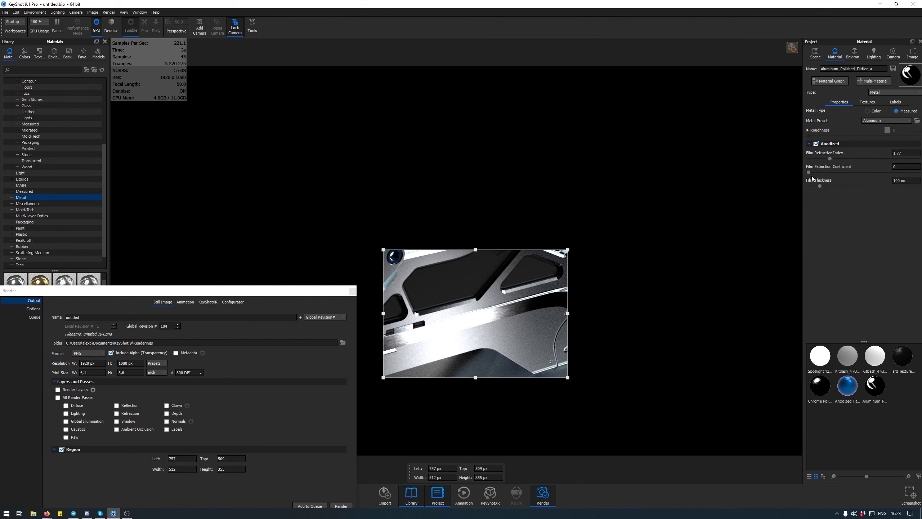
drag(808, 172, 850, 172)
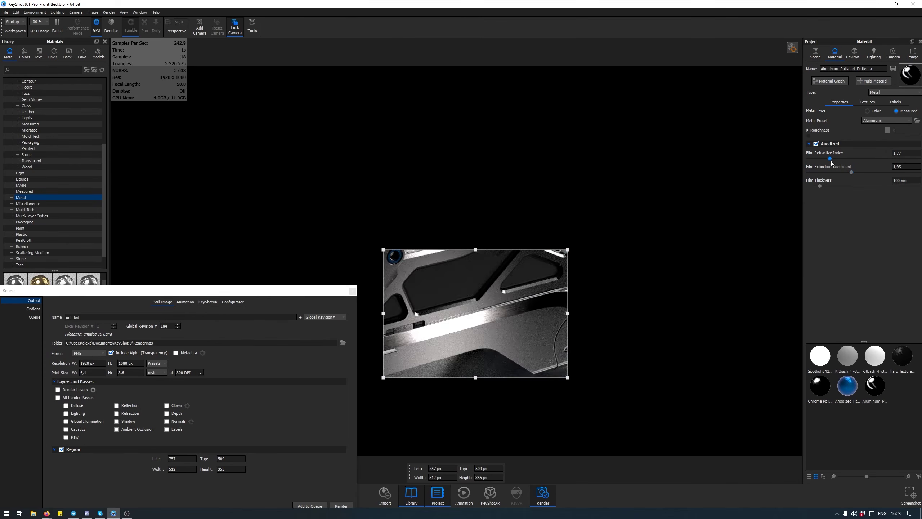
- Turn off region rendering and set the anodized film's refractive index to 1.84 and extinction coefficient to 1.885
click(61, 449)
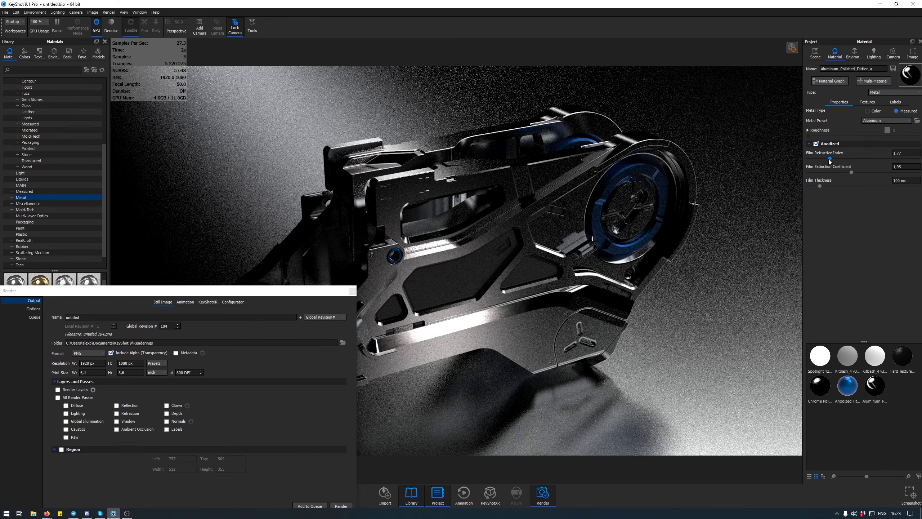
mouse_move(829, 158)
mouse_down()
mouse_move(864, 159)
mouse_move(832, 159)
mouse_up()
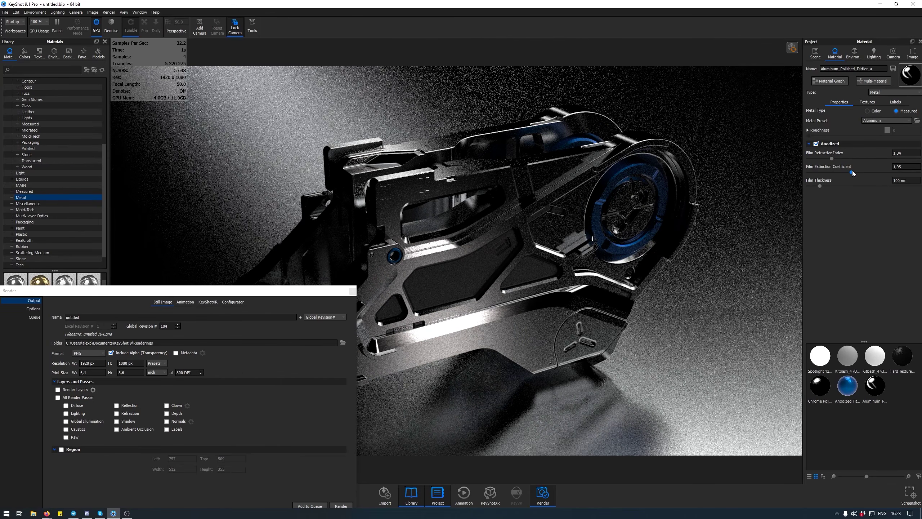
mouse_move(852, 172)
mouse_down()
mouse_move(876, 171)
mouse_move(798, 173)
mouse_move(921, 173)
mouse_move(852, 176)
mouse_up()
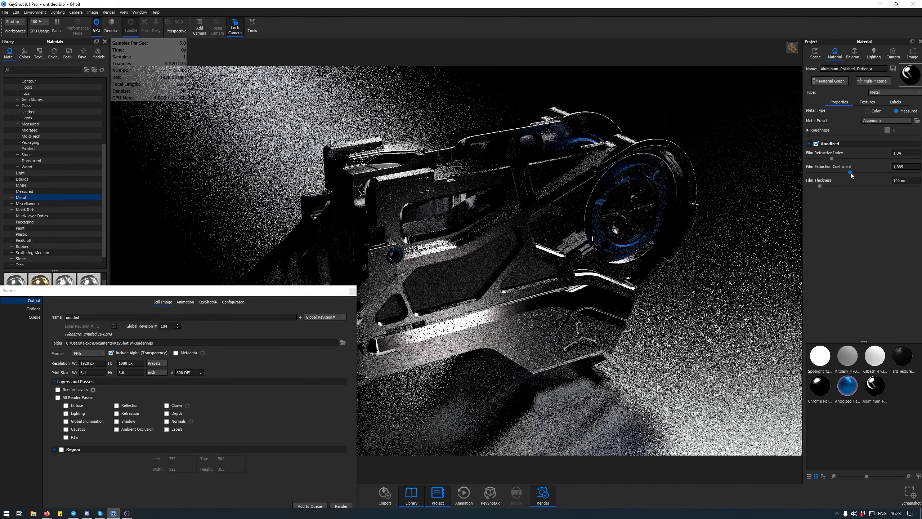
click(352, 291)
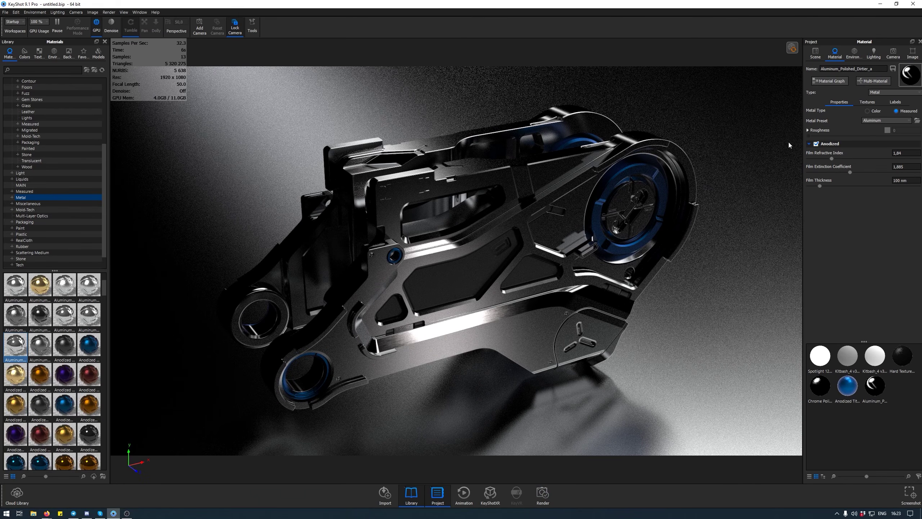
- Raise the aluminum roughness texture's brightness to 0.6, set its contrast to about 1.435, and return to the main metal properties
click(887, 131)
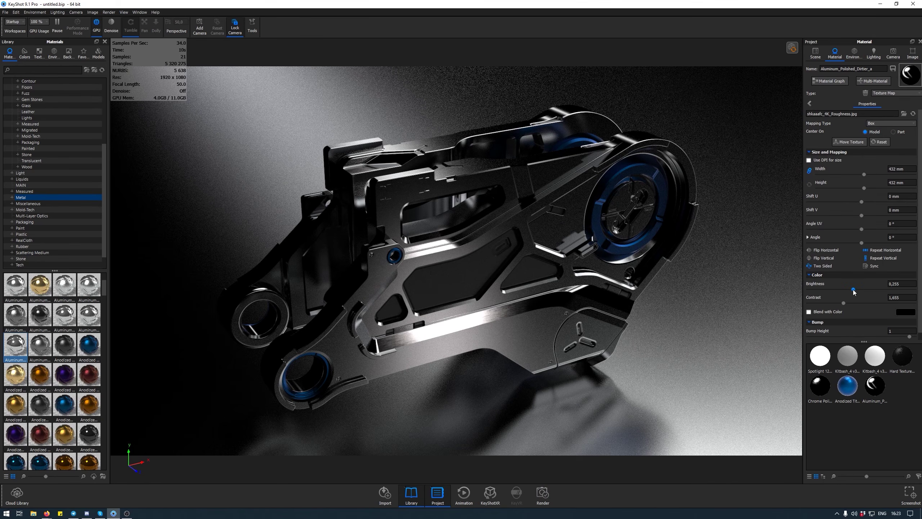
drag(853, 290, 920, 294)
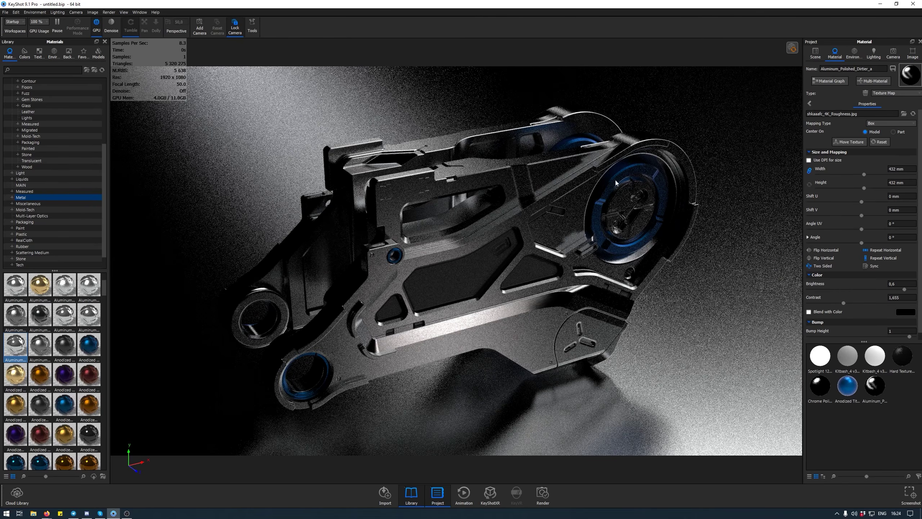
click(869, 267)
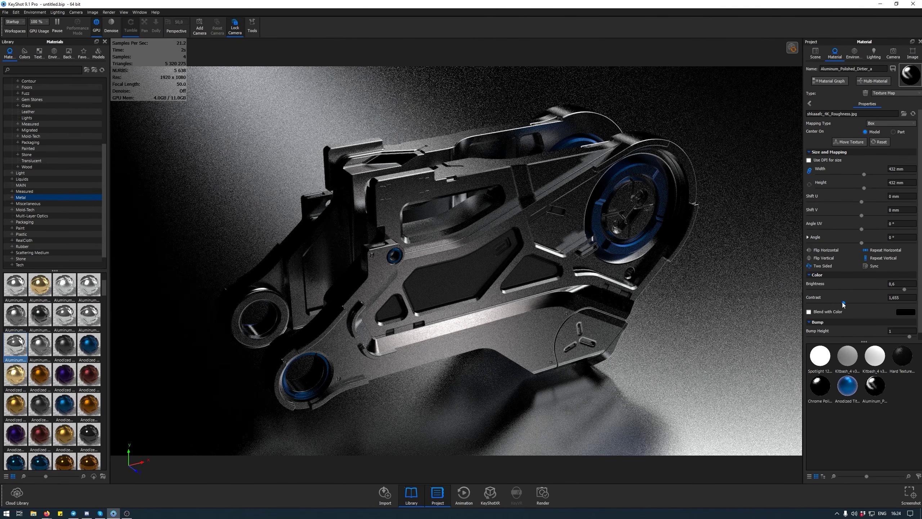
drag(833, 303, 829, 303)
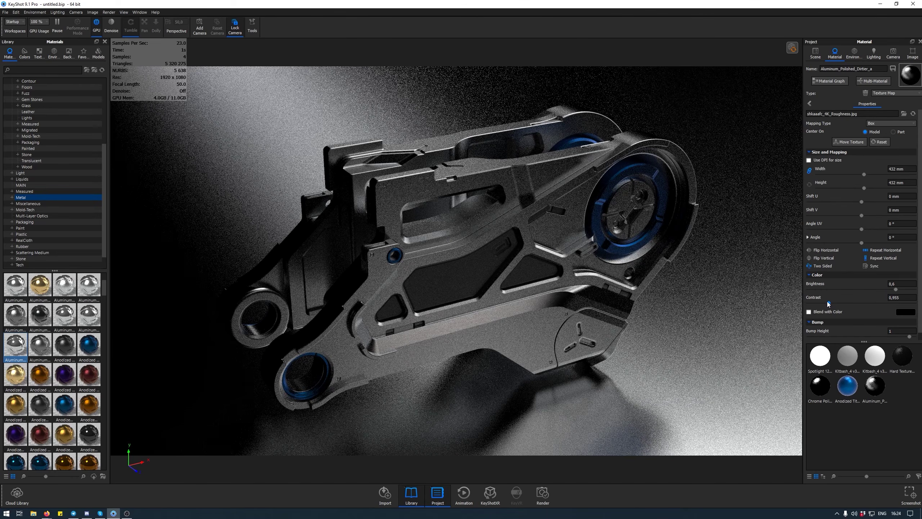
drag(830, 304, 840, 306)
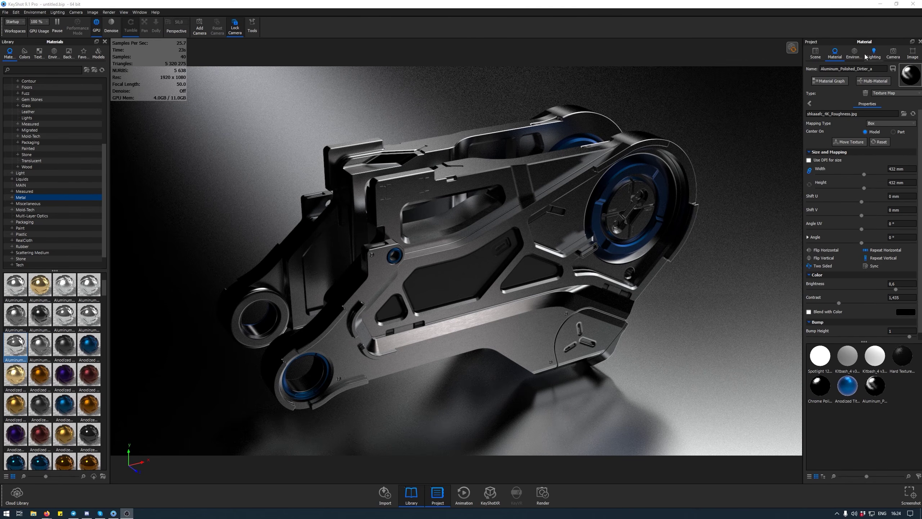
click(811, 103)
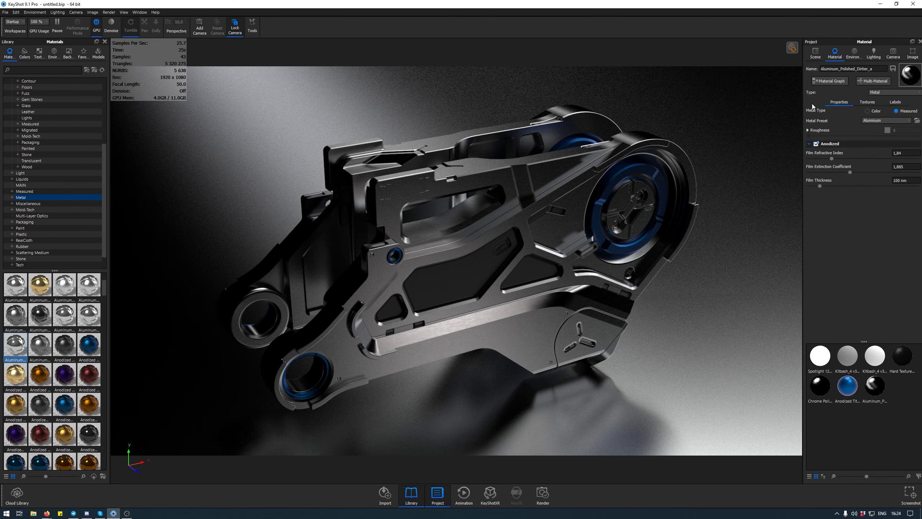
- Add the attention image from the DecalSheets folder as a label on the black plastic inset panel
double_click(445, 286)
click(895, 102)
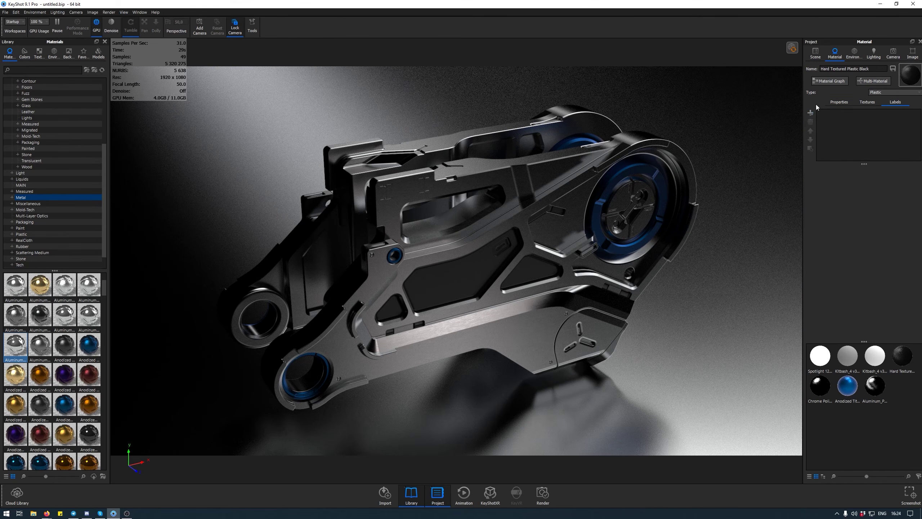
click(810, 113)
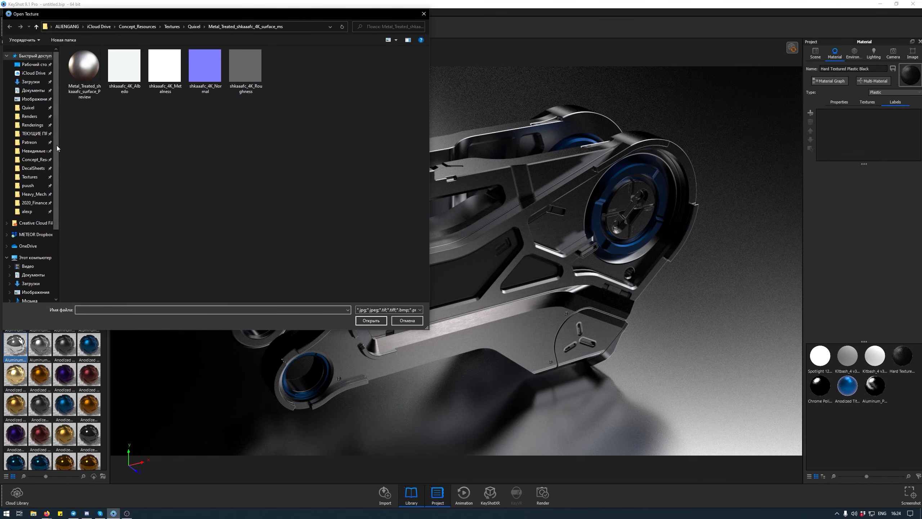
click(30, 169)
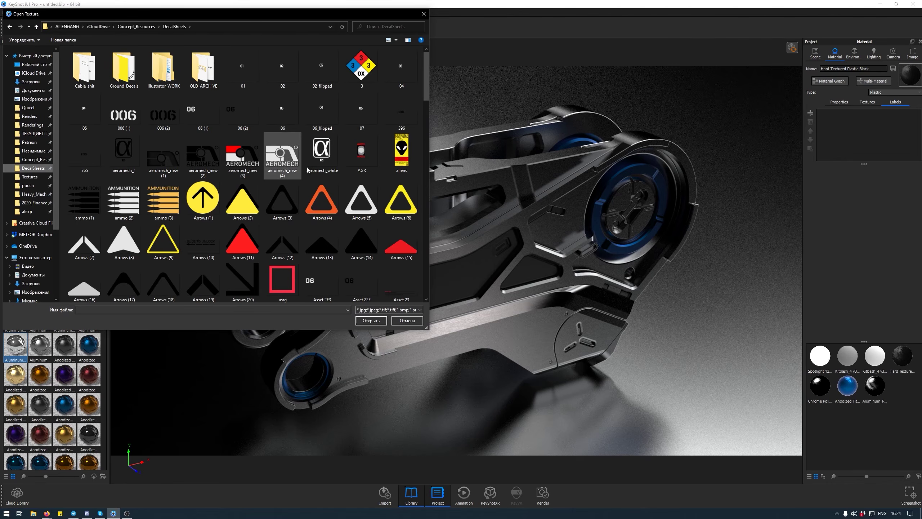
scroll(350, 162, down, 6)
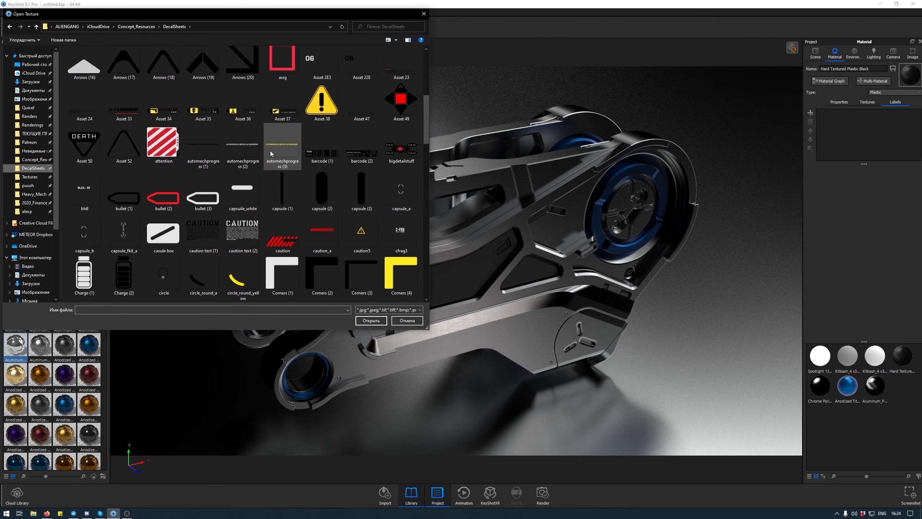
scroll(254, 148, down, 3)
scroll(163, 153, up, 3)
double_click(163, 110)
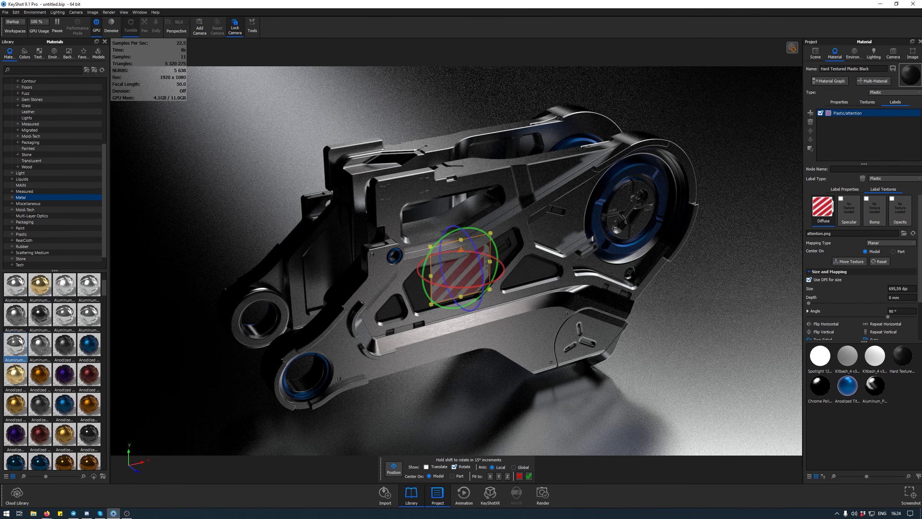
- Reduce the striped label to 35.8 mm wide without DPI sizing, and place it near the narrow end of the black inset panel
click(426, 466)
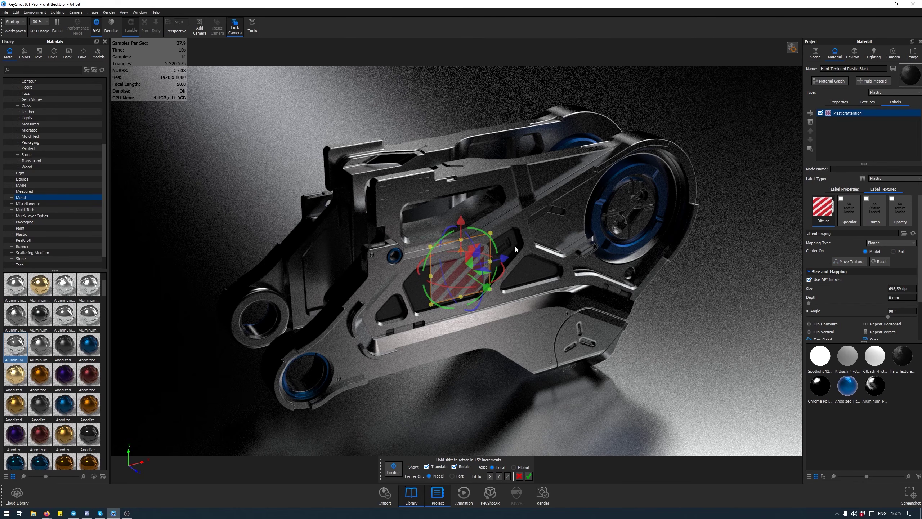
drag(478, 251, 556, 277)
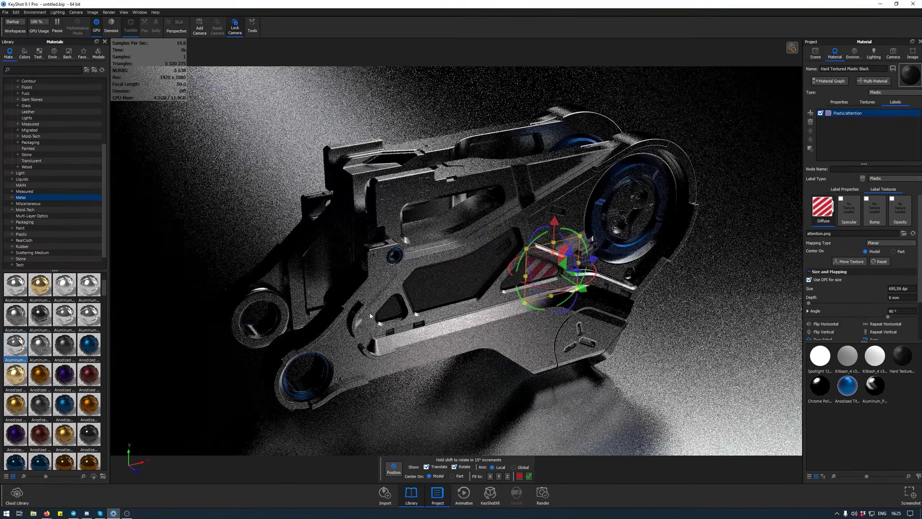
drag(395, 317, 399, 282)
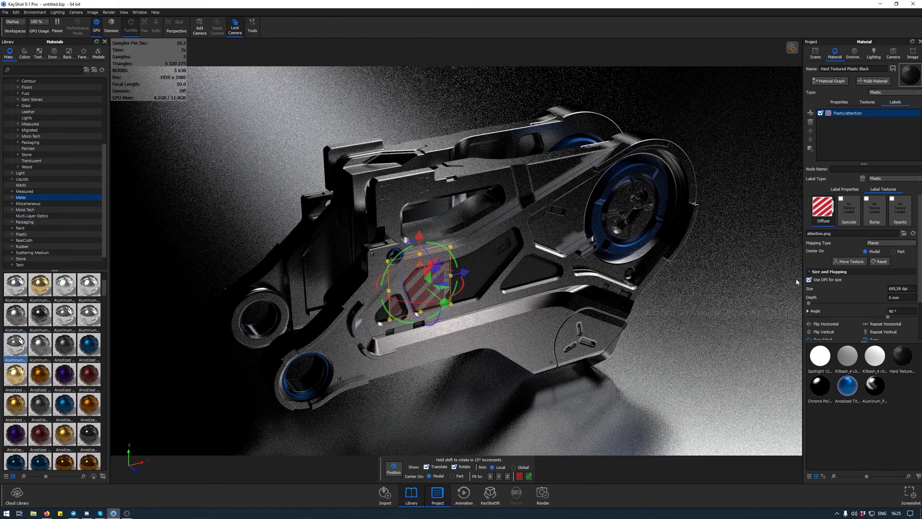
click(809, 280)
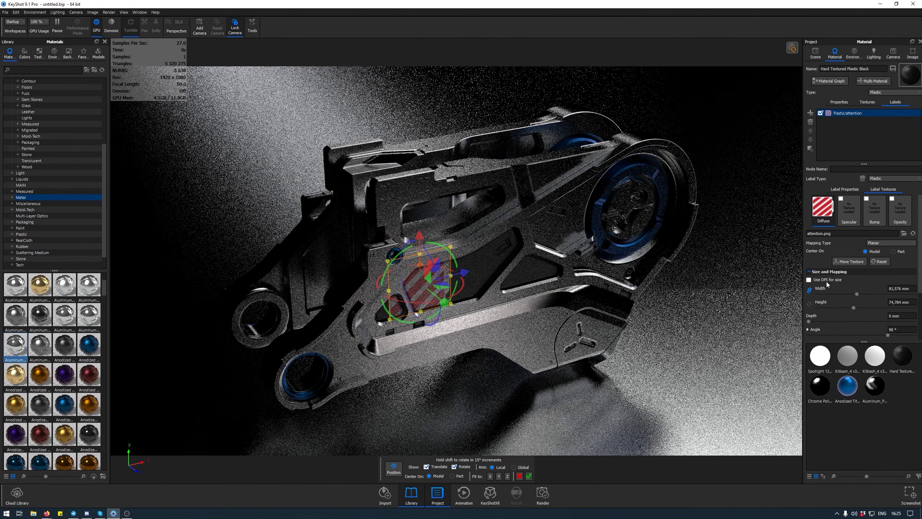
drag(857, 293, 834, 294)
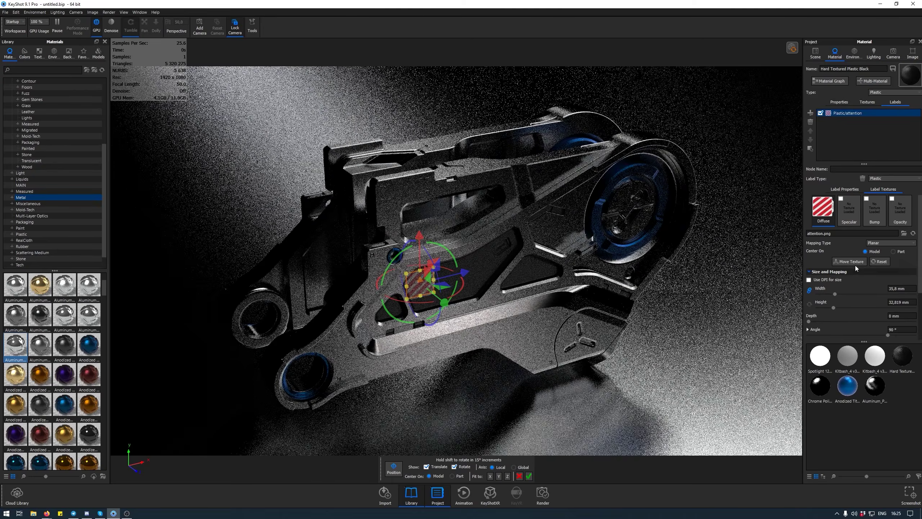
drag(435, 260, 453, 267)
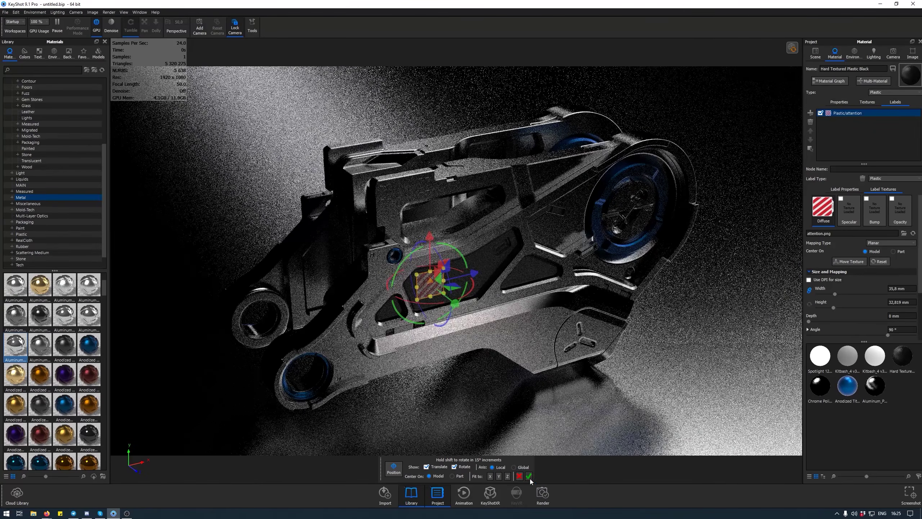
click(528, 476)
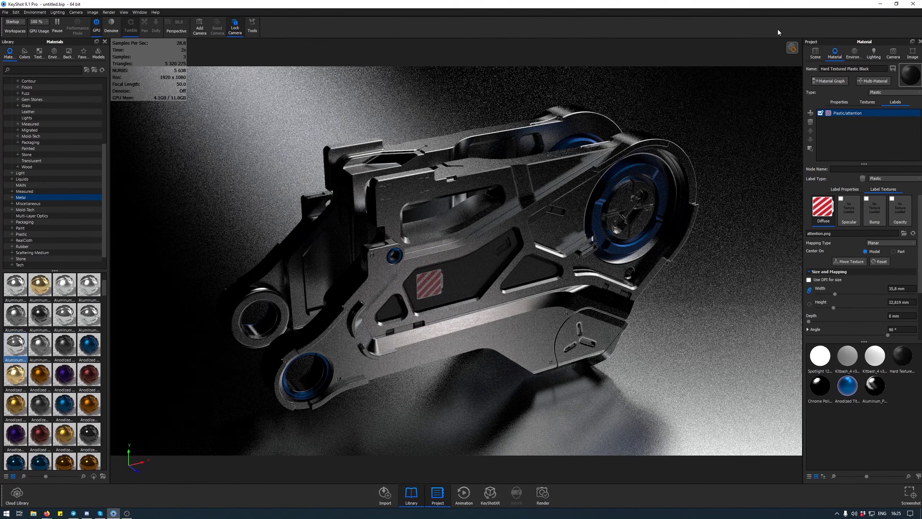
- Add a circular HDRI pin to the environment and aim its highlight at the swingarm's side, at about -31.8° azimuth and -23.6° elevation
click(873, 53)
click(847, 53)
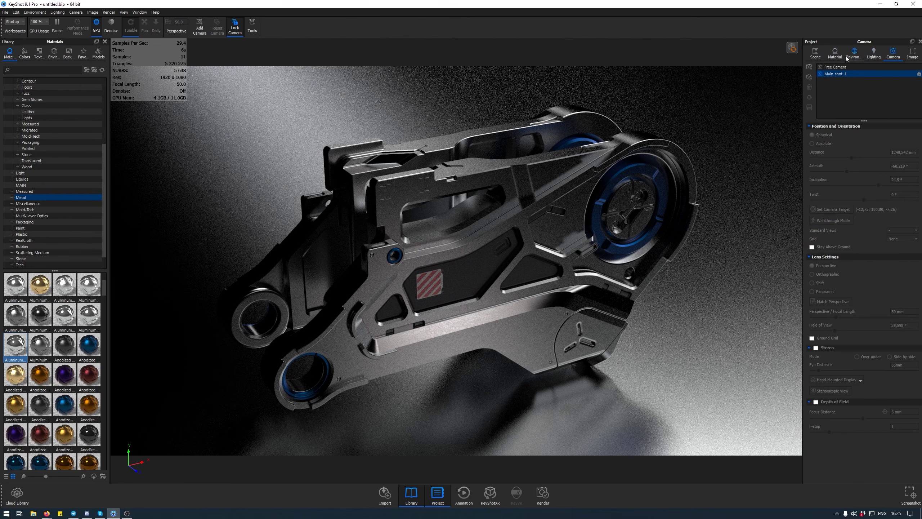
click(840, 200)
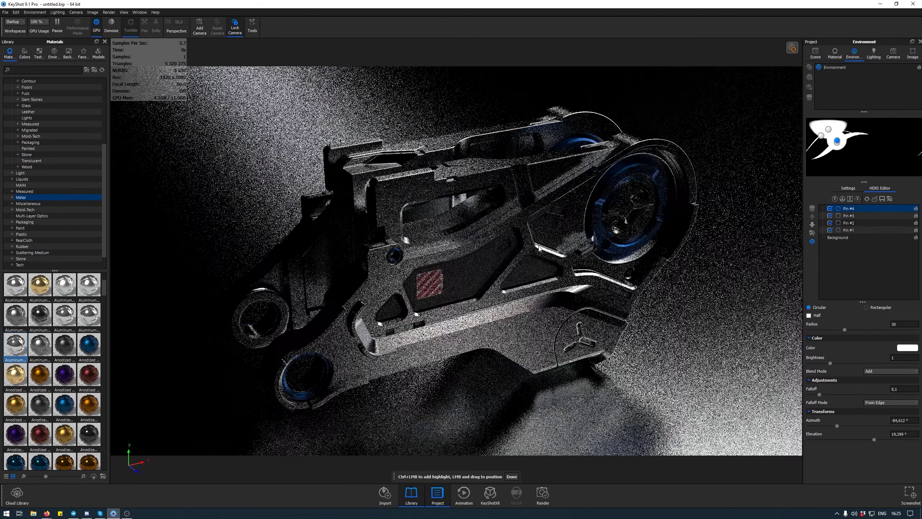
click(539, 248)
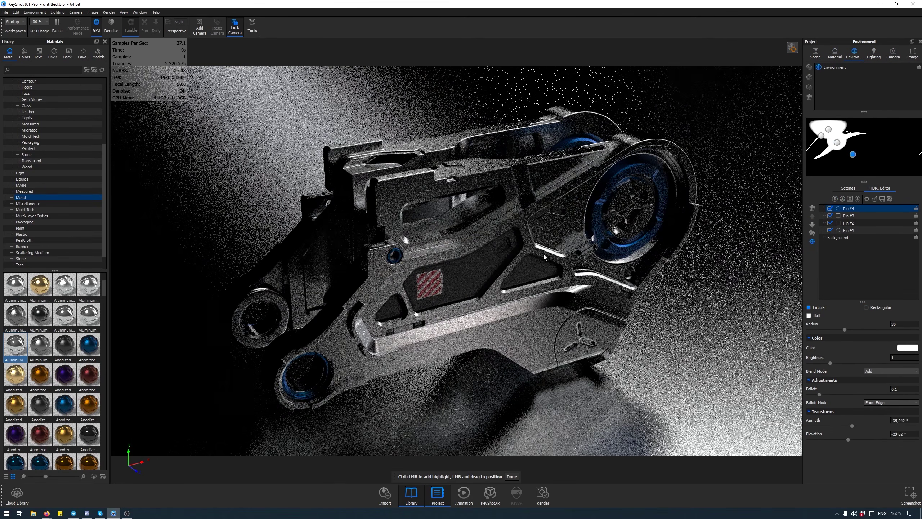
click(488, 247)
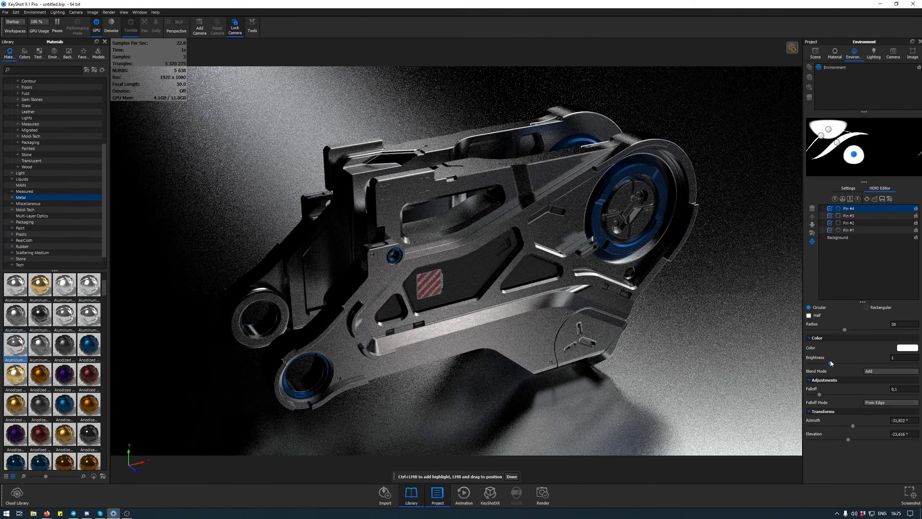
- Set the new circular pin to brightness 5, radius 90 and falloff 1 with Quadratic falloff mode
drag(829, 363, 916, 363)
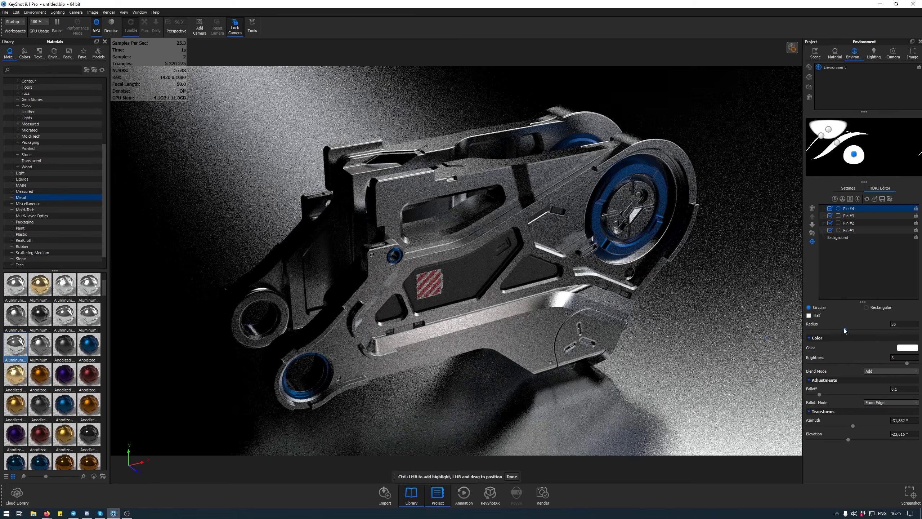
drag(845, 330, 907, 329)
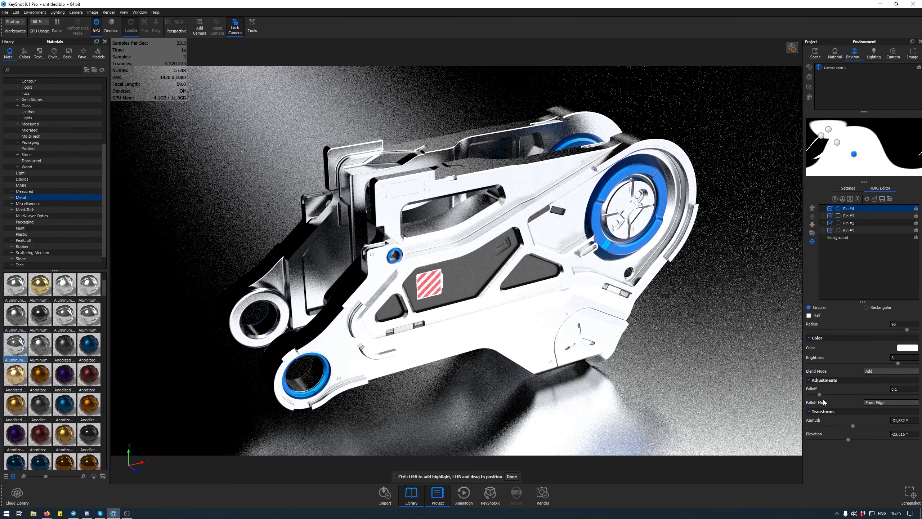
drag(819, 394, 917, 395)
click(885, 403)
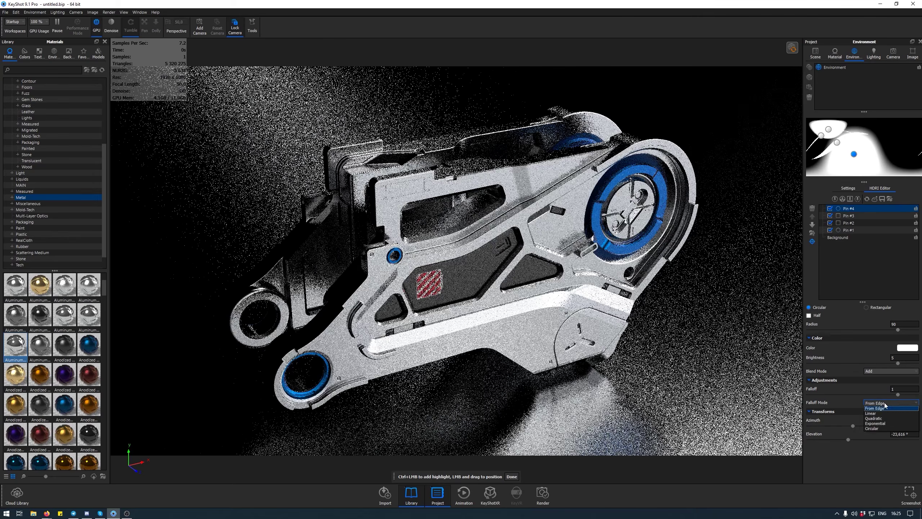
click(882, 417)
- Adjust the circular pin to radius 67.845 and brightness 4.719, and move it to about 9.9° azimuth and -10.1° elevation
drag(897, 330, 855, 329)
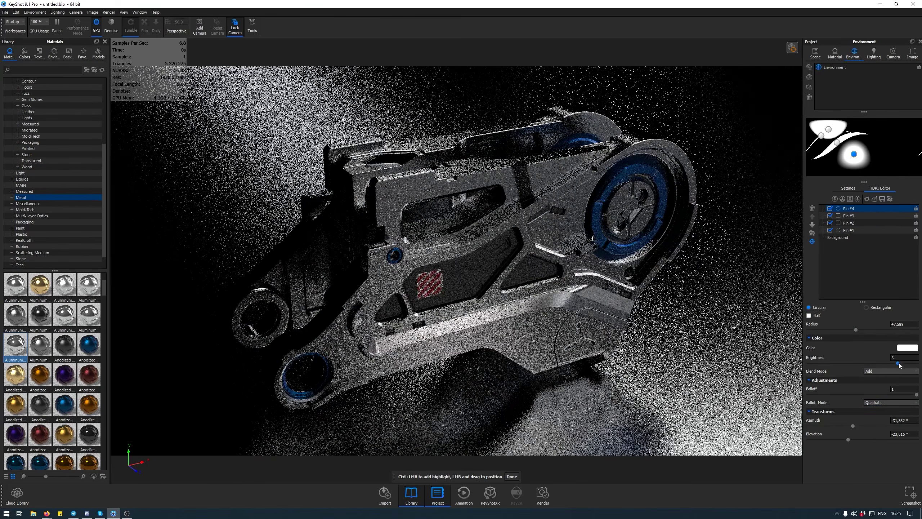
drag(897, 363, 866, 363)
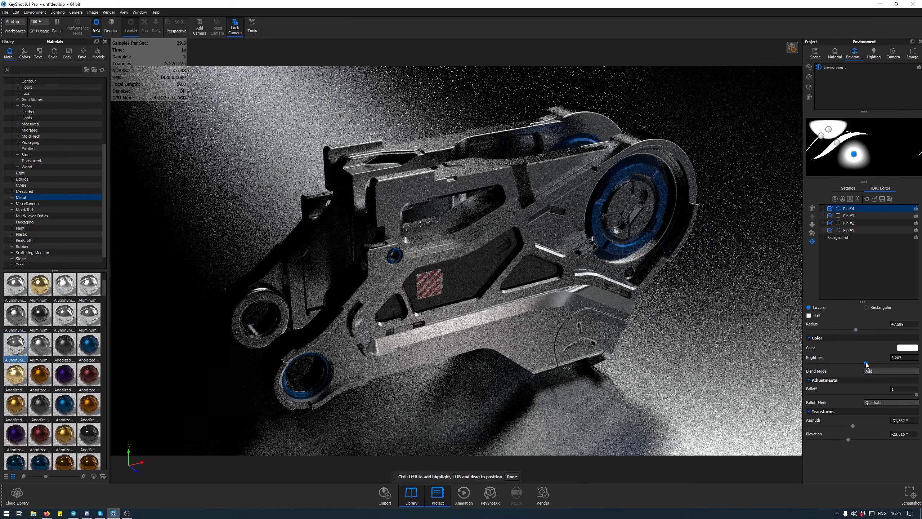
drag(872, 330, 876, 330)
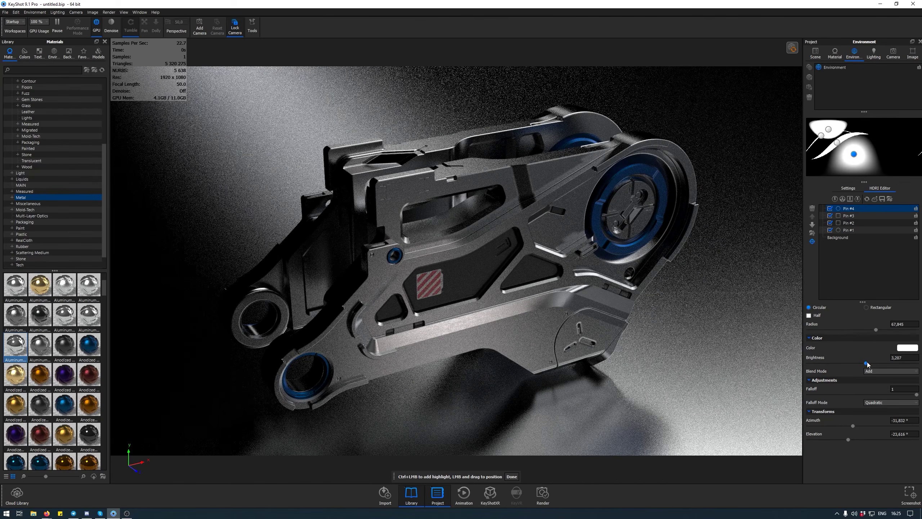
drag(867, 363, 890, 363)
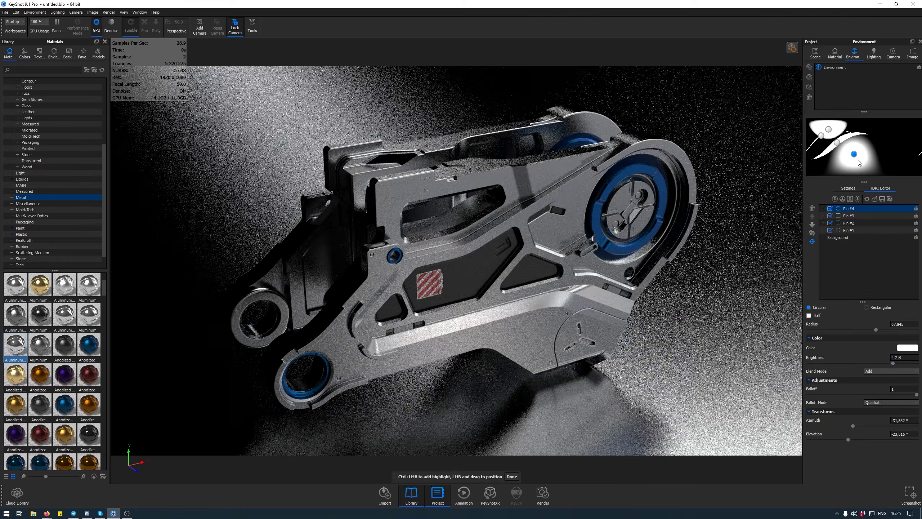
mouse_move(854, 154)
mouse_down()
mouse_move(878, 152)
mouse_move(835, 137)
mouse_move(826, 147)
mouse_move(869, 153)
mouse_up()
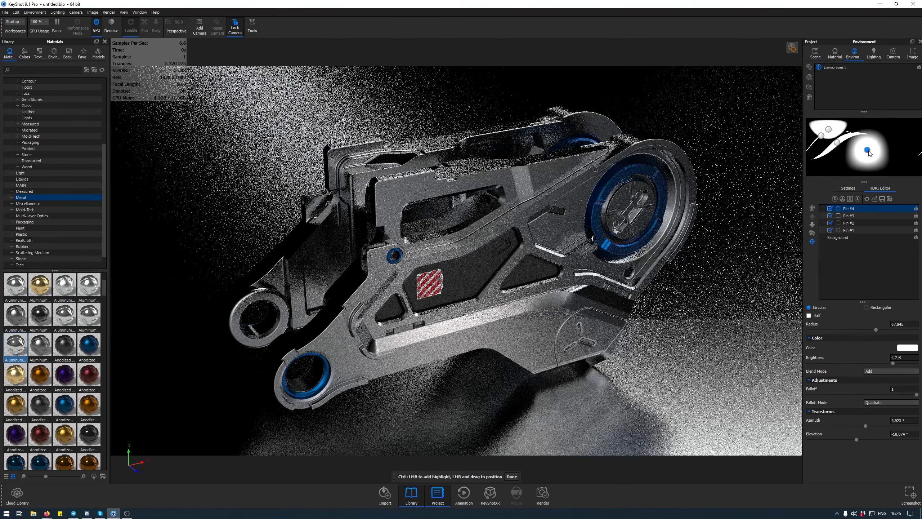
click(513, 476)
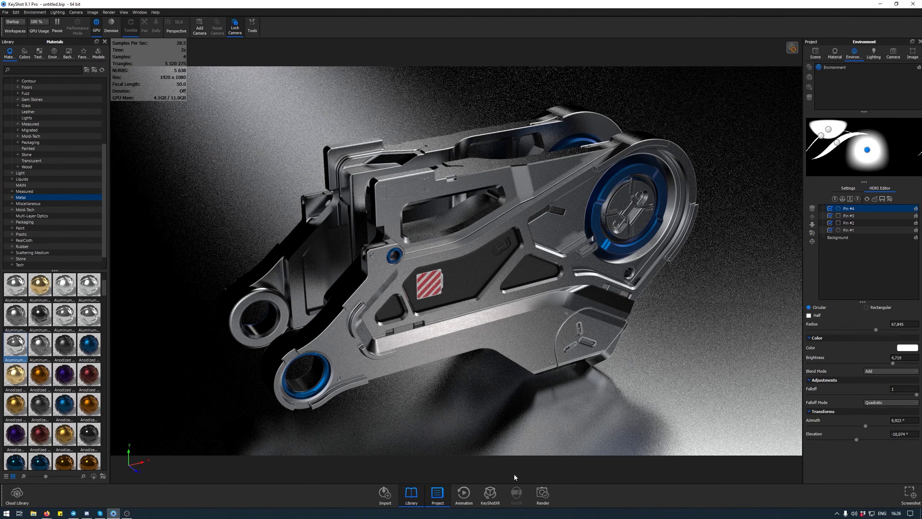
- Reposition the three older HDRI pins, moving Pin #2 to about -168.2° azimuth and Pin #3 to about -123.5°
drag(832, 130, 811, 138)
click(820, 135)
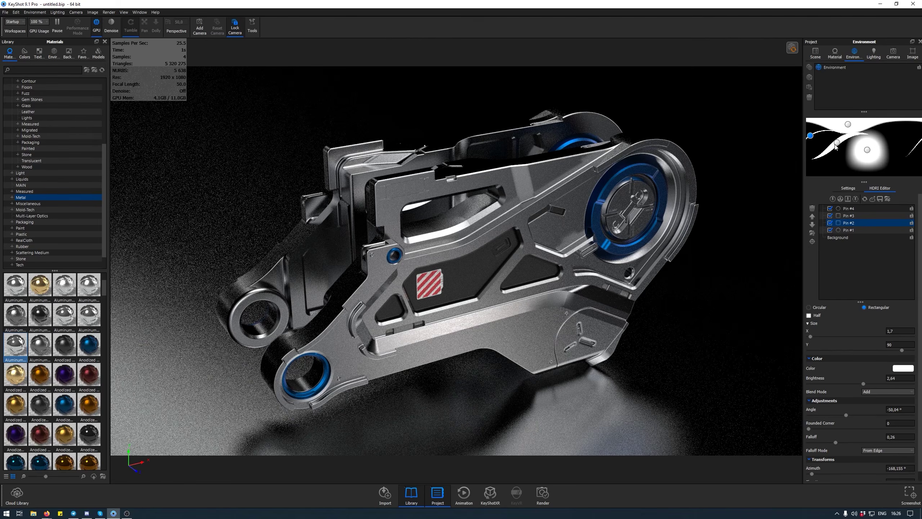
mouse_move(837, 142)
mouse_down()
mouse_move(877, 153)
mouse_move(833, 153)
mouse_up()
drag(832, 146, 826, 151)
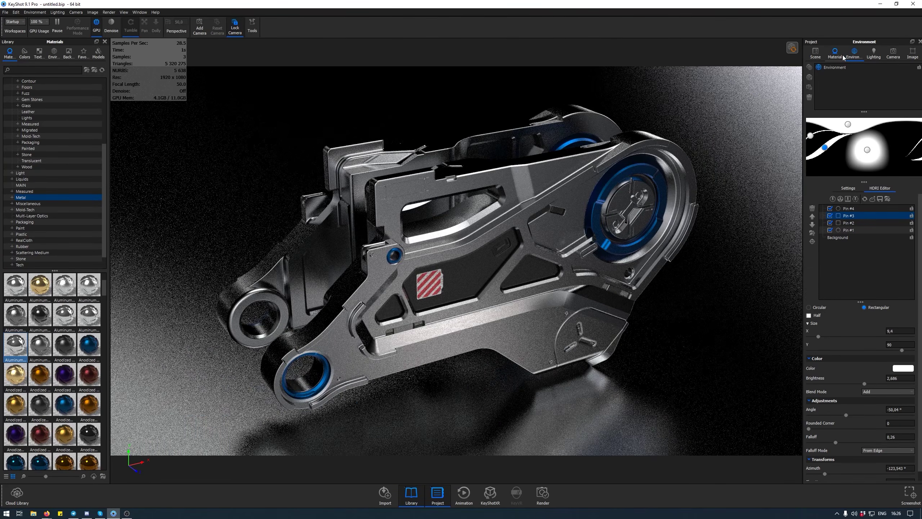
- Apply color_subtle_scratched.png from the 1A CUSTOM textures folder as the diffuse texture of the black plastic side panel
click(841, 55)
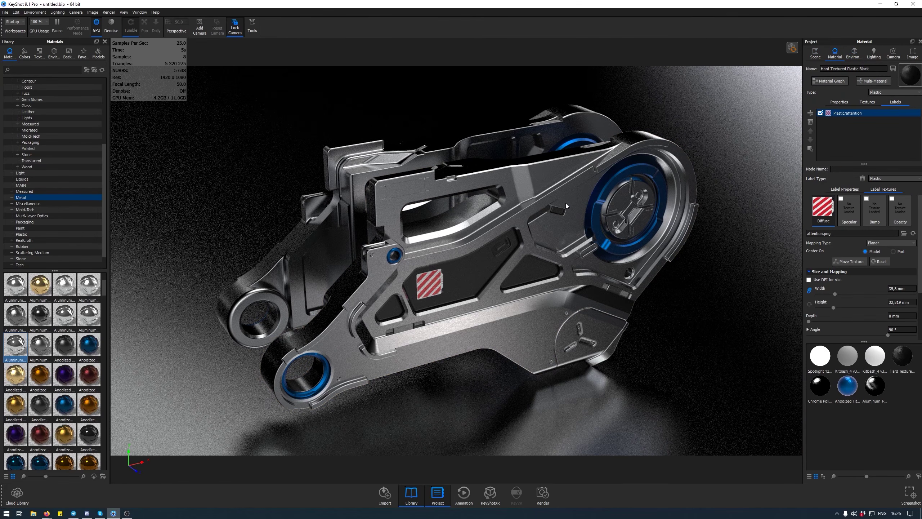
double_click(477, 258)
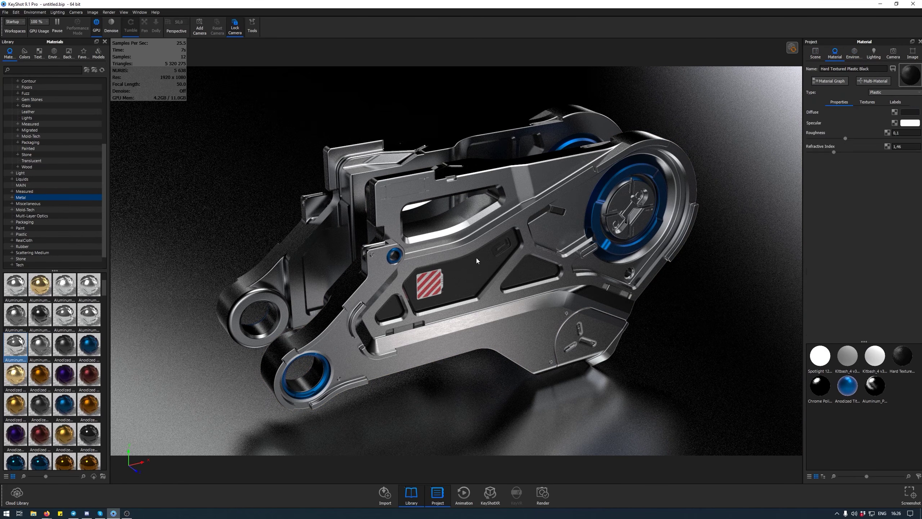
click(895, 113)
drag(247, 16, 517, 73)
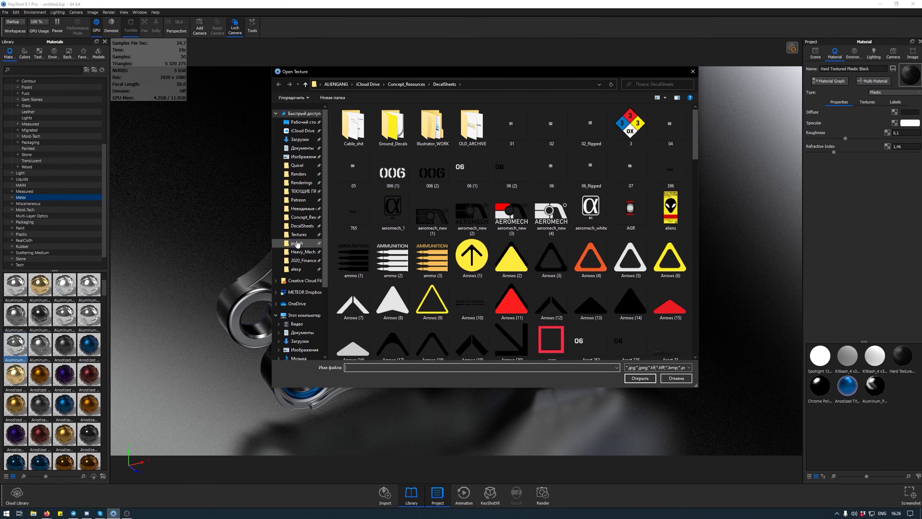
click(298, 235)
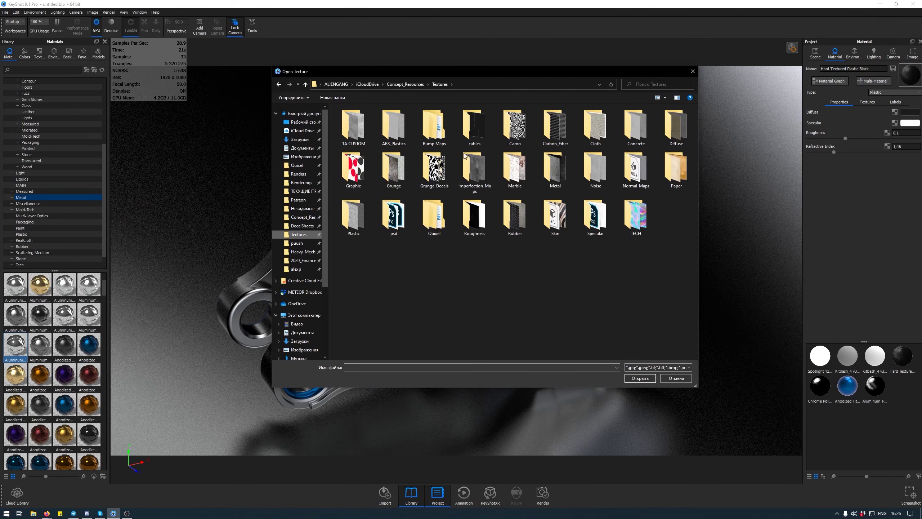
double_click(358, 141)
double_click(359, 142)
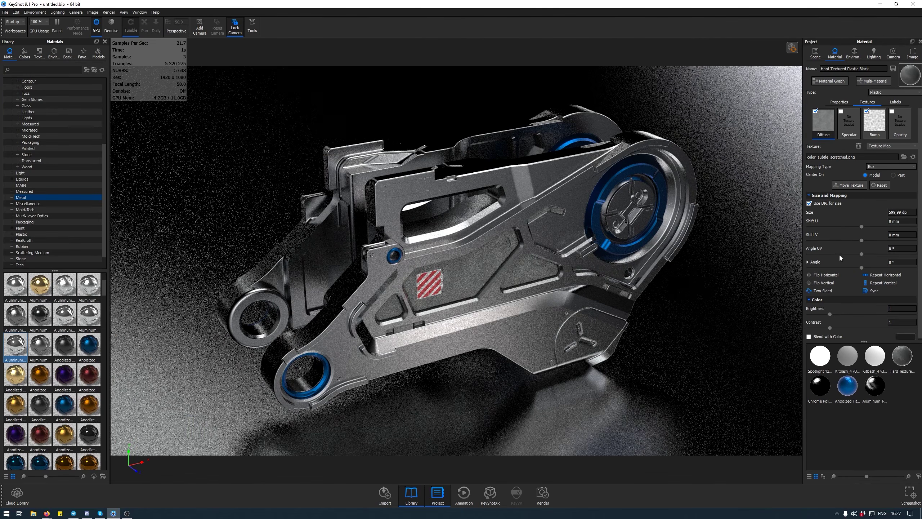
- Enable a render region and position it over the side panel at left 757 px and top 451 px
click(542, 493)
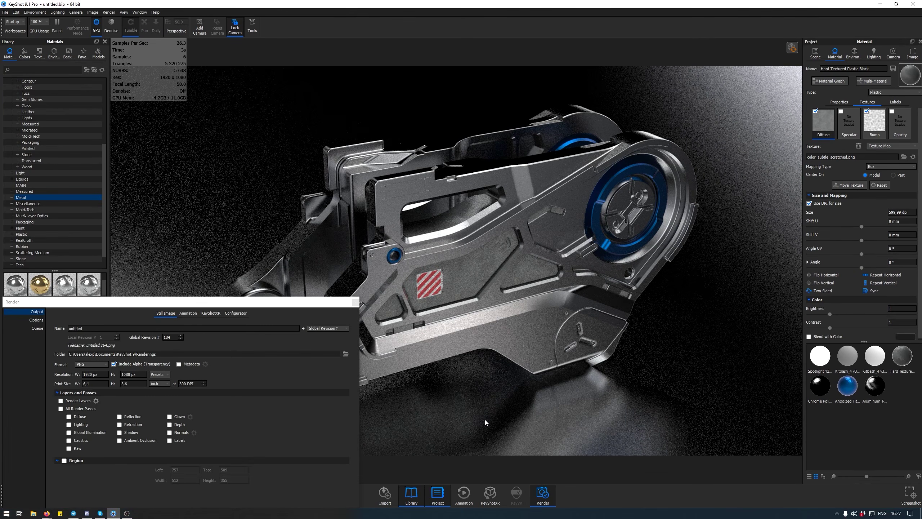
click(64, 460)
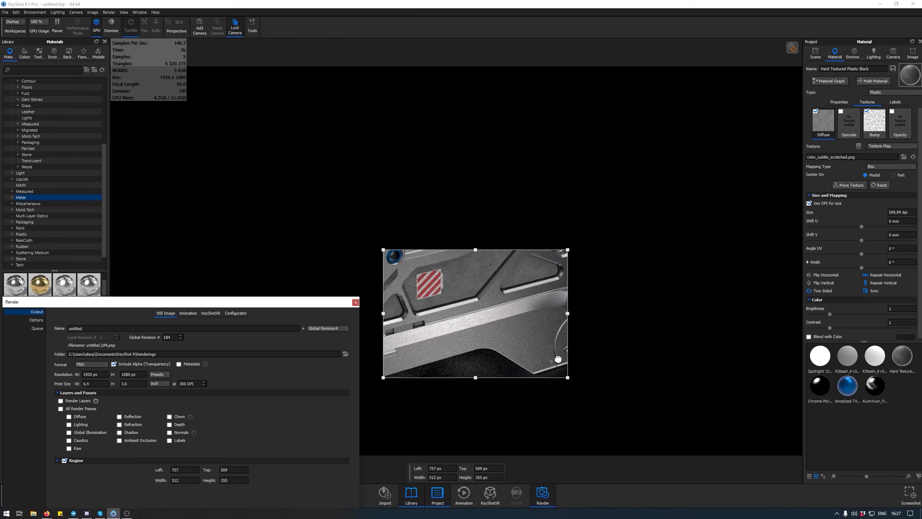
drag(489, 293, 490, 271)
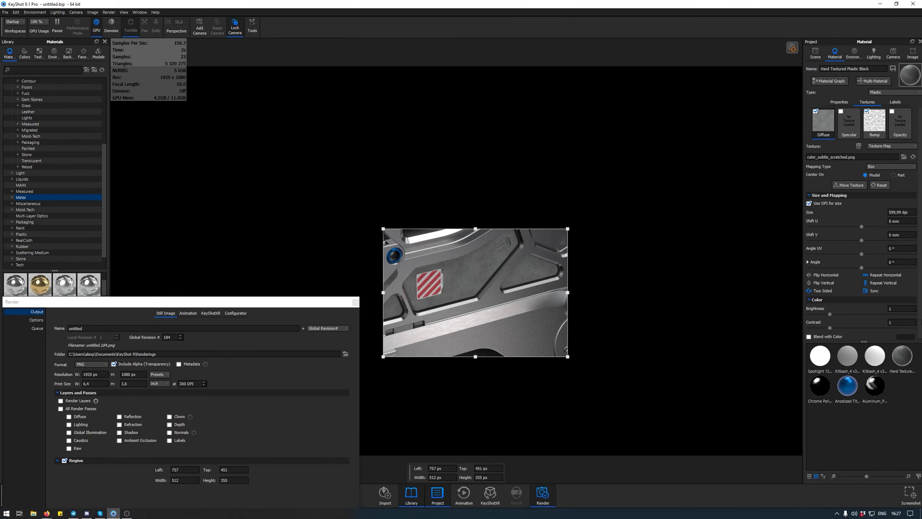
- Try blending the scratched diffuse texture with red, white and grey colors
scroll(888, 314, down, 1)
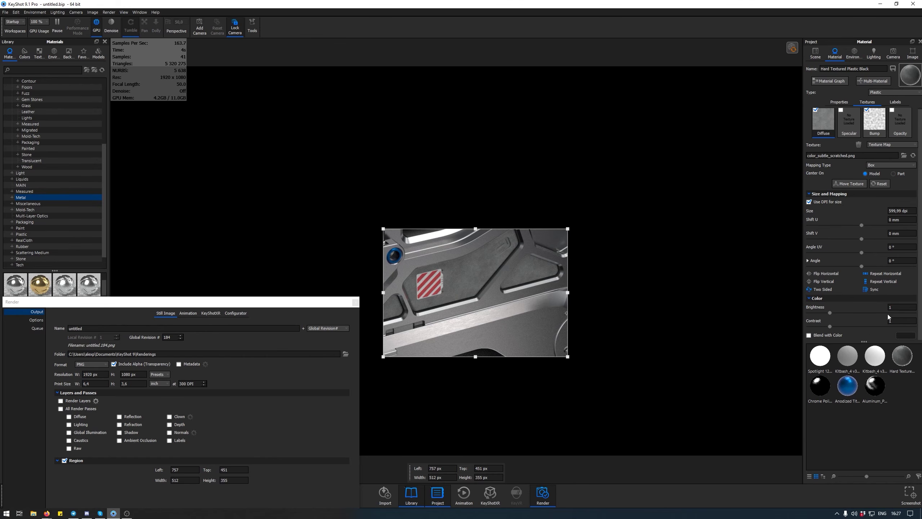
click(826, 334)
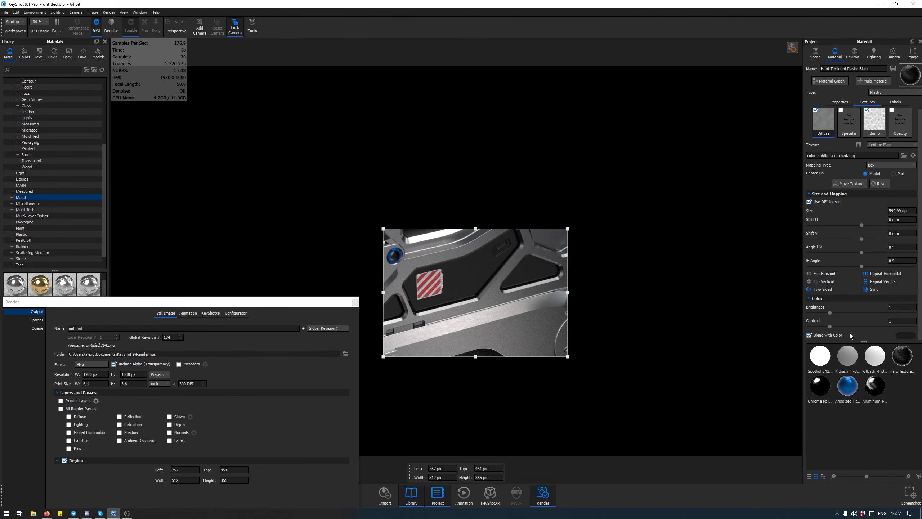
click(906, 335)
drag(663, 239, 739, 216)
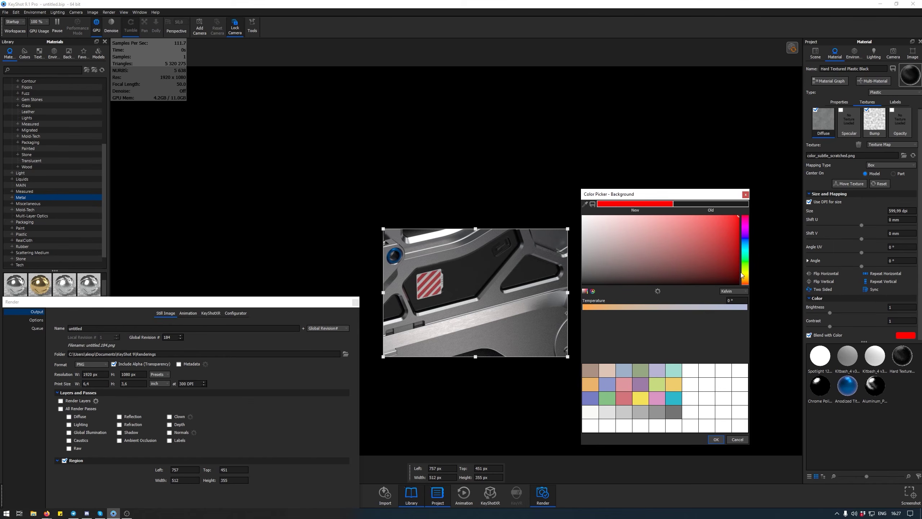
click(677, 306)
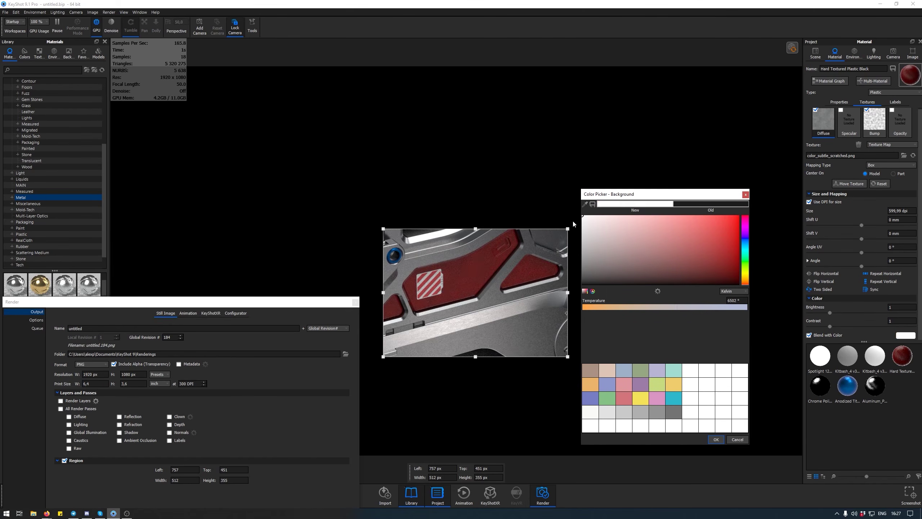
drag(664, 232, 585, 278)
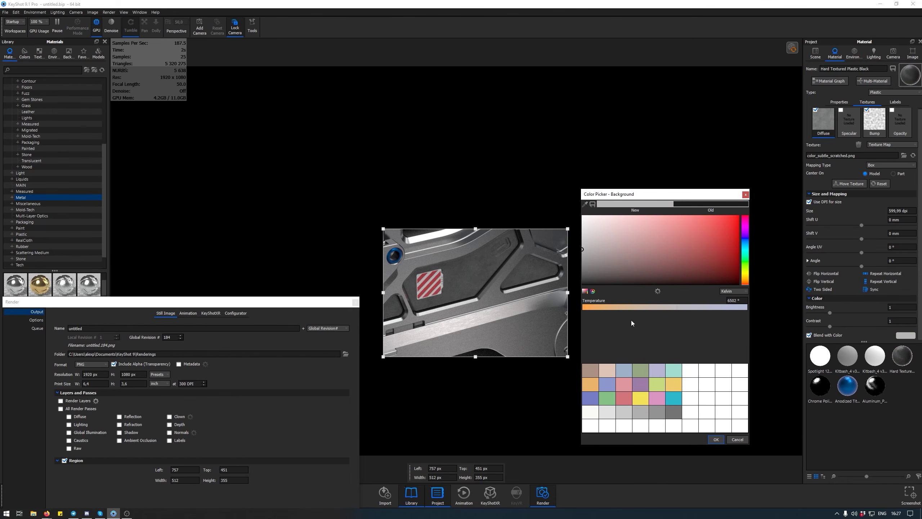
click(738, 439)
mouse_move(830, 312)
mouse_down()
mouse_move(873, 313)
mouse_move(829, 321)
mouse_up()
click(816, 335)
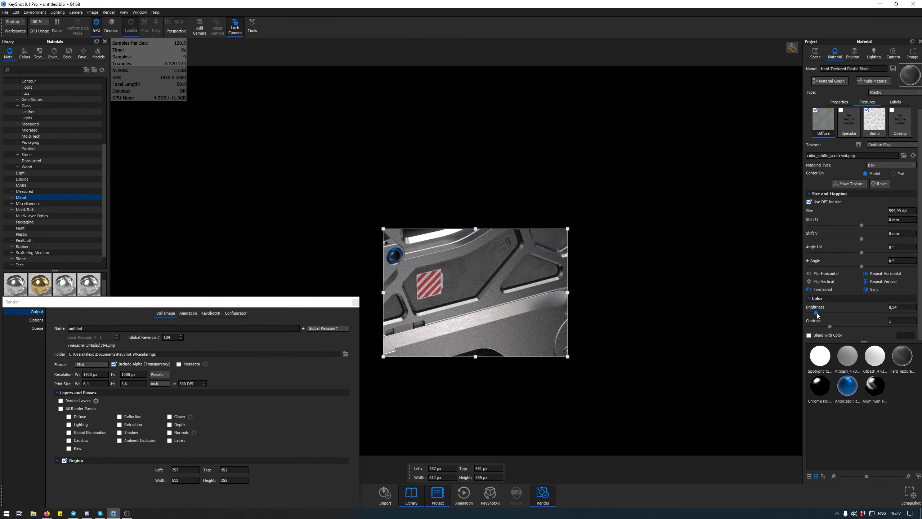
- Set the scratched diffuse texture's brightness to 0.642 and contrast to 2.39, and turn off the render region
drag(818, 313, 874, 327)
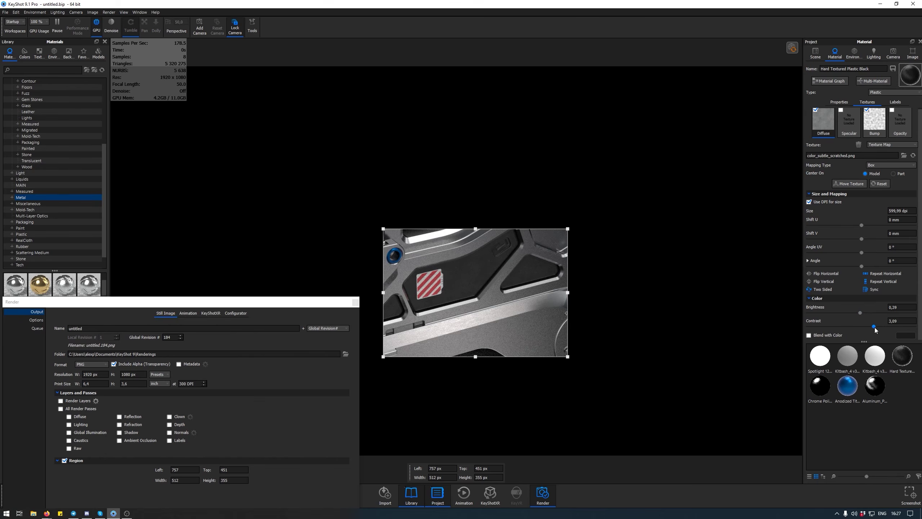
mouse_move(859, 312)
mouse_down()
mouse_move(893, 314)
mouse_move(860, 328)
mouse_up()
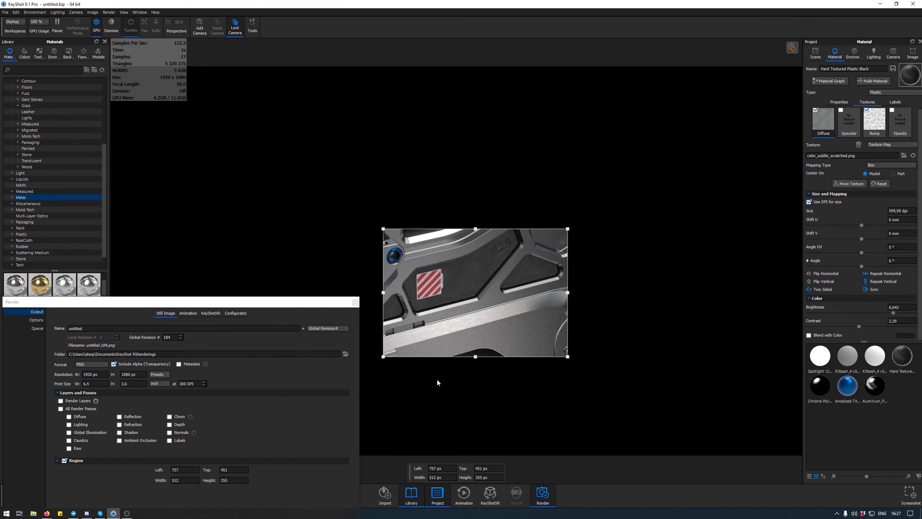
drag(519, 298, 507, 282)
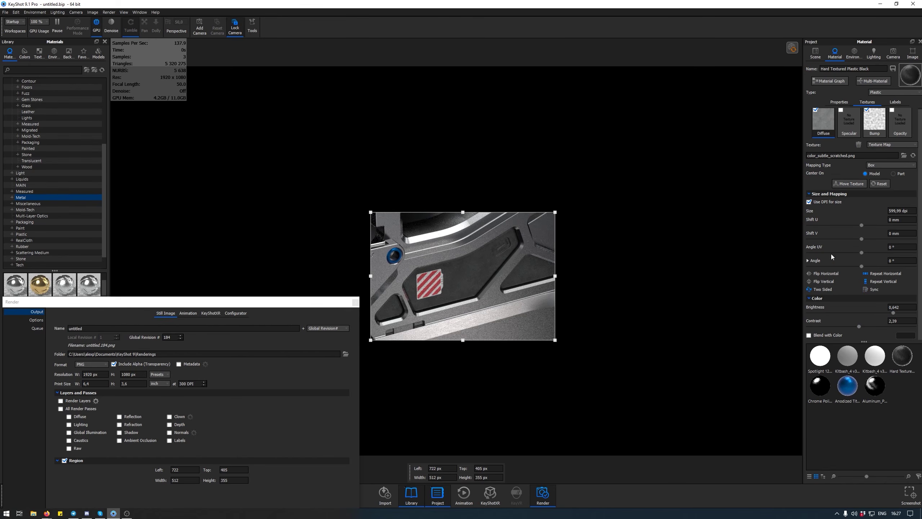
click(836, 101)
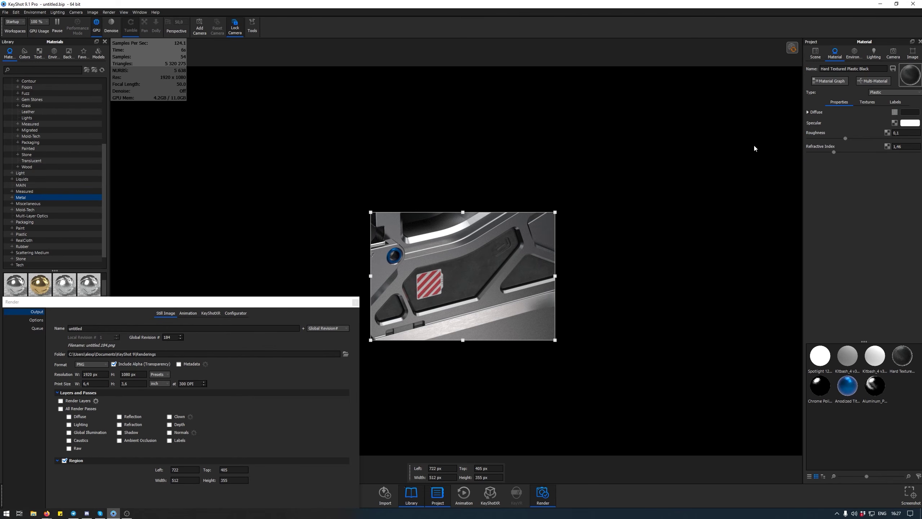
click(64, 460)
click(355, 302)
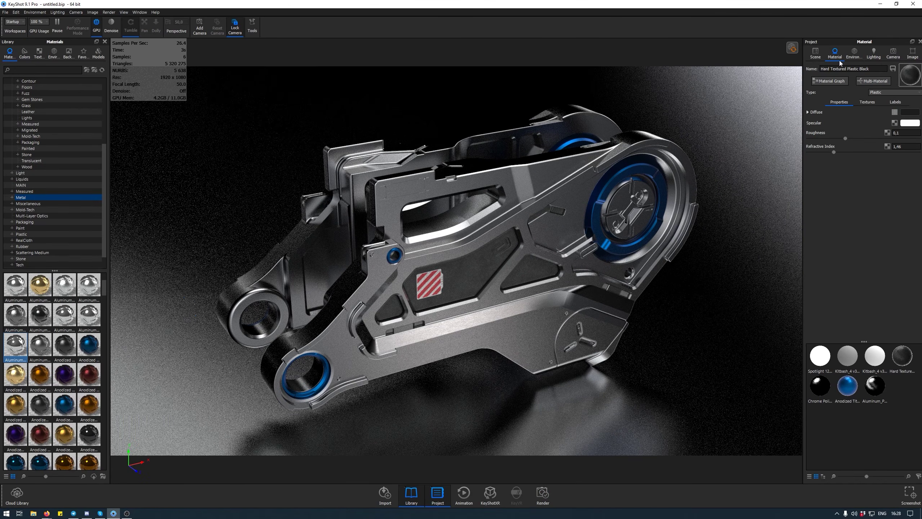
- Duplicate the rectangular HDRI Pin #3 and move the copy to about -68.2° azimuth
click(861, 53)
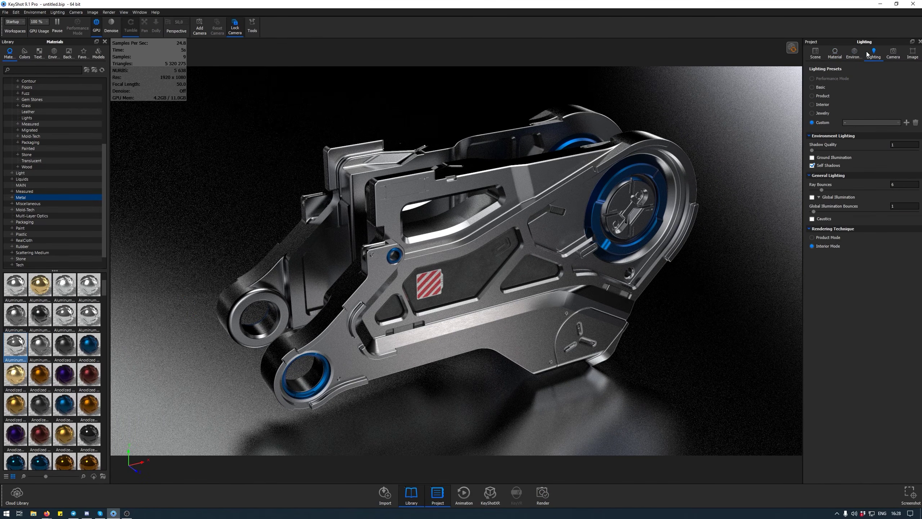
right_click(825, 147)
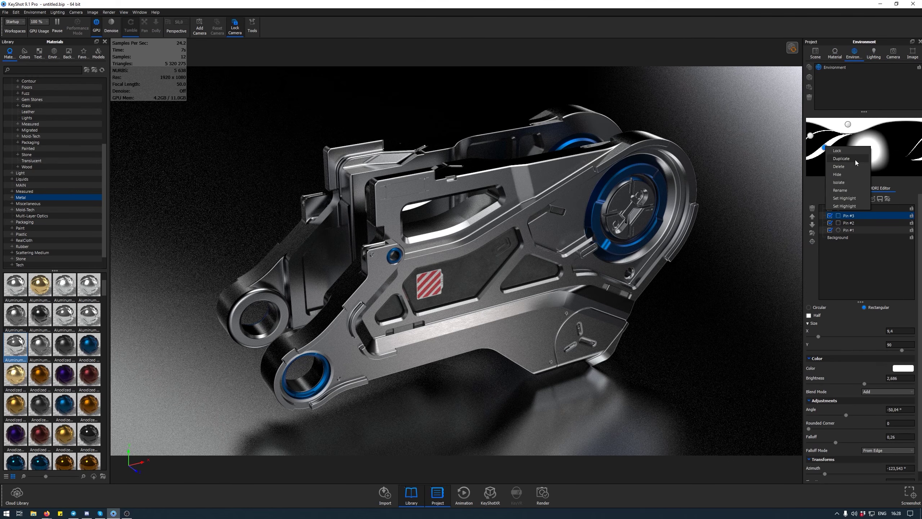
click(828, 150)
drag(825, 147, 842, 139)
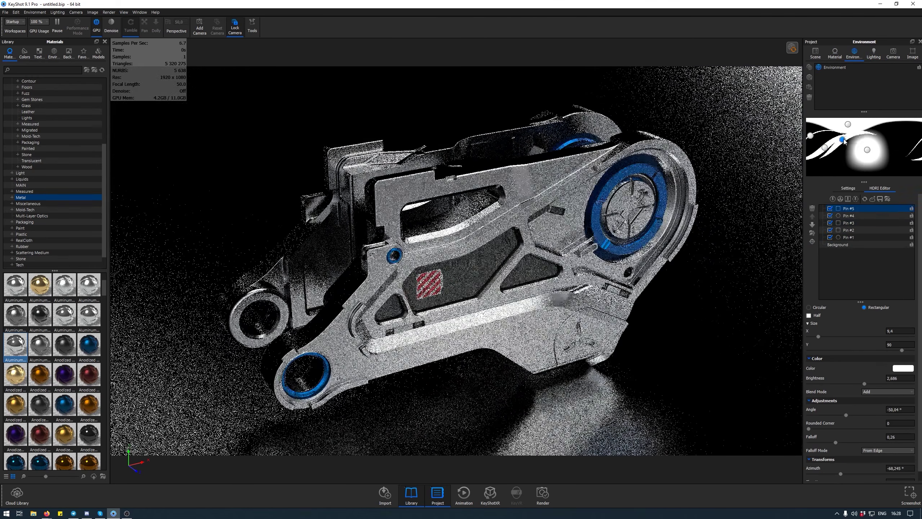
- Aim the duplicated pin's highlight at the swingarm's upper rear edge, at about -150.6° azimuth, and set its X size to 2.4
click(812, 242)
click(453, 136)
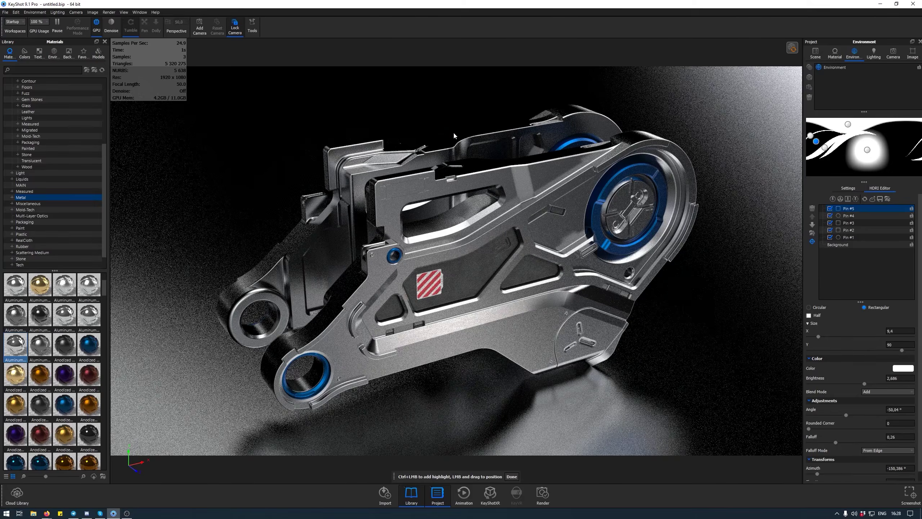
click(454, 133)
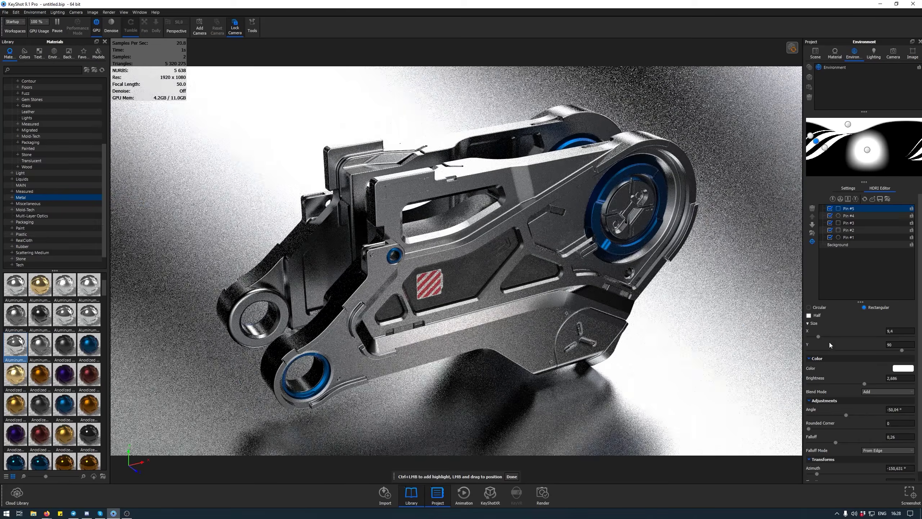
drag(818, 336, 811, 337)
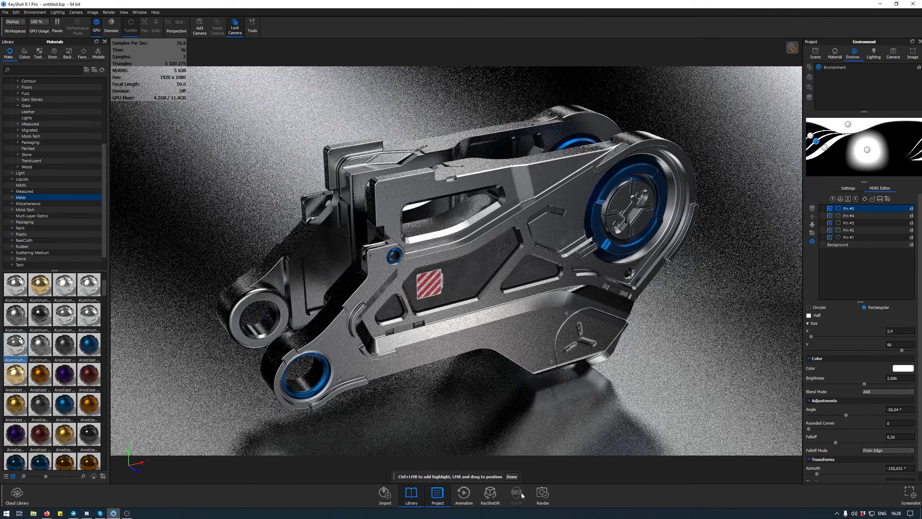
click(511, 476)
- Start adding a label to the swingarm body's Aluminum_Polished_Dirtier_a material and open the DecalSheets folder for its image
click(834, 53)
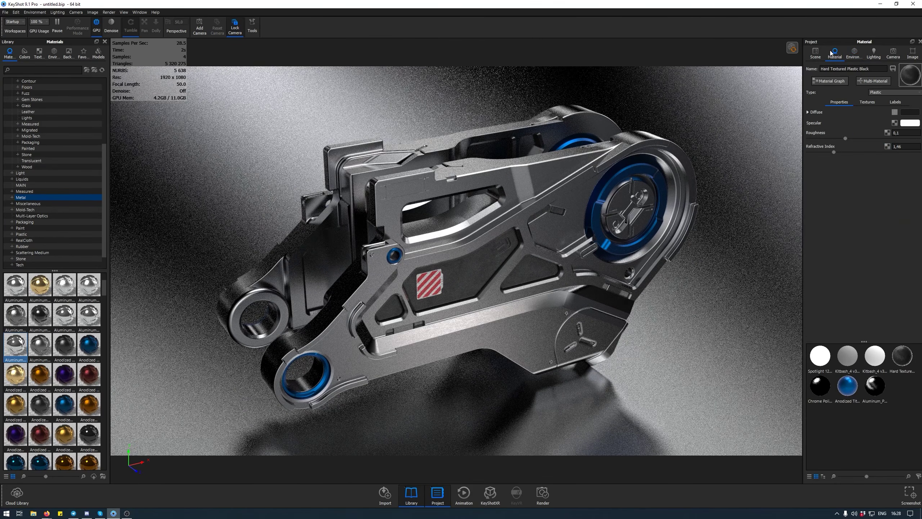
mouse_move(885, 151)
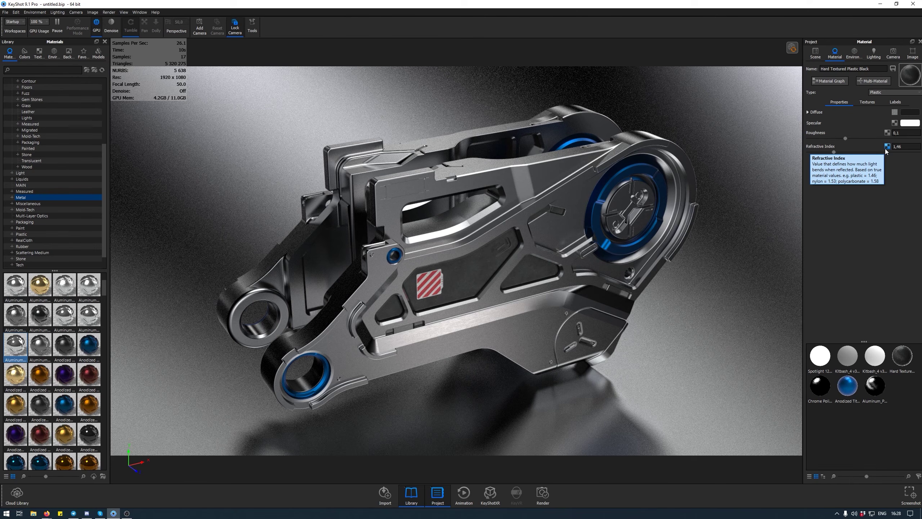
double_click(543, 186)
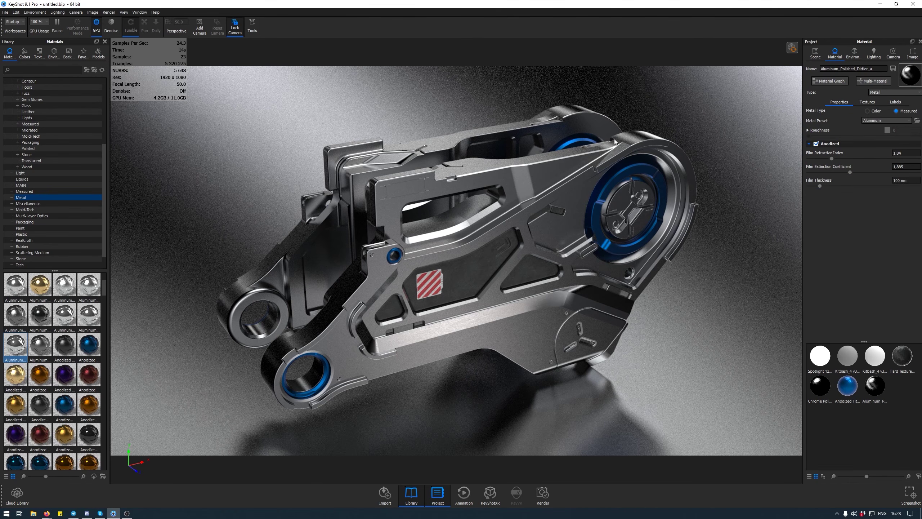
click(894, 102)
click(810, 113)
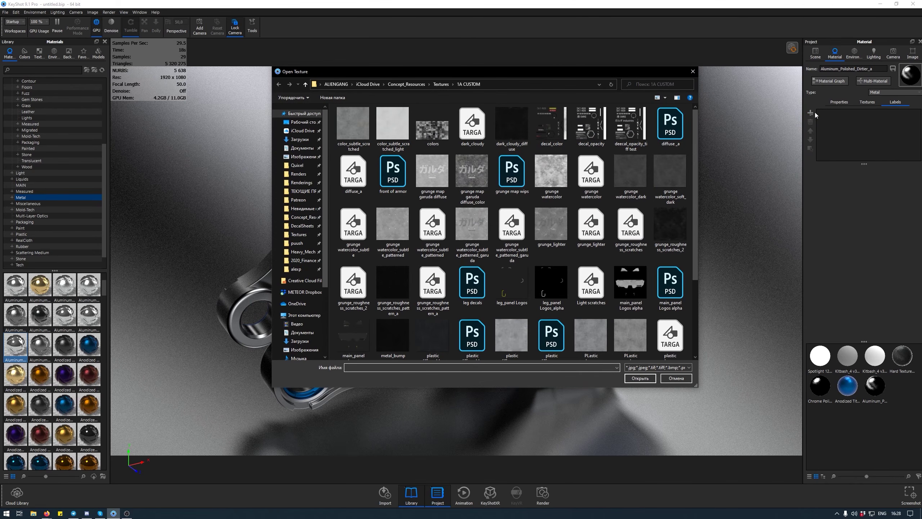
click(301, 226)
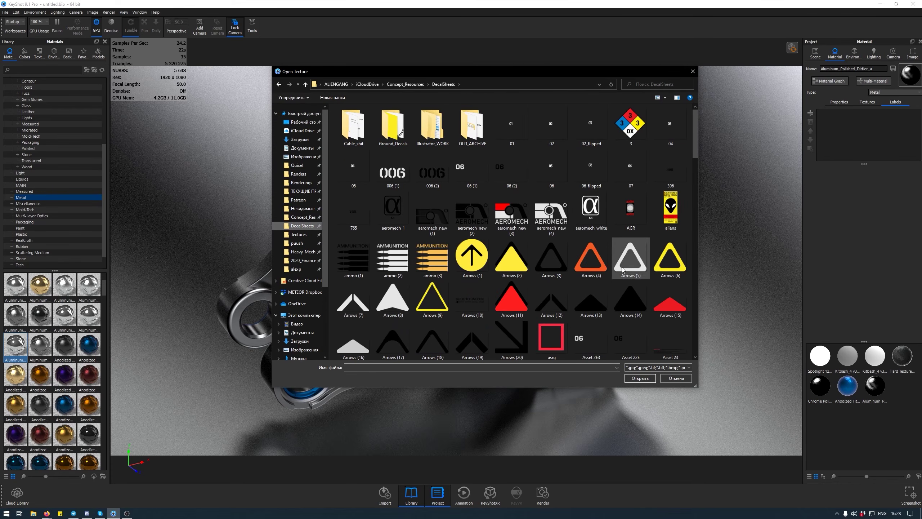
- Load the protocomp (1) decal from the DecalSheets folder as the label image on the swingarm body's material
scroll(518, 278, down, 5)
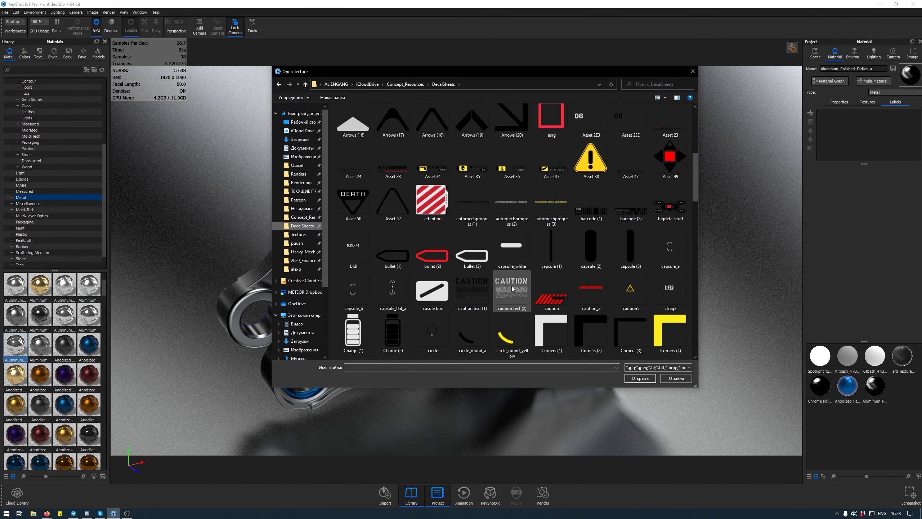
scroll(512, 290, down, 3)
scroll(632, 250, down, 3)
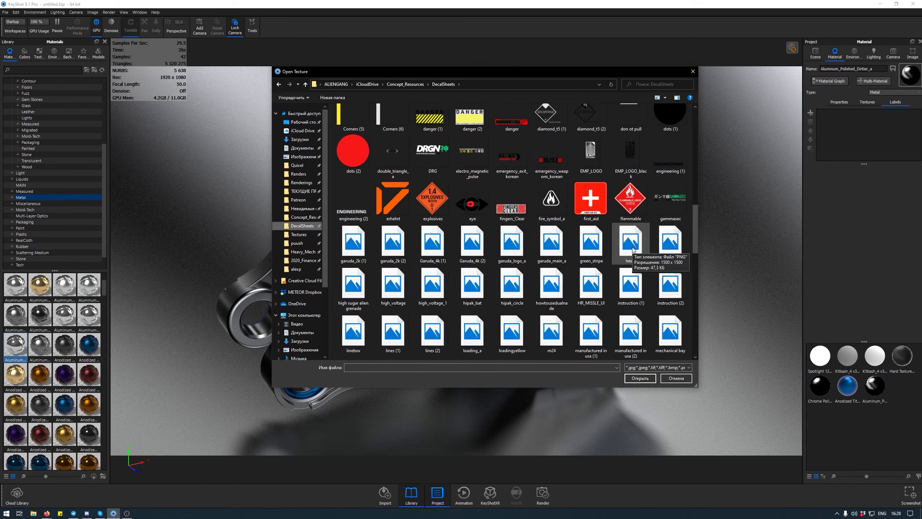
scroll(462, 254, down, 3)
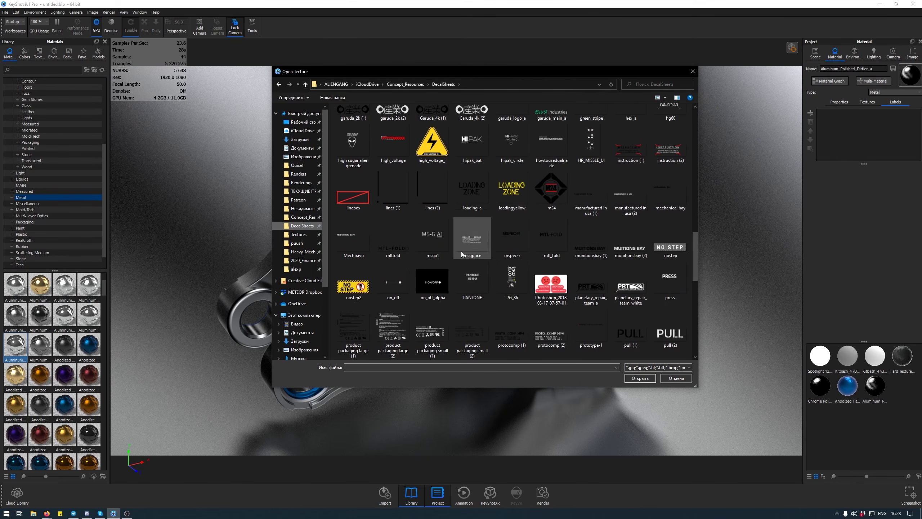
scroll(426, 262, down, 3)
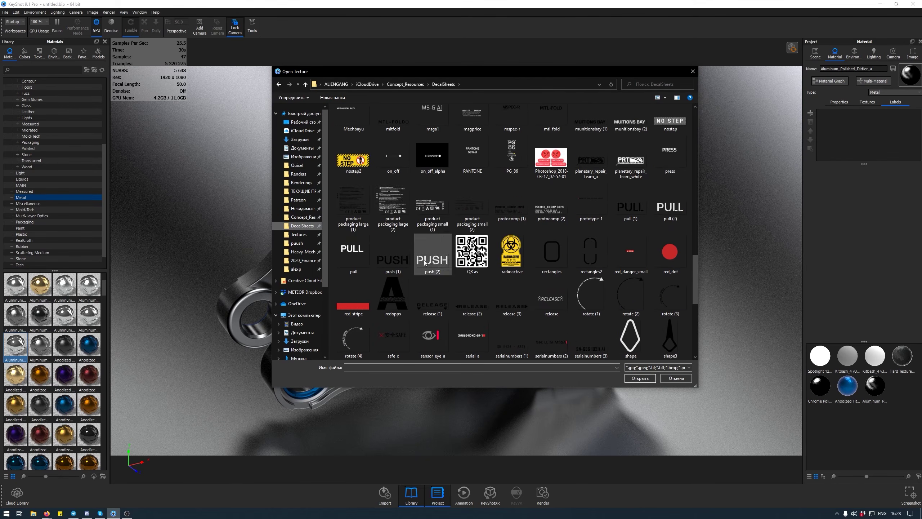
scroll(634, 230, down, 3)
scroll(542, 121, up, 2)
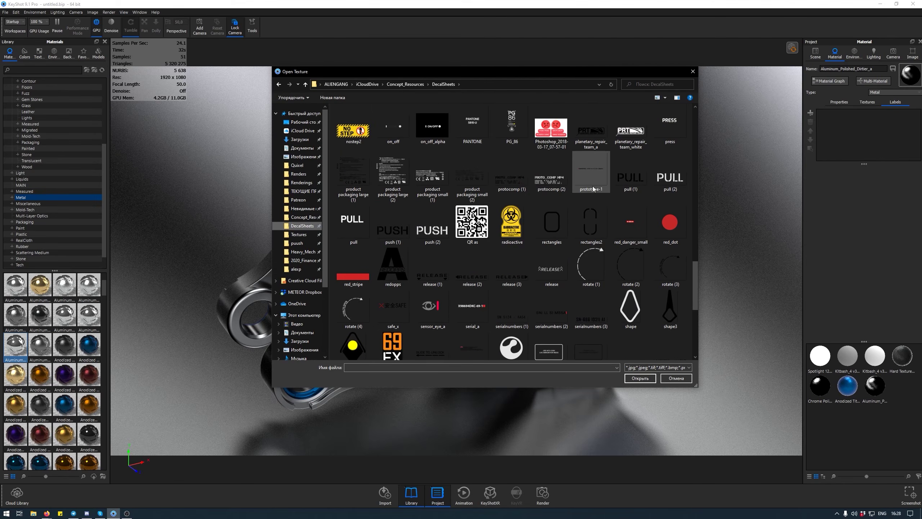
double_click(518, 186)
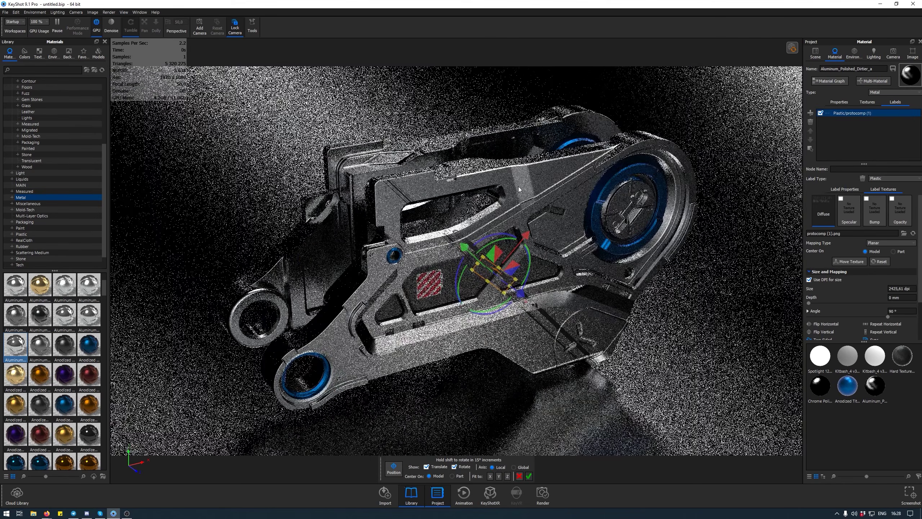
- Turn off DPI-based sizing for the protocomp label and try out placements along the swingarm's upper arm
click(826, 280)
click(416, 198)
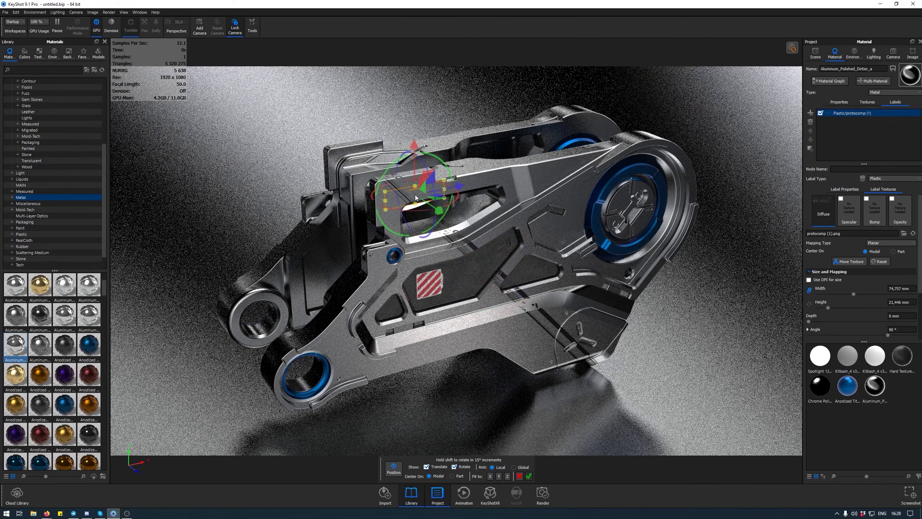
click(402, 185)
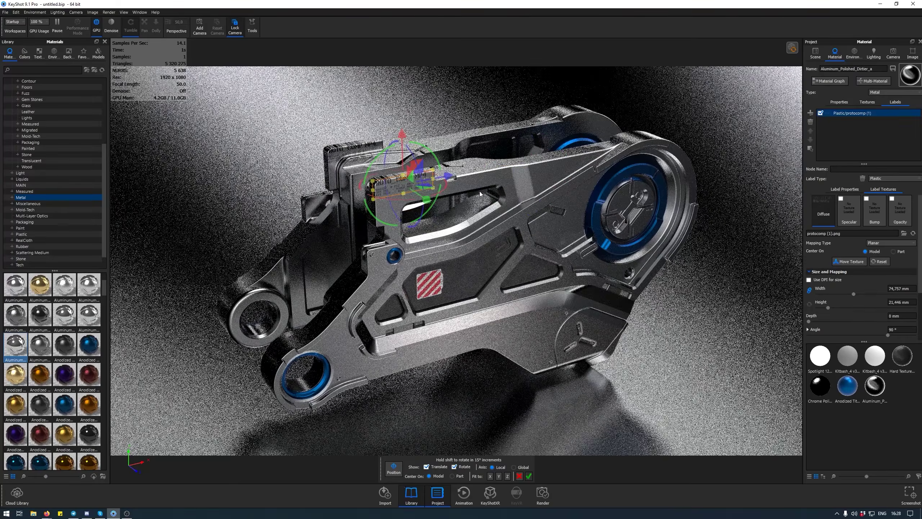
click(533, 166)
click(530, 201)
click(581, 160)
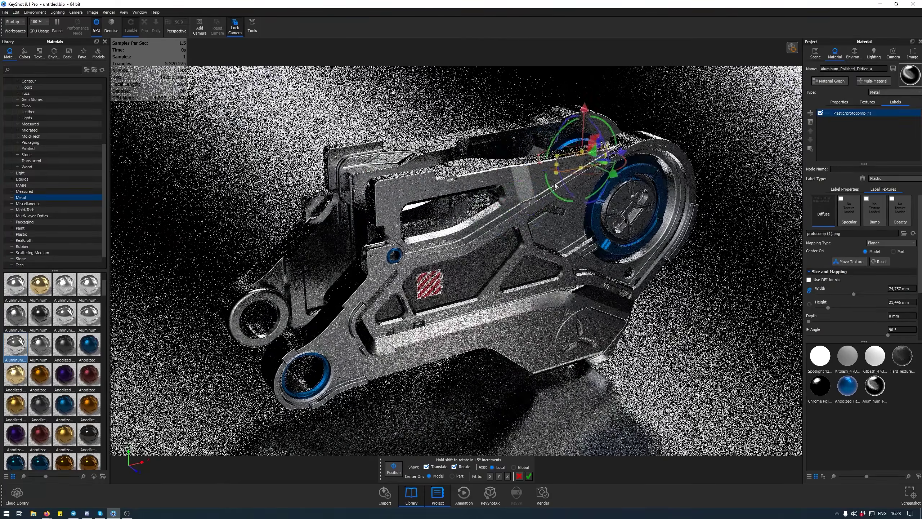
click(542, 173)
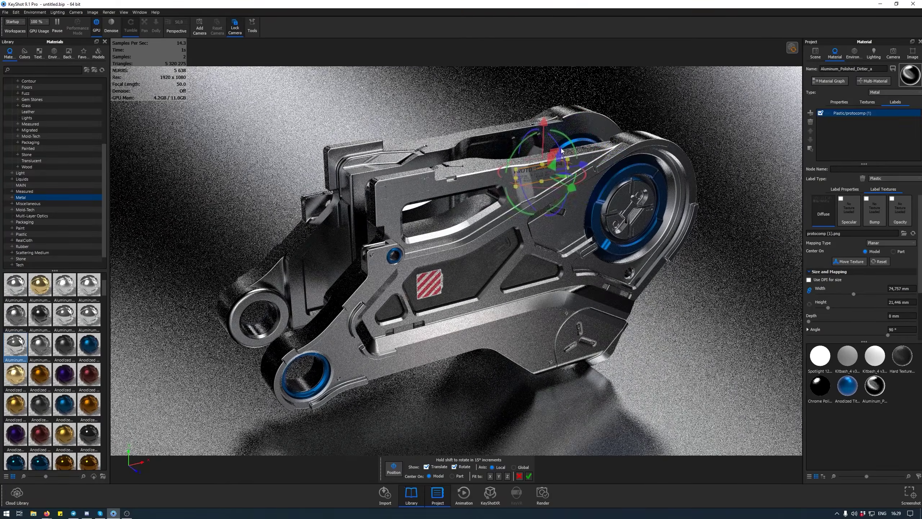
- Place the protocomp label on the upper arm just before the large hub and set its width to 55.2 mm
click(581, 157)
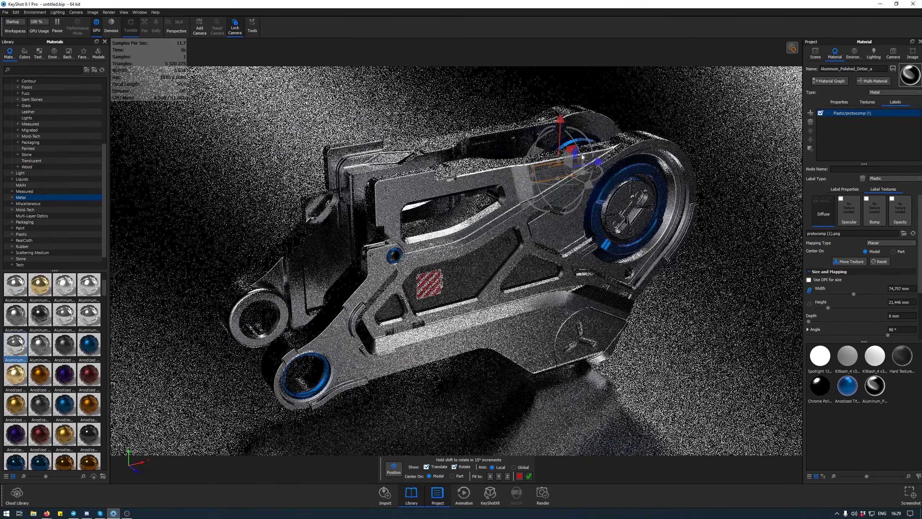
drag(857, 293, 844, 292)
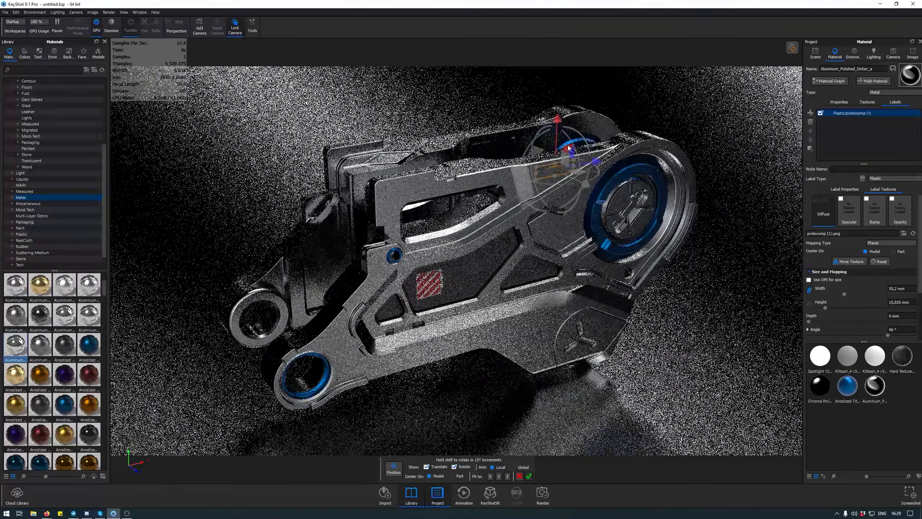
click(529, 476)
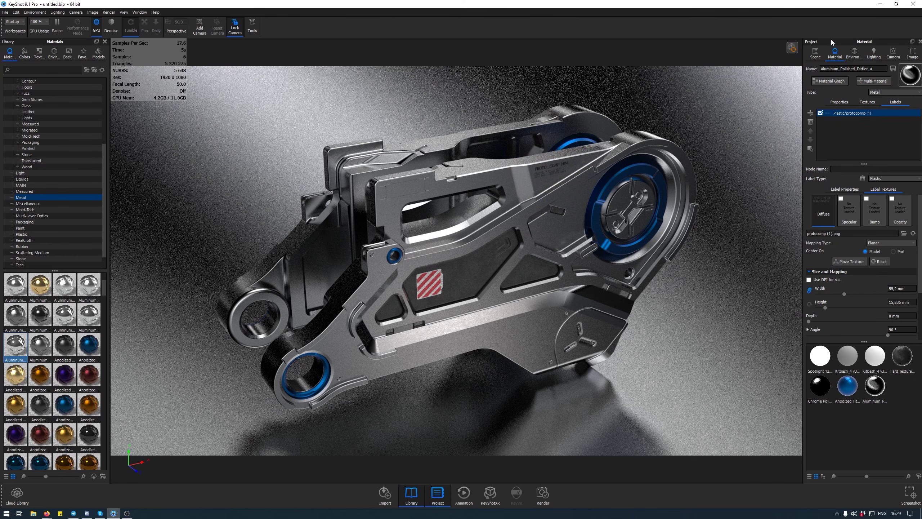
- Copy the black hard textured plastic material from the swingarm's dark inset panels, ending with the large panel carrying the striped decal
click(815, 53)
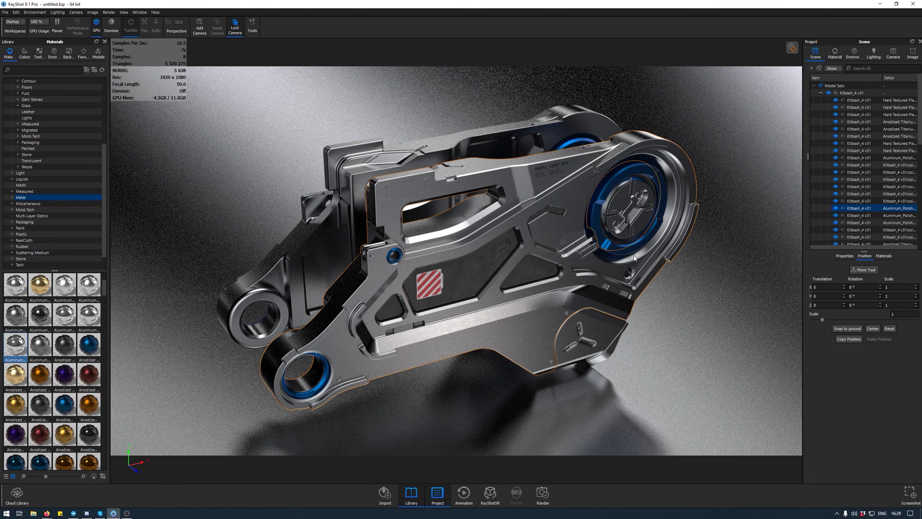
click(526, 273)
right_click(525, 273)
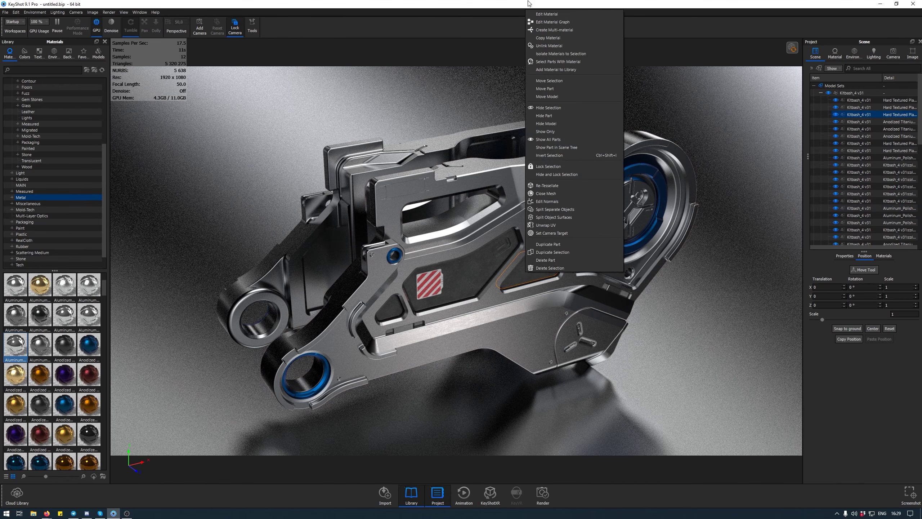
click(458, 294)
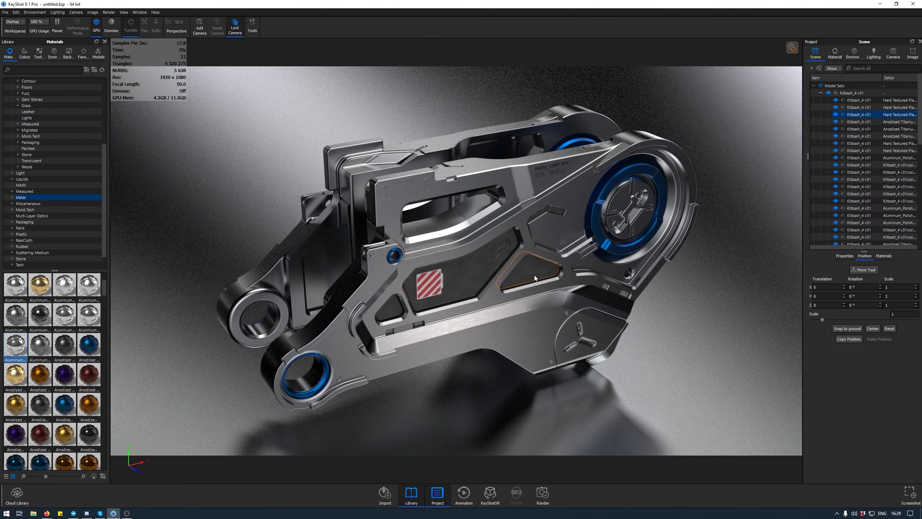
right_click(535, 276)
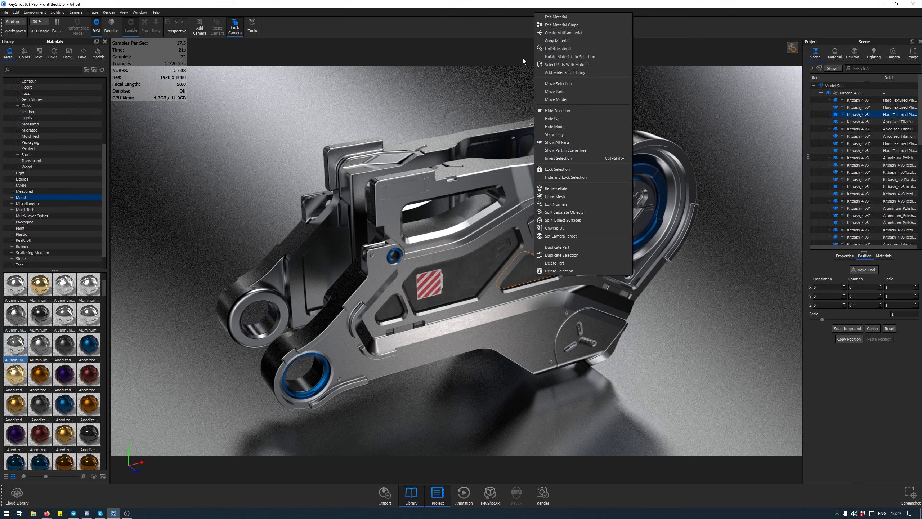
click(566, 41)
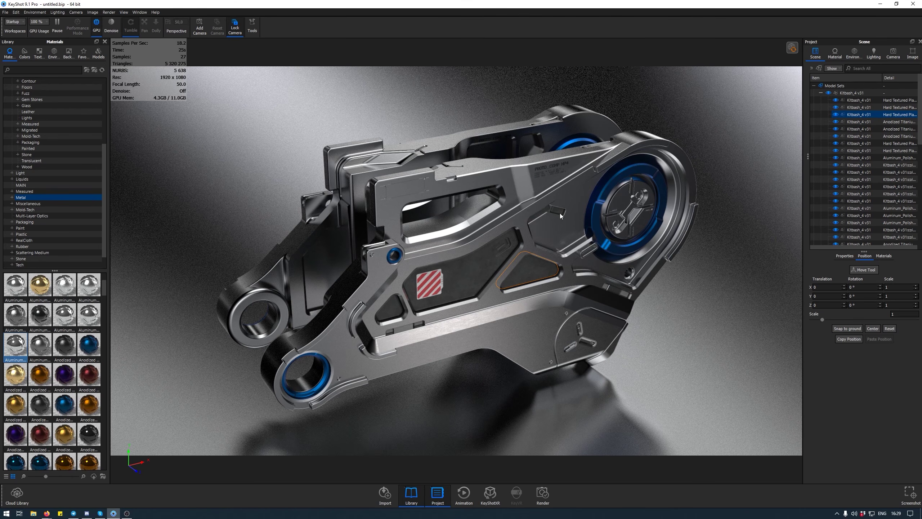
click(499, 255)
right_click(499, 255)
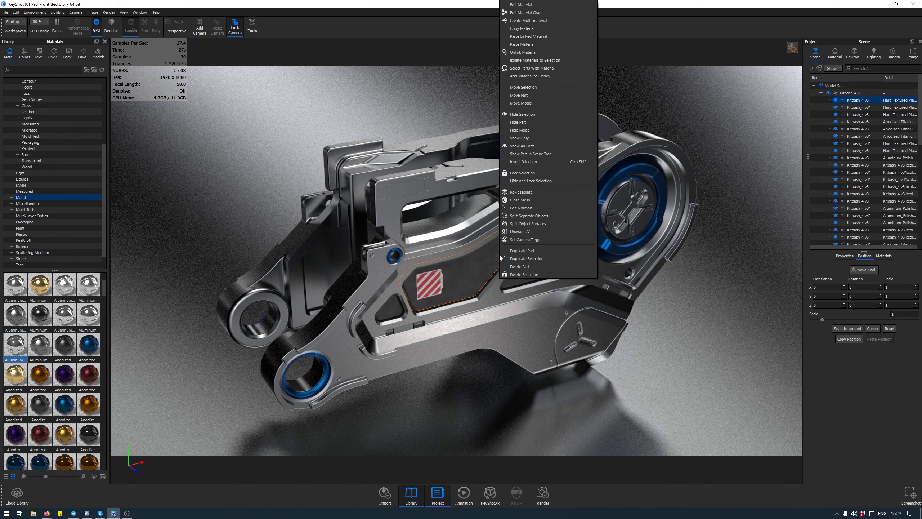
click(530, 29)
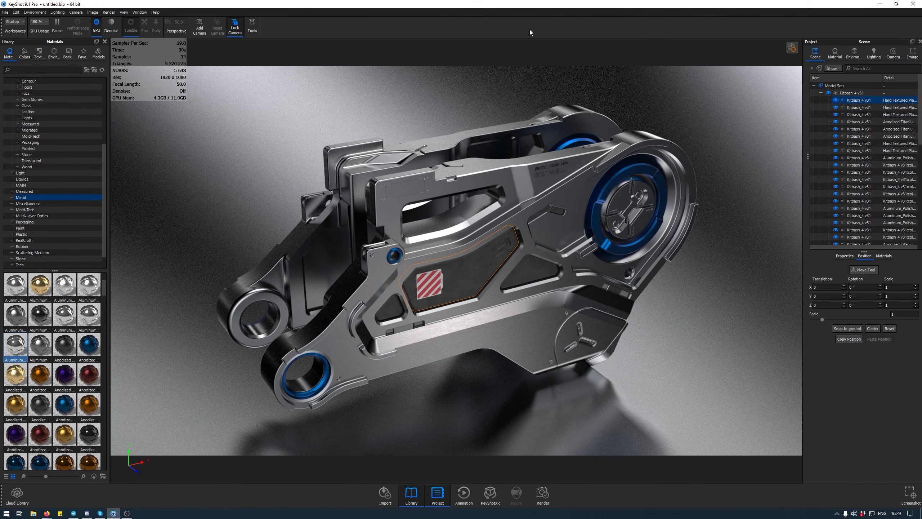
- Select together the link-shaped pieces inside the large hub and the four small recessed blocks along the body's lower ledge
click(614, 225)
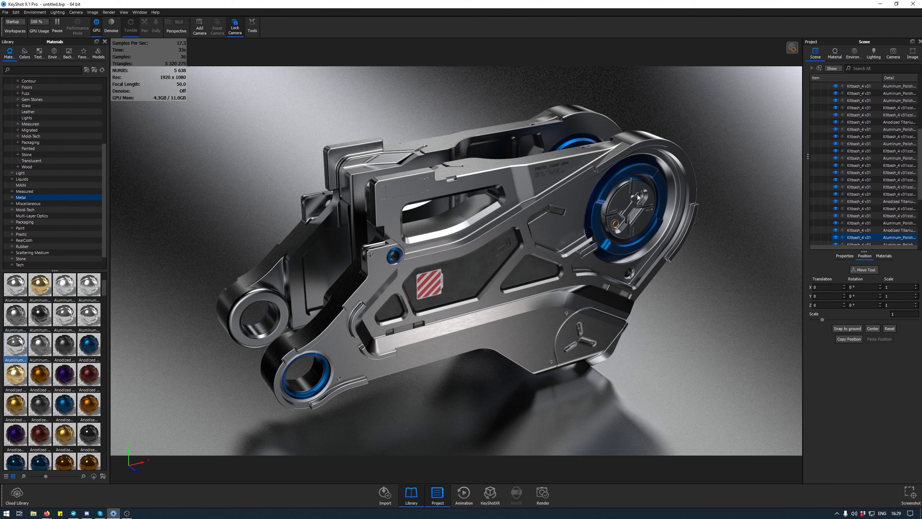
shift+click(629, 214)
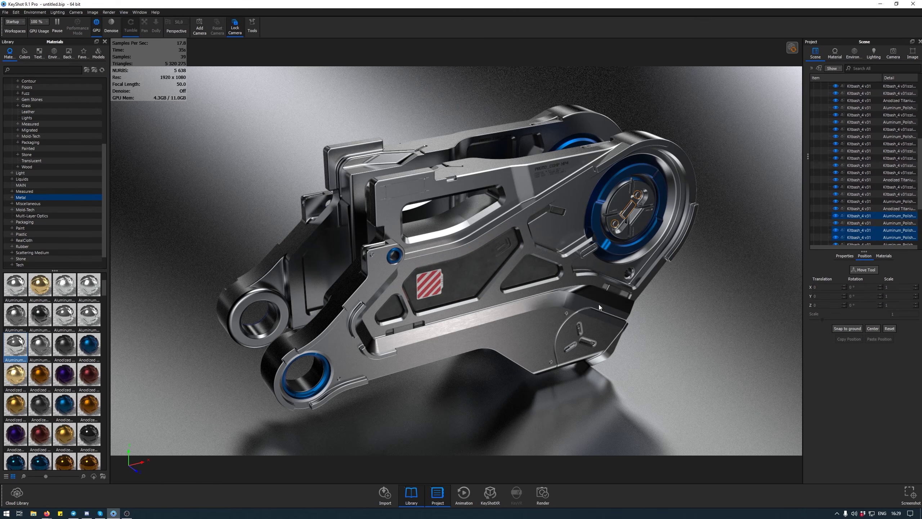
shift+click(616, 291)
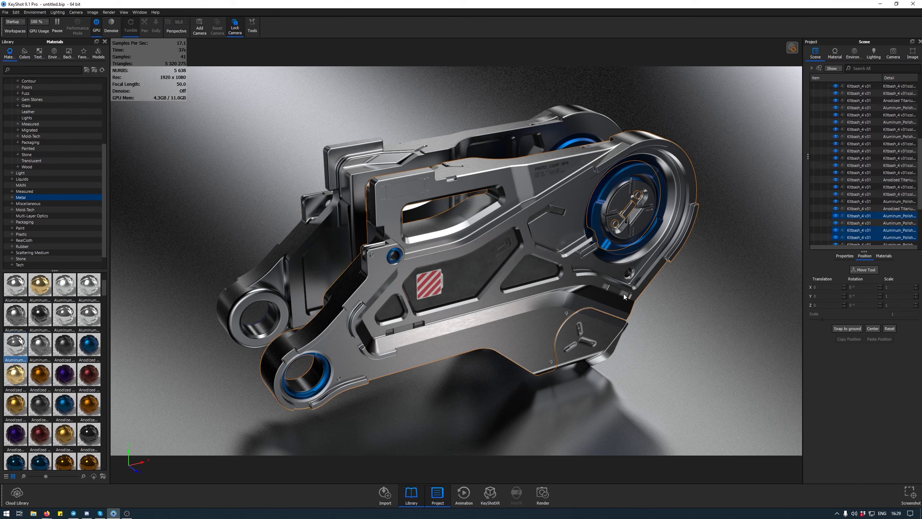
shift+click(623, 294)
shift+click(604, 289)
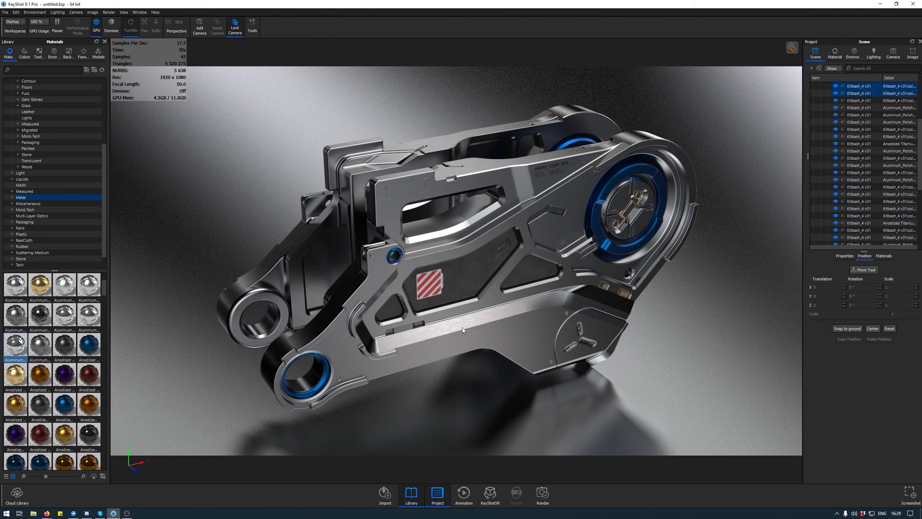
shift+click(390, 331)
shift+click(422, 325)
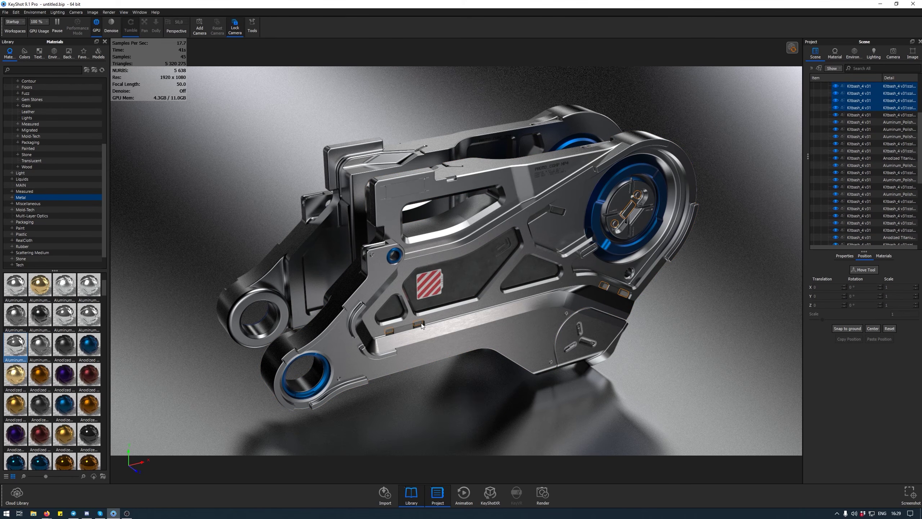
- Paste the copied hard textured plastic onto the selected hub pieces and small blocks as a linked material
right_click(422, 325)
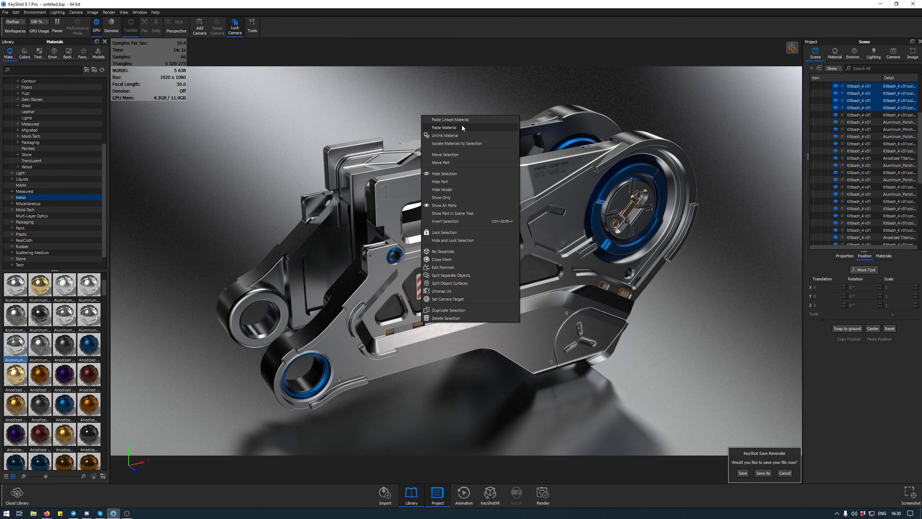
click(462, 127)
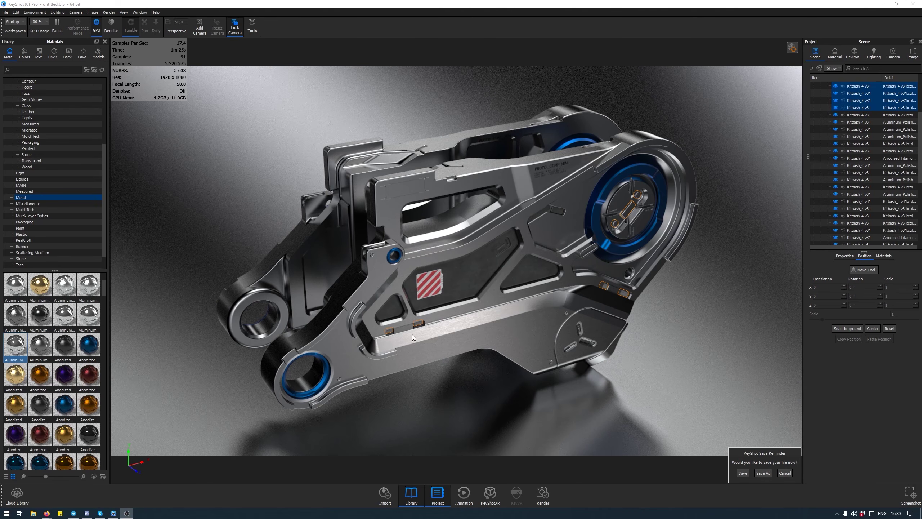
right_click(417, 325)
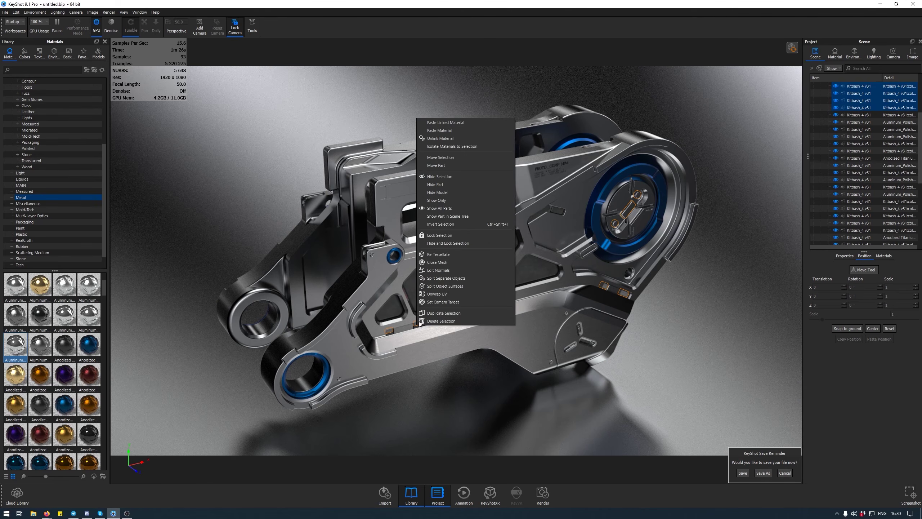
click(467, 123)
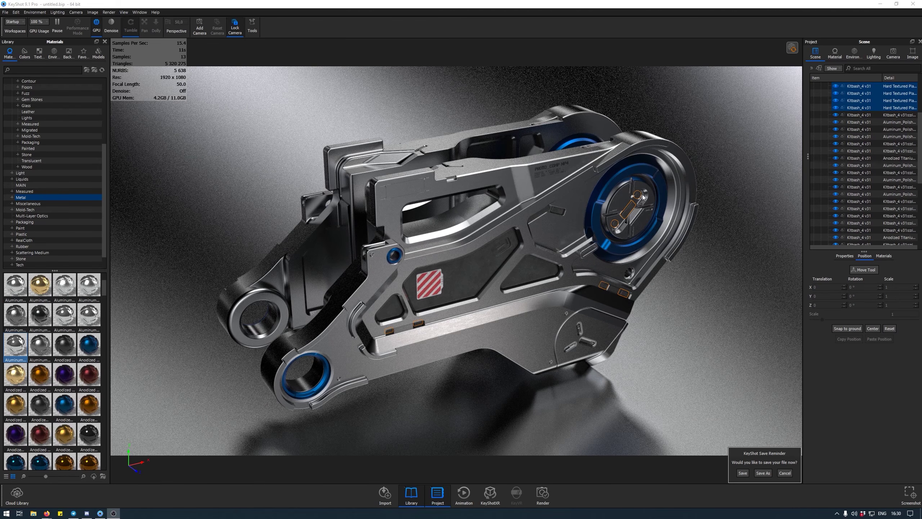
right_click(630, 209)
click(674, 215)
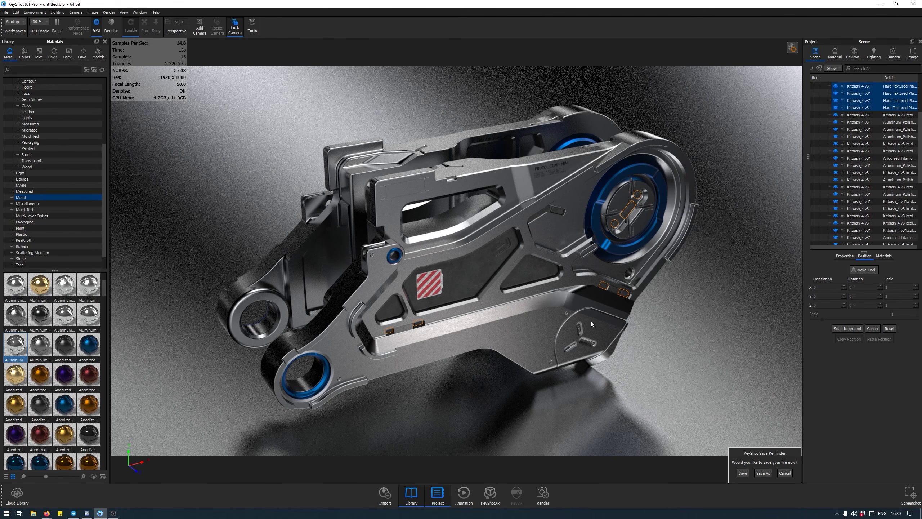
- Enable blending with color on the scratched diffuse texture of the dark inset panels' black hard textured plastic
click(470, 273)
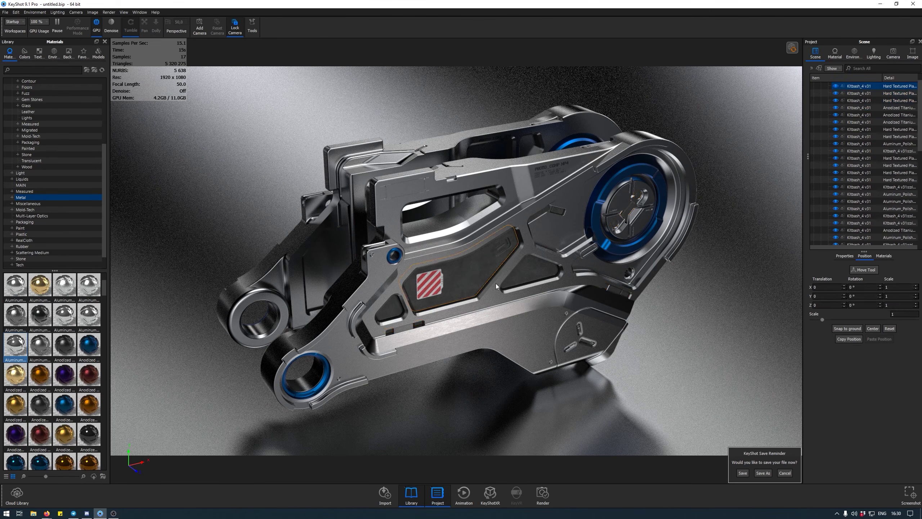
click(835, 53)
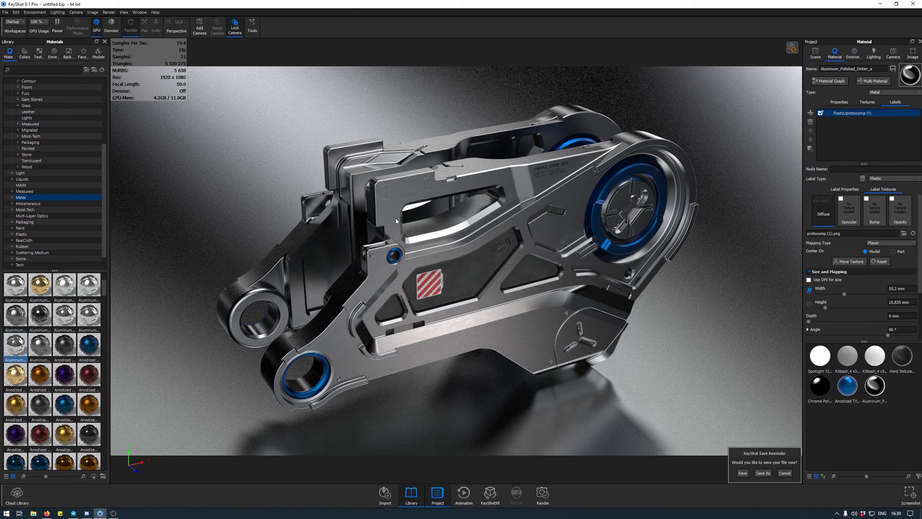
double_click(464, 284)
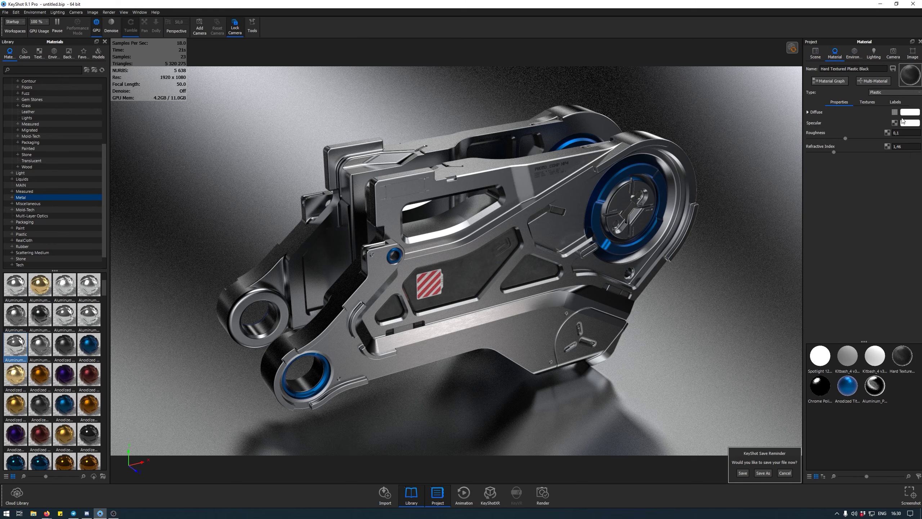
click(817, 111)
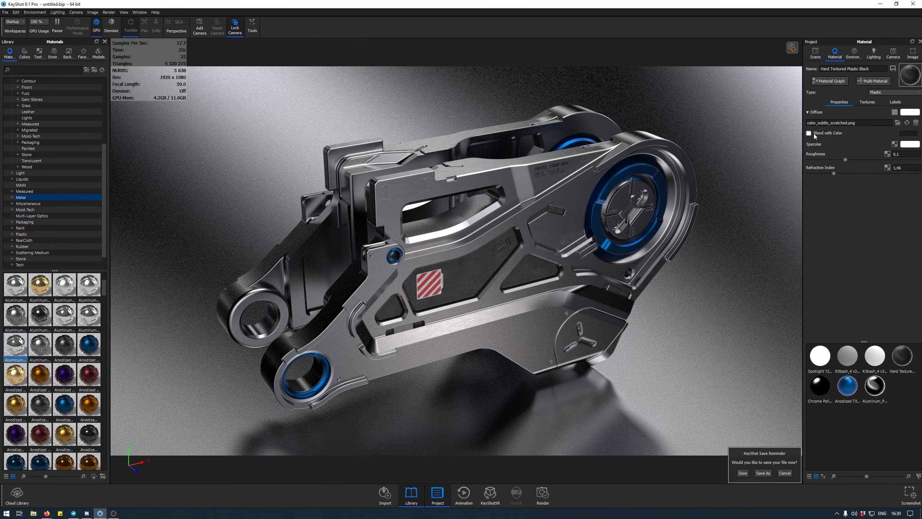
click(813, 133)
click(909, 132)
drag(719, 232, 784, 183)
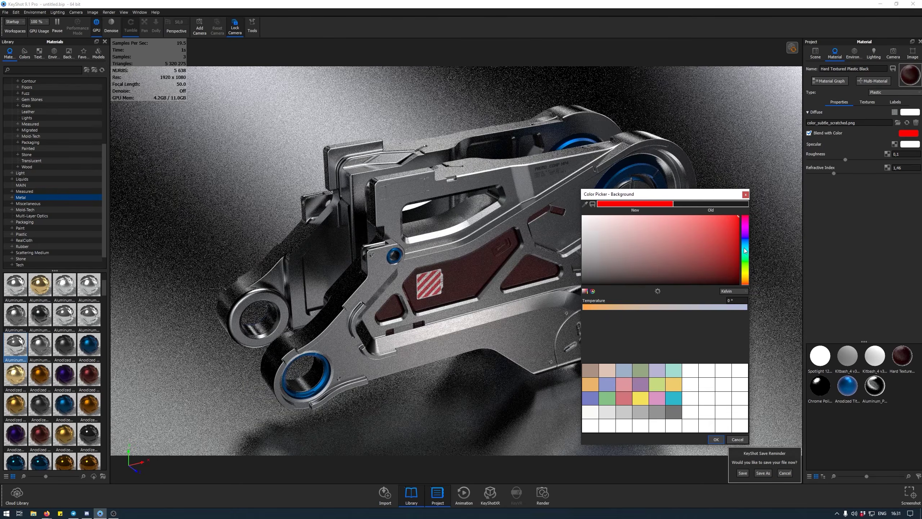
drag(745, 216, 745, 239)
click(737, 439)
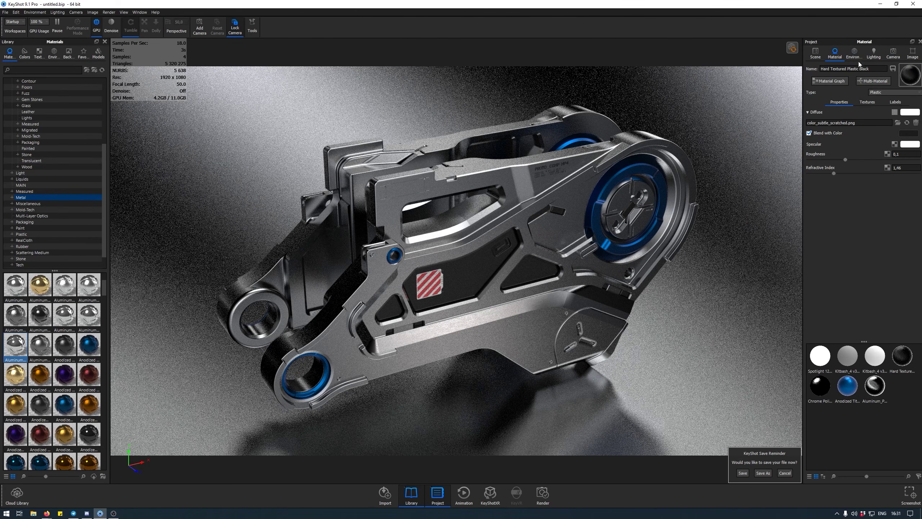
- Move the Cube spotlight closer to the model in the geometry view, to about X 711 and Z 2099
click(815, 55)
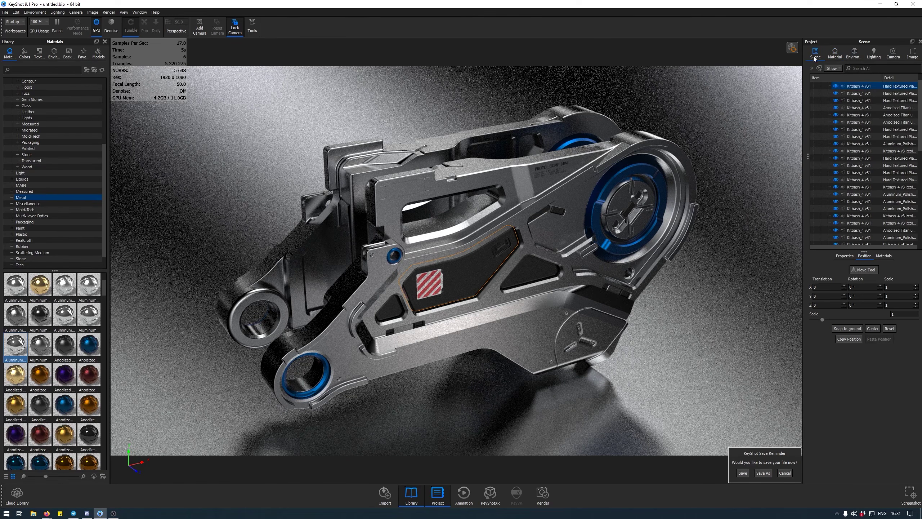
key(o)
key(p)
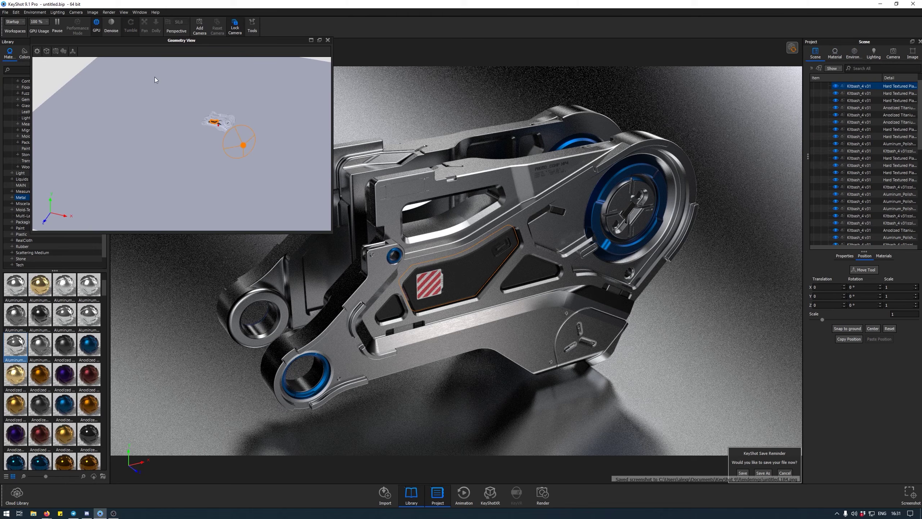
click(73, 52)
click(72, 53)
scroll(846, 110, up, 1)
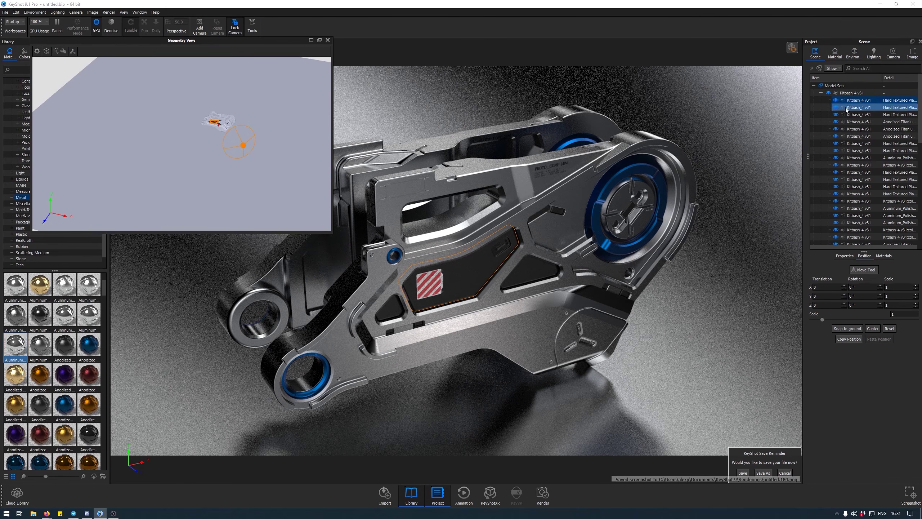
click(821, 93)
click(845, 114)
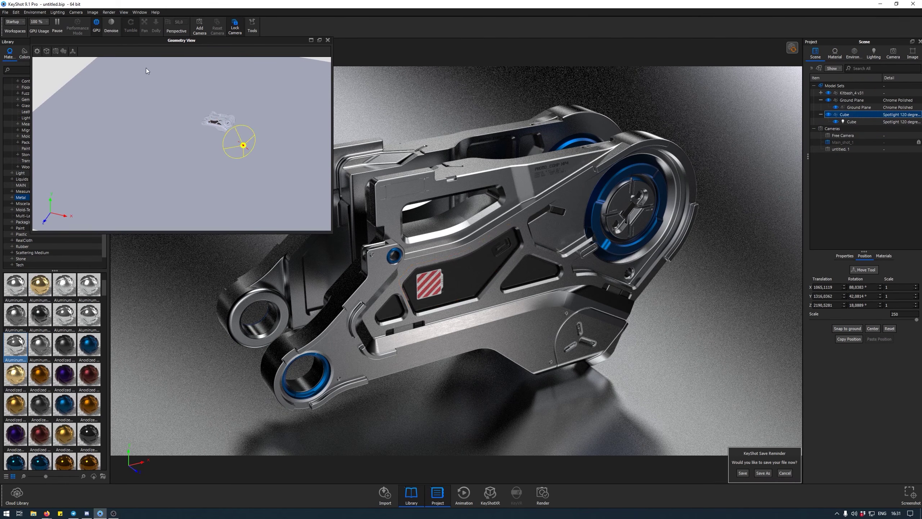
click(73, 51)
drag(258, 153, 236, 132)
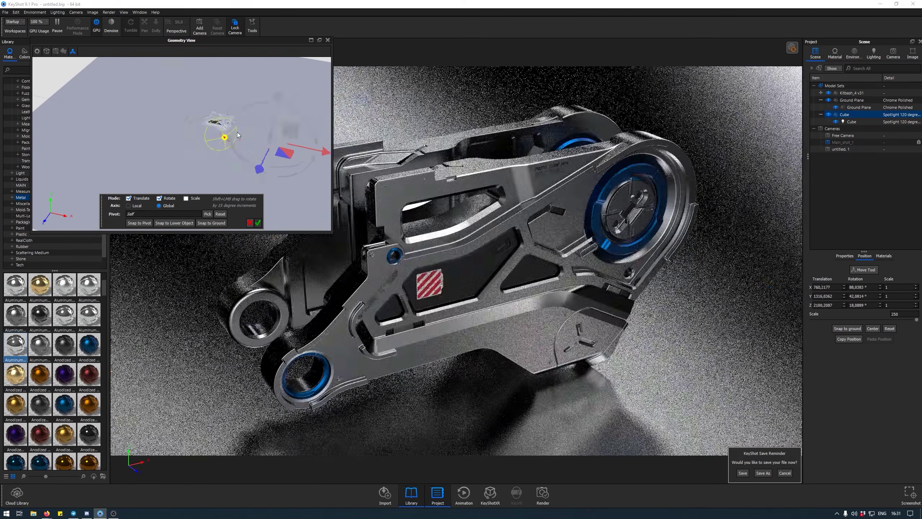
click(258, 222)
click(327, 40)
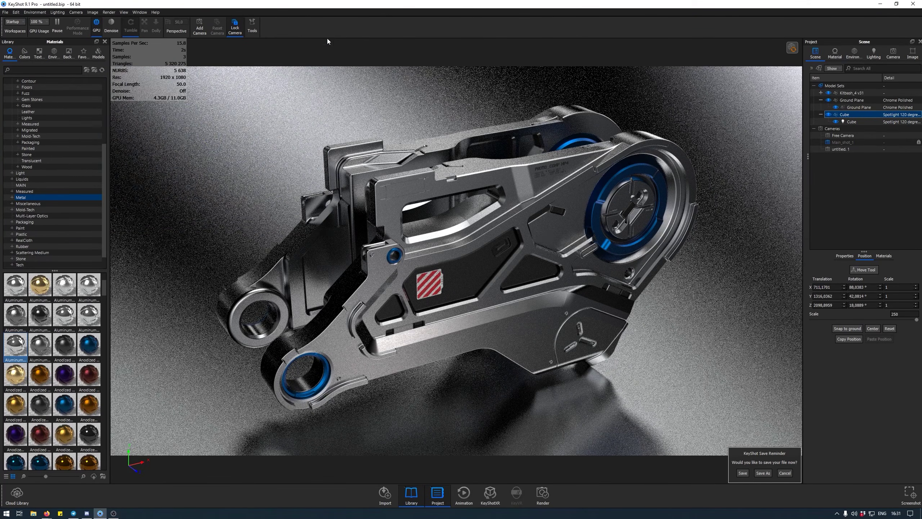
- Widen environment light Pin #5 to a size X of 69.1 and set its falloff and rounded corner to 1
click(874, 53)
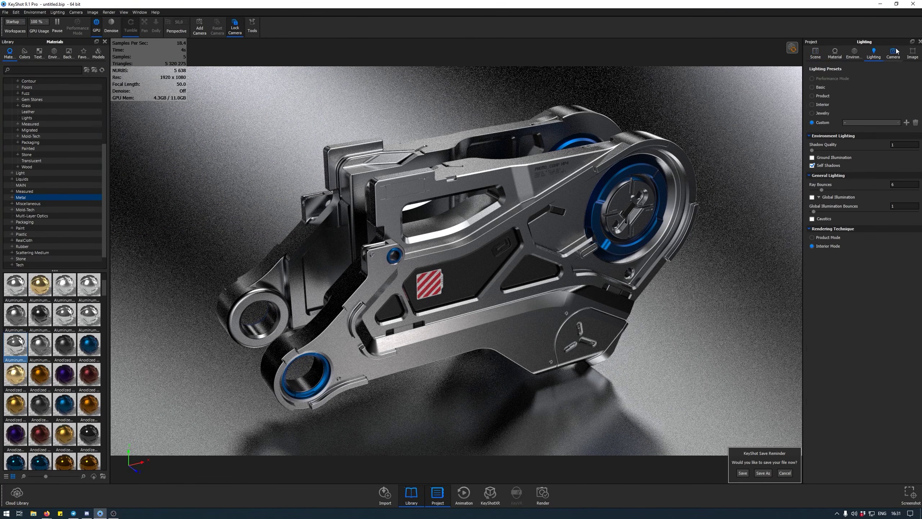
click(854, 53)
click(841, 54)
click(852, 53)
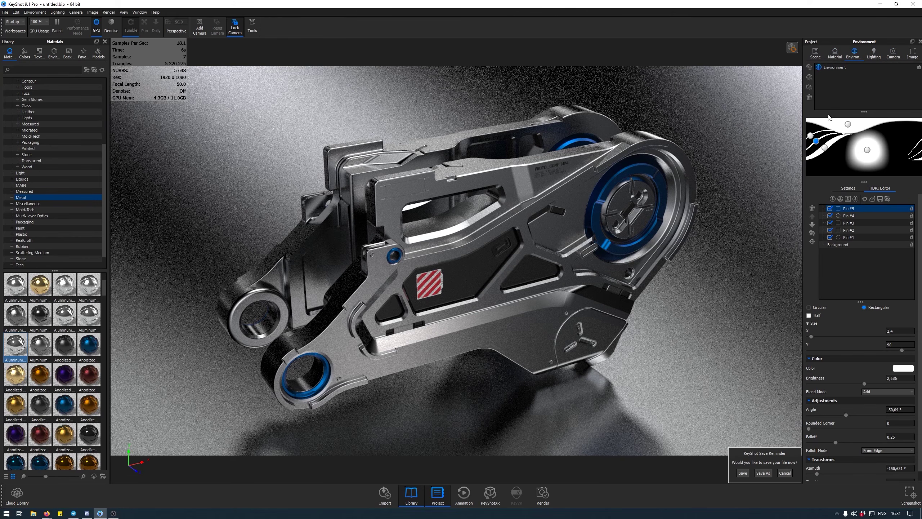
click(812, 241)
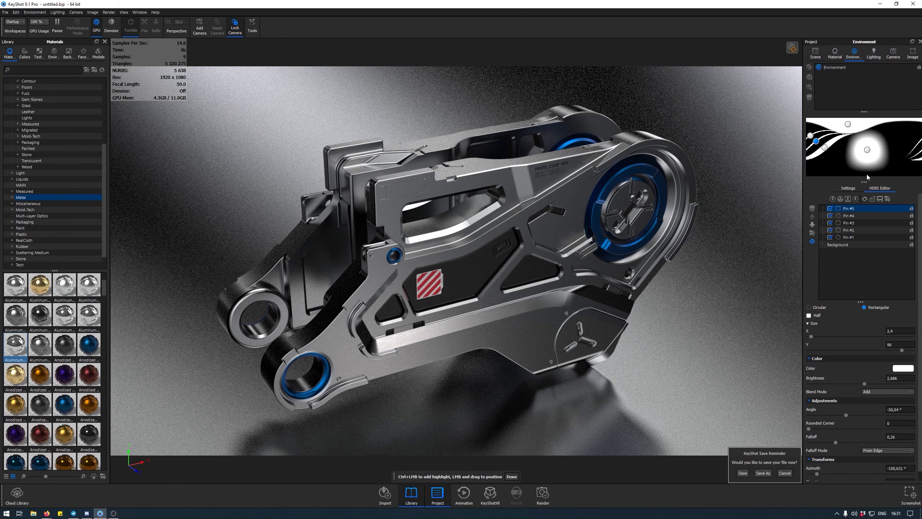
drag(811, 333, 879, 337)
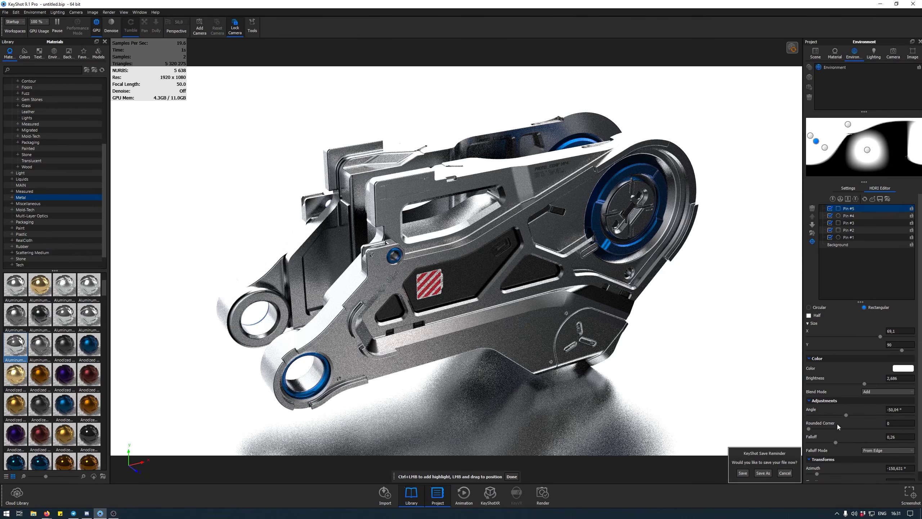
drag(839, 442, 893, 443)
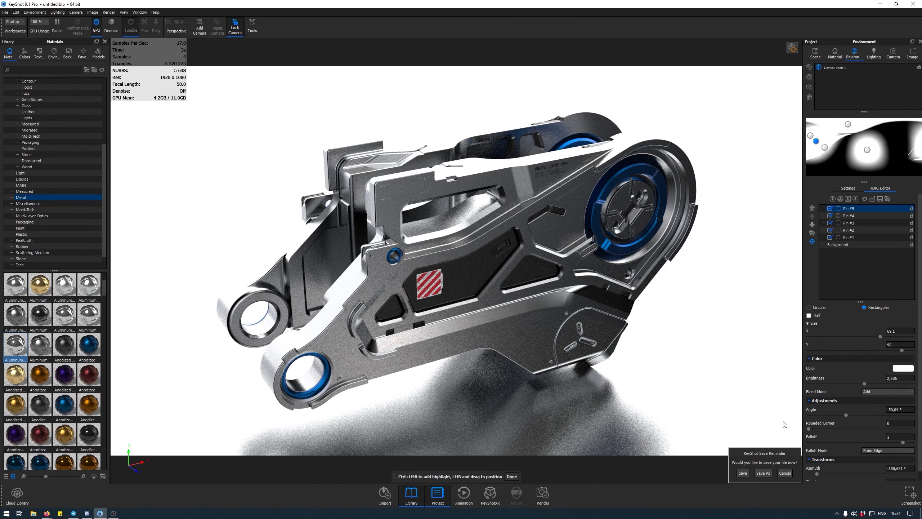
drag(809, 428, 913, 429)
- Dim Pin #5 to a brightness of 0.028, reposition it to an azimuth of about -132.6°, and dismiss the save reminder
drag(864, 384, 817, 386)
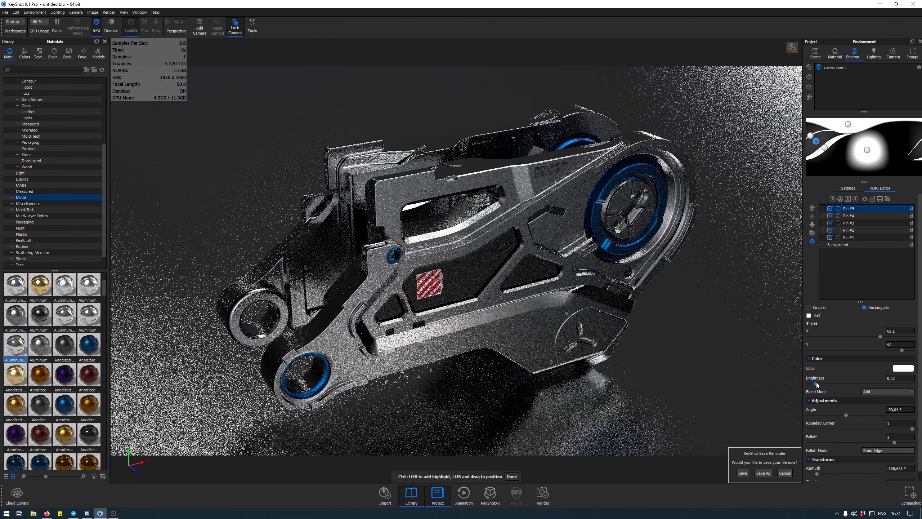
drag(867, 149, 822, 139)
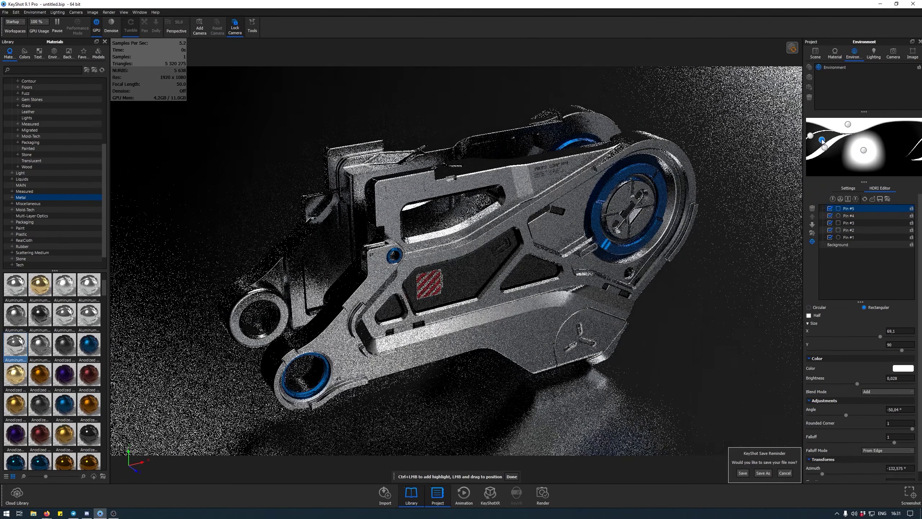
click(513, 477)
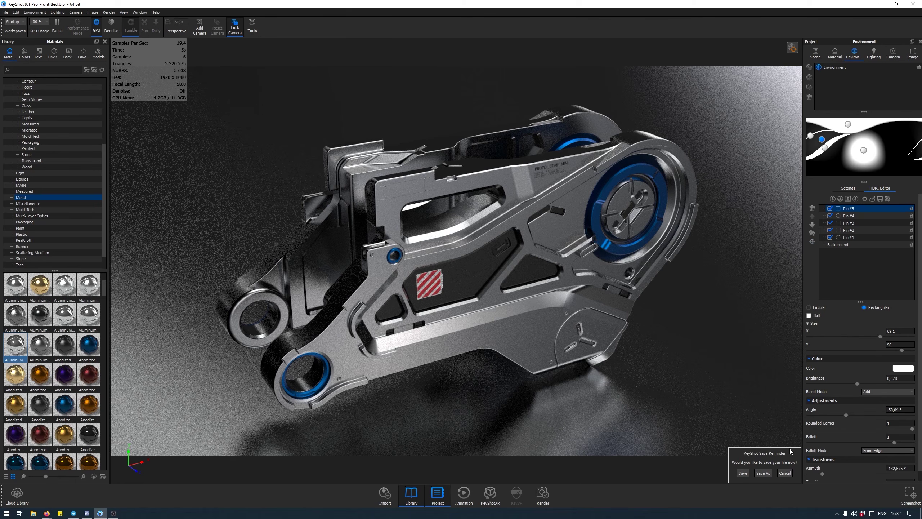
click(785, 472)
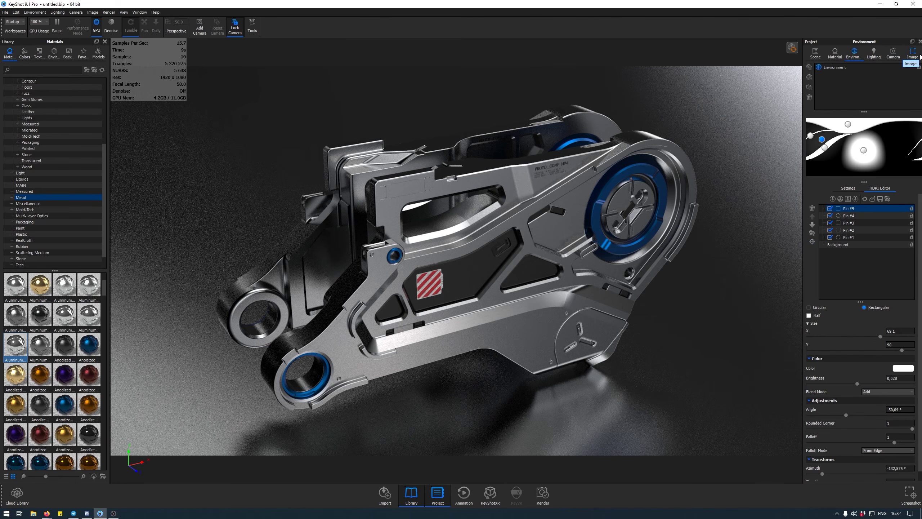
- Switch the Default image style to Photographic and set its response curve to Linear
scroll(864, 245, down, 1)
click(848, 188)
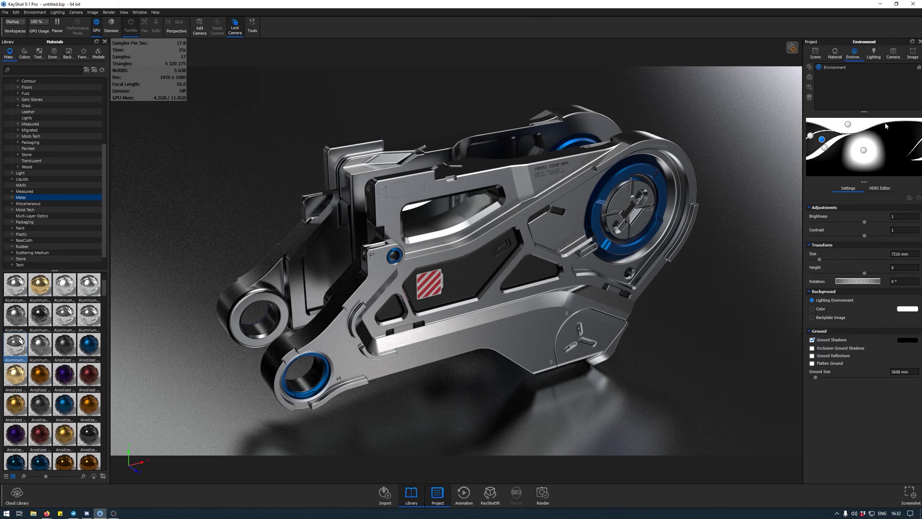
click(914, 53)
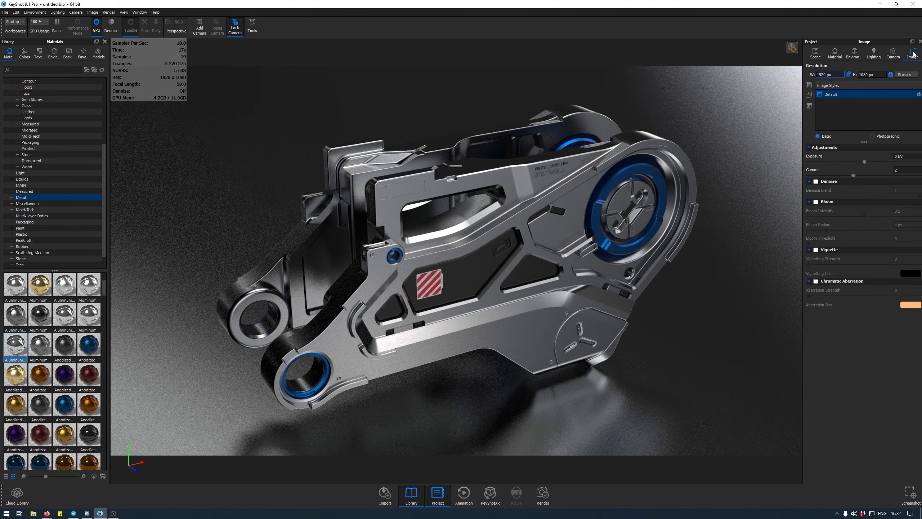
click(897, 136)
click(826, 135)
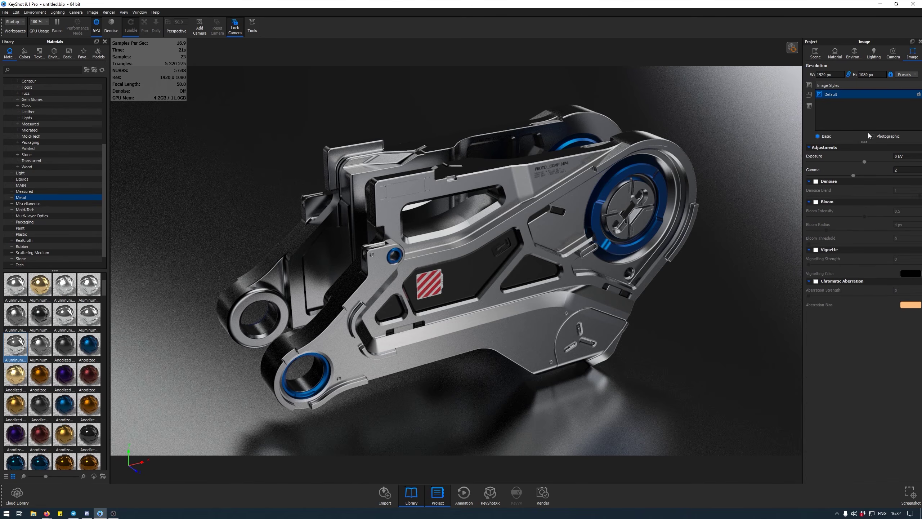
click(891, 137)
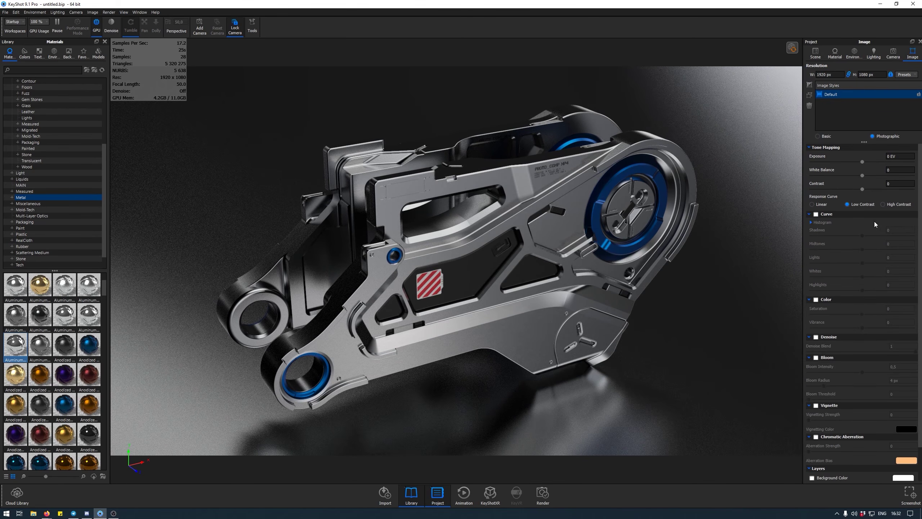
click(821, 205)
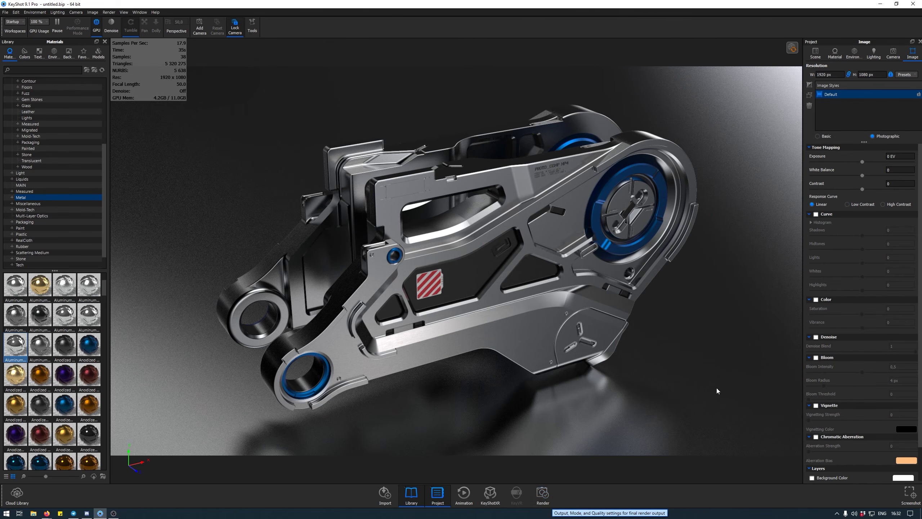
scroll(883, 348, down, 2)
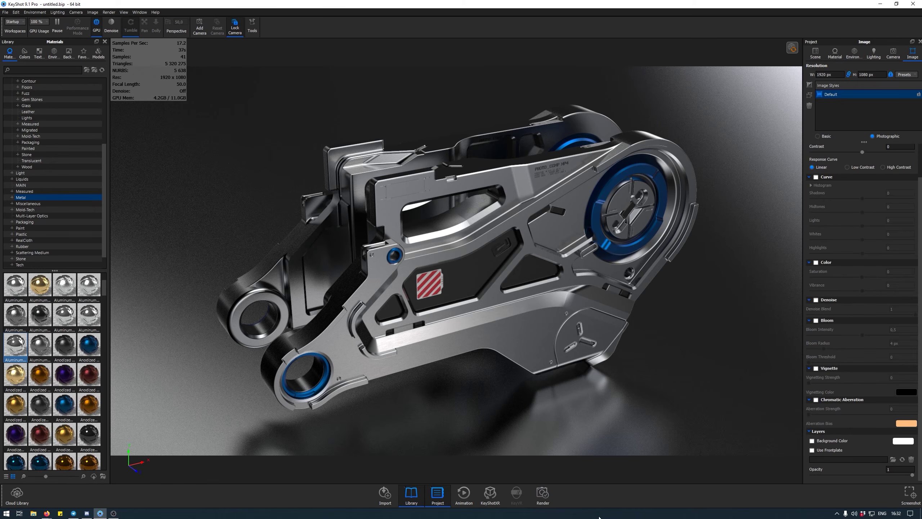
- Open the render settings and examine the output folder, available file formats, and mode and quality options
click(545, 494)
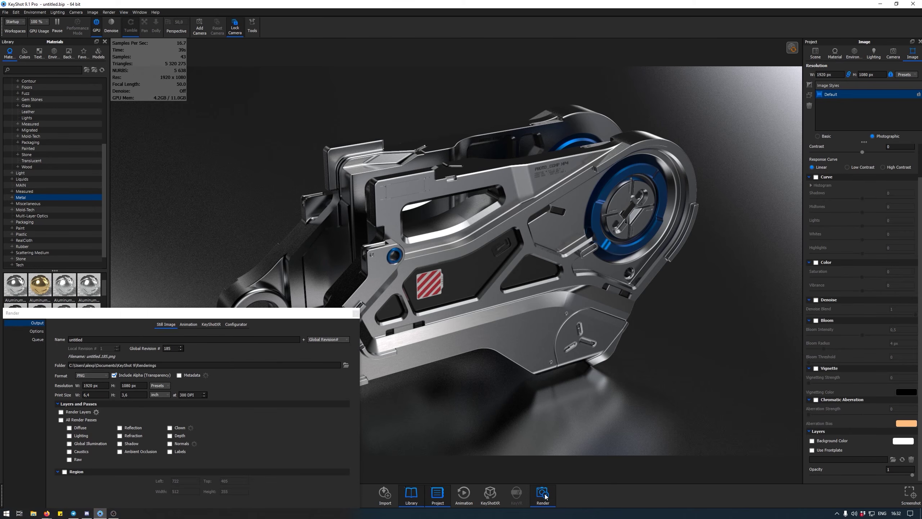
drag(269, 314, 561, 105)
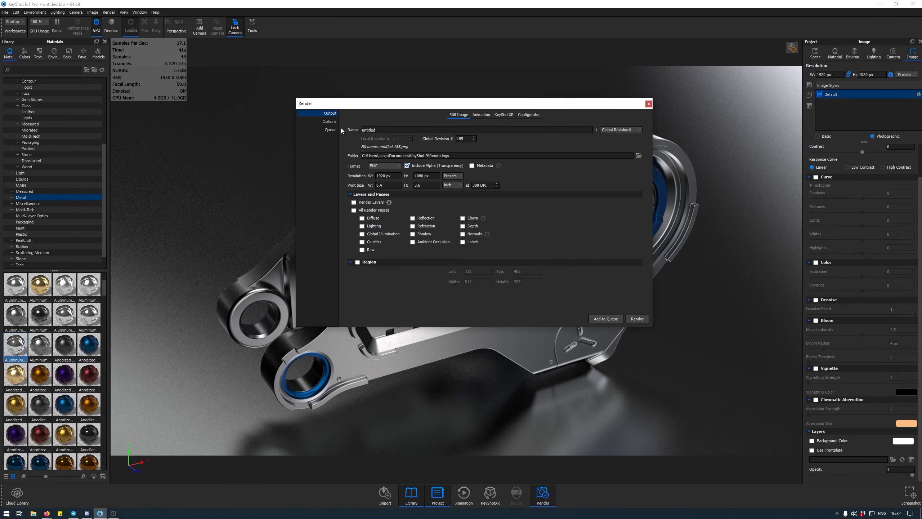
click(328, 122)
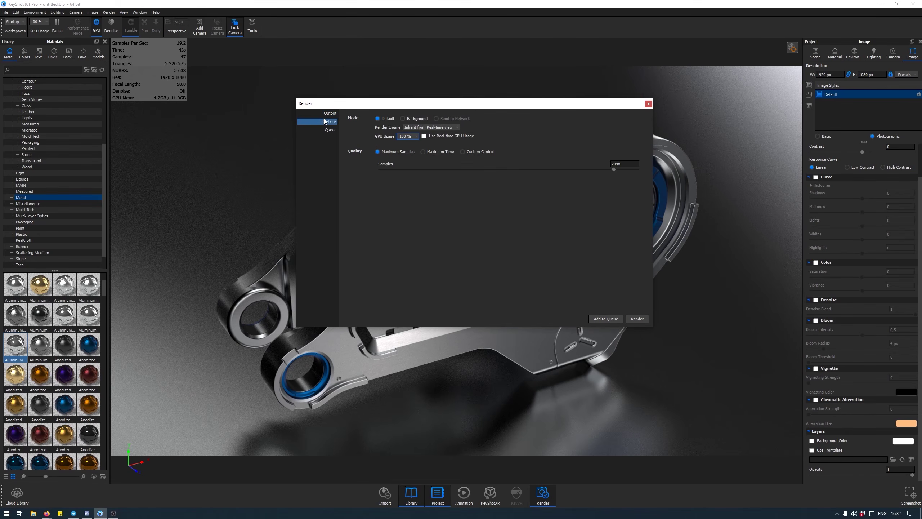
click(328, 113)
click(328, 121)
click(329, 113)
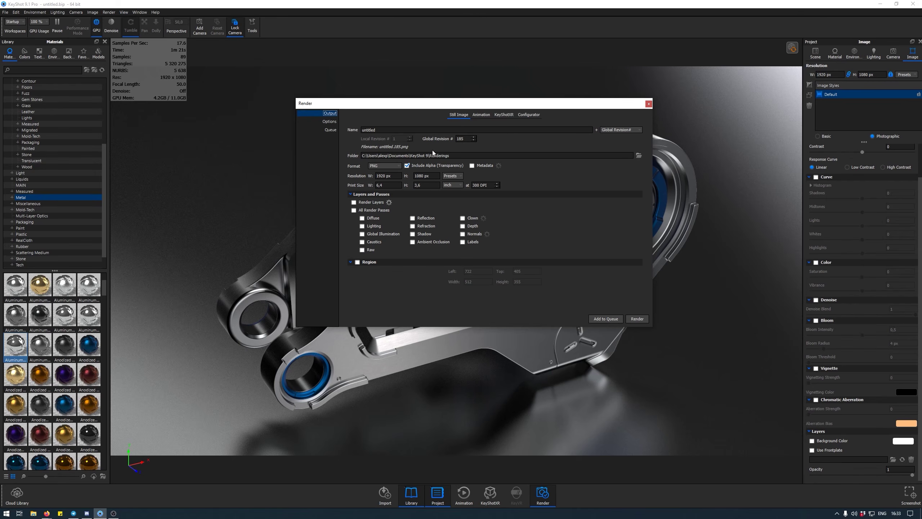
drag(477, 156, 362, 156)
click(383, 167)
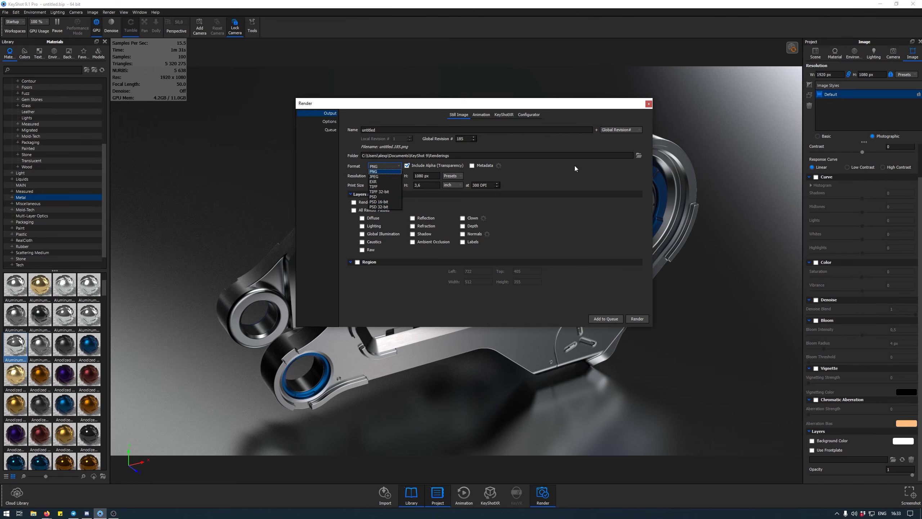
click(547, 177)
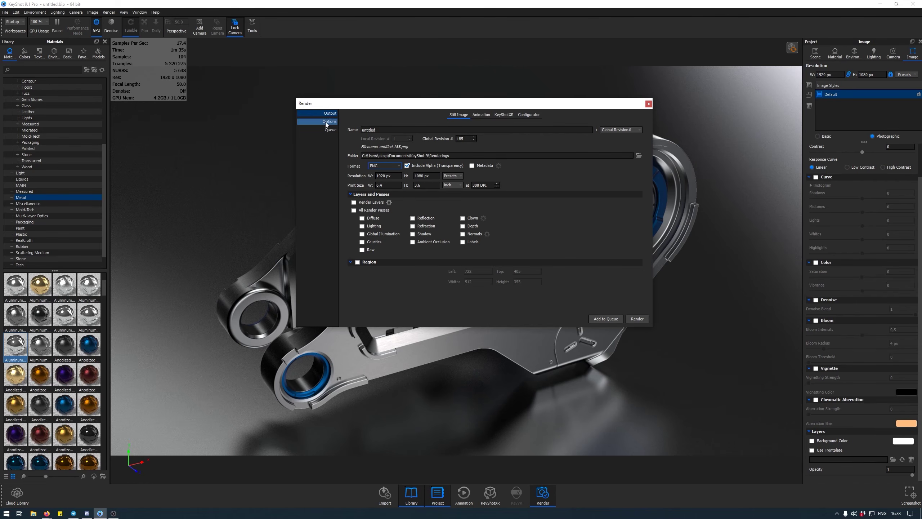
- Name the still image render cool_render_110000 and open the render mode and quality options
drag(382, 131, 326, 129)
text(cool_rendfer)
key(BackSpace)
key(BackSpace)
key(BackSpace)
text(er_110000)
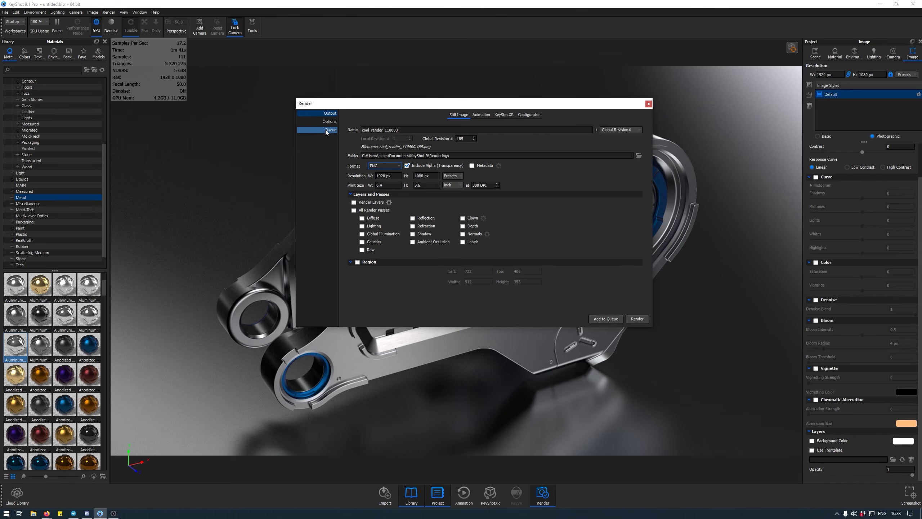
click(323, 121)
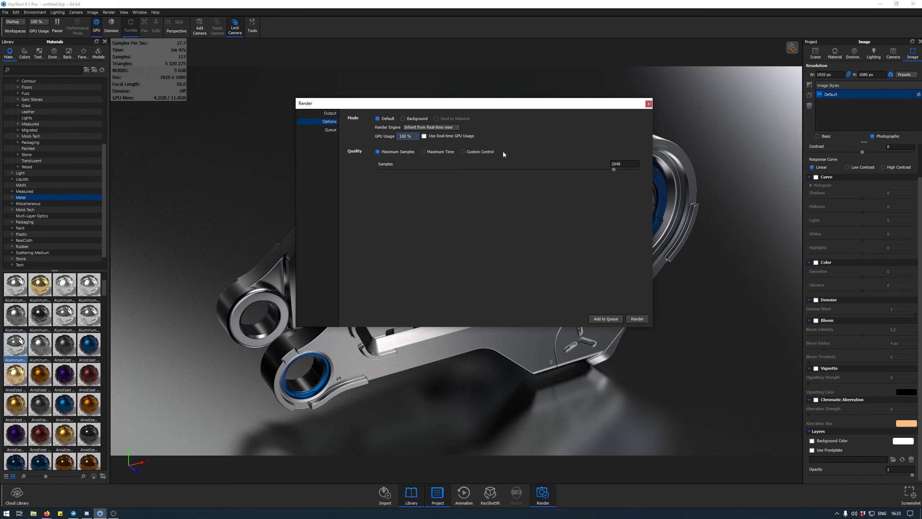
- Render the cool_render_110000 still image and maximize its render output window
click(330, 113)
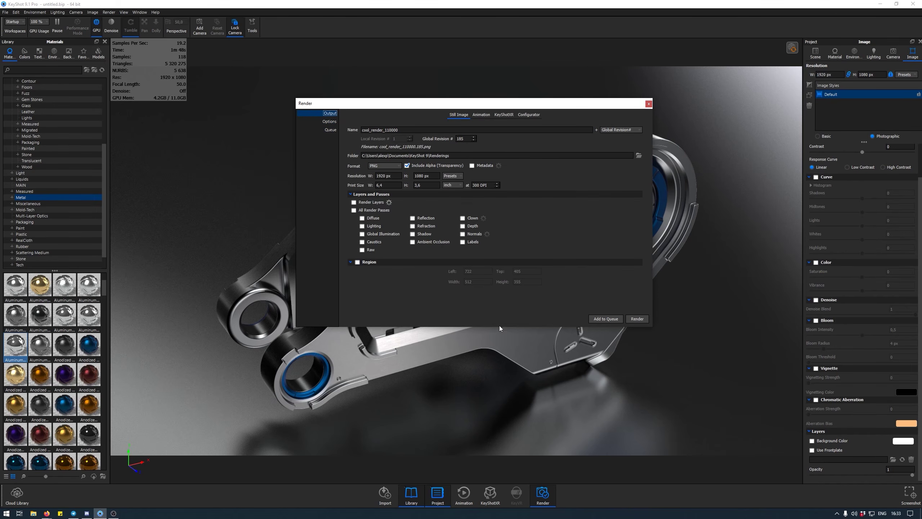
click(644, 321)
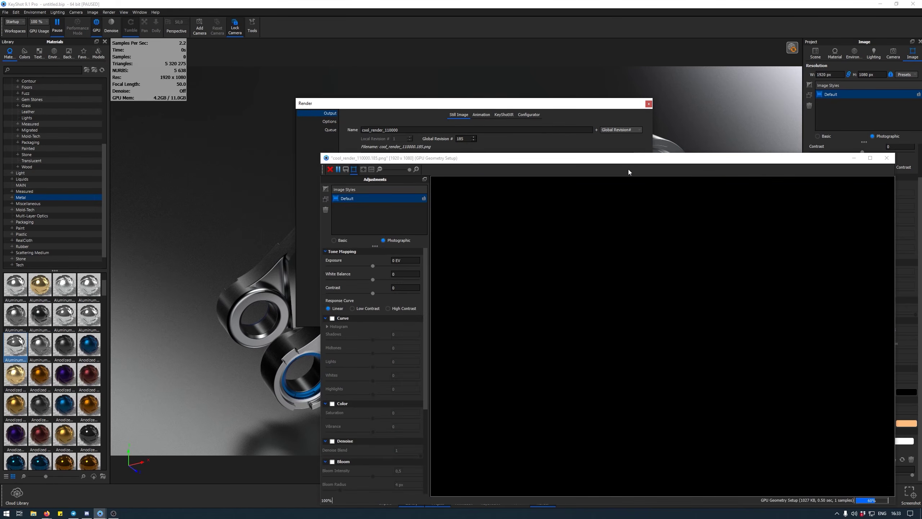
double_click(631, 161)
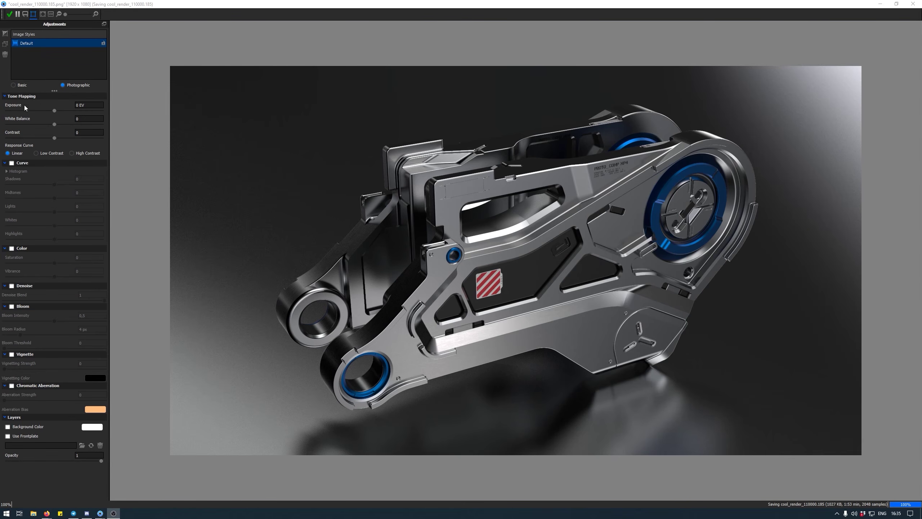
- Try out the Curve adjustment on the rendered image and switch it off again
click(12, 163)
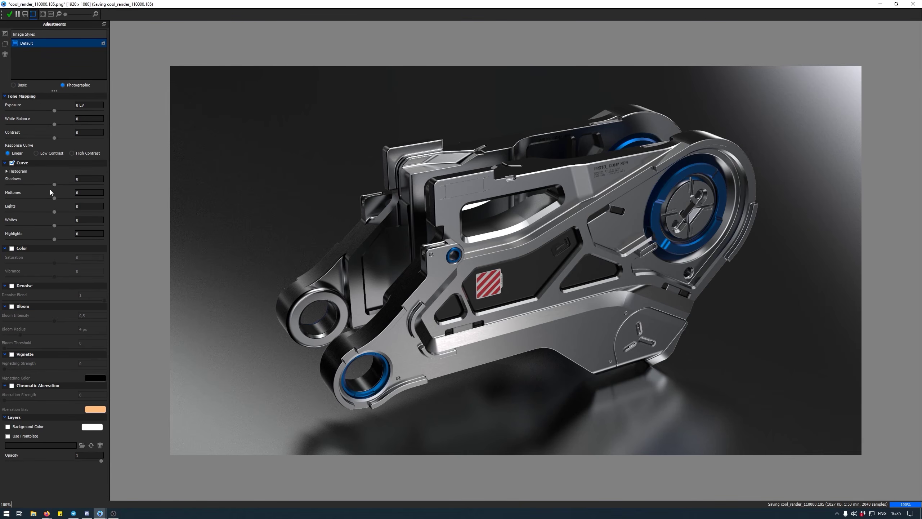
mouse_move(54, 199)
mouse_down()
mouse_move(83, 199)
mouse_move(28, 199)
mouse_move(101, 200)
mouse_move(57, 203)
mouse_move(138, 187)
mouse_move(54, 189)
mouse_up()
click(12, 163)
- Enable Color with a vibrance of 0.054 and Denoise with a blend of 0.317 on the rendered image
click(11, 249)
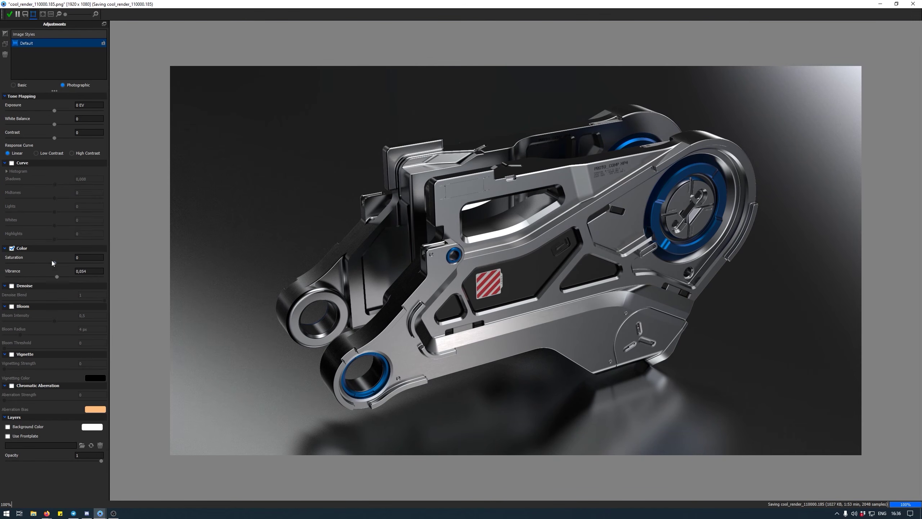
click(11, 286)
drag(105, 300, 129, 307)
drag(105, 298, 277, 294)
drag(50, 315, 232, 324)
drag(37, 299, 35, 296)
- Enable Bloom with an intensity of 0.2, a radius of 100 px and a threshold of 0.324
click(11, 306)
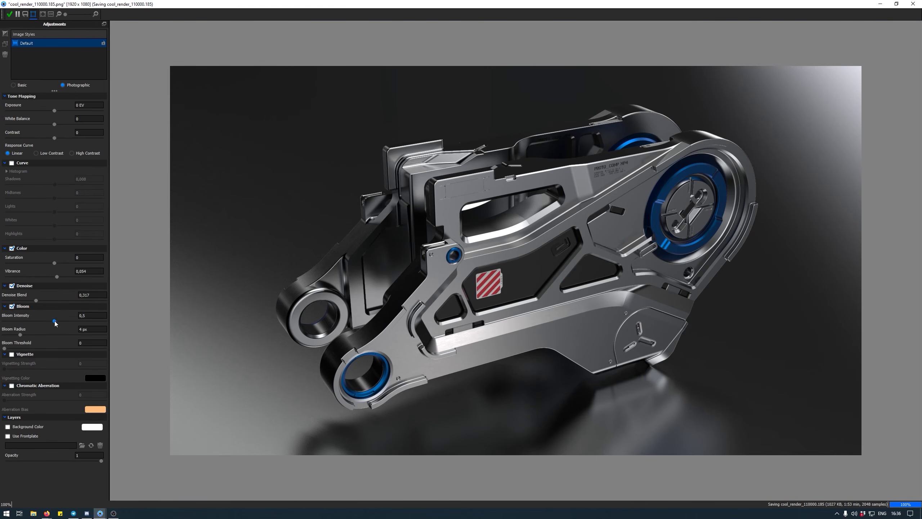
drag(15, 322, 90, 334)
click(95, 335)
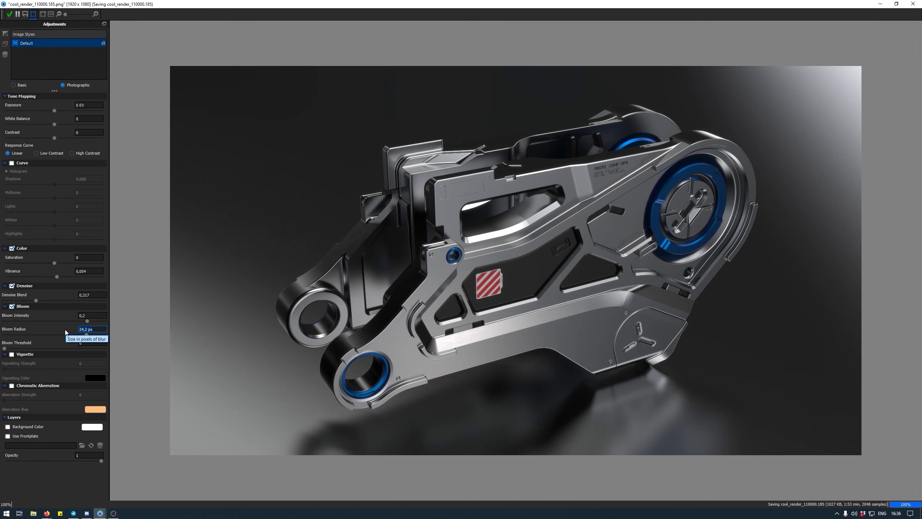
text(50)
key(Return)
click(178, 302)
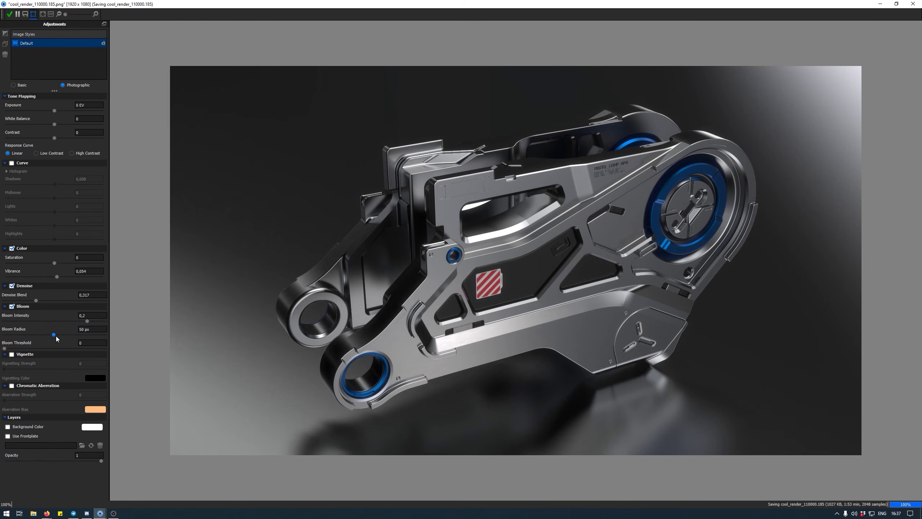
drag(53, 334, 138, 333)
drag(4, 348, 21, 348)
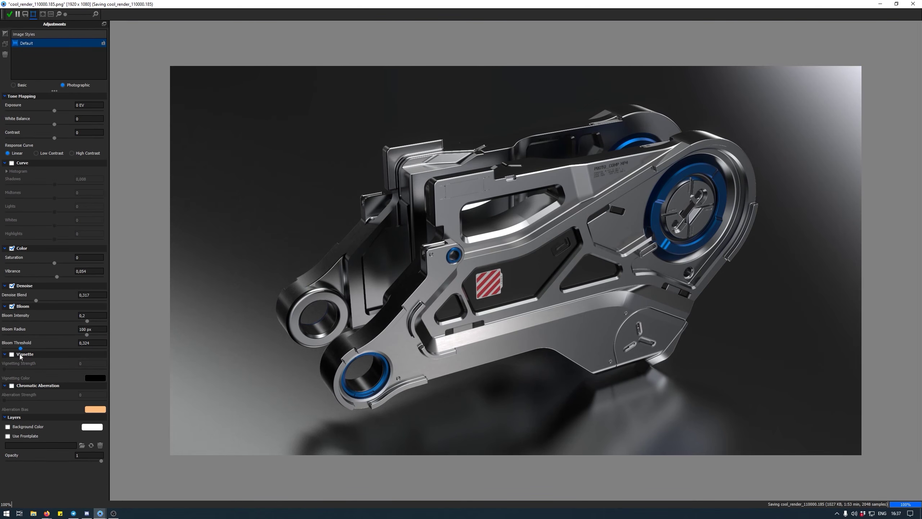
- Try stronger bloom intensities up to 2 and settle on a bloom intensity of 0.438
drag(97, 317, 130, 322)
text(1)
key(Return)
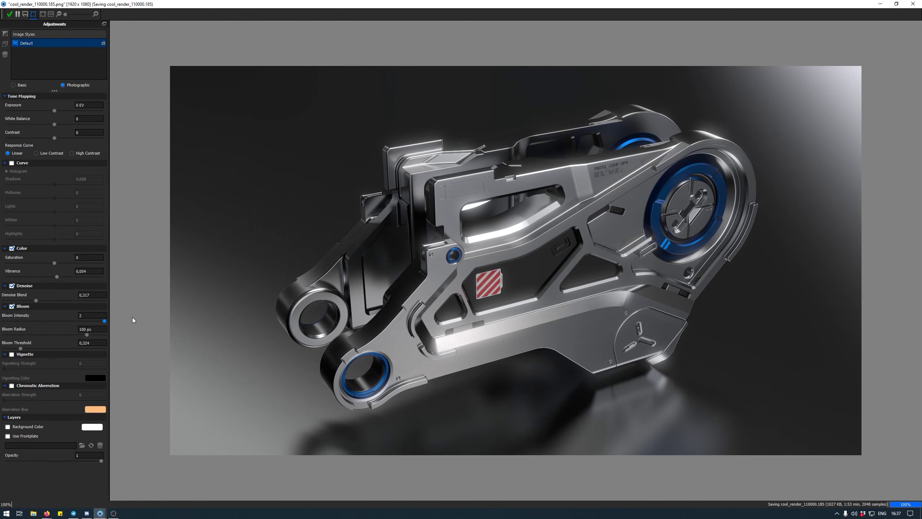
drag(104, 320, 72, 321)
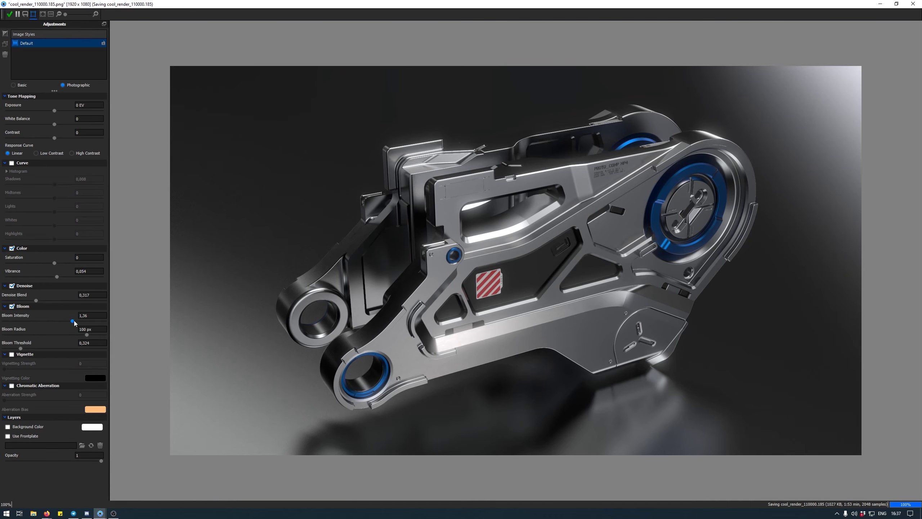
drag(60, 322, 36, 321)
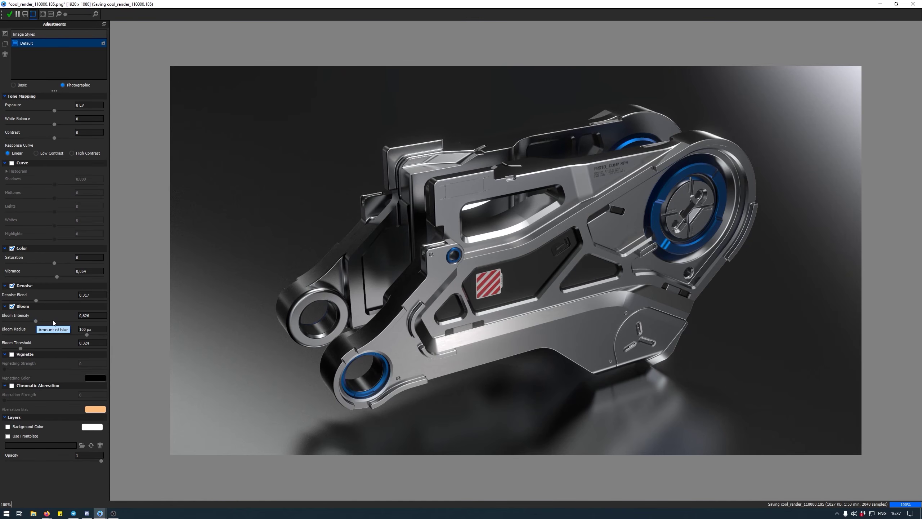
drag(36, 320, 28, 321)
- Enable the Vignette on the rendered image with a strength of 0.683
click(13, 354)
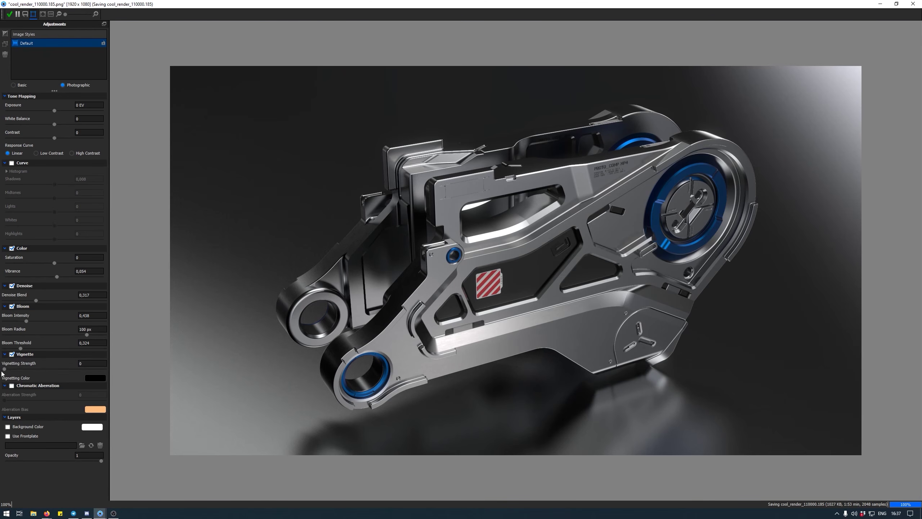
drag(4, 369, 73, 368)
- Try out a red vignetting color and discard the color change
click(101, 379)
drag(699, 232, 776, 211)
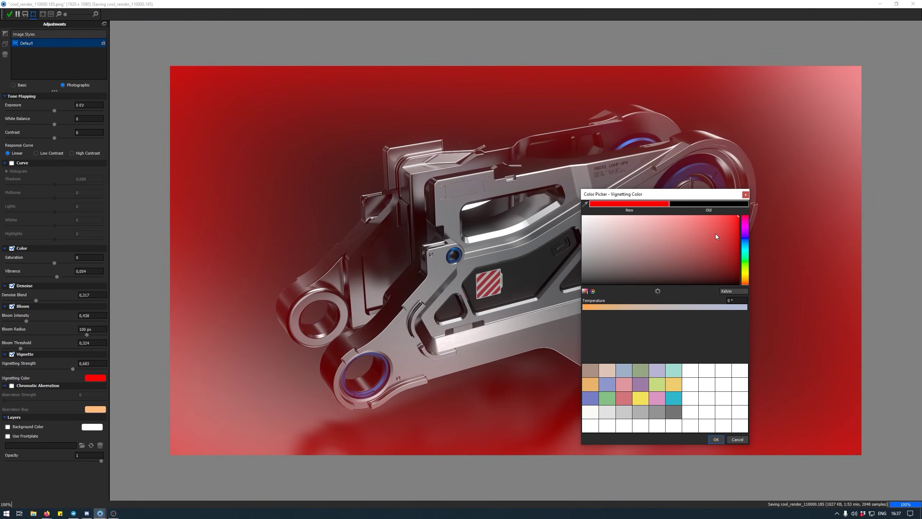
drag(715, 233, 699, 479)
click(744, 442)
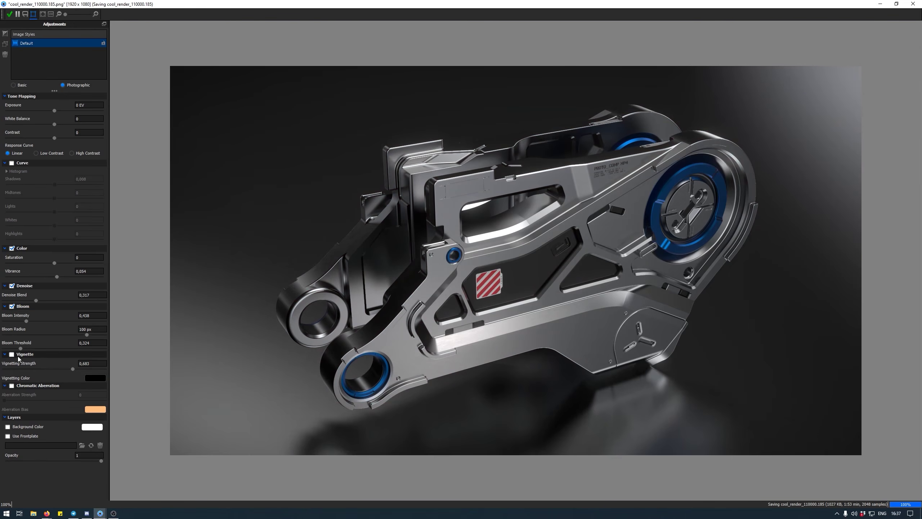
- Turn the Vignette back on and enable Chromatic Aberration with a strength of 0.518
click(20, 356)
click(12, 385)
drag(4, 400, 141, 400)
drag(56, 398, 106, 401)
drag(70, 400, 51, 401)
- Save the adjusted render as a PNG image named qrqwrq in the Renderings folder
click(25, 16)
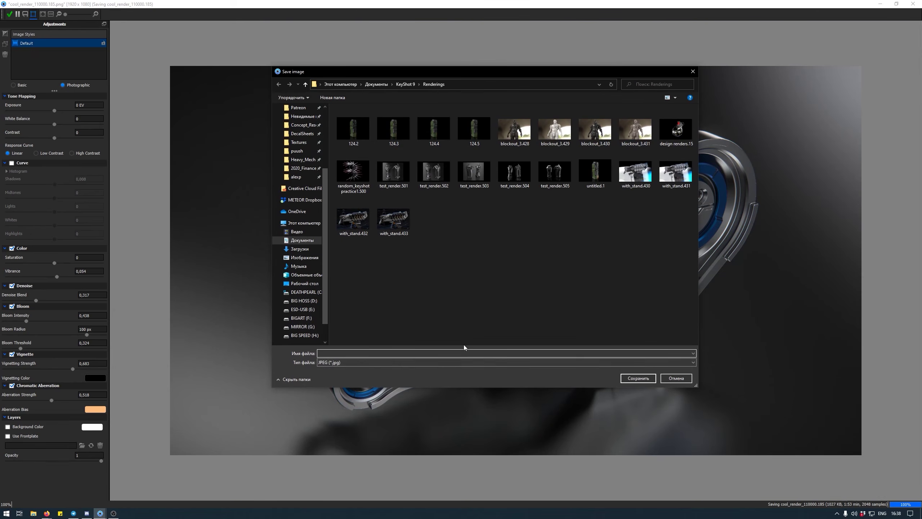
click(453, 358)
click(454, 355)
click(453, 362)
click(451, 375)
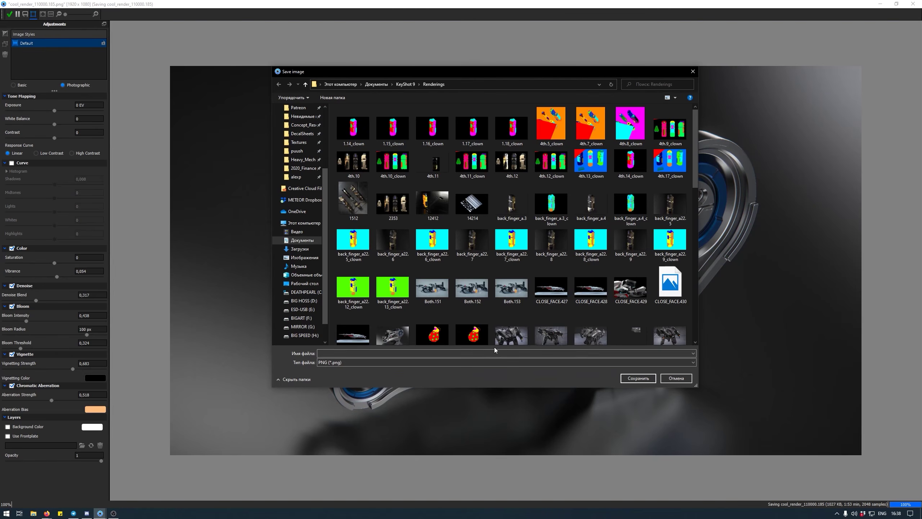
key(F1)
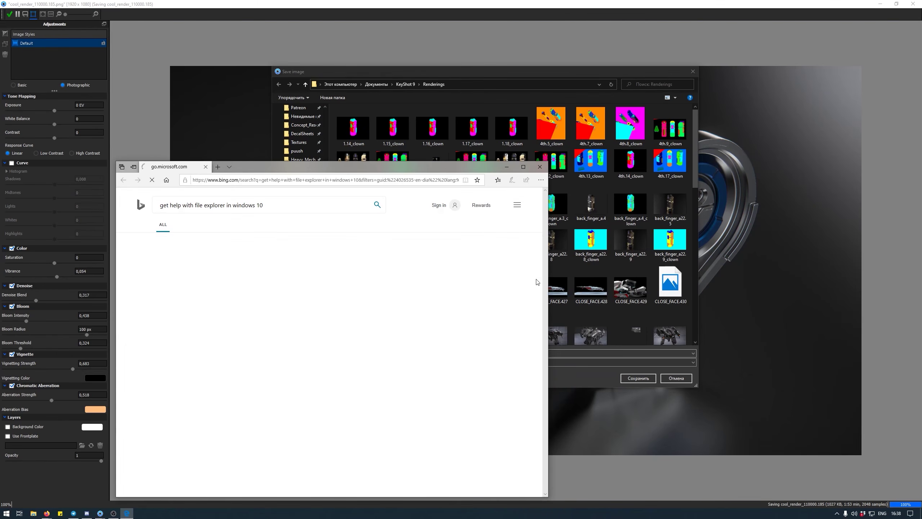
key(alt+F4)
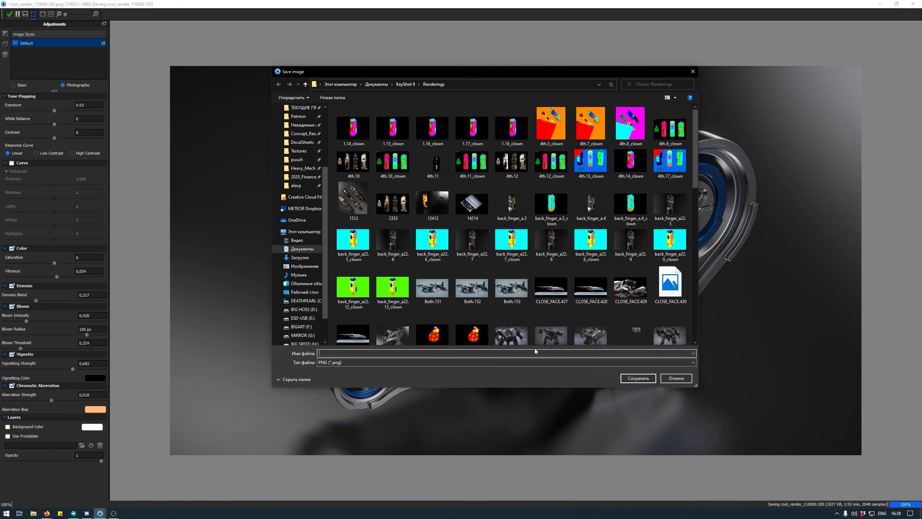
text(qrqwrq)
click(644, 379)
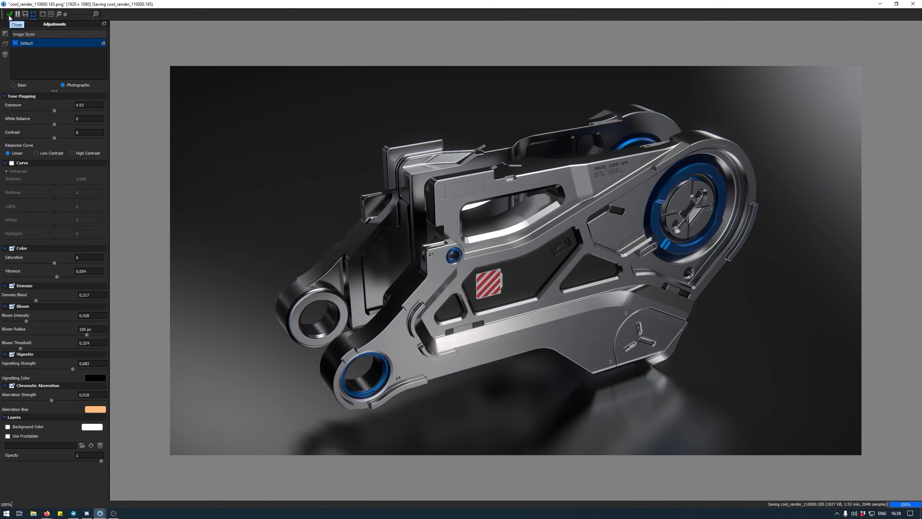
- Close the render output window and save its adjustments to a new JPEG file named 353
click(9, 16)
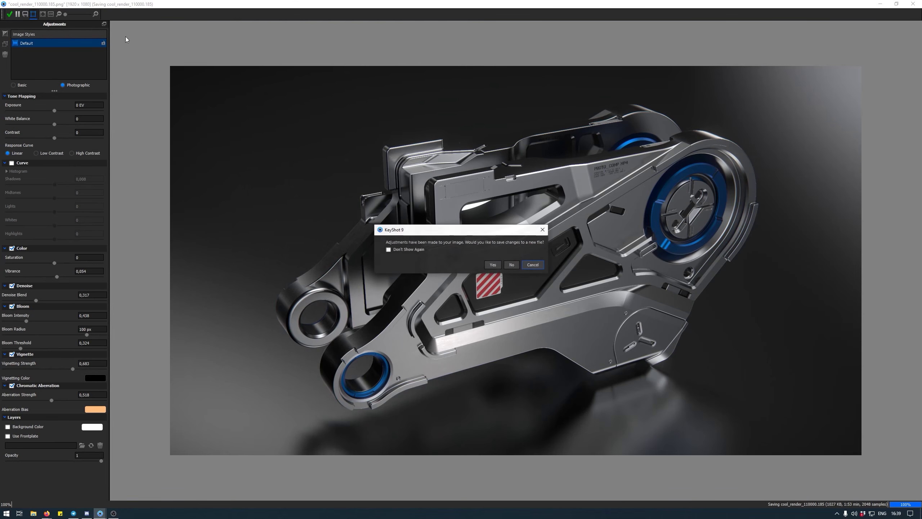
click(491, 265)
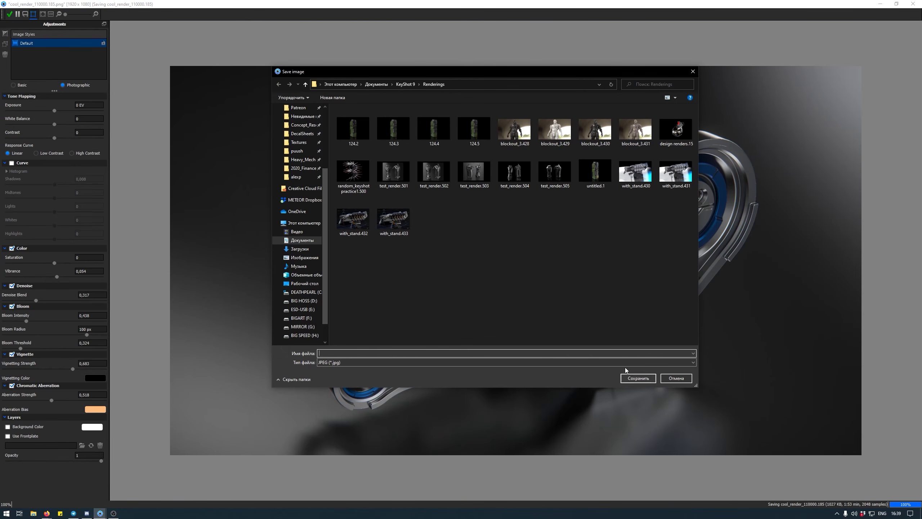
text(353)
click(636, 376)
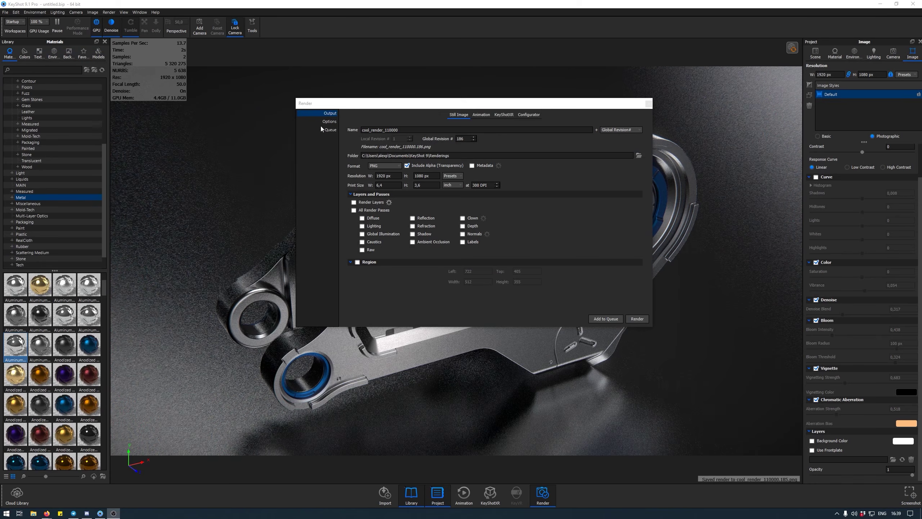
- Close the render settings and show the scene's list of models and cameras
click(328, 122)
click(649, 103)
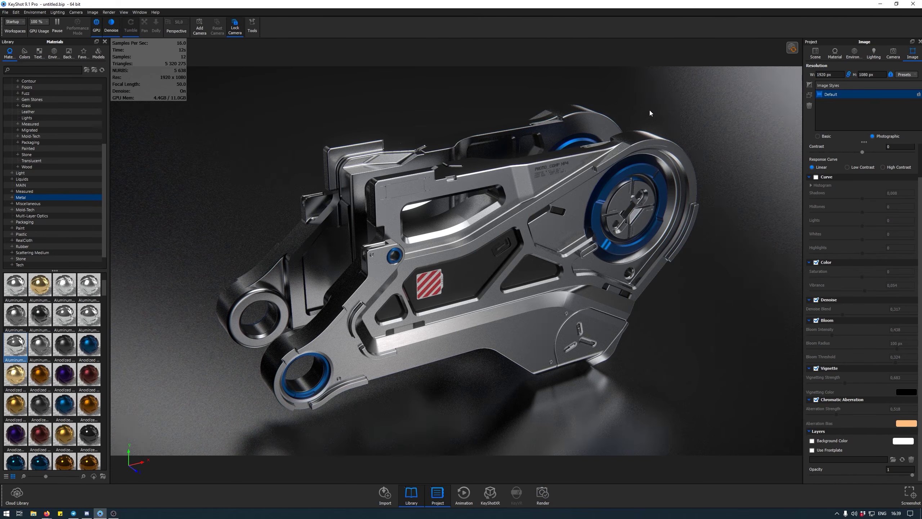
click(809, 55)
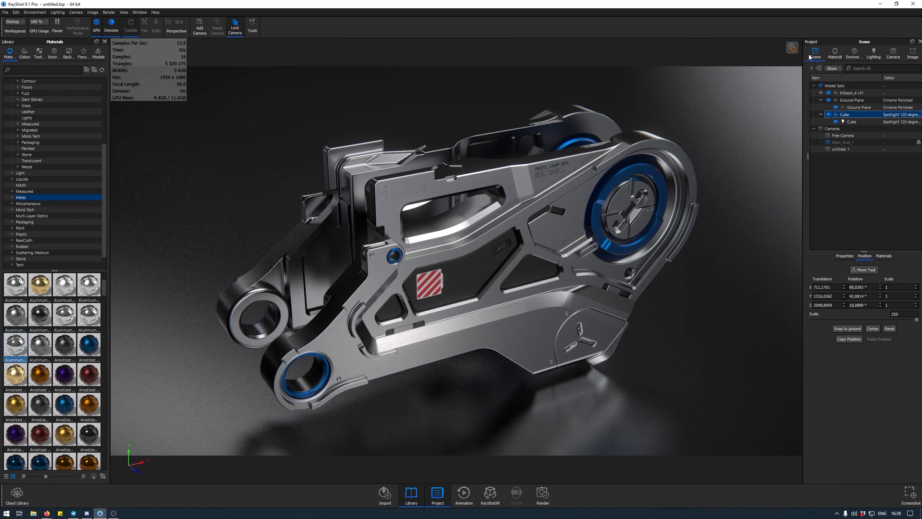